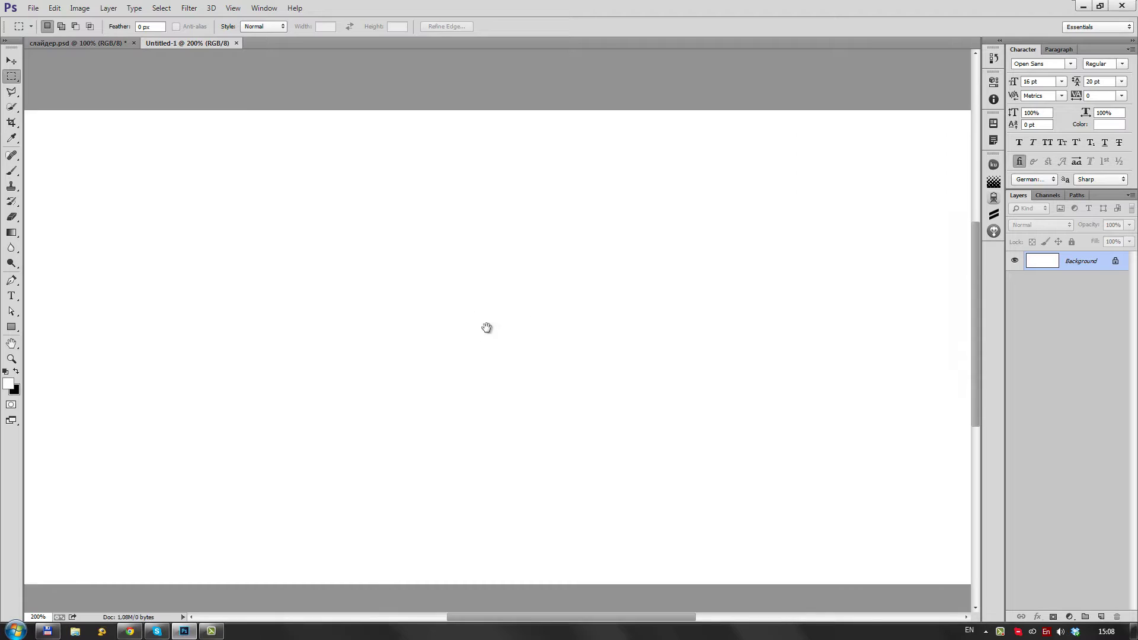
# Step: Draw a mauve oval near the canvas centre and zoom in on its edge
pyautogui.click(12, 328)
pyautogui.moveTo(603, 408); pyautogui.dragTo(604, 409)
pyautogui.hotkey('ctrl', 'z')
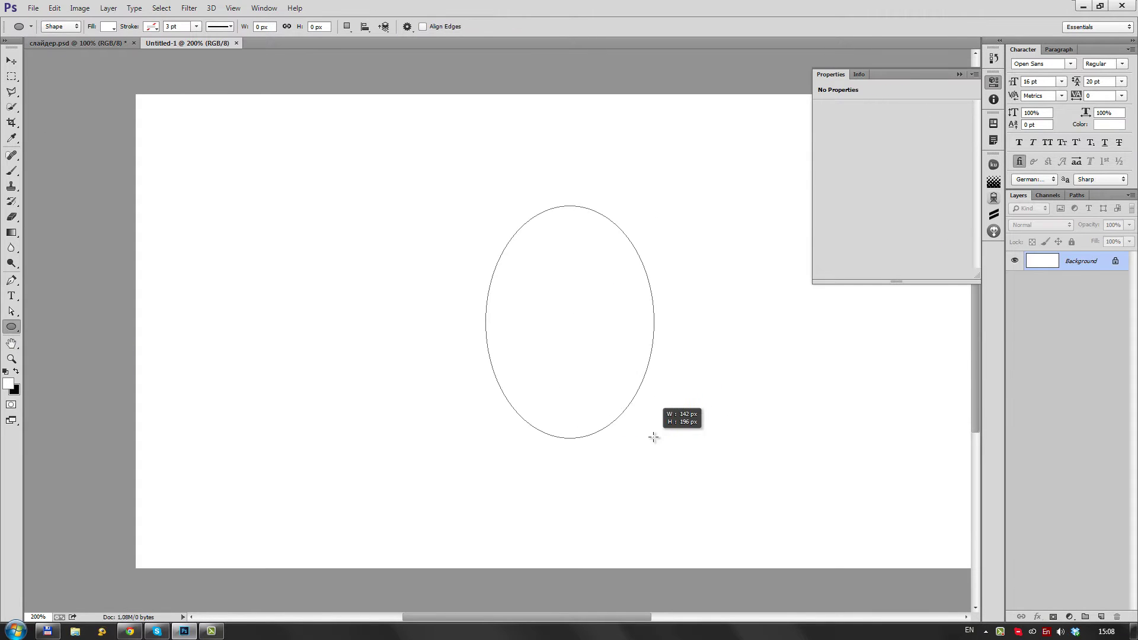
pyautogui.moveTo(653, 437); pyautogui.dragTo(653, 437)
pyautogui.click(557, 299)
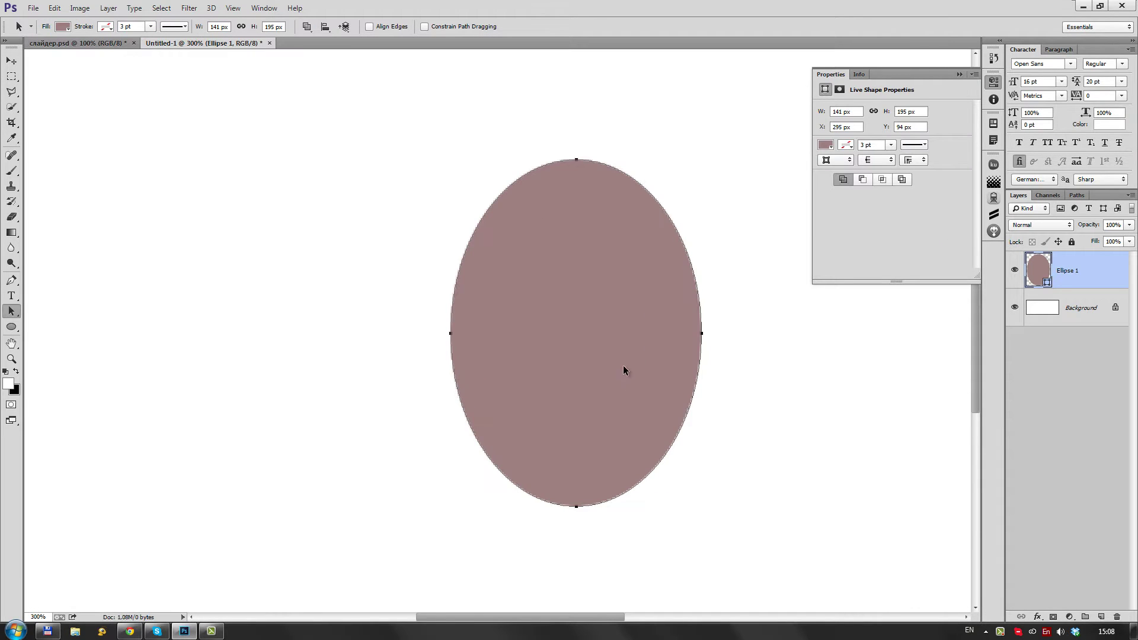
pyautogui.hotkey('shift', 'Left')
pyautogui.click(574, 166)
pyautogui.click(576, 144)
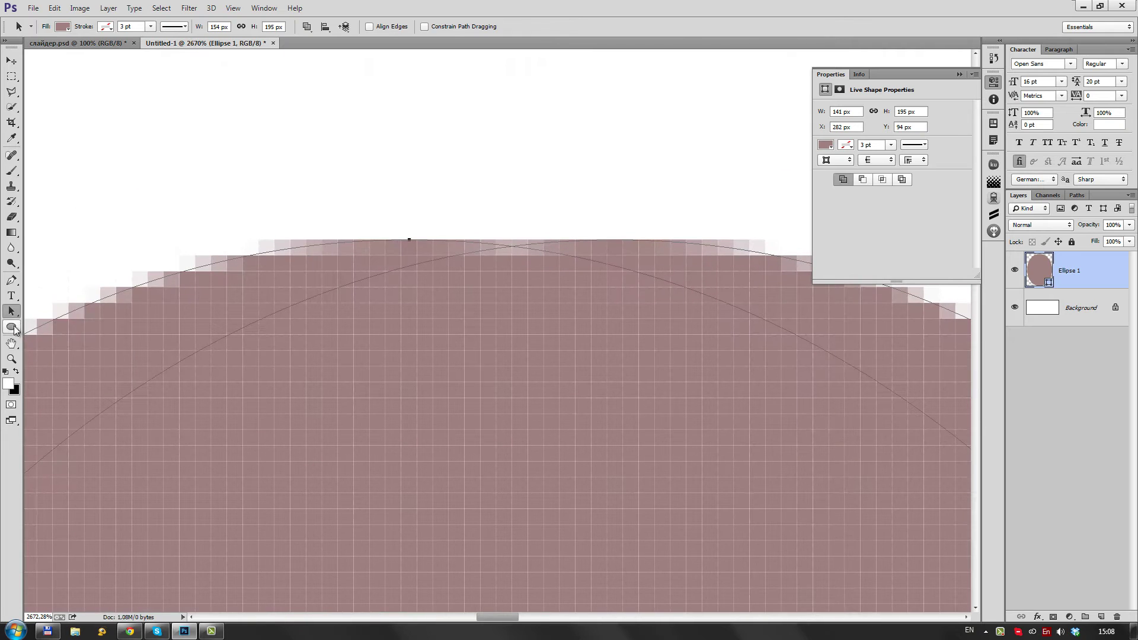
# Step: Draw a rectangle path across the zoomed-in oval, then zoom back out
pyautogui.press('u')
pyautogui.click(347, 26)
pyautogui.click(379, 48)
pyautogui.moveTo(394, 216)
pyautogui.mouseDown()
pyautogui.moveTo(657, 637)
pyautogui.moveTo(620, 511)
pyautogui.mouseUp()
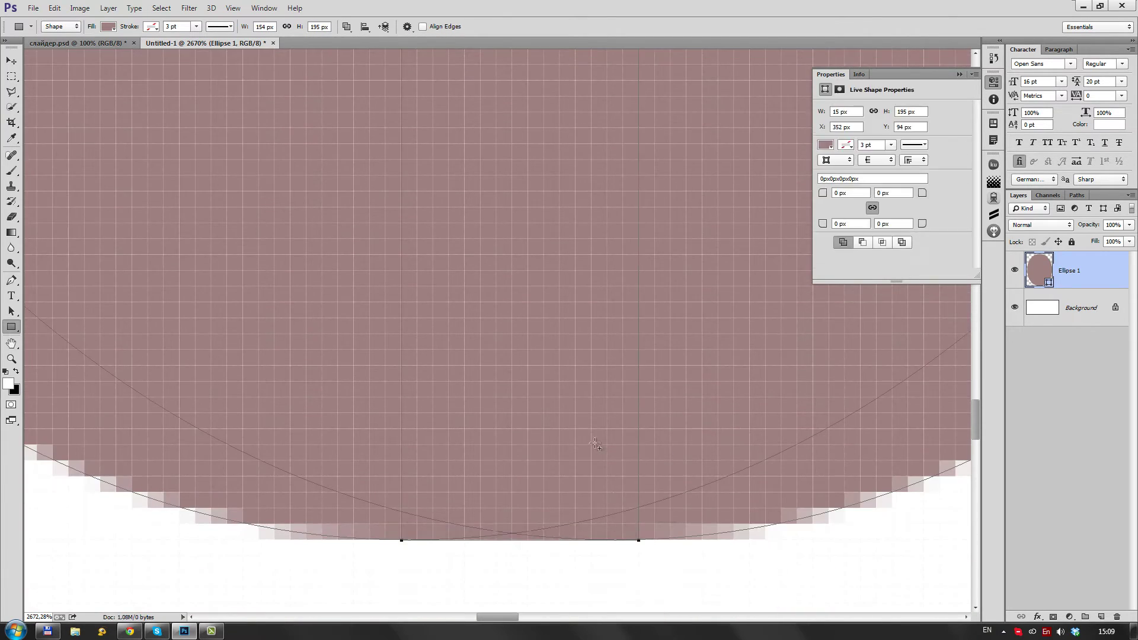
pyautogui.hotkey('ctrl', '-')
pyautogui.press('a')
# Step: Duplicate the oval's path as a new shape filled light pink
pyautogui.hotkey('ctrl', 'shift', 'alt', 'n')
pyautogui.click(640, 287)
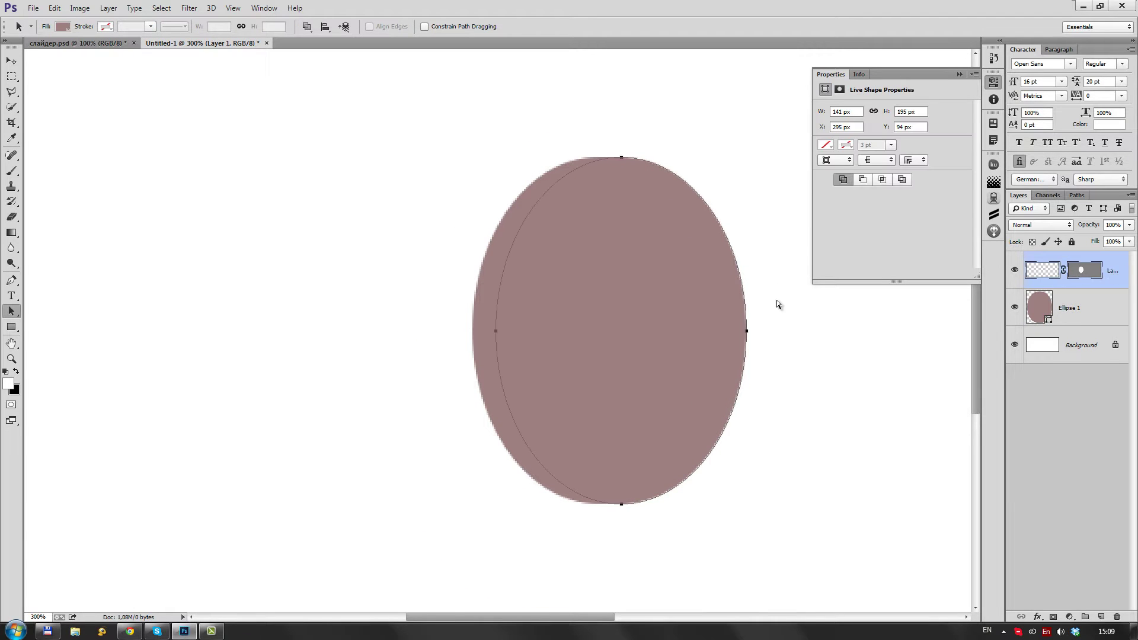
pyautogui.click(776, 300)
pyautogui.click(667, 286)
pyautogui.hotkey('ctrl', 'v')
pyautogui.doubleClick(1036, 267)
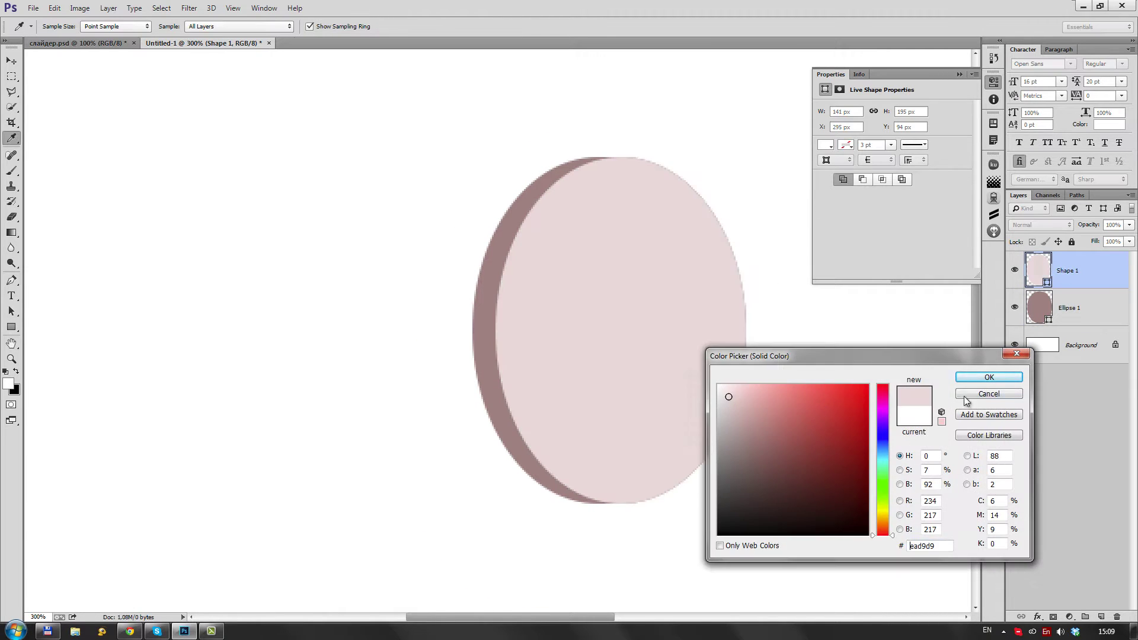
pyautogui.press('Return')
# Step: Scale the light pink oval to about 93% so it sits inside the mauve one
pyautogui.hotkey('ctrl', 't')
pyautogui.moveTo(746, 157); pyautogui.dragTo(736, 168)
pyautogui.press('Return')
pyautogui.hotkey('ctrl', '-')
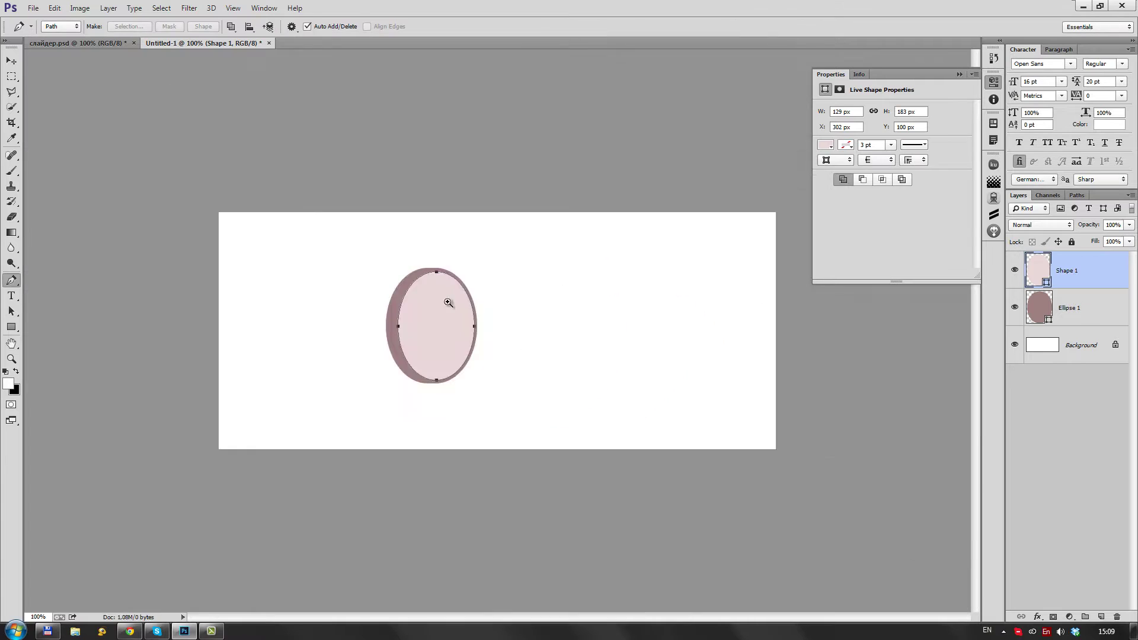
pyautogui.hotkey('ctrl', '+')
pyautogui.press('u')
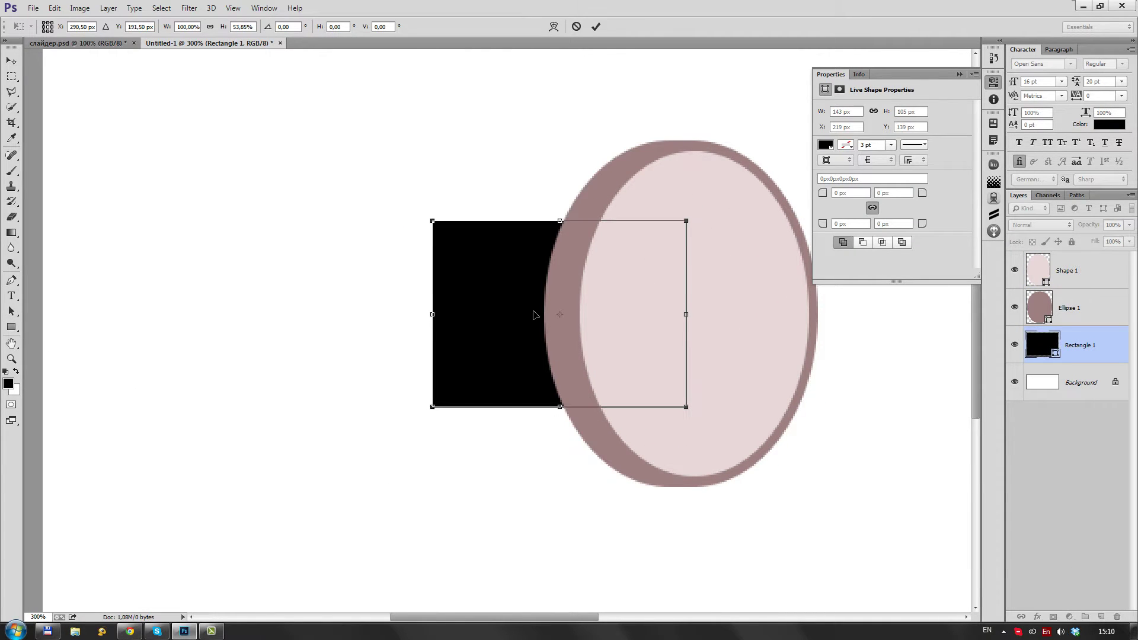
# Step: Shape the black rectangle into a flaring body with an added anchor, curved edge and stretched left end
pyautogui.press('a')
pyautogui.click(562, 221)
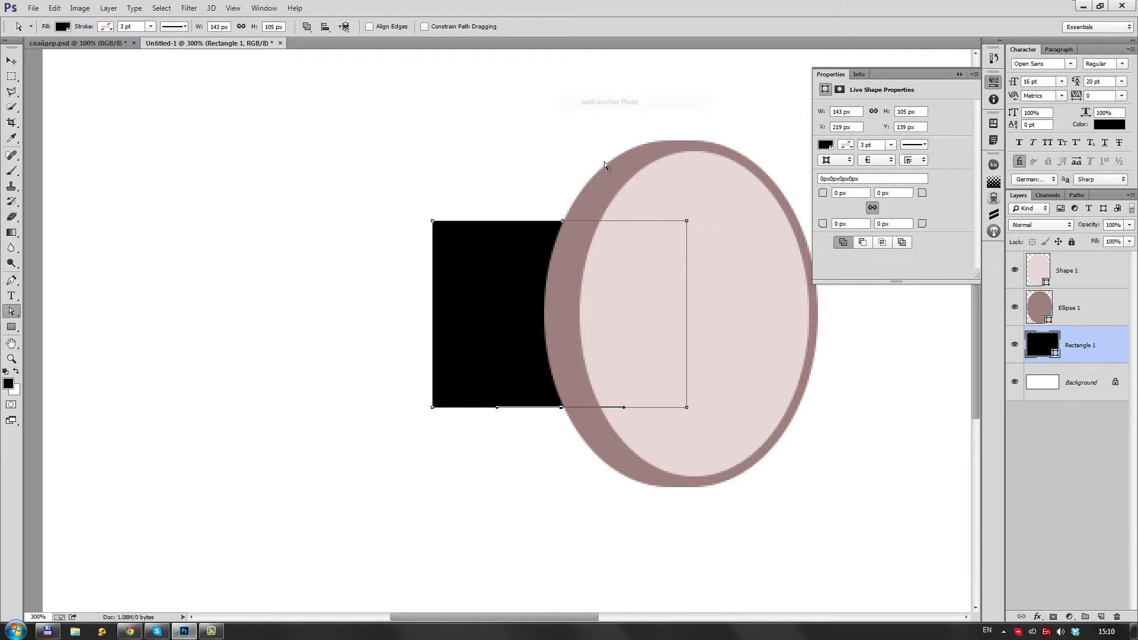
pyautogui.moveTo(686, 408); pyautogui.dragTo(686, 427)
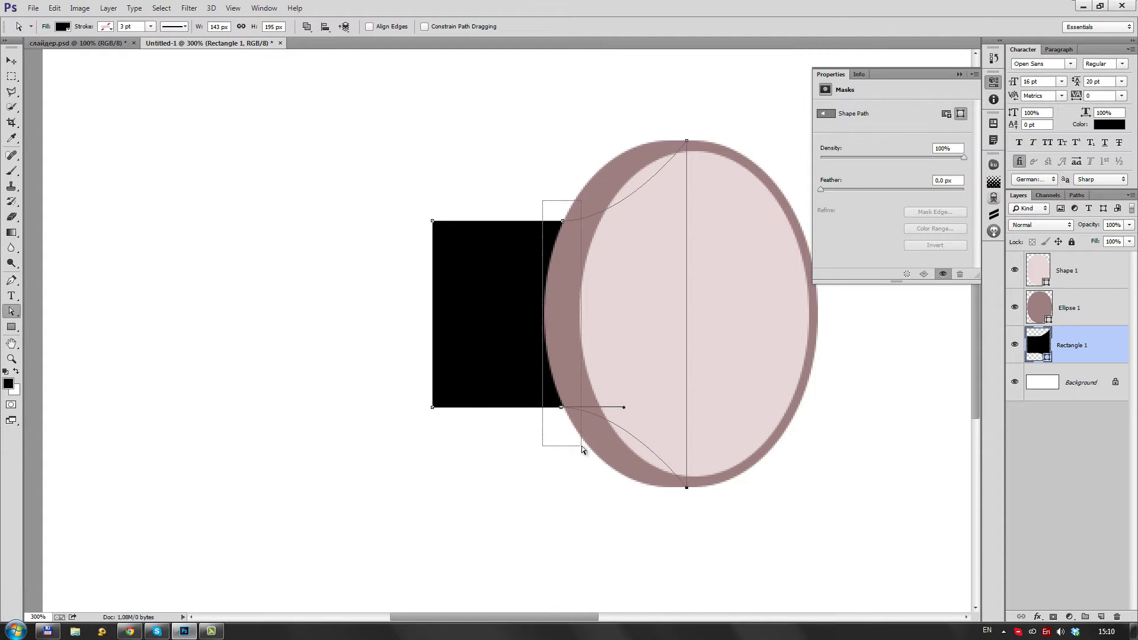
pyautogui.hotkey('ctrl', 't')
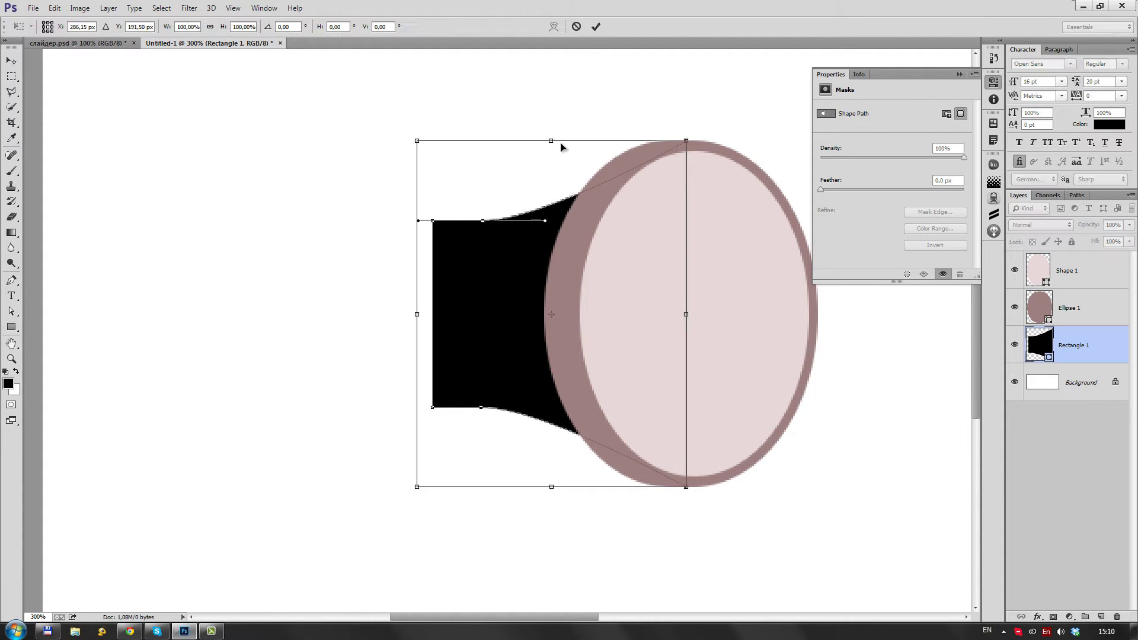
pyautogui.press('Return')
pyautogui.moveTo(439, 239); pyautogui.dragTo(386, 239)
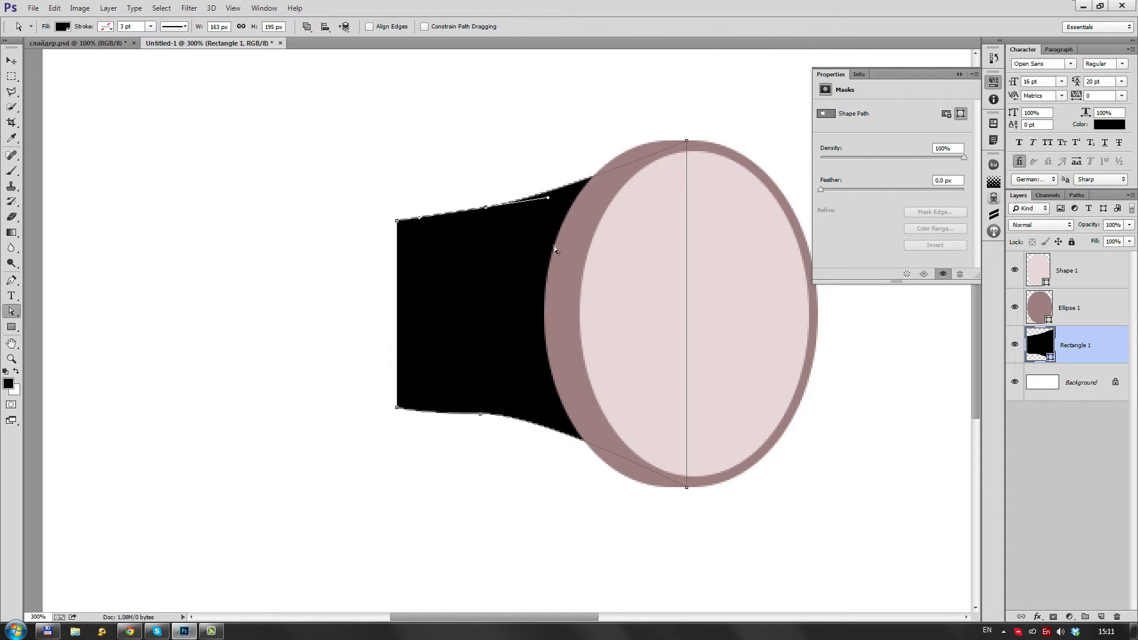
pyautogui.hotkey('ctrl', 'z')
pyautogui.hotkey('ctrl', 'z')
pyautogui.hotkey('ctrl', 'z')
pyautogui.hotkey('ctrl', 't')
pyautogui.press('Return')
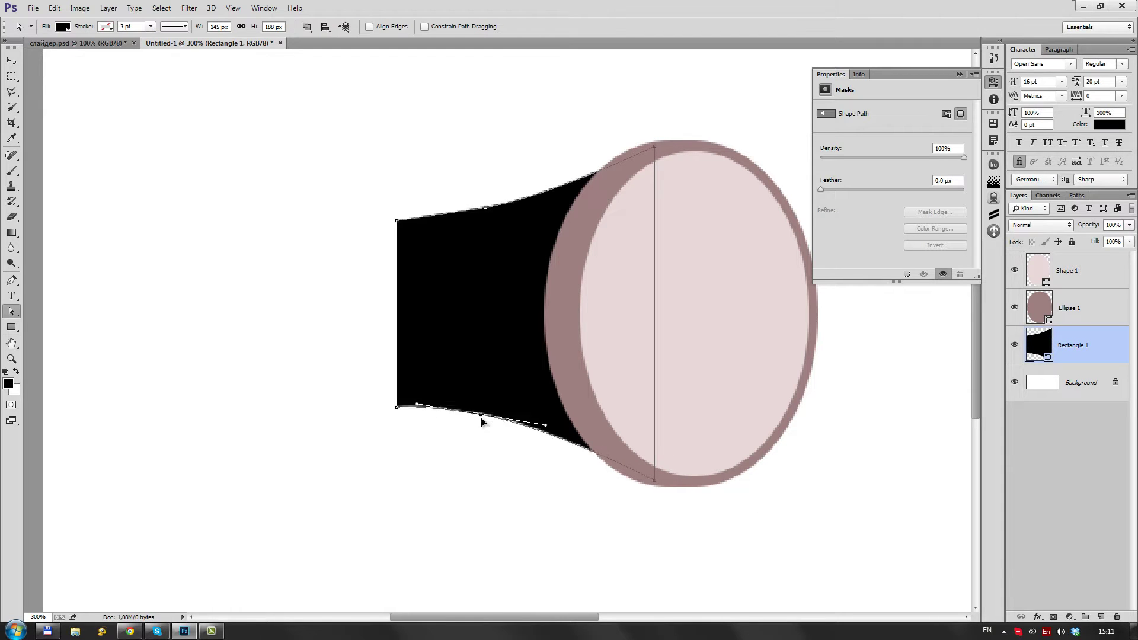
# Step: Add a smaller oval path to the body shape to round its narrow left end
pyautogui.click(821, 323)
pyautogui.hotkey('ctrl', 'c')
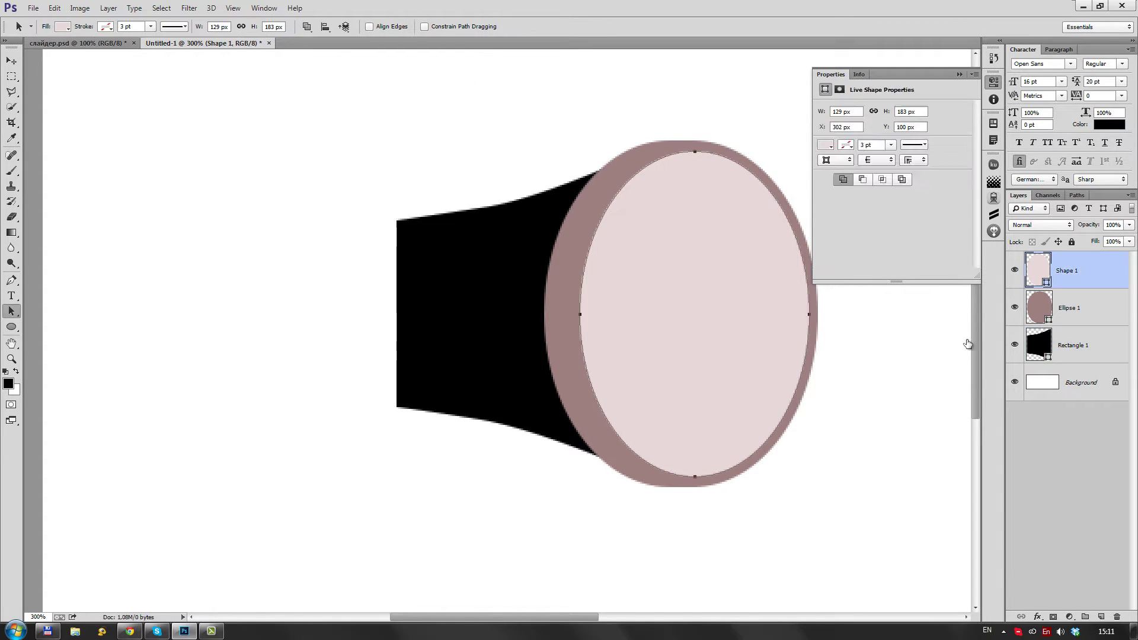
pyautogui.hotkey('ctrl', 'v')
pyautogui.hotkey('ctrl', 't')
pyautogui.moveTo(793, 140); pyautogui.dragTo(765, 179)
pyautogui.moveTo(742, 308); pyautogui.dragTo(447, 308)
pyautogui.moveTo(483, 188); pyautogui.dragTo(463, 220)
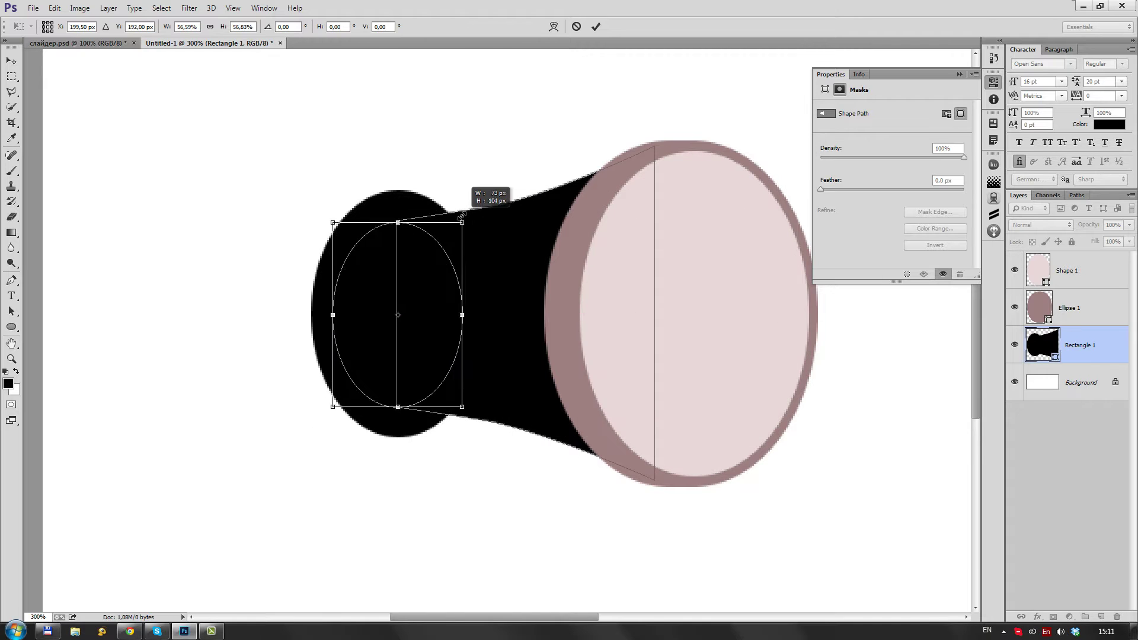
pyautogui.scroll(3, 361, 276)
pyautogui.moveTo(302, 352)
pyautogui.mouseDown()
pyautogui.moveTo(326, 353)
pyautogui.moveTo(343, 384)
pyautogui.moveTo(390, 368)
pyautogui.mouseUp()
pyautogui.press('Return')
# Step: Change the height of the points at the body's left end
pyautogui.scroll(-3, 623, 402)
pyautogui.scroll(2, 622, 402)
pyautogui.hscroll(2, 516, 399)
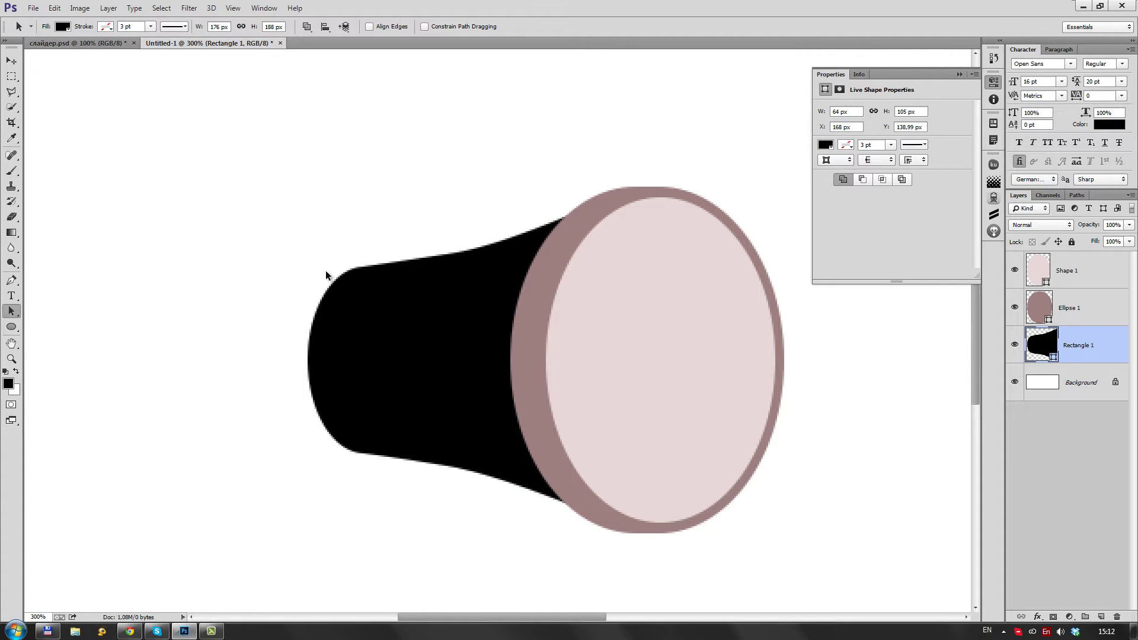
pyautogui.moveTo(462, 483); pyautogui.dragTo(325, 274)
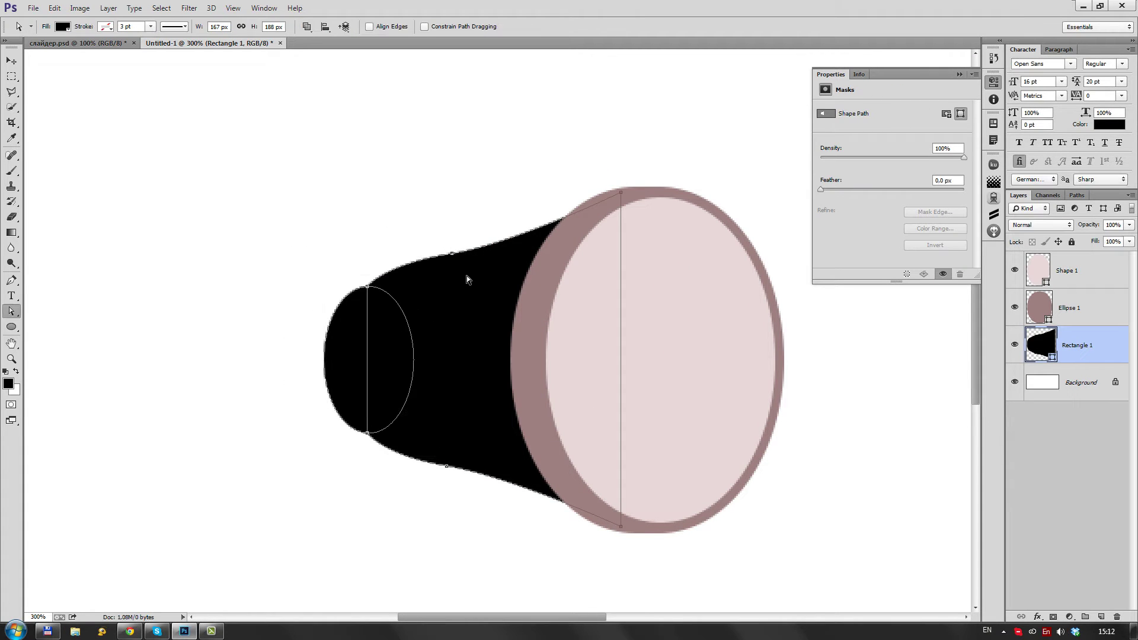
pyautogui.hotkey('ctrl', 't')
pyautogui.press('Return')
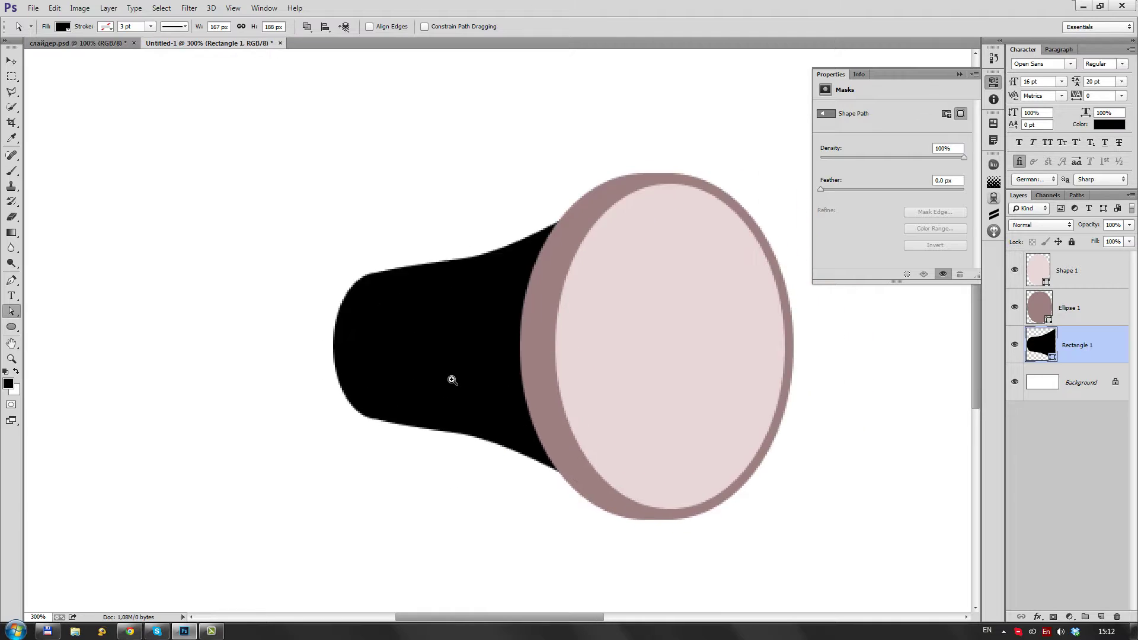
pyautogui.scroll(-3, 451, 356)
# Step: Draw a 100 px radius rounded rectangle on a new layer at the body's narrow end
pyautogui.click(13, 328)
pyautogui.rightClick(17, 330)
pyautogui.click(59, 337)
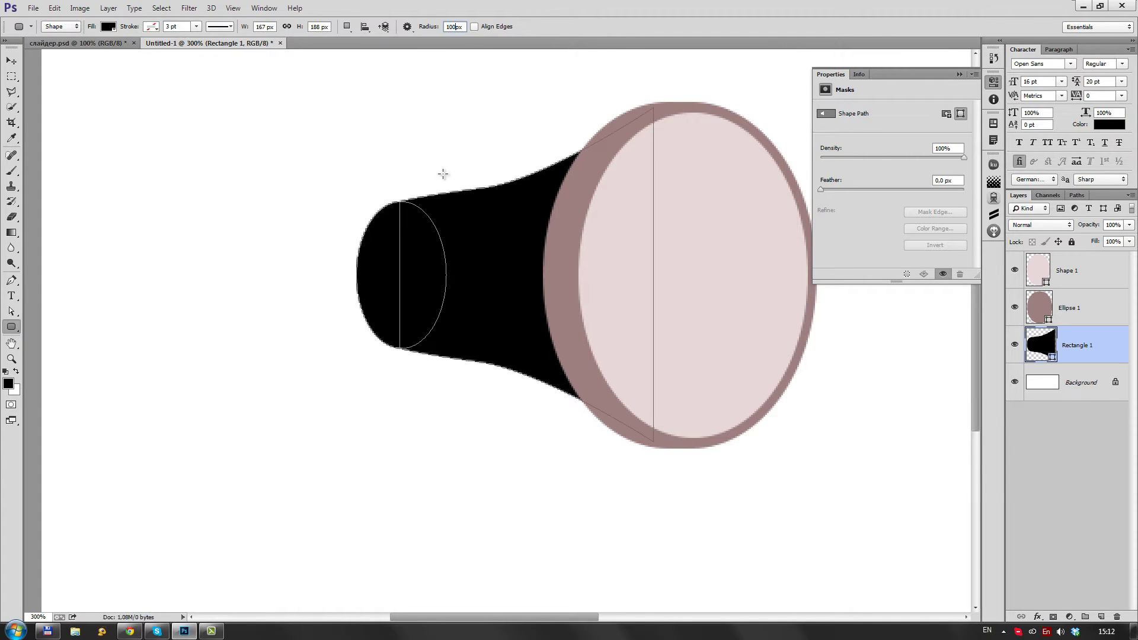
pyautogui.press('Return')
pyautogui.hotkey('ctrl', 'shift', 'alt', 'n')
pyautogui.moveTo(215, 336); pyautogui.dragTo(215, 337)
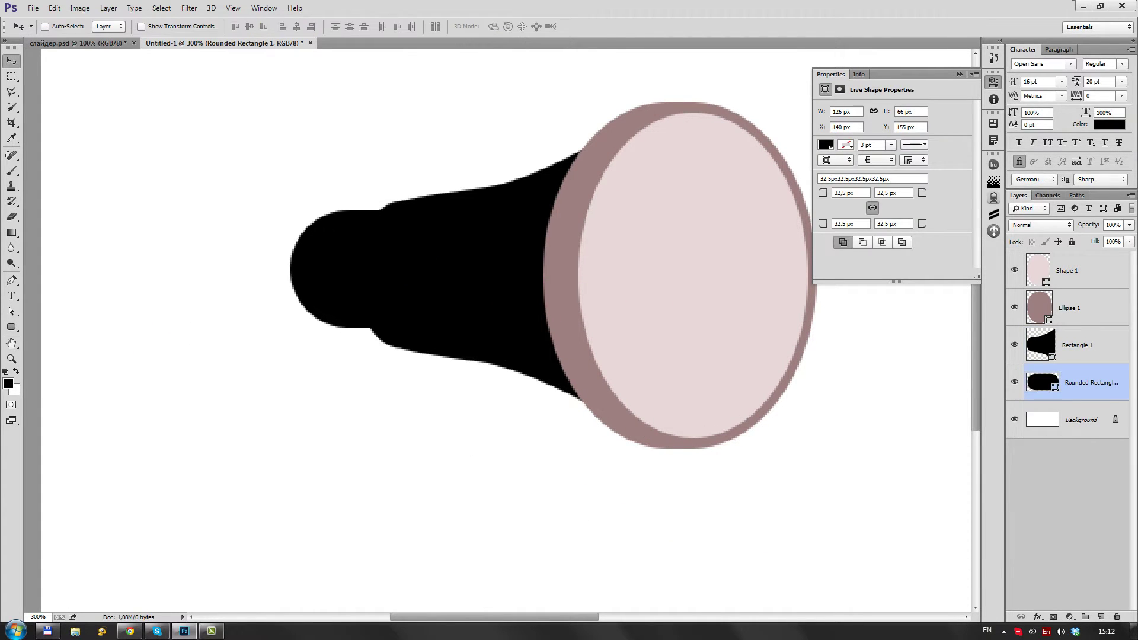
# Step: Fill the rear cap with mauve sampled from the rim, then resize and position it
pyautogui.click(825, 145)
pyautogui.click(974, 376)
pyautogui.press('v')
pyautogui.moveTo(546, 289); pyautogui.dragTo(541, 290)
pyautogui.hotkey('ctrl', 't')
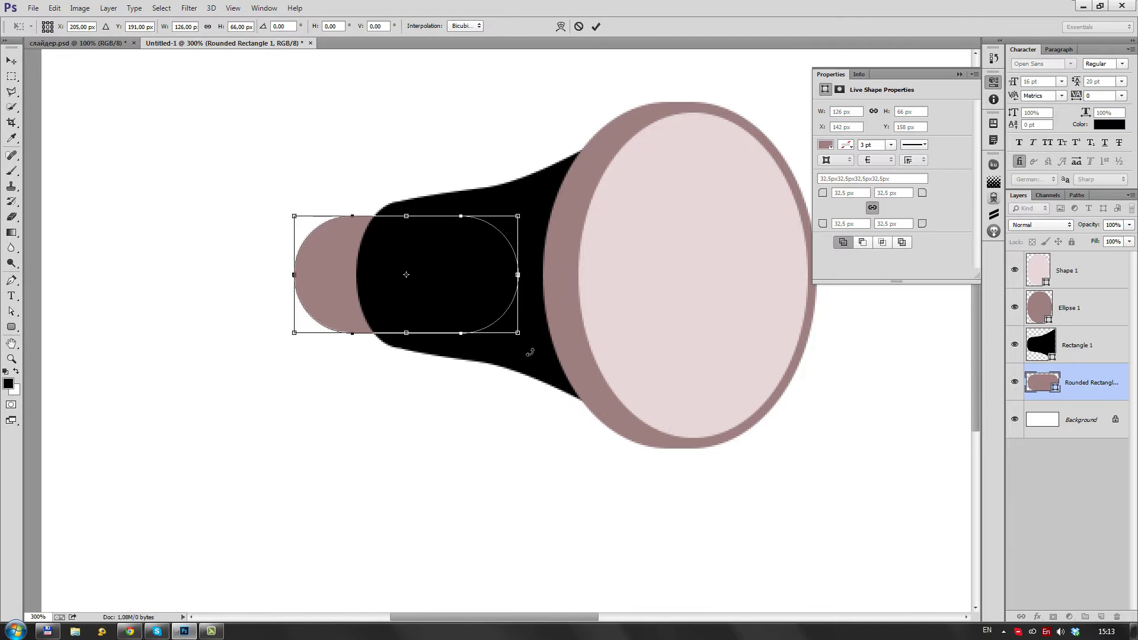
pyautogui.press('Return')
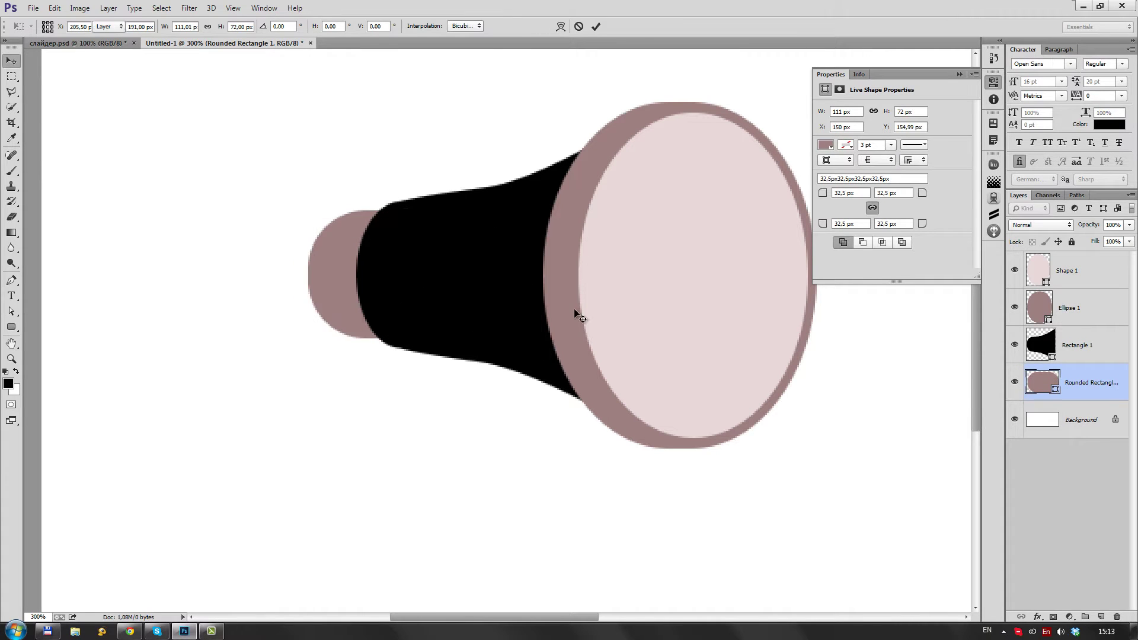
pyautogui.moveTo(331, 290); pyautogui.dragTo(344, 284)
pyautogui.keyDown('alt'); pyautogui.click(314, 307); pyautogui.keyUp('alt')
pyautogui.click(509, 351)
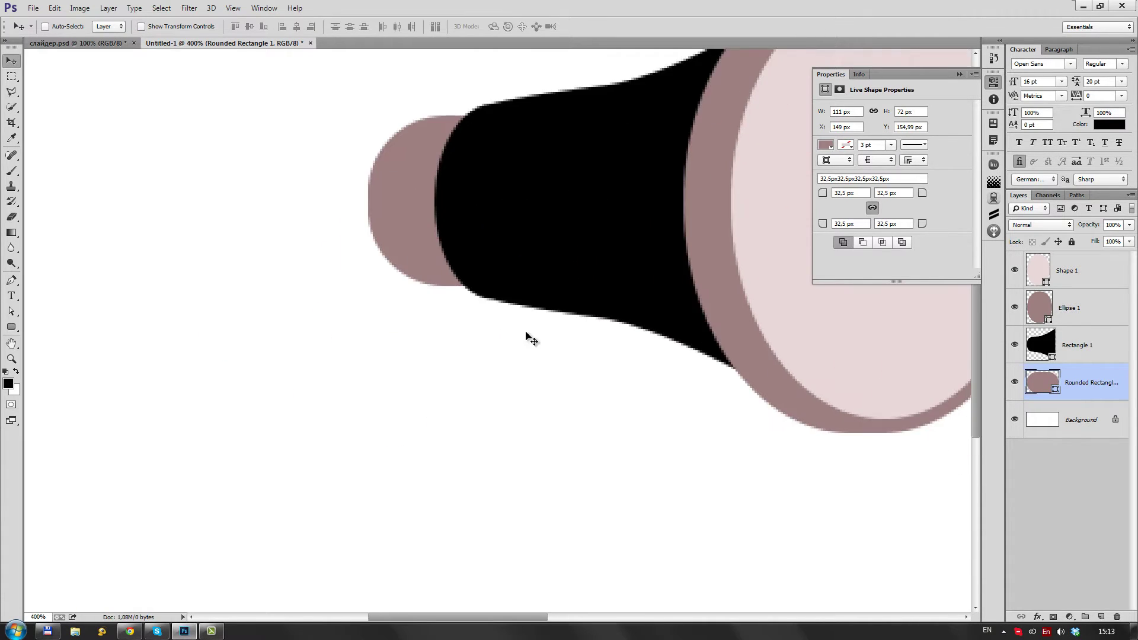
pyautogui.hotkey('ctrl', 'shift', 'alt', 'n')
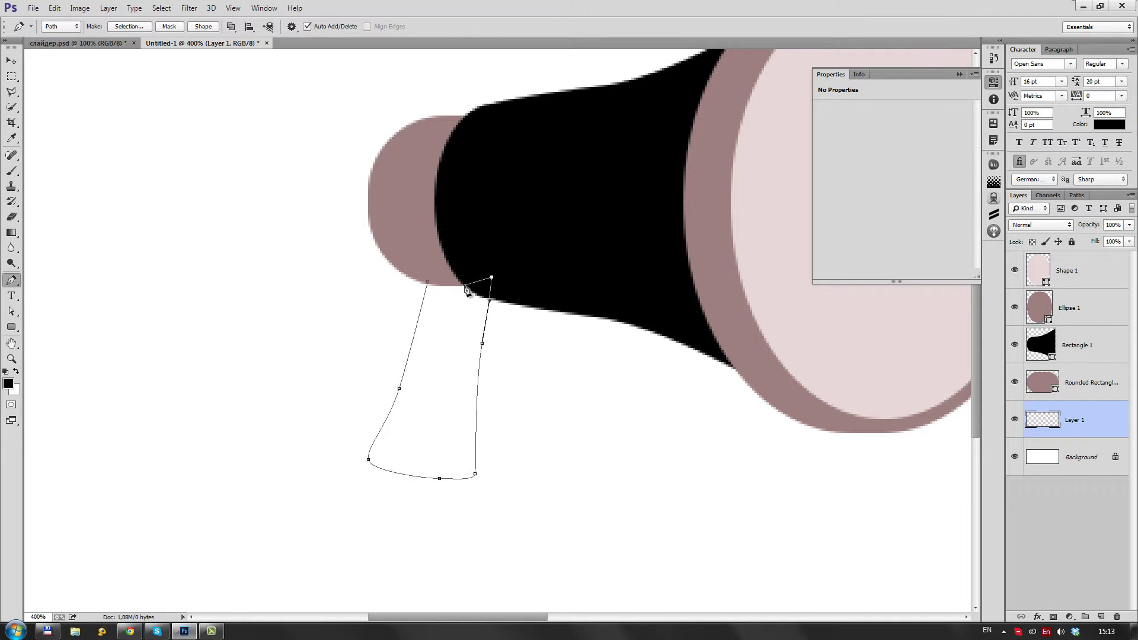
# Step: Turn the handle path into a filled shape and remove a point from its right edge
pyautogui.click(203, 26)
pyautogui.press('a')
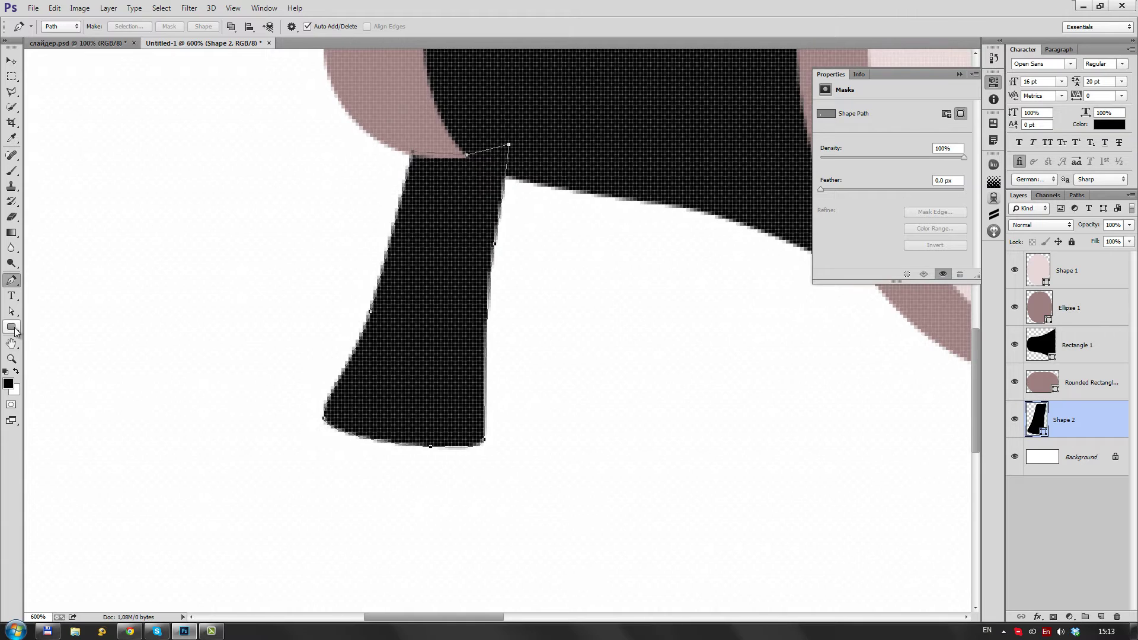
pyautogui.hotkey('ctrl', '+')
pyautogui.rightClick(491, 323)
pyautogui.click(491, 323)
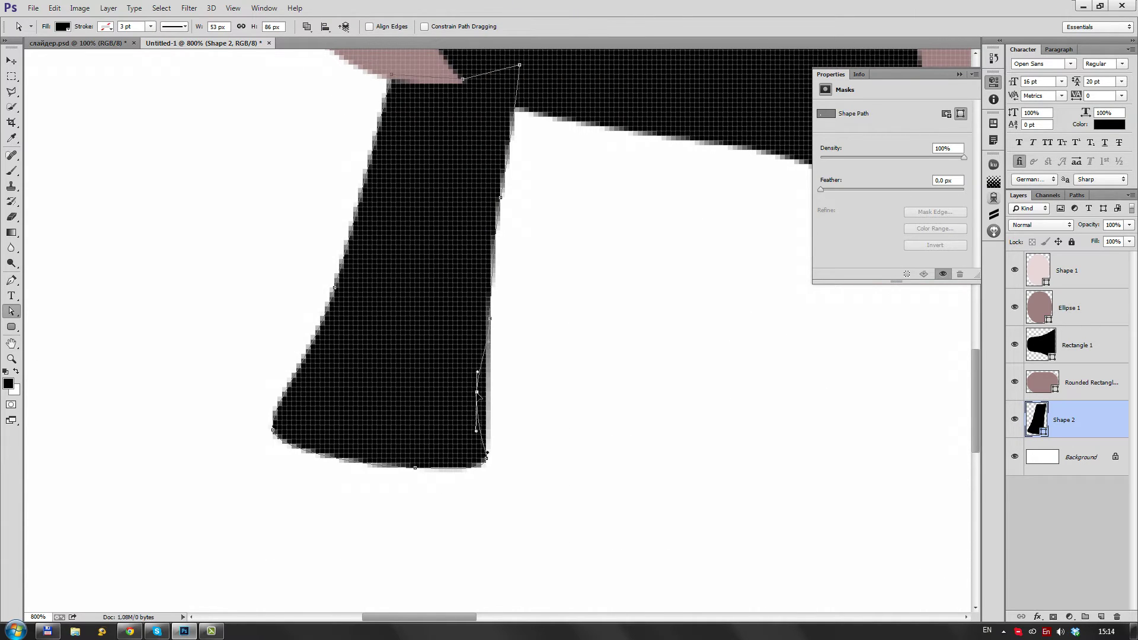
pyautogui.rightClick(492, 256)
pyautogui.click(496, 285)
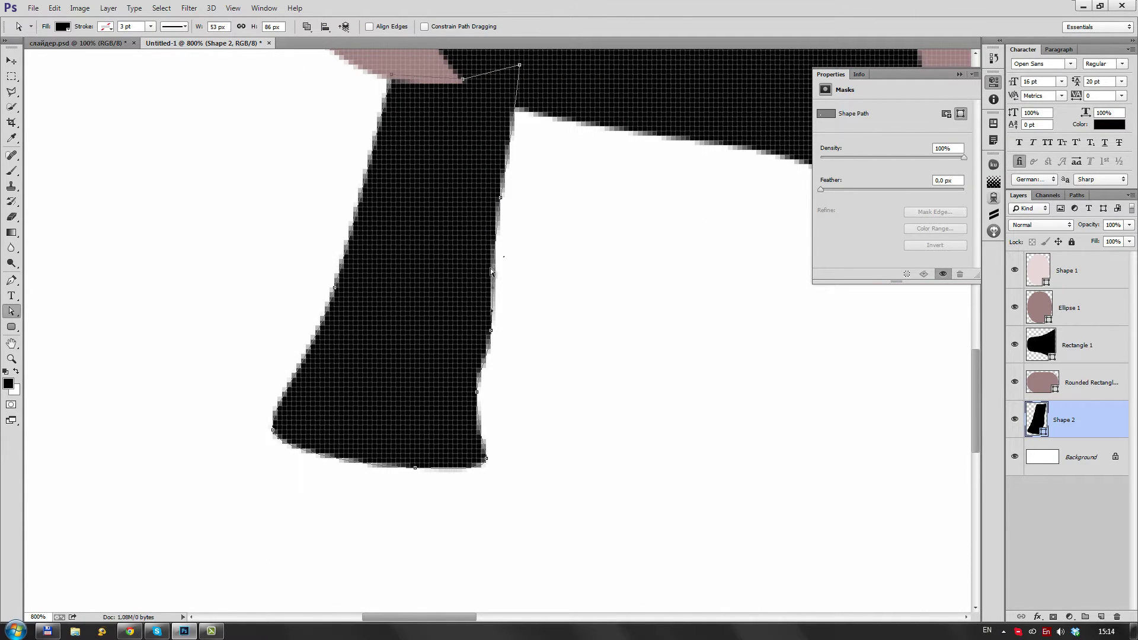
pyautogui.scroll(2, 495, 175)
# Step: Fill the handle pink and move its layer in the stacking order
pyautogui.doubleClick(1035, 420)
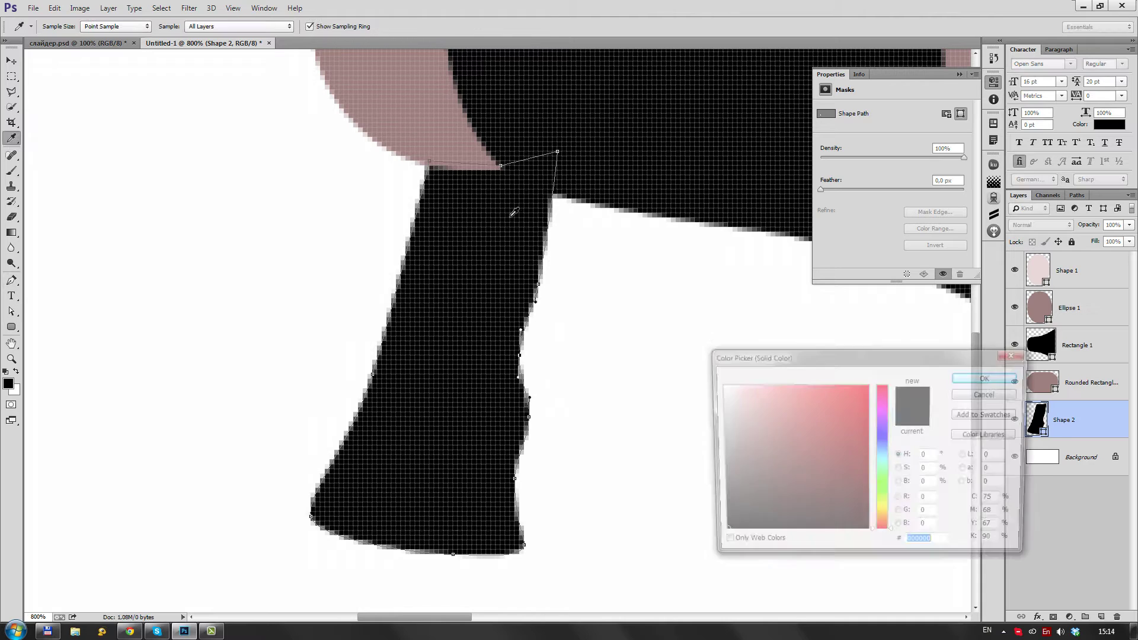
pyautogui.click(427, 107)
pyautogui.click(973, 375)
pyautogui.moveTo(1064, 419); pyautogui.dragTo(1064, 364)
pyautogui.hotkey('ctrl', '1')
# Step: Pen-draw a shadow strip along the handle's right edge on a layer clipped to the handle
pyautogui.press('p')
pyautogui.scroll(3, 280, 373)
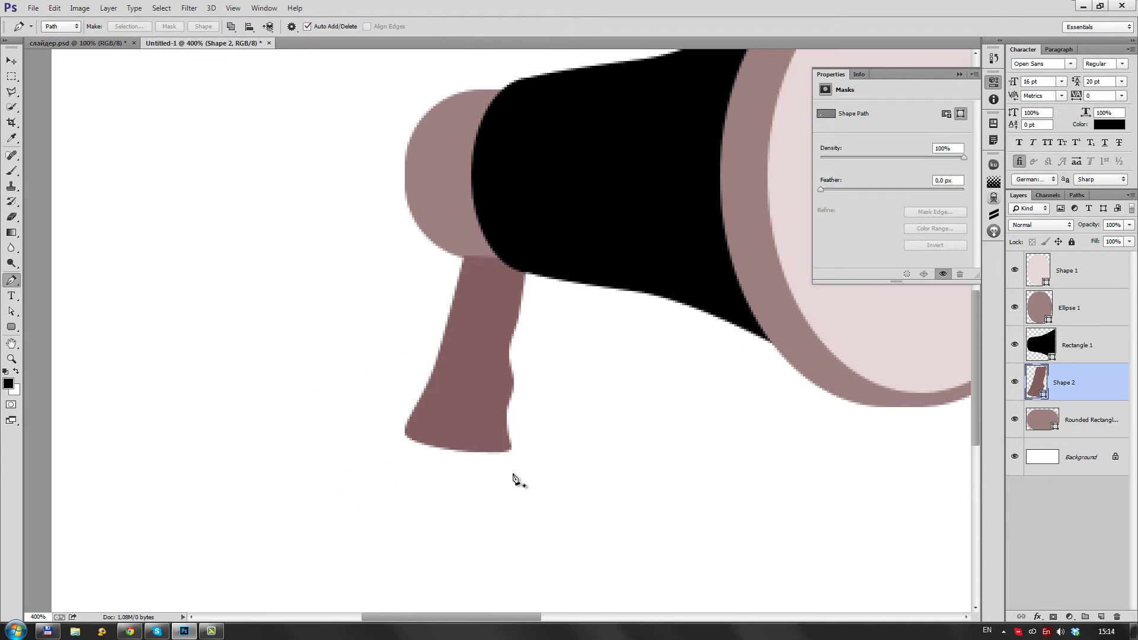
pyautogui.scroll(-3, 640, 424)
pyautogui.scroll(3, 283, 389)
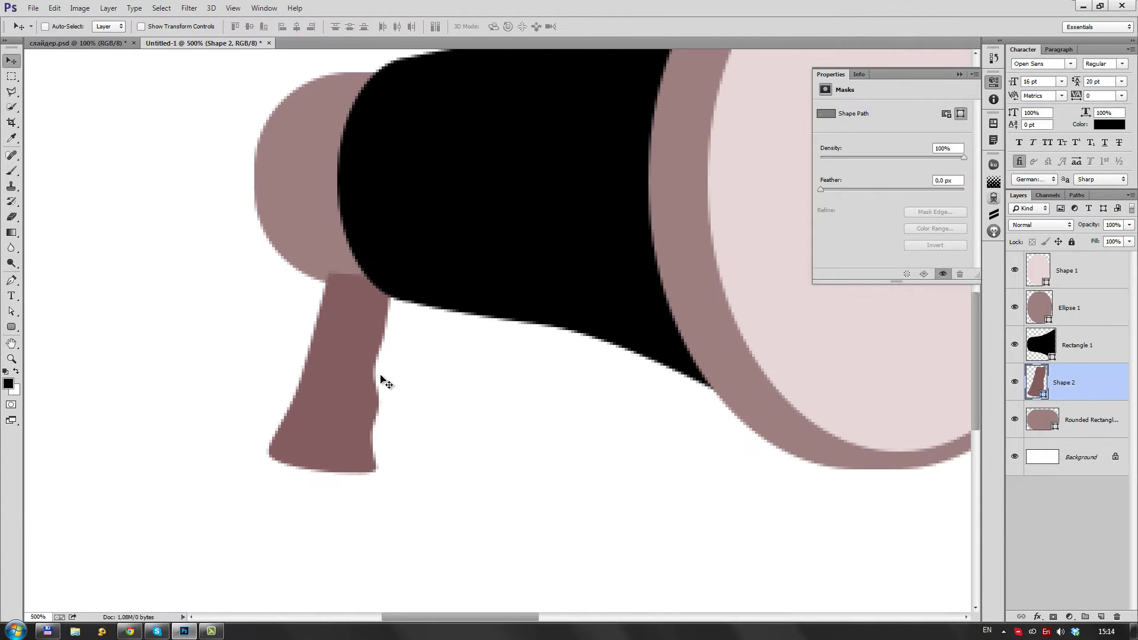
pyautogui.scroll(2, 457, 363)
pyautogui.hotkey('ctrl', 'shift', 'alt', 'n')
pyautogui.hotkey('ctrl', 'alt', 'g')
pyautogui.press('v')
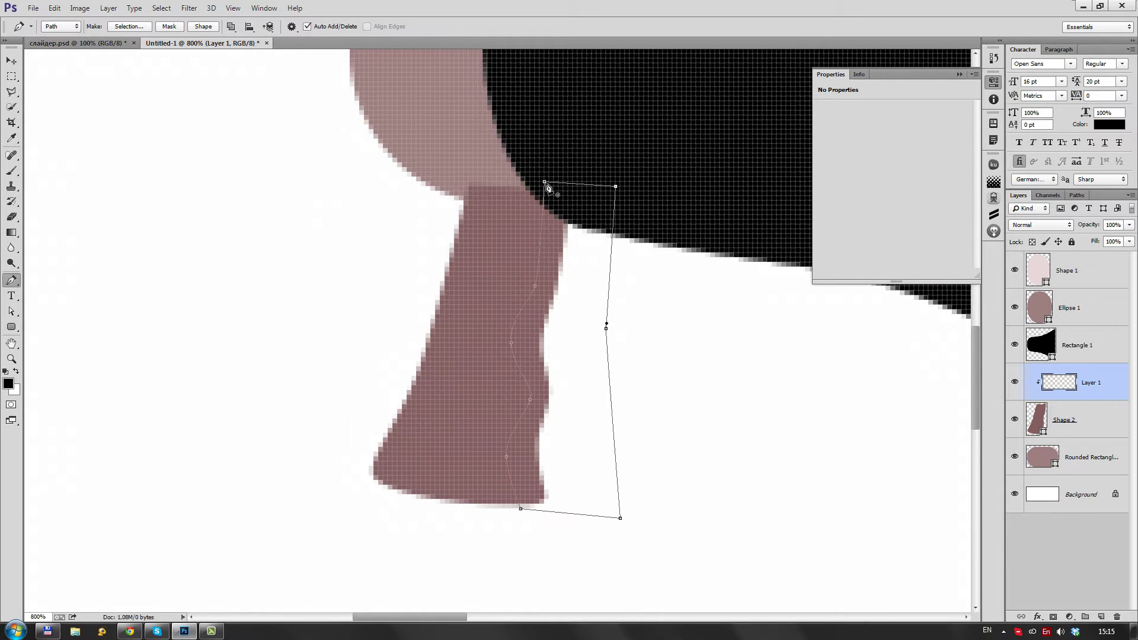
pyautogui.click(544, 183)
pyautogui.click(204, 26)
# Step: Fill the handle shadow with a darker handle colour
pyautogui.doubleClick(1048, 382)
pyautogui.click(988, 373)
pyautogui.scroll(1, 326, 439)
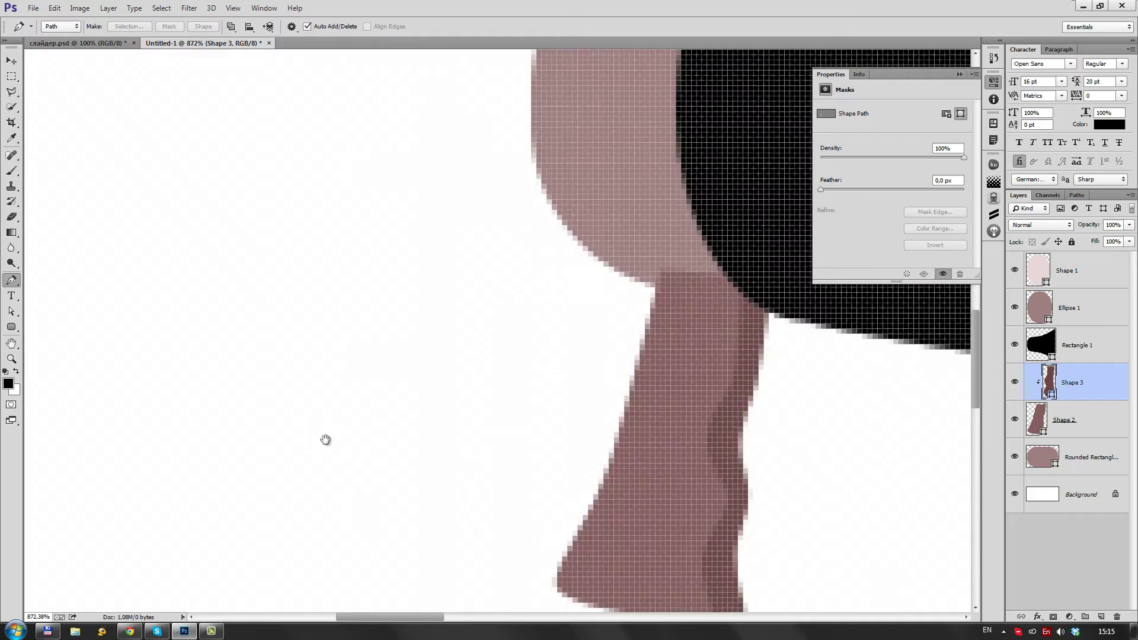
# Step: Recolour the black megaphone body light pink
pyautogui.moveTo(325, 439); pyautogui.dragTo(70, 457)
pyautogui.doubleClick(1040, 345)
pyautogui.click(1012, 447)
pyautogui.hotkey('ctrl', 'shift', 'alt', 'n')
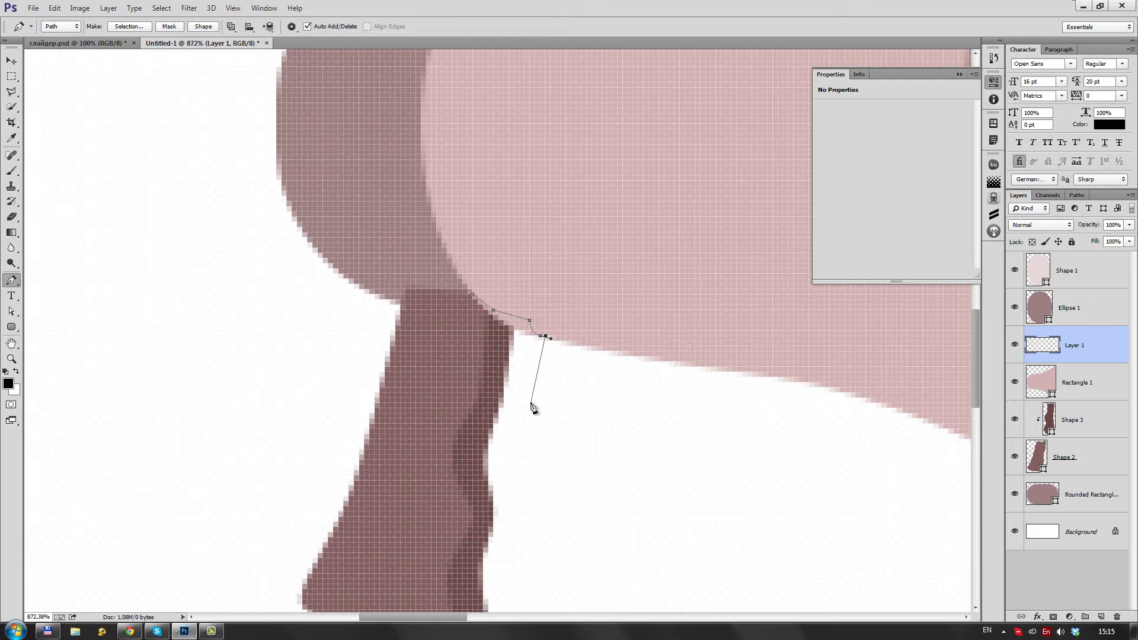
# Step: Close the connector piece outline and fill it pink
pyautogui.click(203, 26)
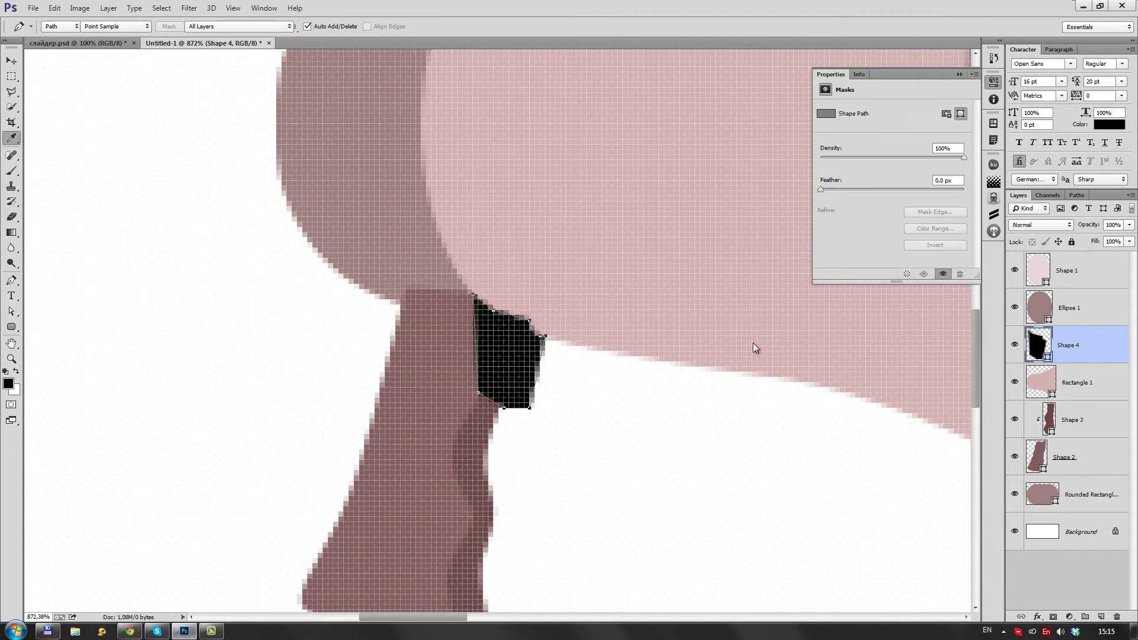
pyautogui.doubleClick(1040, 348)
pyautogui.click(989, 376)
pyautogui.hotkey('ctrl', '+')
pyautogui.hotkey('ctrl', '+')
pyautogui.hotkey('ctrl', '+')
pyautogui.moveTo(1066, 382); pyautogui.dragTo(1084, 363)
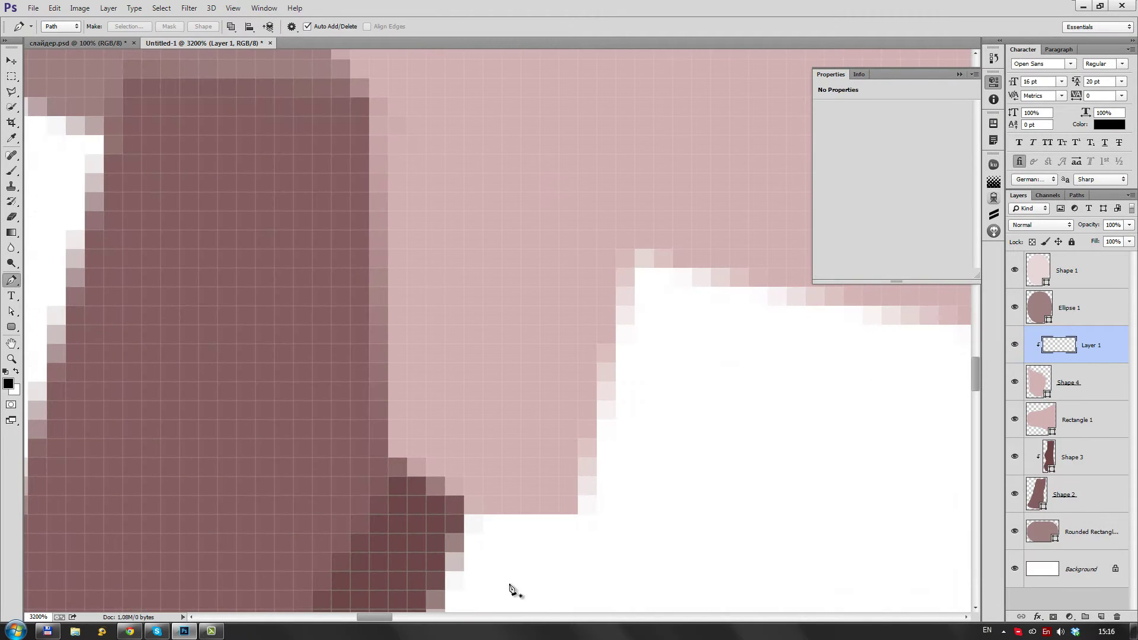
# Step: Draw a shadow clipped to the connector and move one of its corners into place
pyautogui.click(203, 26)
pyautogui.hotkey('ctrl', '0')
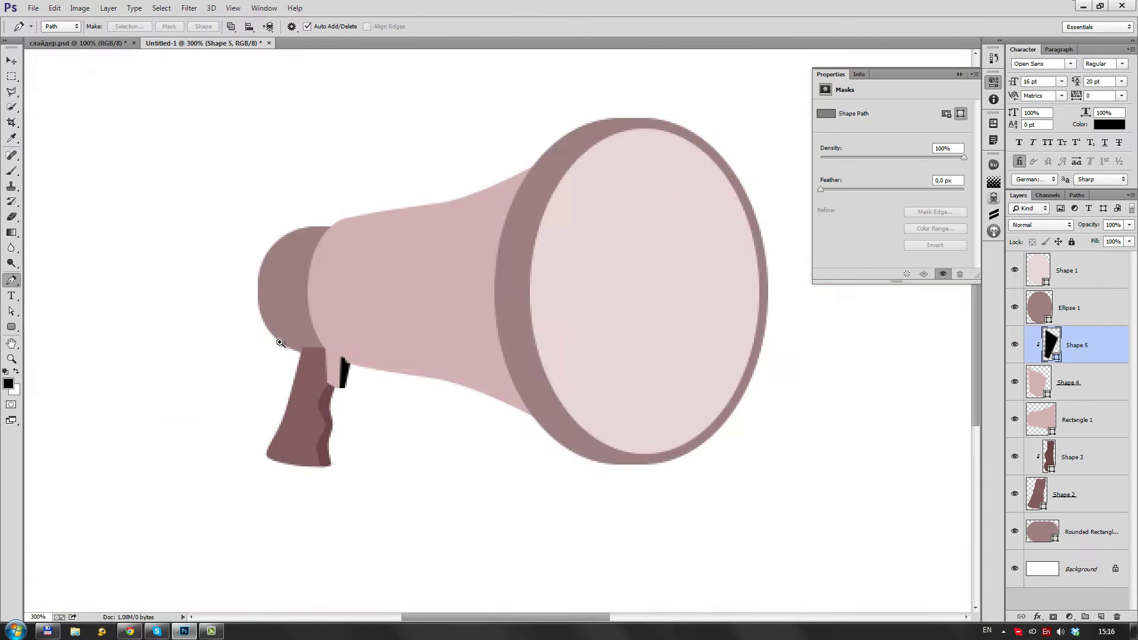
pyautogui.hotkey('ctrl', '+')
pyautogui.hotkey('ctrl', '+')
pyautogui.hotkey('ctrl', '+')
pyautogui.press('a')
pyautogui.keyDown('shift'); pyautogui.click(461, 506); pyautogui.keyUp('shift')
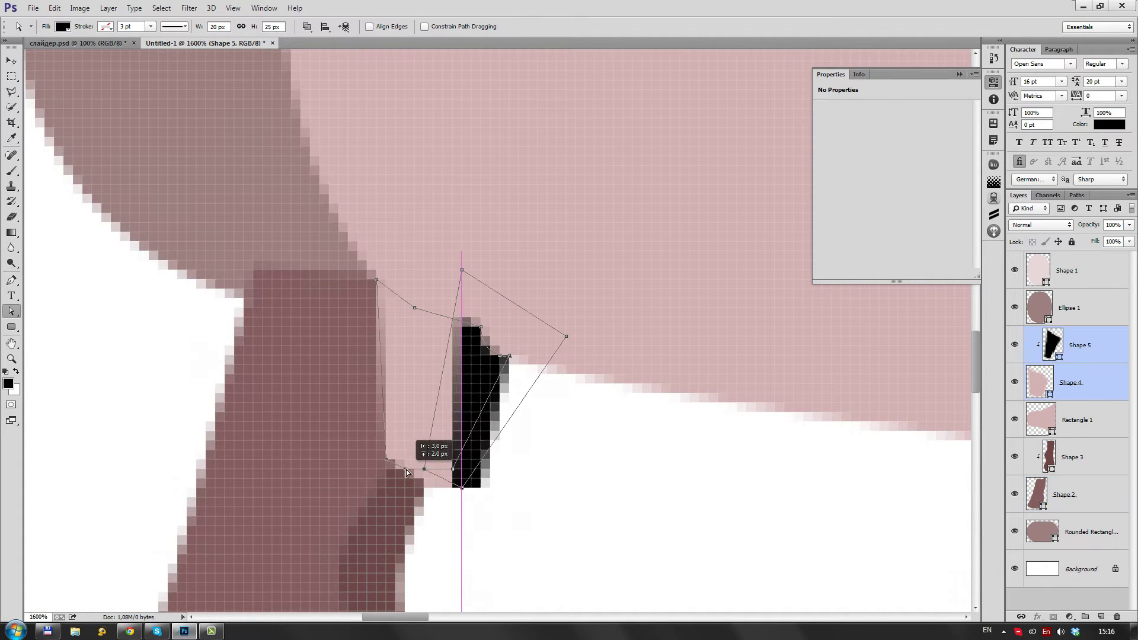
pyautogui.moveTo(406, 472); pyautogui.dragTo(515, 508)
pyautogui.click(516, 508)
pyautogui.scroll(5, 550, 497)
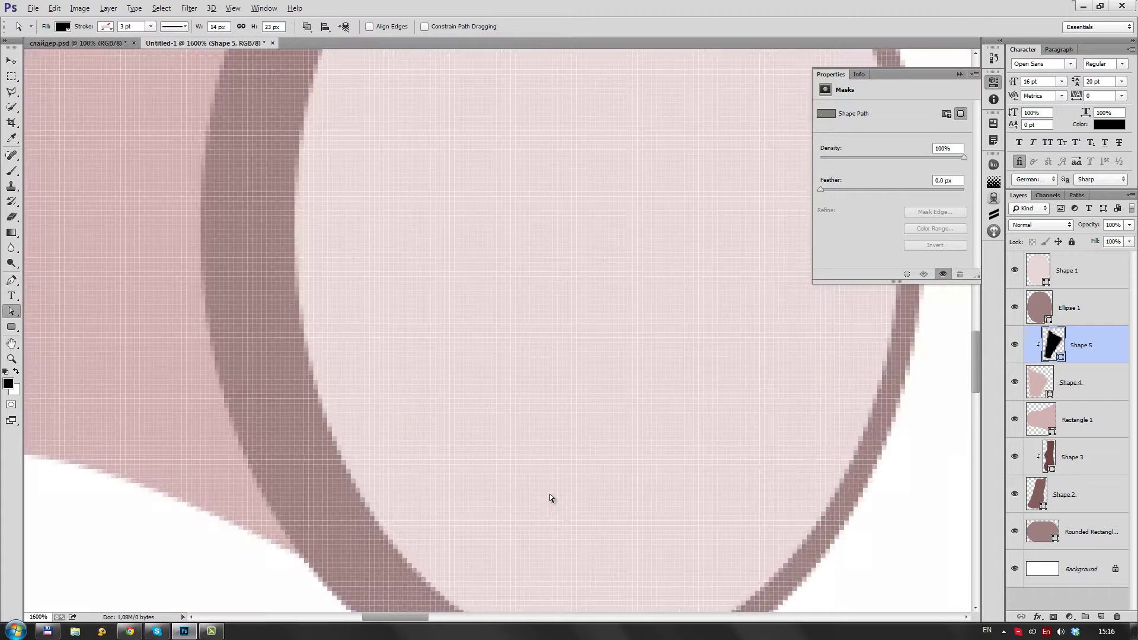
pyautogui.hotkey('ctrl', '0')
# Step: Give the connector shadow a brownish pink fill
pyautogui.doubleClick(1053, 344)
pyautogui.click(334, 385)
pyautogui.press('Return')
pyautogui.scroll(5, 335, 385)
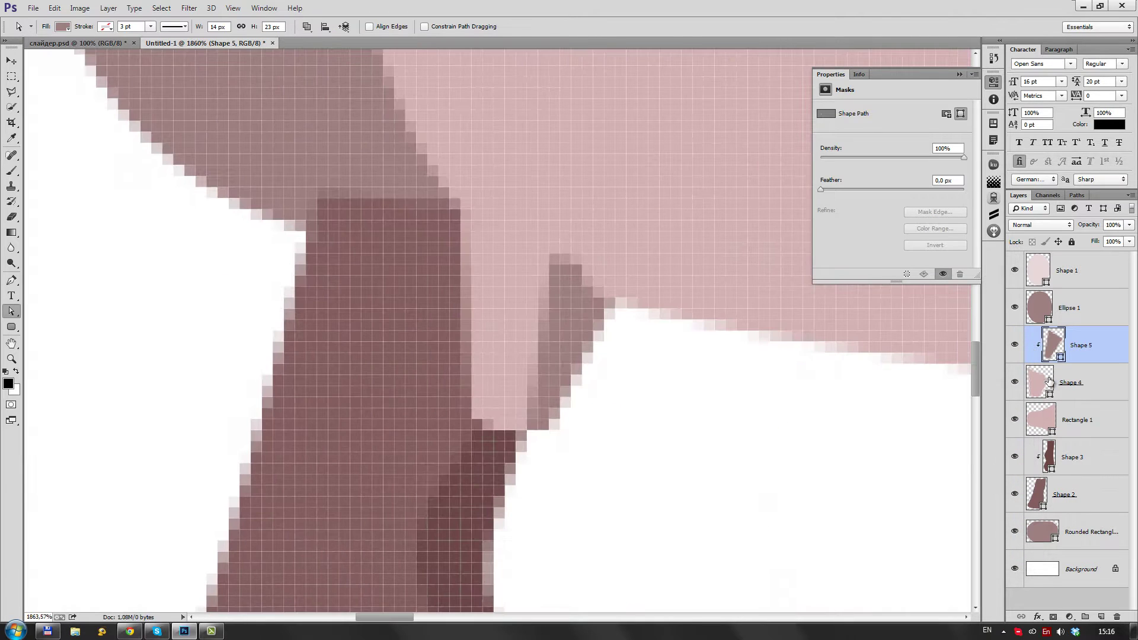
pyautogui.click(1050, 381)
pyautogui.hotkey('ctrl', '0')
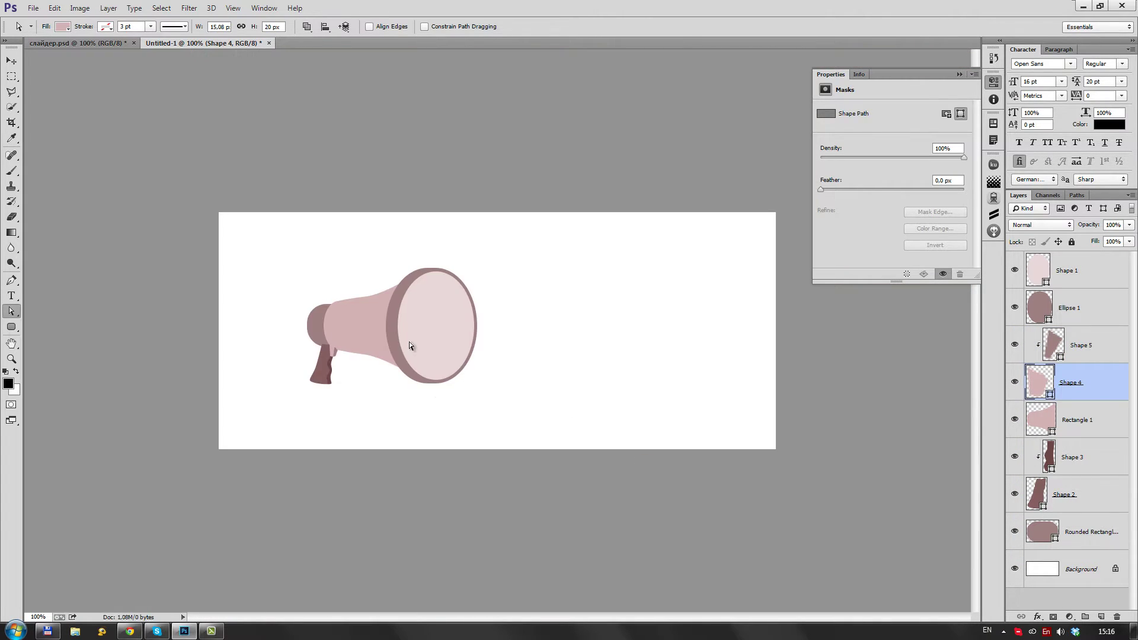
# Step: Nudge the rim ellipse's bottom edge down to make the rim slightly taller
pyautogui.scroll(3, 287, 375)
pyautogui.scroll(2, 638, 171)
pyautogui.scroll(2, 546, 449)
pyautogui.scroll(3, 547, 449)
pyautogui.click(584, 446)
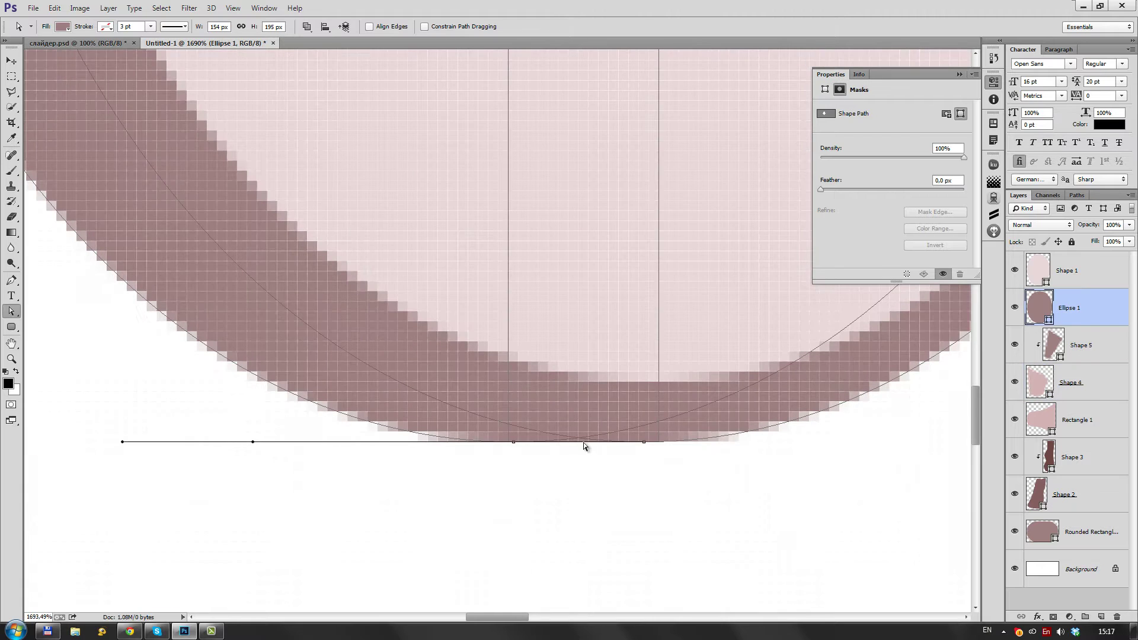
pyautogui.press('Down')
pyautogui.scroll(10, 635, 452)
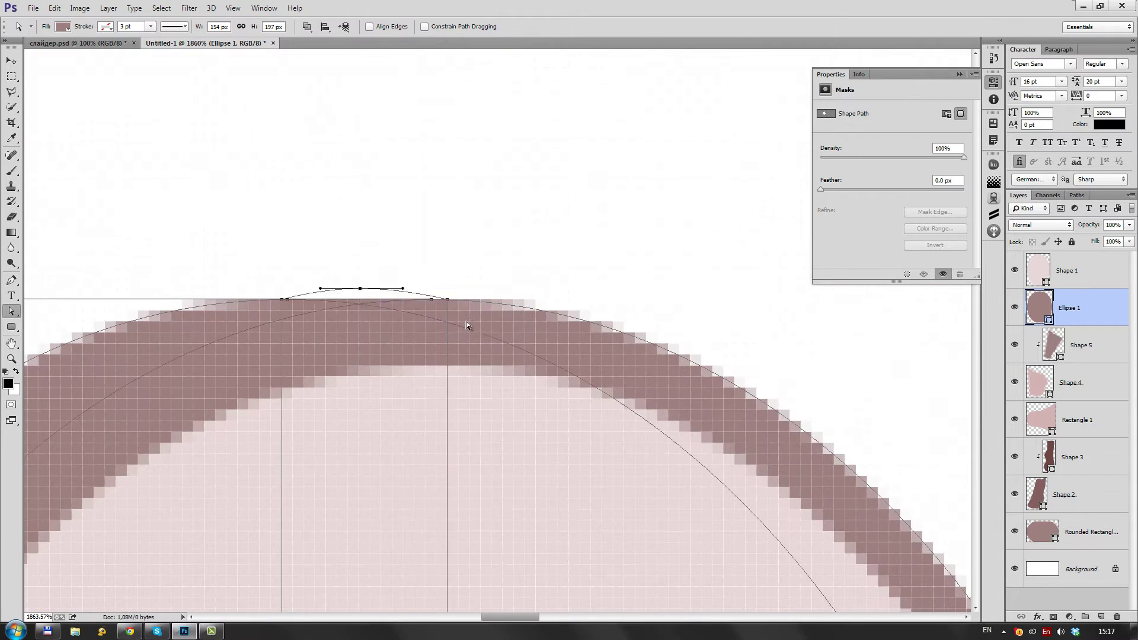
pyautogui.hotkey('ctrl', '1')
# Step: Select the connector and front face shapes and add a new empty layer on top
pyautogui.click(398, 323)
pyautogui.scroll(2, 398, 323)
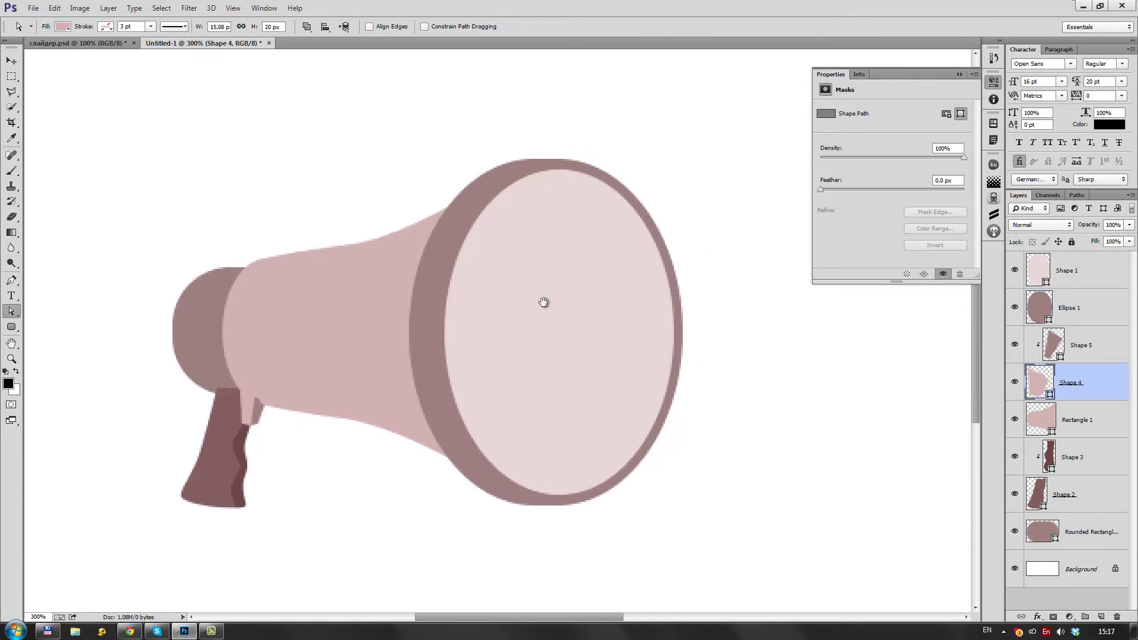
pyautogui.click(711, 368)
pyautogui.press('p')
pyautogui.click(1101, 617)
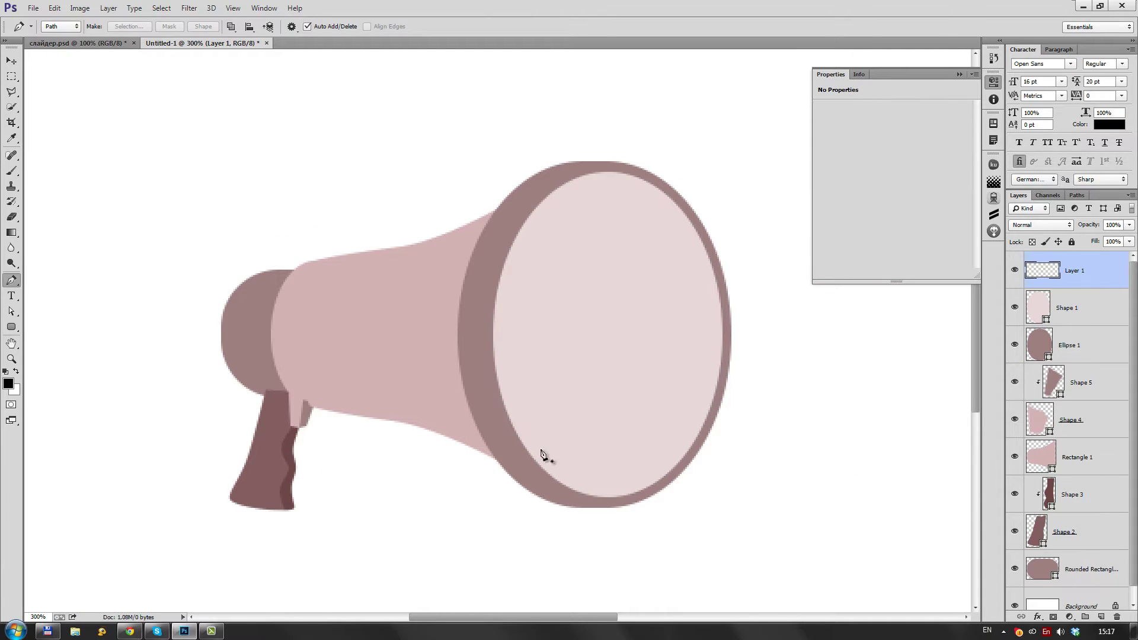
pyautogui.click(1004, 631)
pyautogui.click(1024, 590)
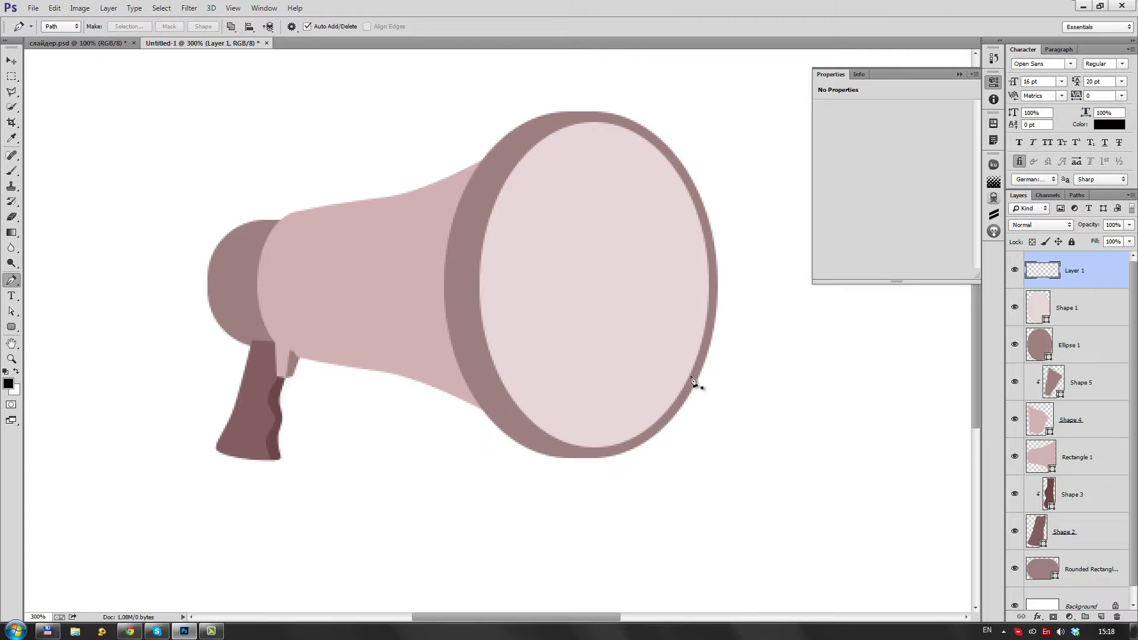
# Step: Duplicate the front face shape and shrink the copy to a 41x58 px ellipse
pyautogui.moveTo(798, 261)
pyautogui.mouseDown()
pyautogui.moveTo(910, 237)
pyautogui.moveTo(559, 333)
pyautogui.mouseUp()
pyautogui.press('a')
pyautogui.click(721, 280)
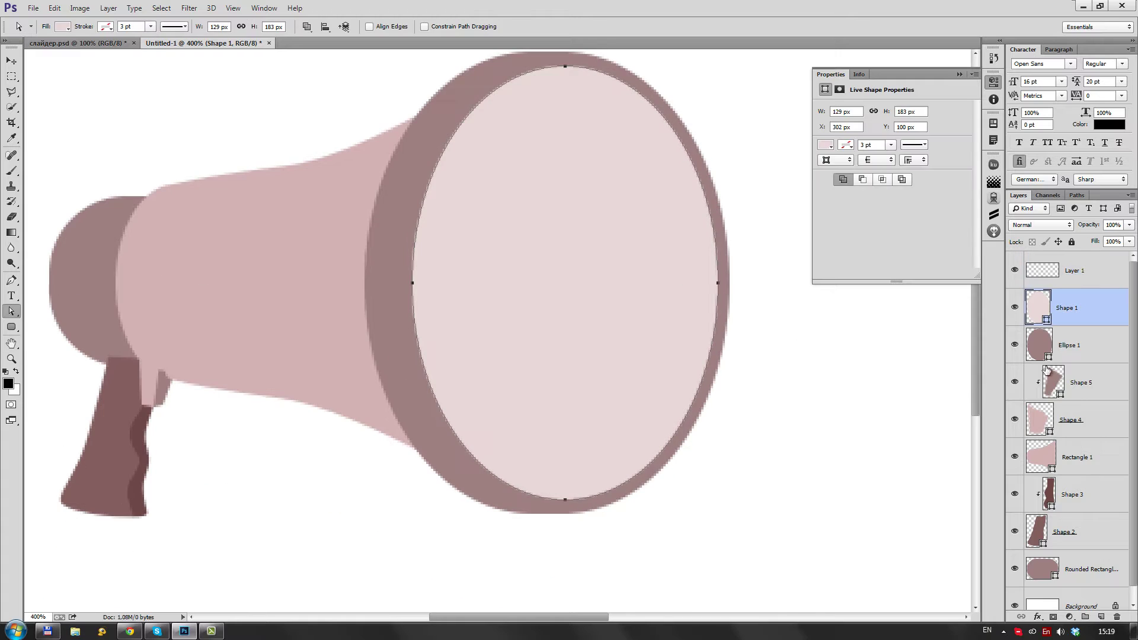
pyautogui.hotkey('ctrl', 'j')
pyautogui.hotkey('ctrl', 't')
pyautogui.moveTo(719, 65); pyautogui.dragTo(615, 214)
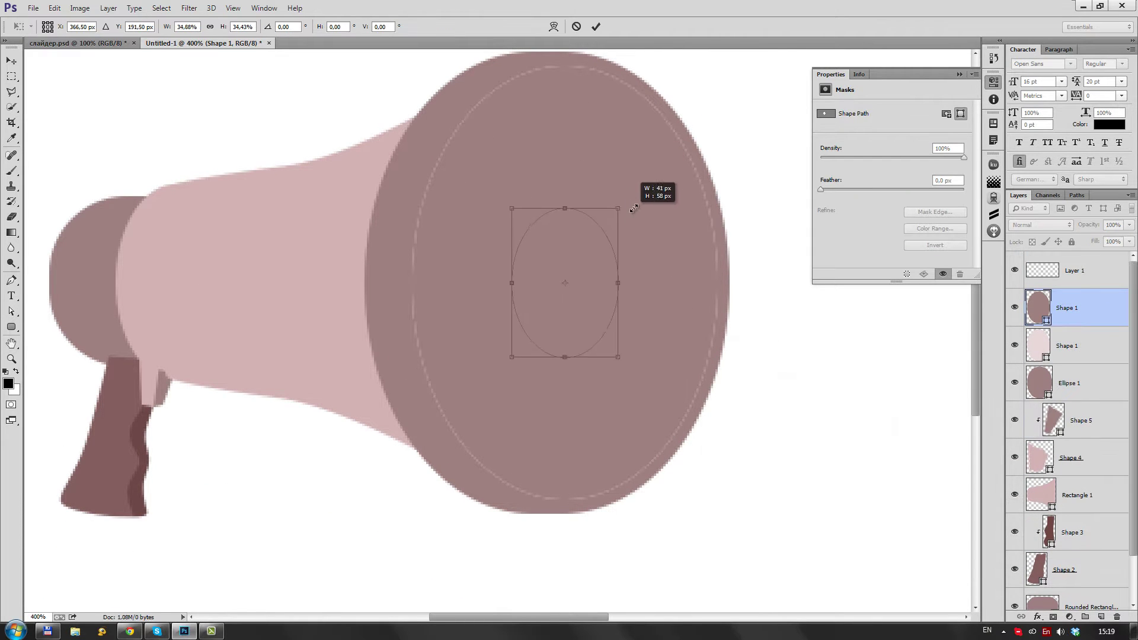
pyautogui.press('Return')
# Step: Merge a rectangle into the ellipse to form a tube and spread its left corners
pyautogui.scroll(2, 368, 223)
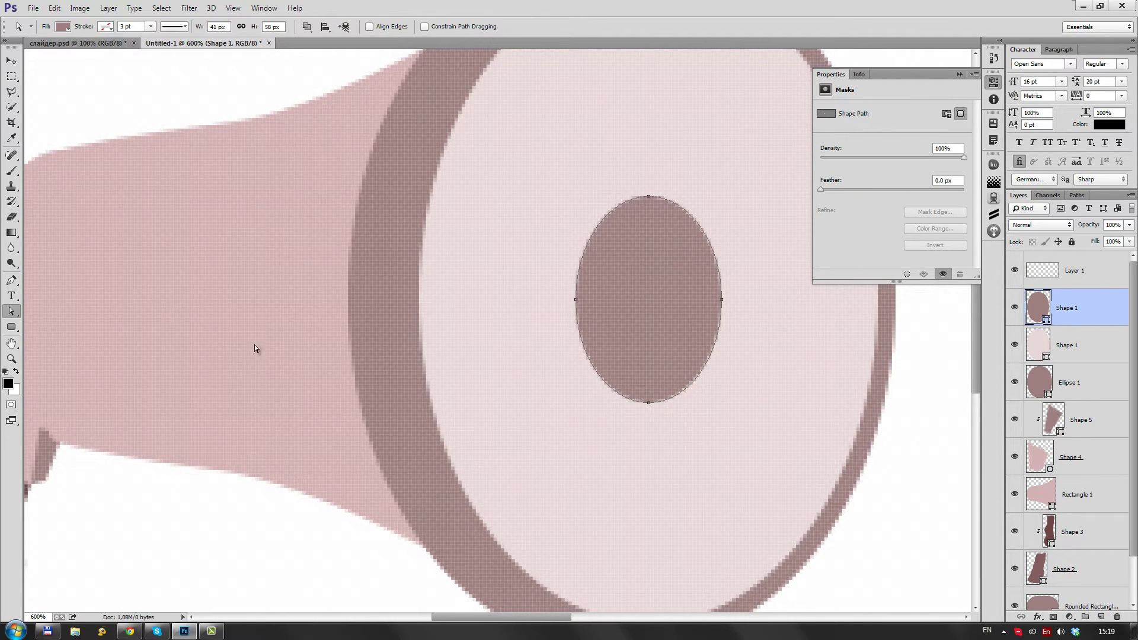
pyautogui.click(347, 26)
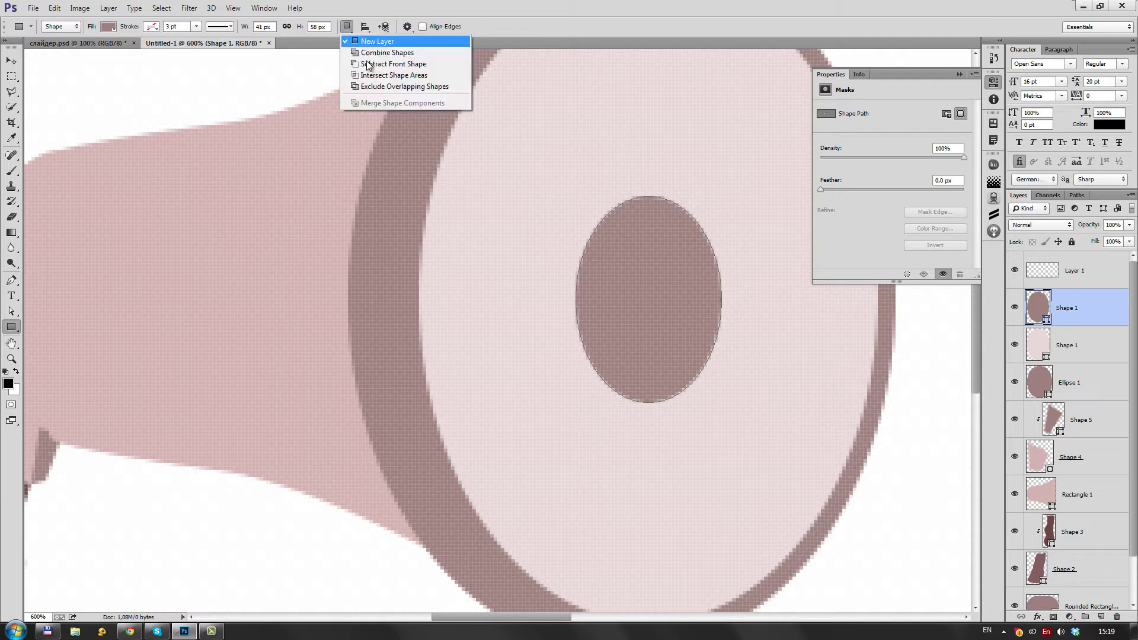
pyautogui.click(368, 58)
pyautogui.moveTo(650, 195); pyautogui.dragTo(426, 403)
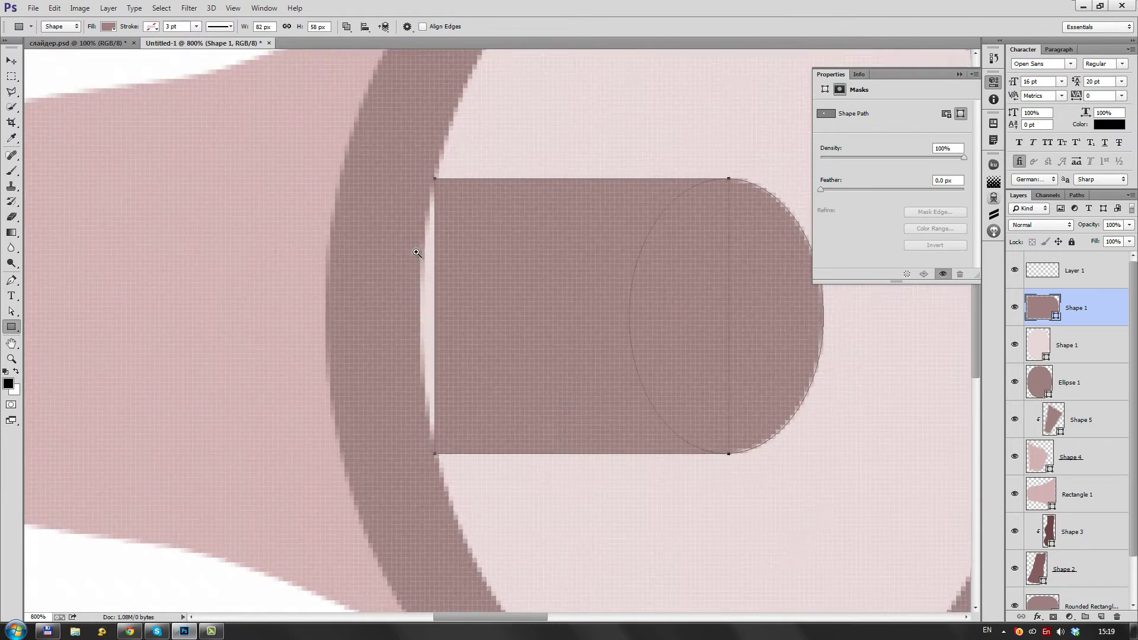
pyautogui.scroll(3, 414, 300)
pyautogui.press('a')
pyautogui.scroll(-5, 543, 354)
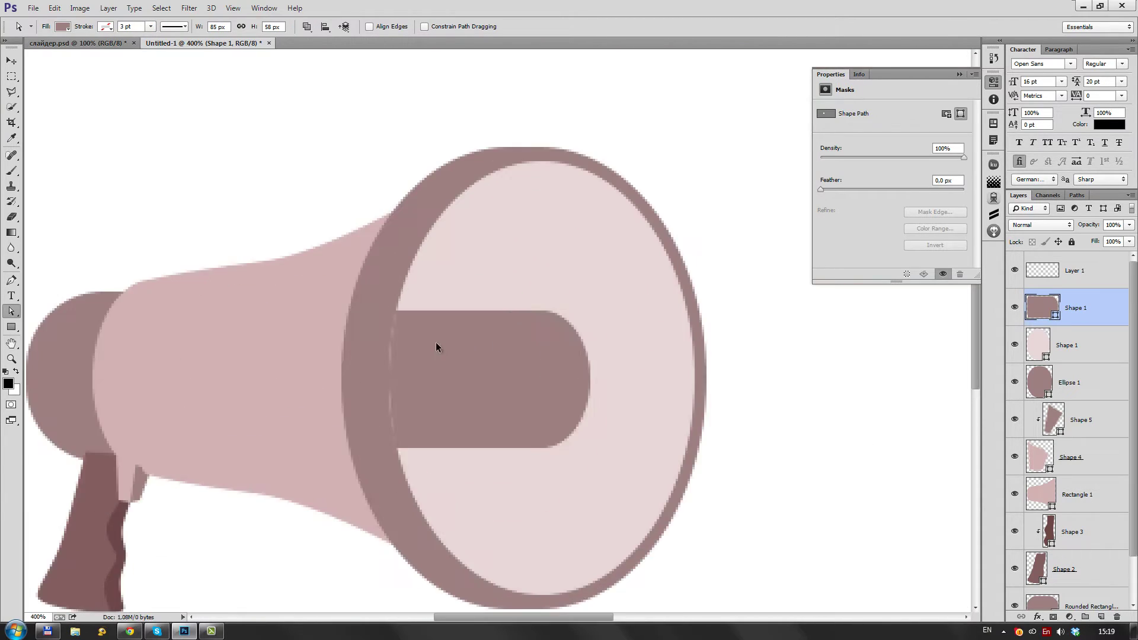
pyautogui.moveTo(396, 449); pyautogui.dragTo(401, 457)
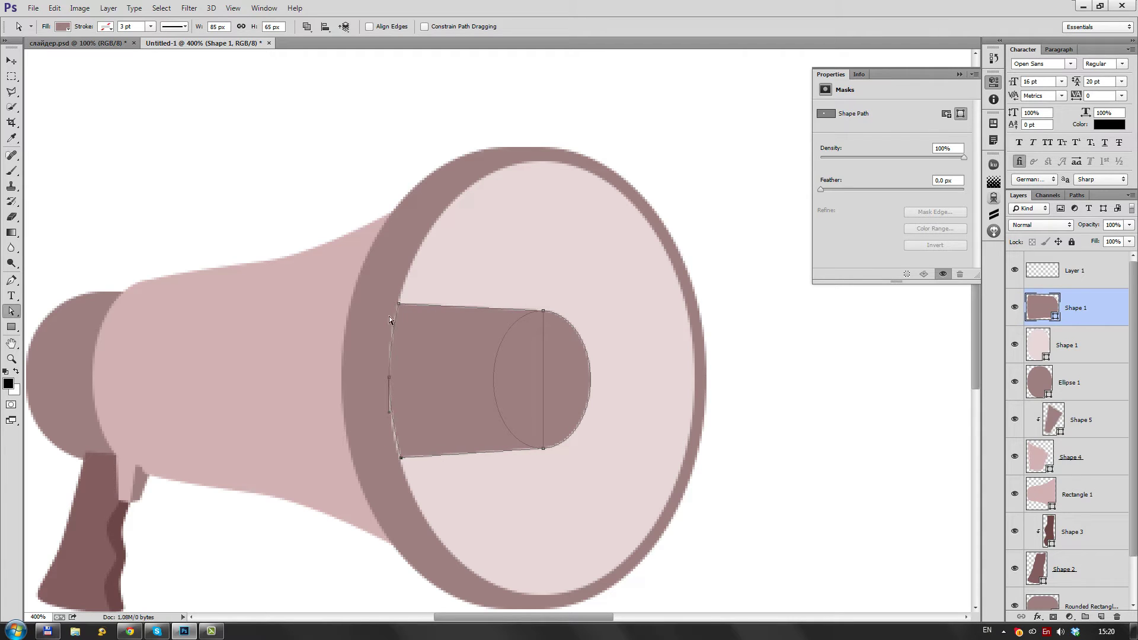
pyautogui.moveTo(398, 308); pyautogui.dragTo(416, 300)
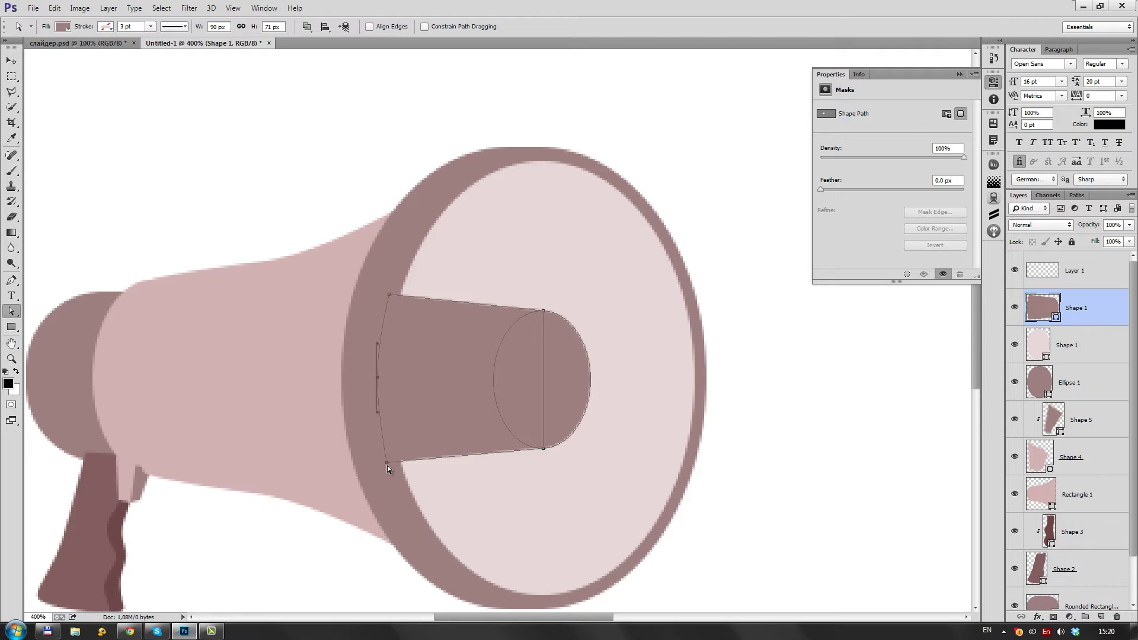
# Step: Stretch the tube taller, clip its group to the front face ellipse, and fill it dark reddish
pyautogui.hotkey('ctrl', 't')
pyautogui.moveTo(460, 293); pyautogui.dragTo(460, 277)
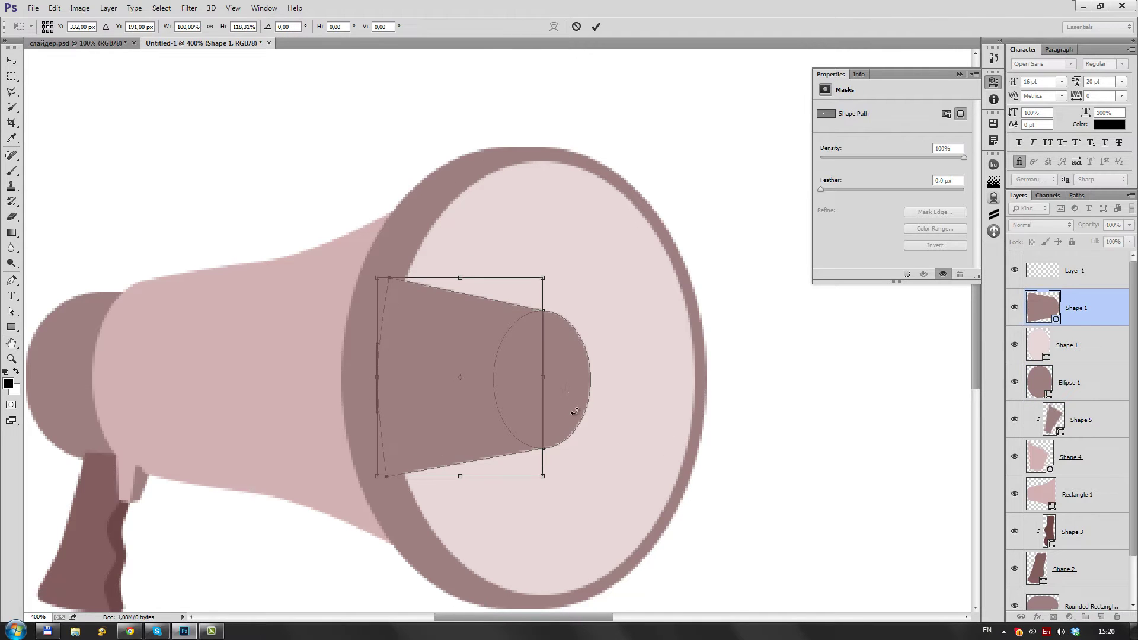
pyautogui.press('Return')
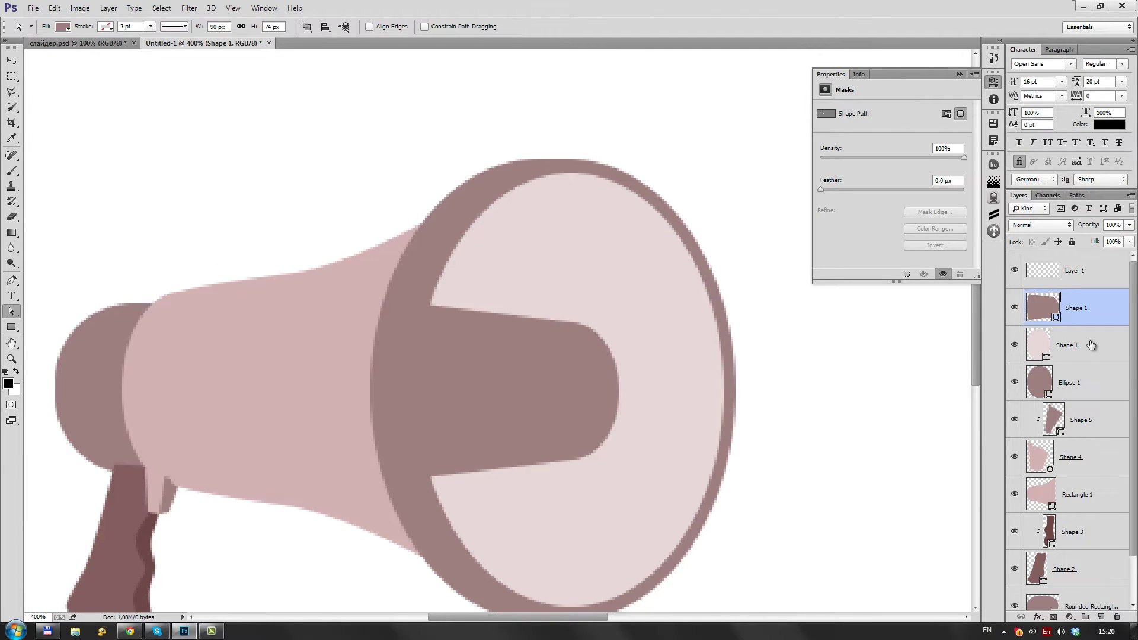
pyautogui.hotkey('ctrl', 'g')
pyautogui.moveTo(1041, 360); pyautogui.dragTo(1054, 345)
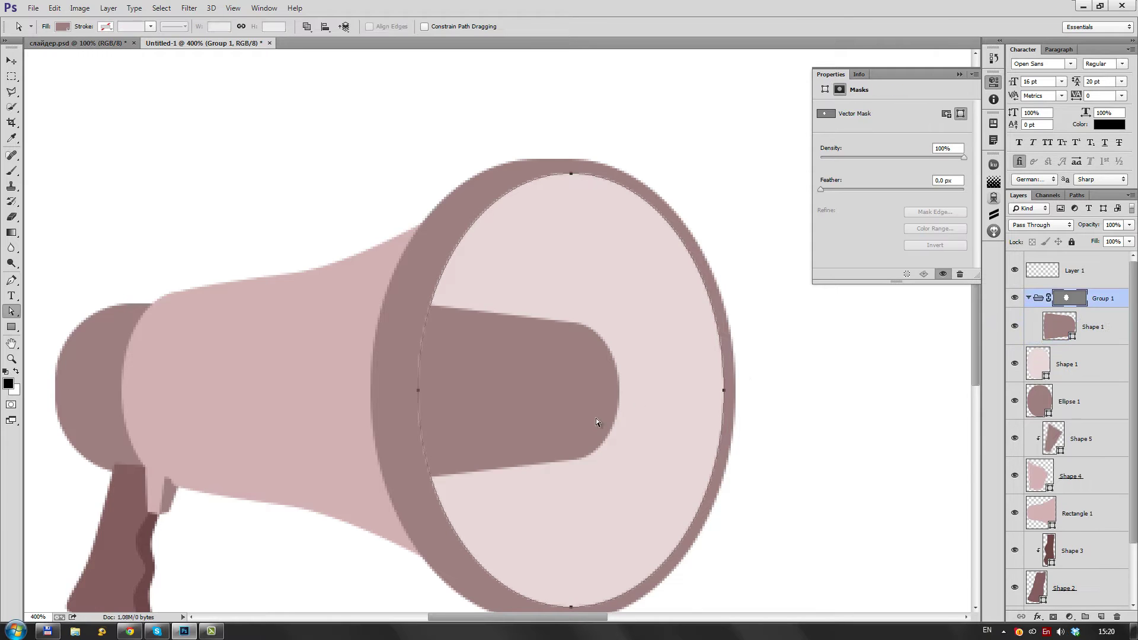
pyautogui.hotkey('ctrl', '1')
pyautogui.doubleClick(1059, 326)
pyautogui.click(768, 432)
# Step: Ungroup Group 1's layers and select the lower Shape 1 inner bell layer
pyautogui.press('Return')
pyautogui.hotkey('ctrl', '+')
pyautogui.hotkey('ctrl', '+')
pyautogui.hotkey('ctrl', '+')
pyautogui.press('a')
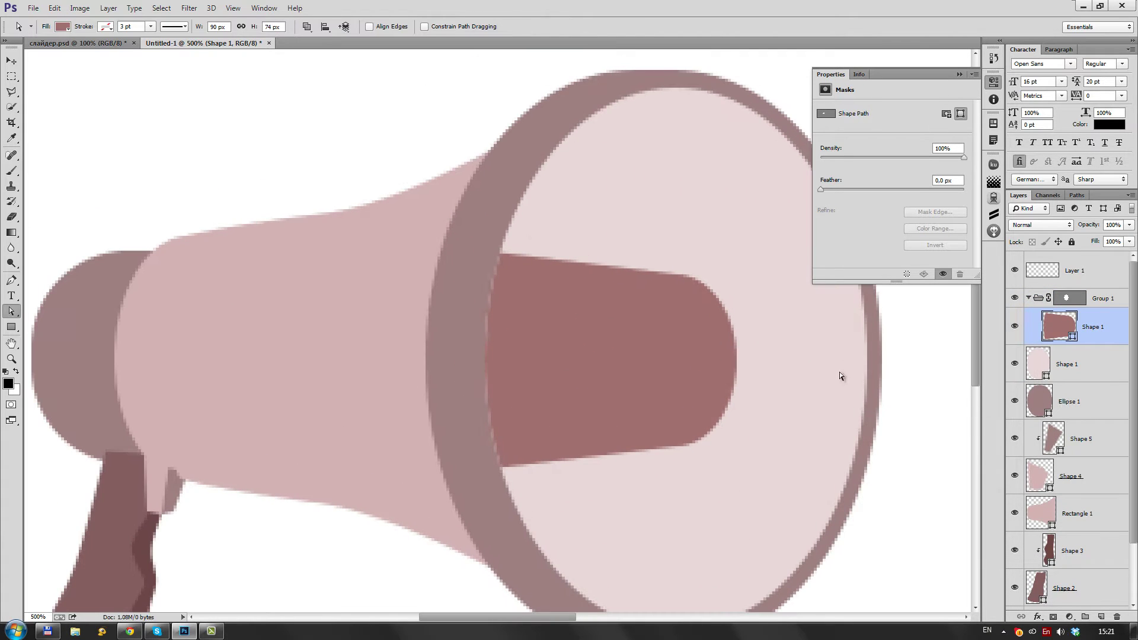
pyautogui.click(1072, 299)
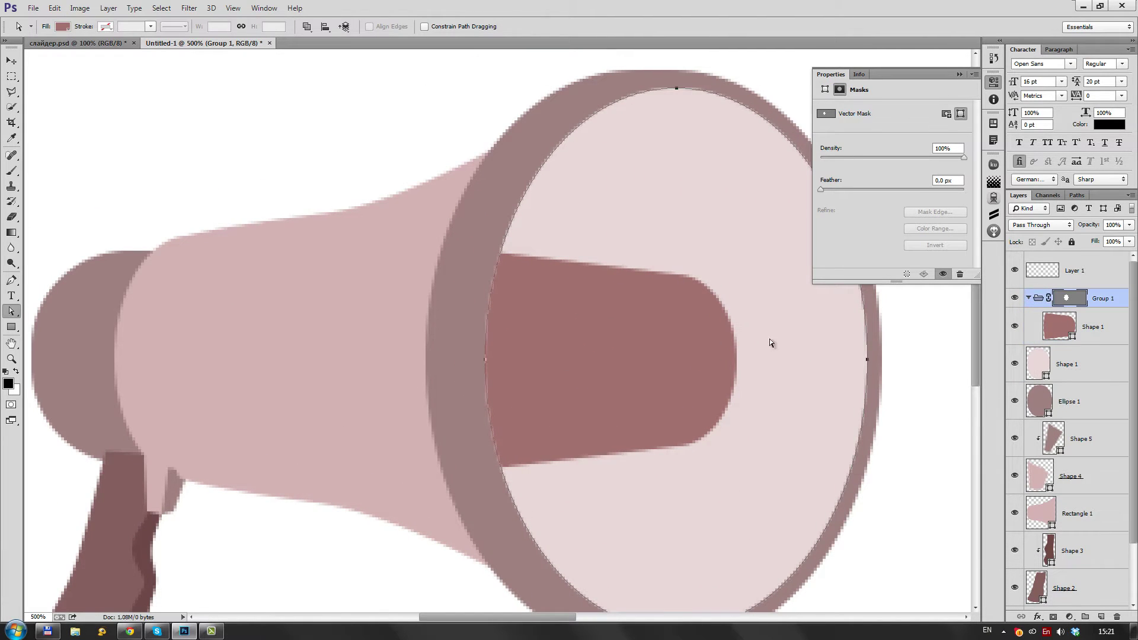
pyautogui.click(1101, 326)
pyautogui.hotkey('ctrl', 'shift', 'g')
pyautogui.hotkey('ctrl', '1')
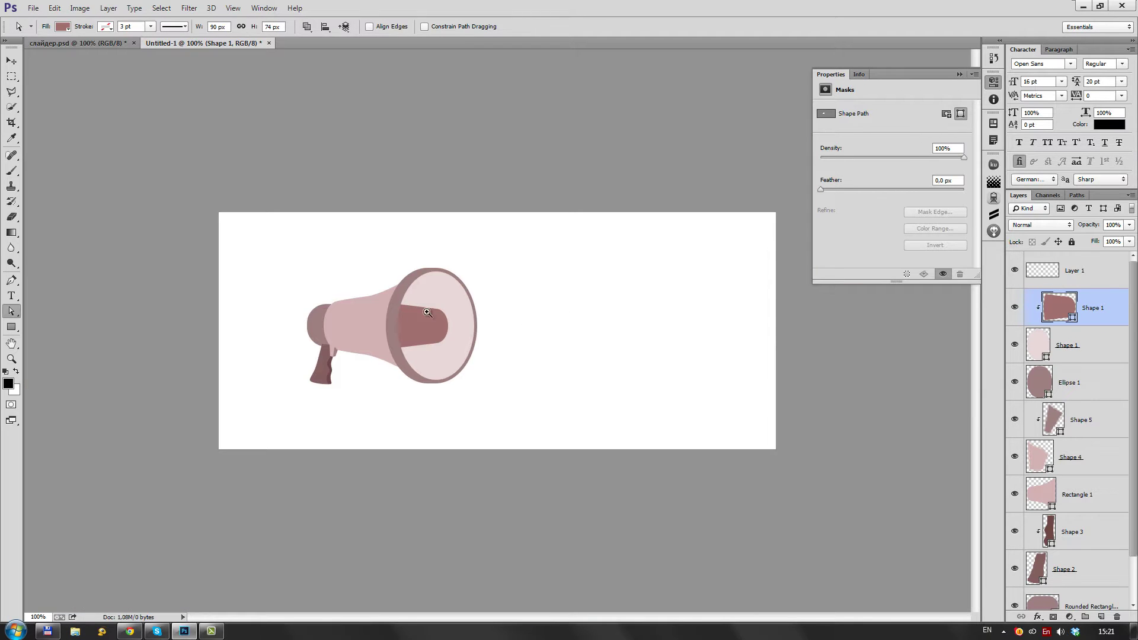
pyautogui.doubleClick(426, 312)
pyautogui.press('v')
pyautogui.hotkey('alt', '[')
pyautogui.click(1037, 616)
pyautogui.click(1010, 583)
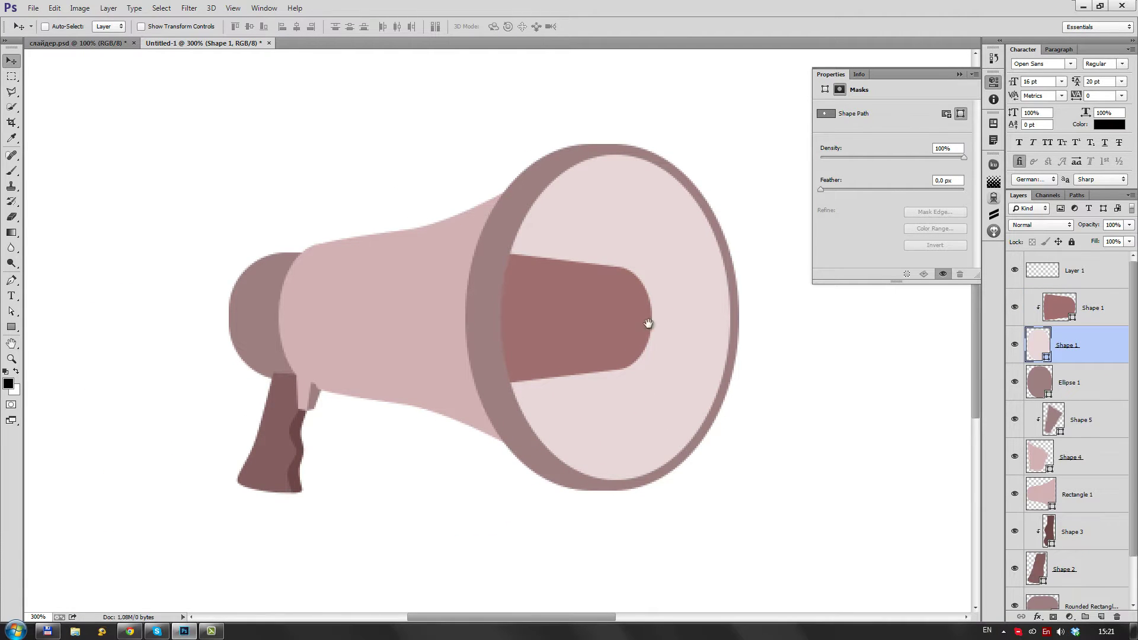
# Step: Give the inner bell a radial Gradient Overlay at scale 150 with soft blending
pyautogui.click(861, 288)
pyautogui.click(842, 299)
pyautogui.moveTo(500, 274); pyautogui.dragTo(450, 274)
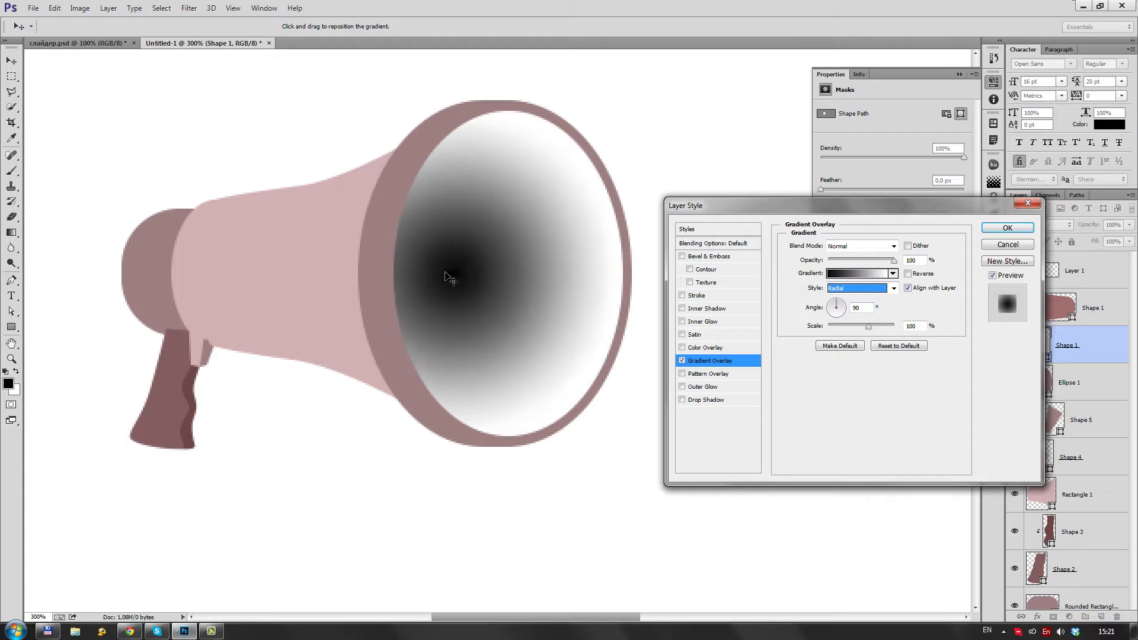
pyautogui.moveTo(869, 326); pyautogui.dragTo(894, 326)
pyautogui.moveTo(469, 274); pyautogui.dragTo(441, 274)
pyautogui.click(725, 244)
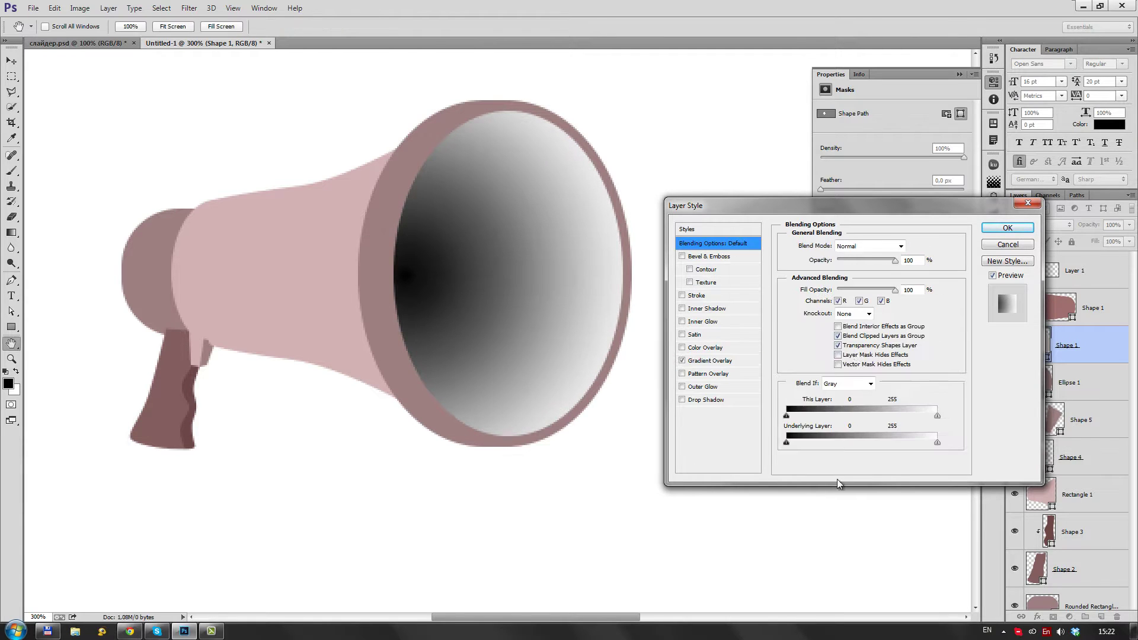
pyautogui.click(839, 344)
pyautogui.click(710, 361)
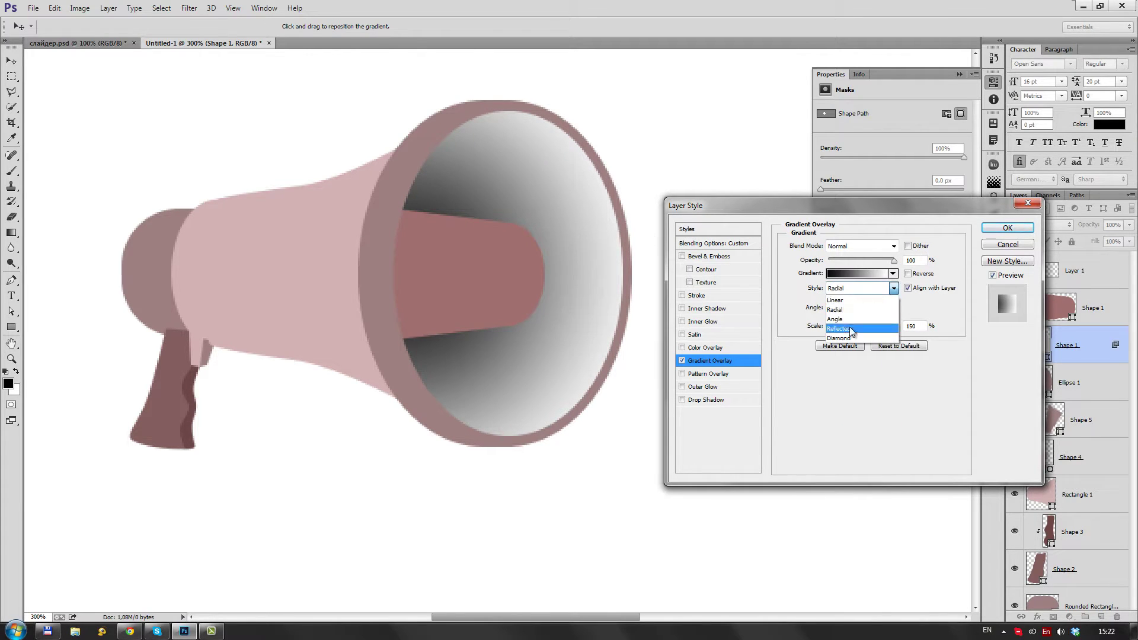
pyautogui.click(861, 246)
pyautogui.click(854, 379)
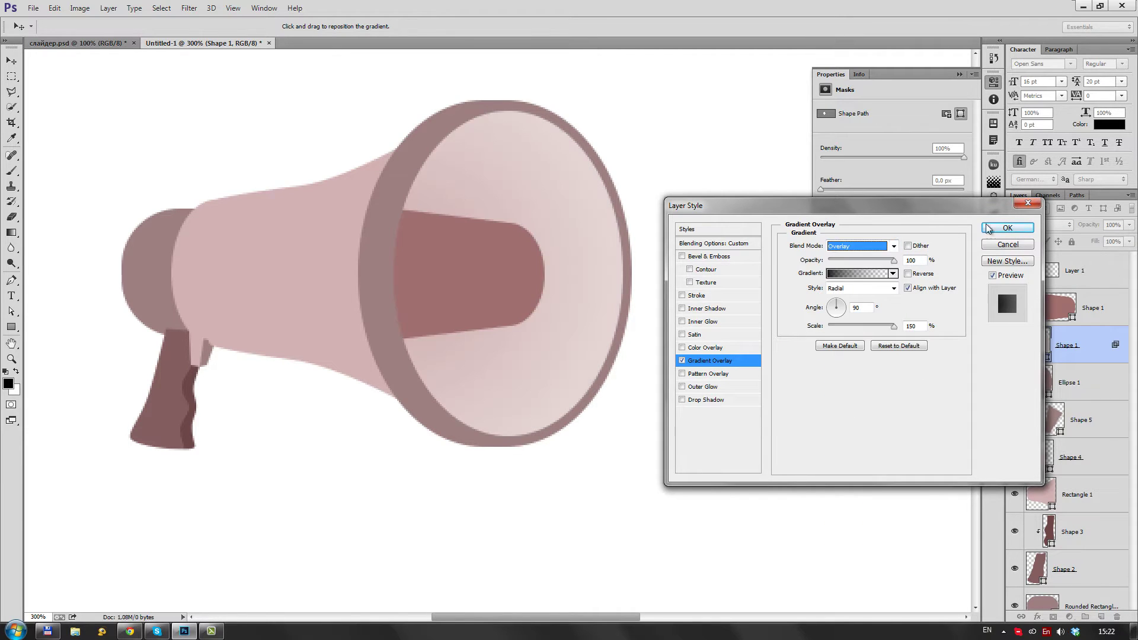
pyautogui.click(1008, 228)
# Step: Give Ellipse 1 a Soft Light linear Gradient Overlay at 53% opacity
pyautogui.doubleClick(1097, 382)
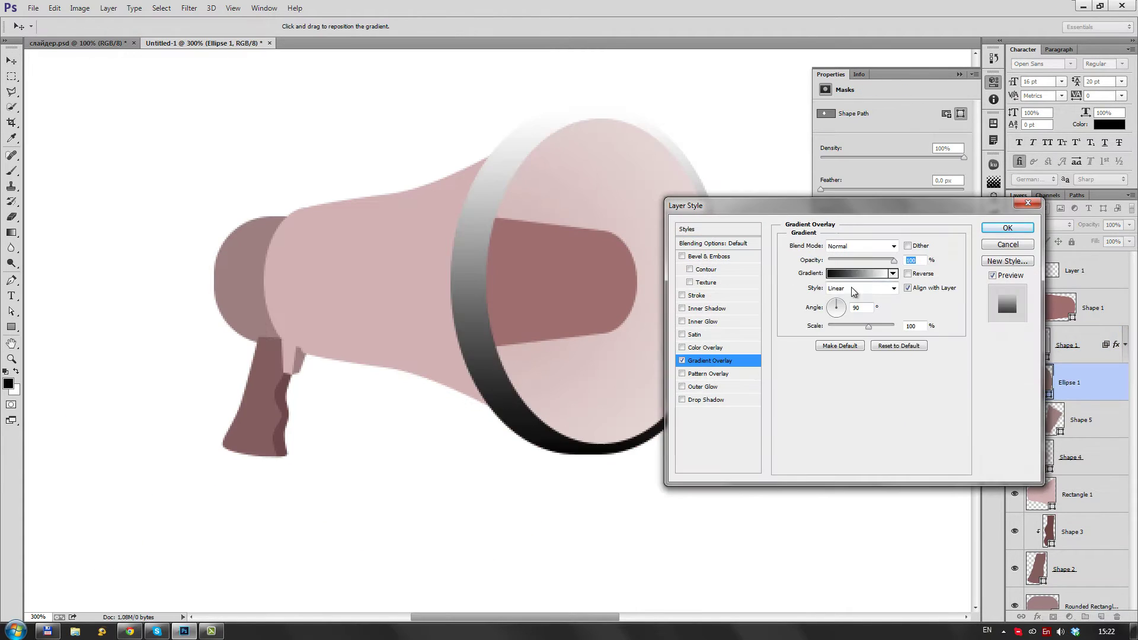
pyautogui.click(893, 246)
pyautogui.click(851, 410)
pyautogui.moveTo(892, 261); pyautogui.dragTo(862, 264)
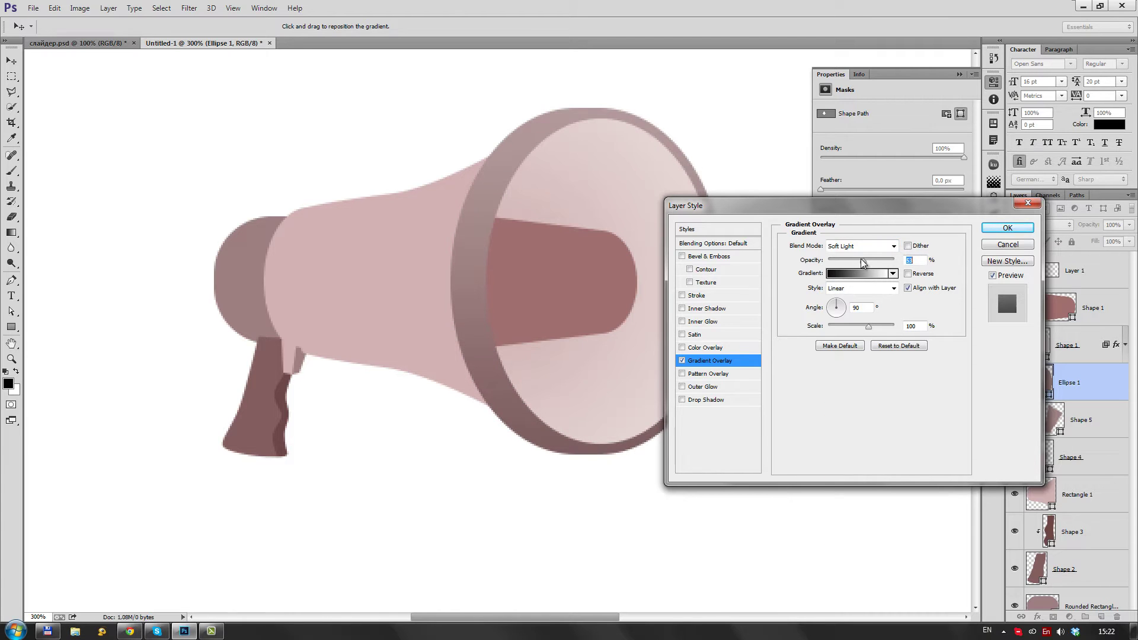
pyautogui.click(1007, 227)
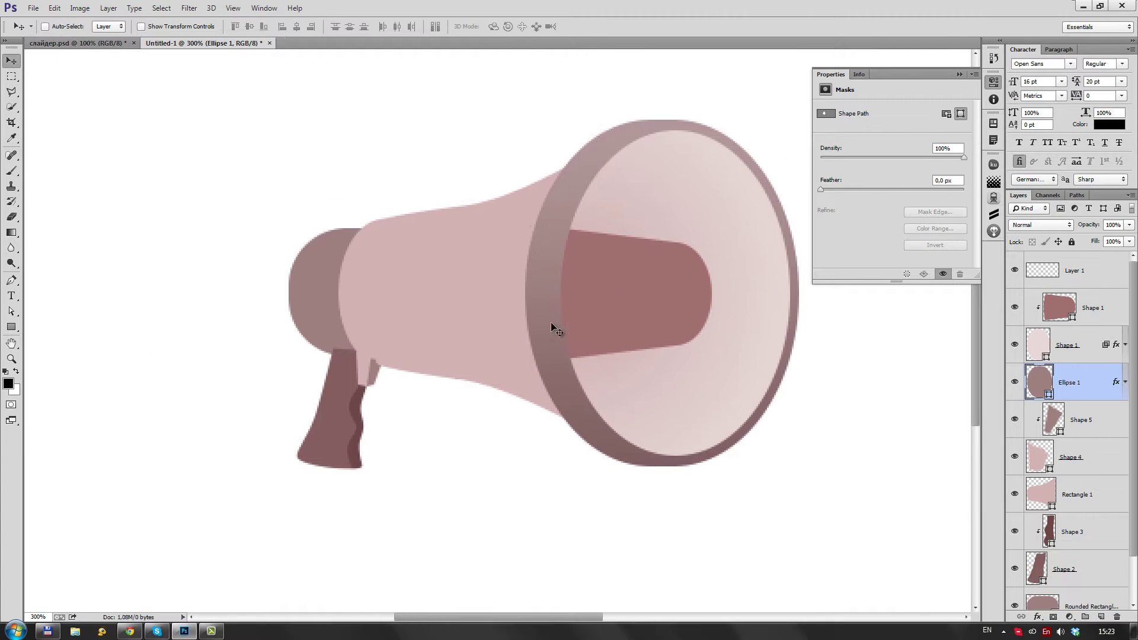
# Step: Select the inner bell layer and add a new clipped layer above it
pyautogui.hotkey('alt', '[')
pyautogui.hotkey('alt', '[')
pyautogui.hotkey('alt', '[')
pyautogui.scroll(-2, 748, 332)
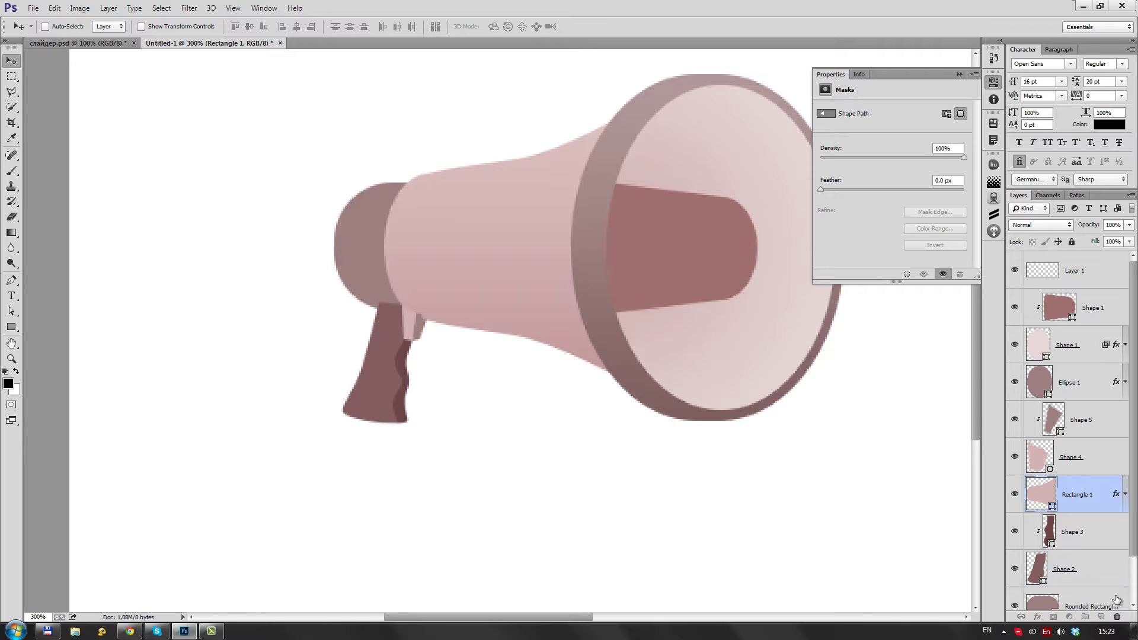
pyautogui.scroll(-3, 531, 312)
pyautogui.scroll(3, 31, 297)
pyautogui.scroll(1, 617, 261)
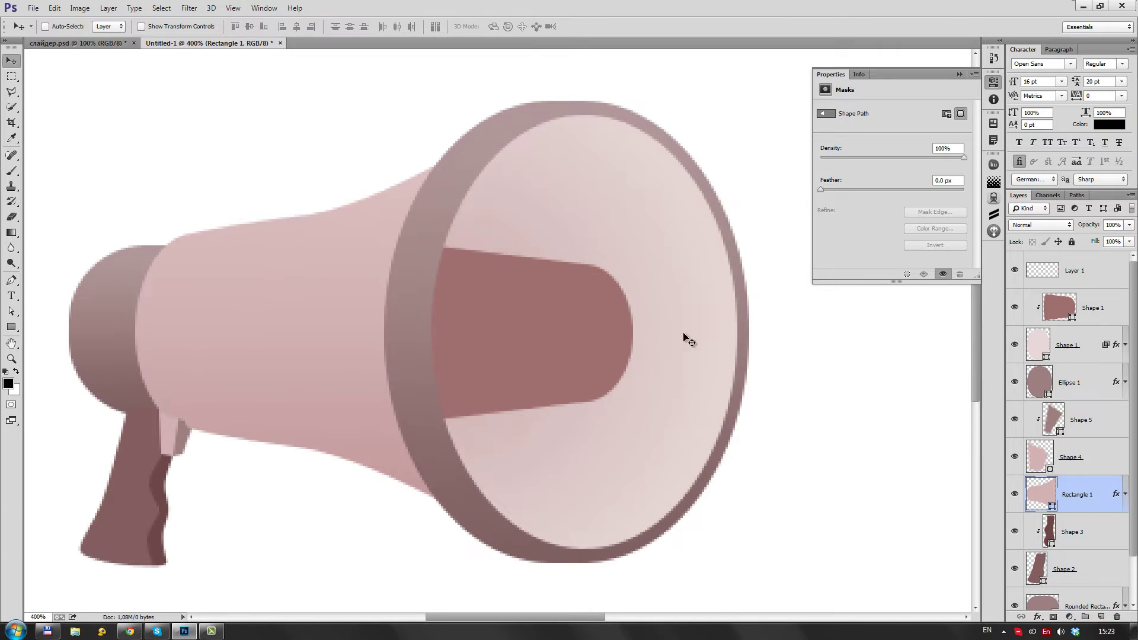
pyautogui.hotkey('alt', ']')
pyautogui.hotkey('alt', ']')
pyautogui.hotkey('alt', ']')
pyautogui.hotkey('ctrl', 'shift', 'alt', 'n')
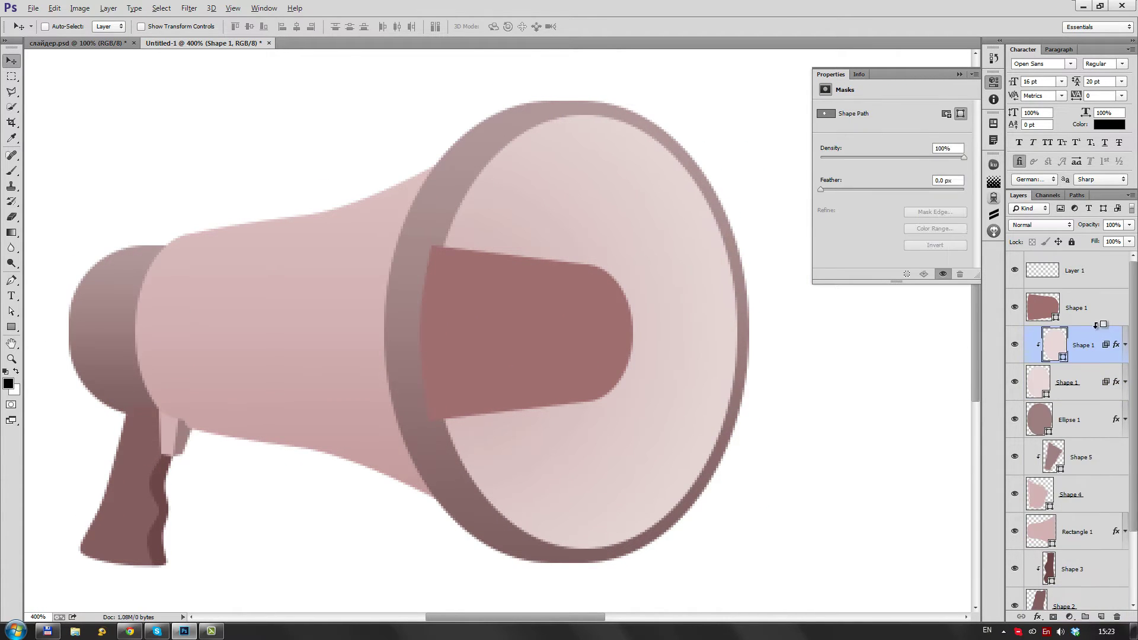
# Step: Make a clipped dark copy of the bell, shrink it inside, and feather it 32.3 px
pyautogui.rightClick(1098, 345)
pyautogui.click(1017, 379)
pyautogui.doubleClick(1054, 345)
pyautogui.moveTo(740, 456); pyautogui.dragTo(724, 483)
pyautogui.click(989, 376)
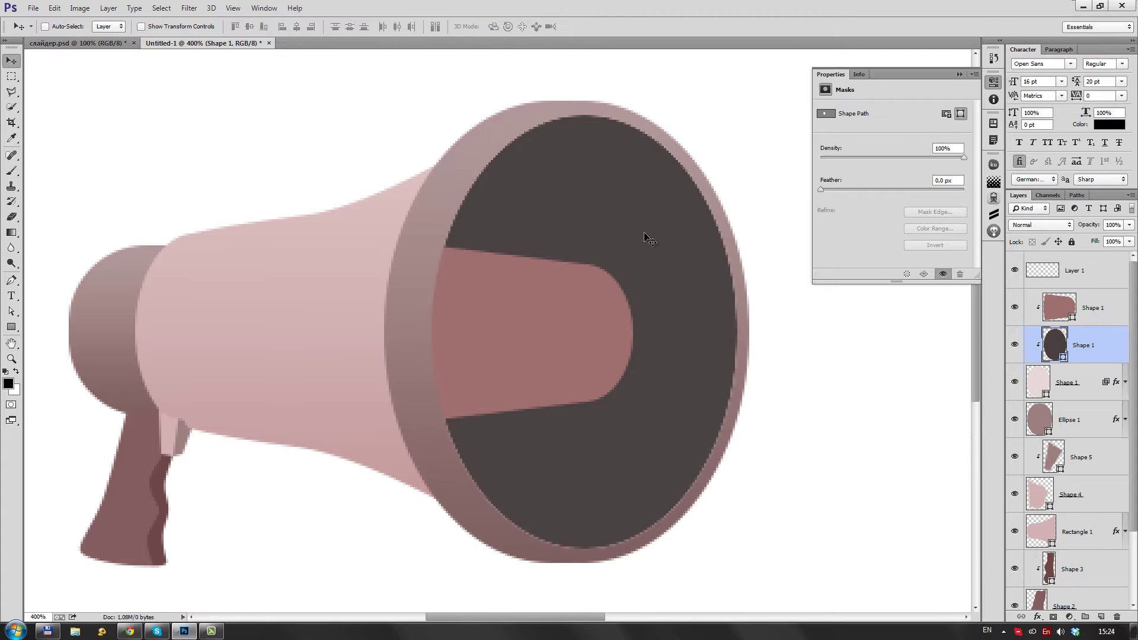
pyautogui.hotkey('ctrl', 't')
pyautogui.moveTo(521, 274); pyautogui.dragTo(514, 276)
pyautogui.press('Return')
pyautogui.moveTo(821, 190); pyautogui.dragTo(889, 189)
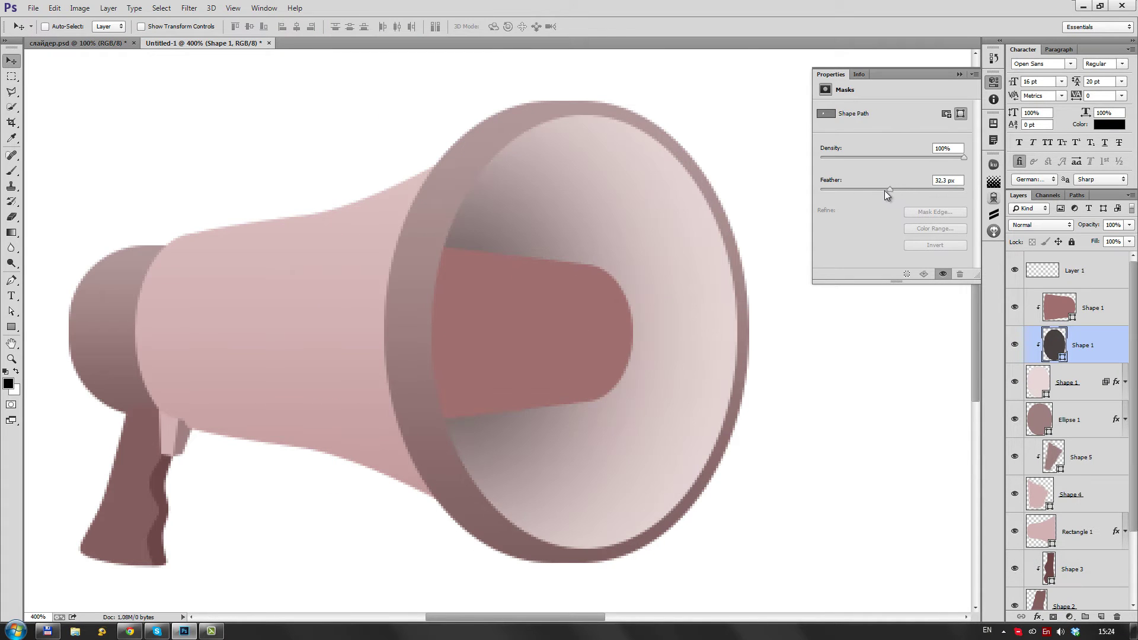
pyautogui.scroll(-1, 668, 315)
# Step: Recolour the shadow bluish grey, the inner bell pale bluish white, and the rim blue
pyautogui.doubleClick(1054, 345)
pyautogui.moveTo(780, 476); pyautogui.dragTo(820, 457)
pyautogui.moveTo(883, 438); pyautogui.dragTo(883, 449)
pyautogui.click(989, 377)
pyautogui.doubleClick(1046, 382)
pyautogui.click(779, 404)
pyautogui.click(989, 377)
pyautogui.scroll(1, 660, 272)
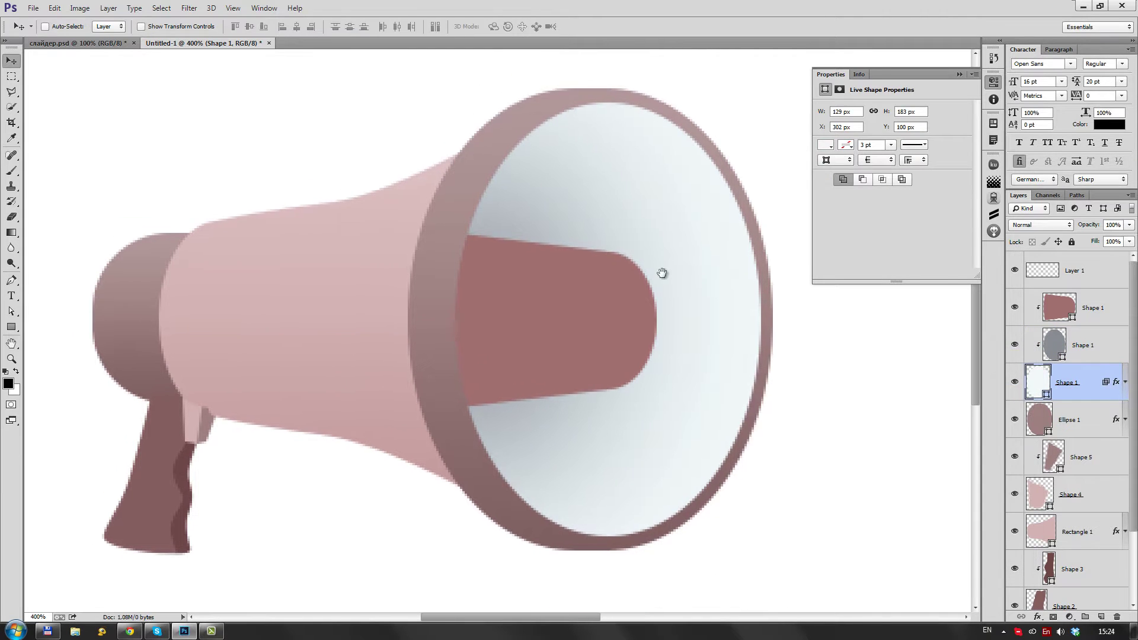
pyautogui.doubleClick(1046, 419)
pyautogui.click(772, 400)
pyautogui.click(989, 377)
# Step: Change the inner cylinder's fill to a light blue
pyautogui.doubleClick(1059, 307)
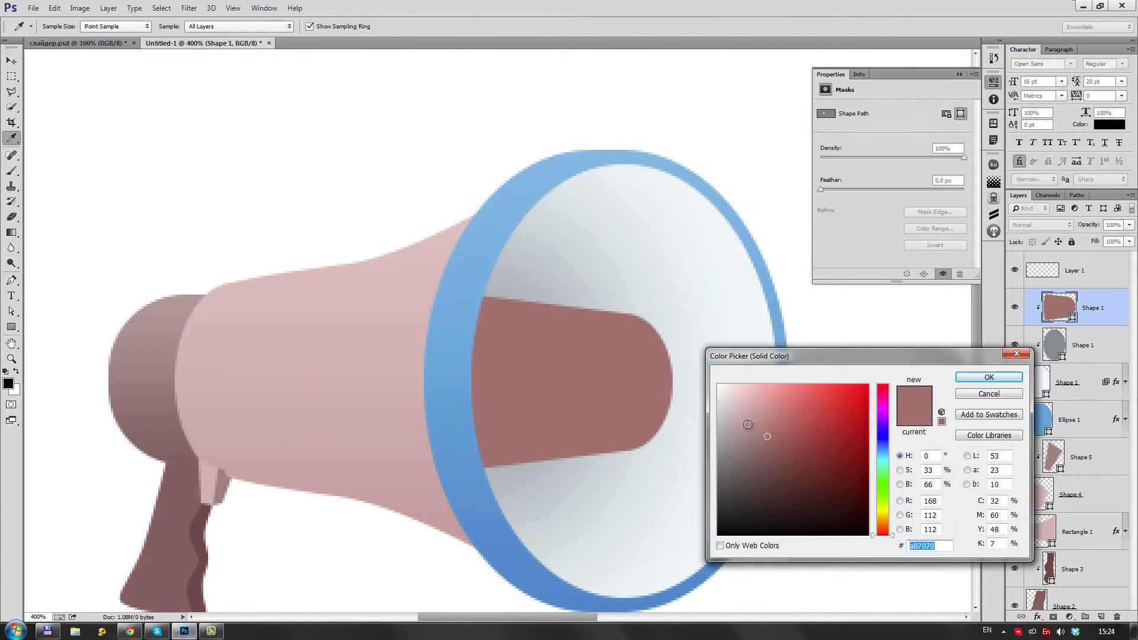
pyautogui.click(883, 449)
pyautogui.click(823, 419)
pyautogui.click(824, 443)
pyautogui.click(729, 394)
pyautogui.click(989, 377)
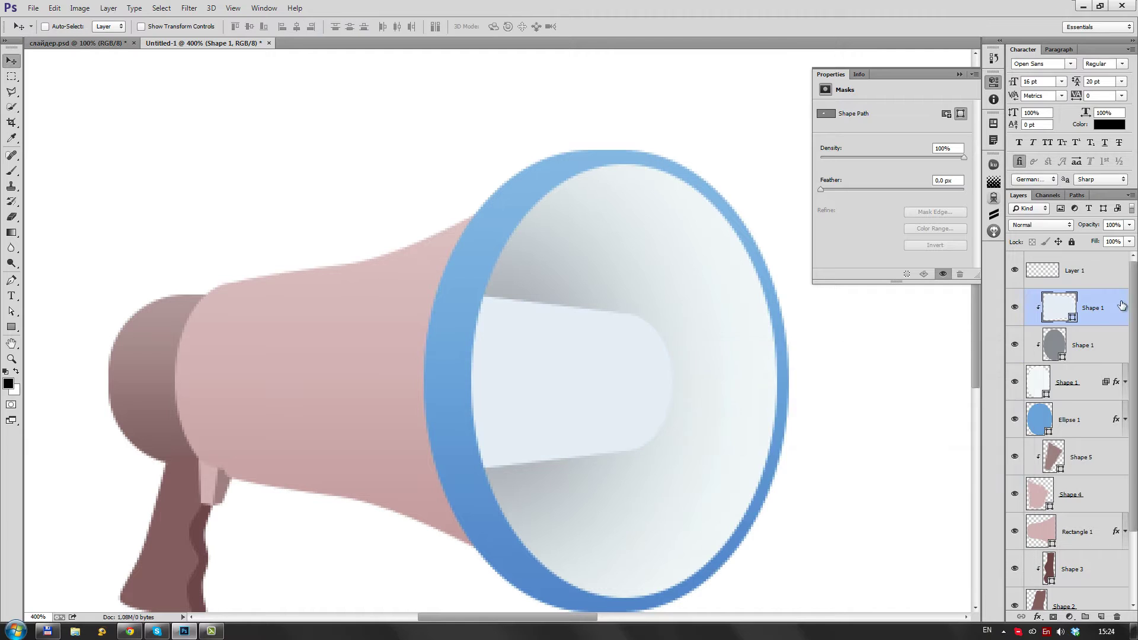
# Step: Add a Gradient Overlay to the inner cylinder with a light blue-grey left stop
pyautogui.doubleClick(1108, 307)
pyautogui.click(710, 360)
pyautogui.click(860, 280)
pyautogui.doubleClick(772, 384)
pyautogui.click(745, 411)
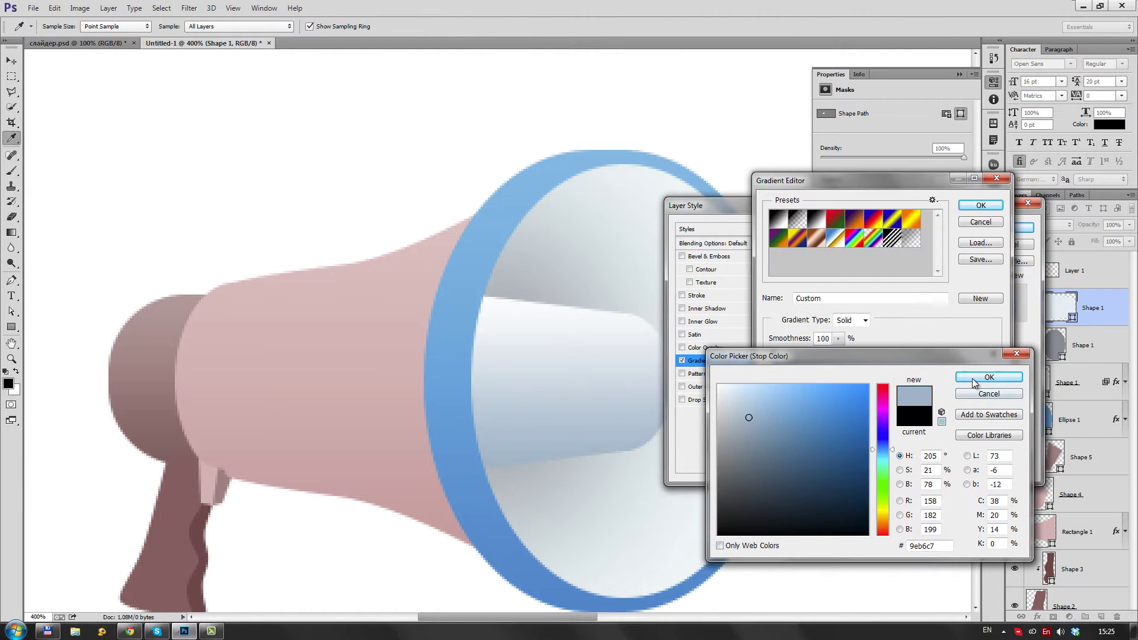
pyautogui.click(935, 375)
# Step: Set the gradient's right stop to pale blue, refine the left stop, and apply it
pyautogui.doubleClick(992, 383)
pyautogui.press('Escape')
pyautogui.click(825, 431)
pyautogui.click(492, 379)
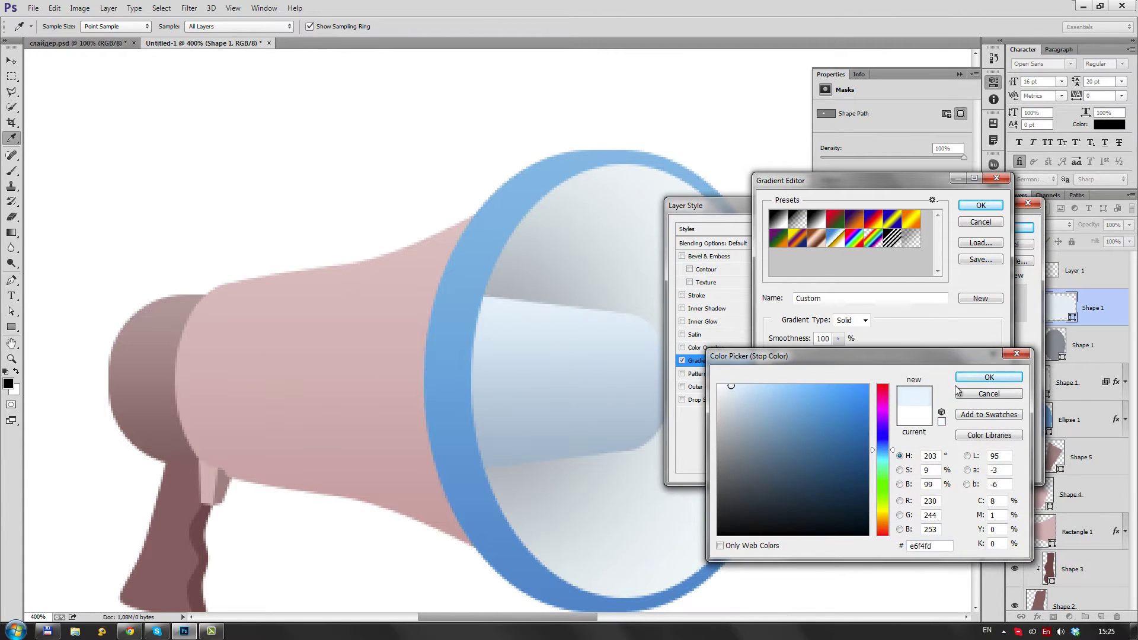
pyautogui.click(1004, 376)
pyautogui.doubleClick(773, 384)
pyautogui.click(741, 405)
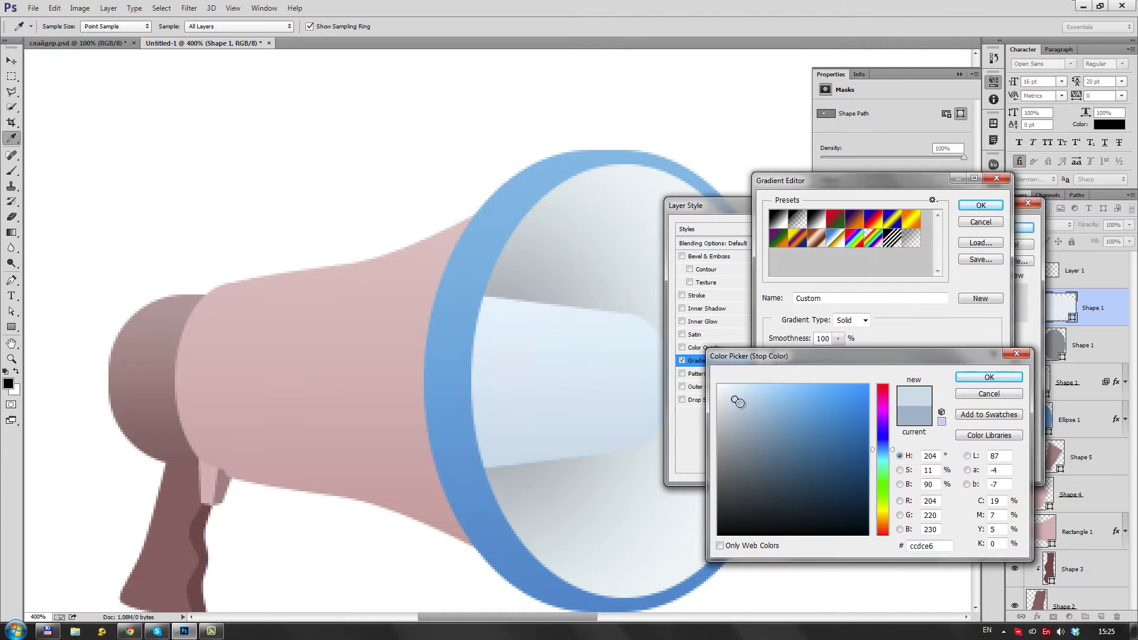
pyautogui.click(1001, 374)
pyautogui.press('Return')
pyautogui.press('Return')
# Step: Zoom in and create a new shape from the cylinder's end ellipse
pyautogui.press('a')
pyautogui.hotkey('ctrl', '+')
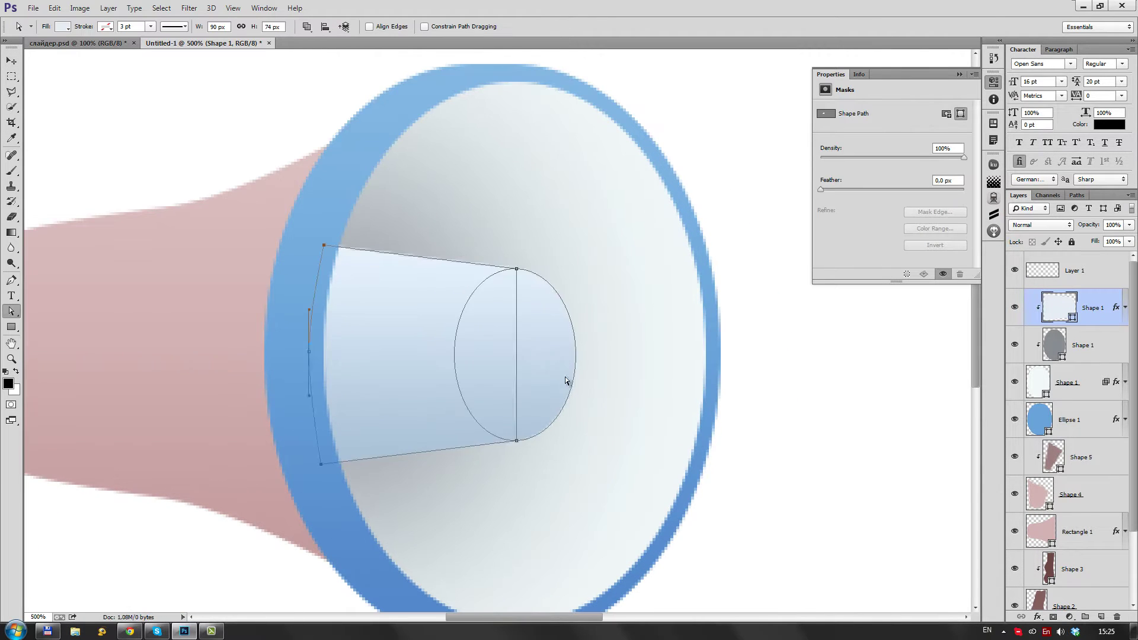
pyautogui.click(522, 342)
# Step: Set the ellipse paths to Exclude Overlapping Shapes and nudge left to form a crescent
pyautogui.press('p')
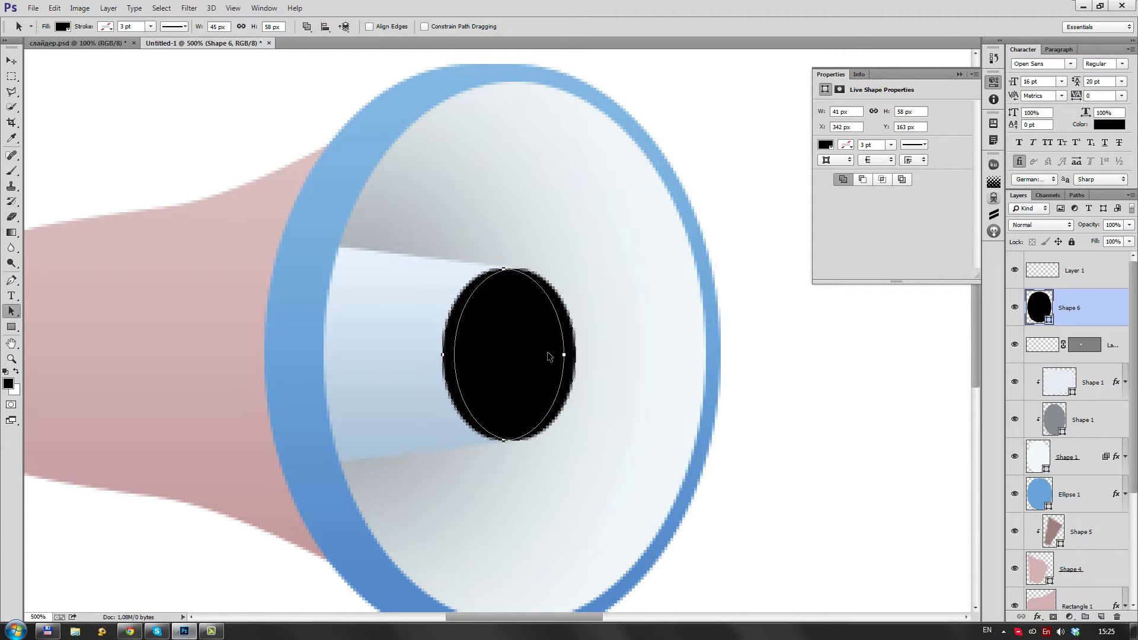
pyautogui.click(326, 26)
pyautogui.click(332, 65)
pyautogui.click(325, 27)
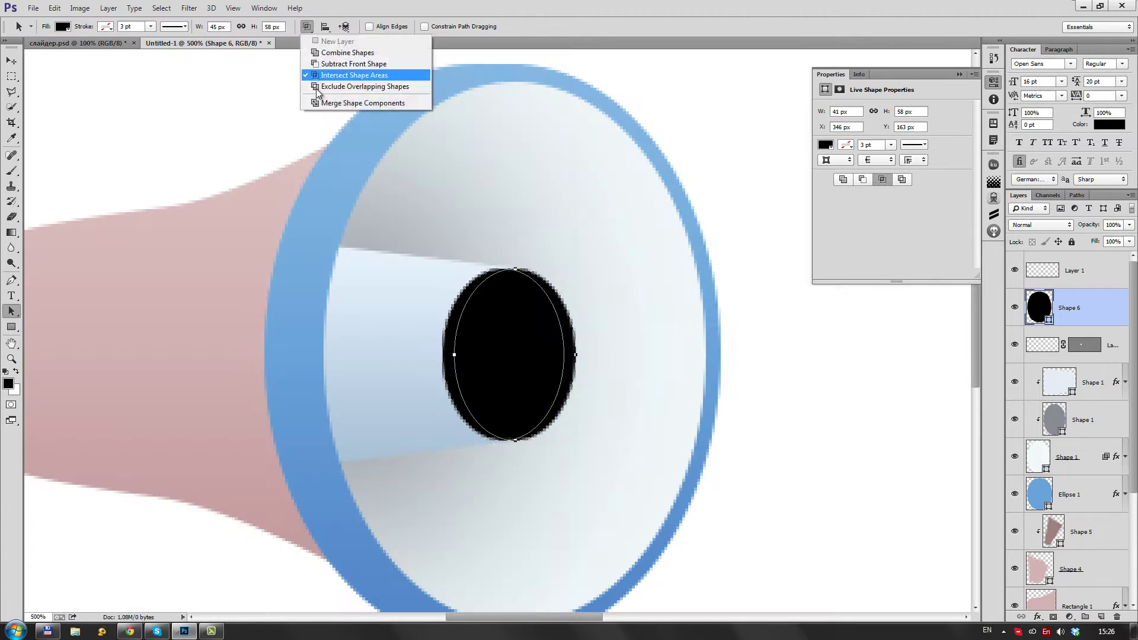
pyautogui.click(331, 89)
pyautogui.press('Left')
pyautogui.press('Left')
pyautogui.press('Left')
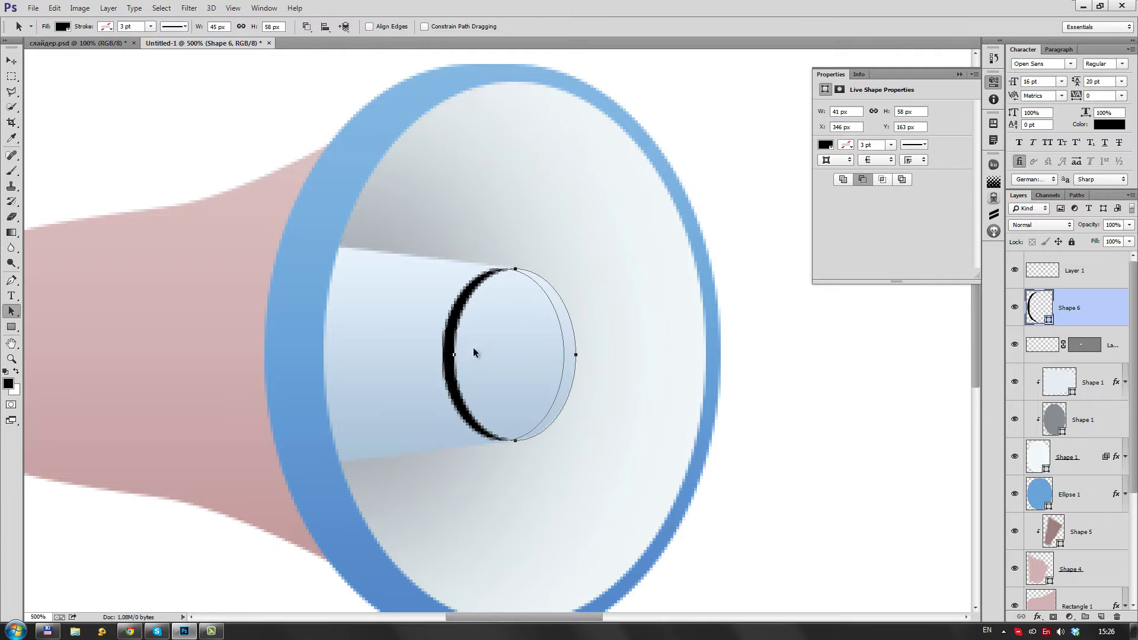
# Step: Fill the crescent blue #4290cc and enlarge it slightly
pyautogui.doubleClick(1038, 308)
pyautogui.click(286, 297)
pyautogui.press('Return')
pyautogui.hotkey('ctrl', 't')
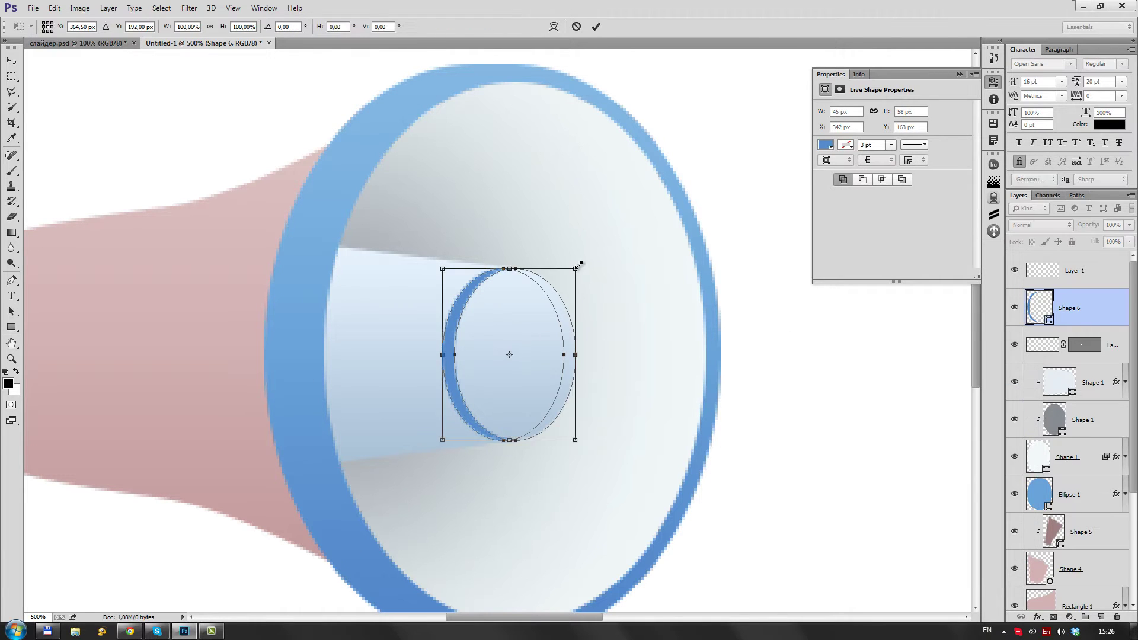
pyautogui.moveTo(579, 437); pyautogui.dragTo(580, 446)
pyautogui.press('Return')
# Step: Zoom out to the whole image, then back in on the megaphone
pyautogui.hotkey('ctrl', '1')
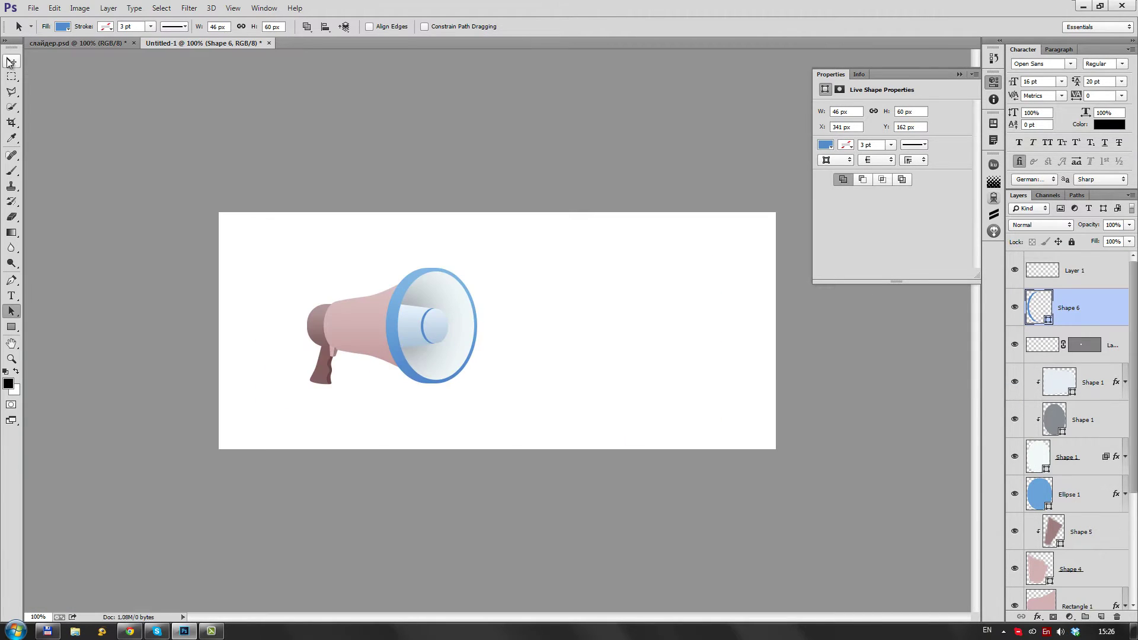
pyautogui.doubleClick(1036, 306)
pyautogui.press('Escape')
pyautogui.scroll(3, 381, 325)
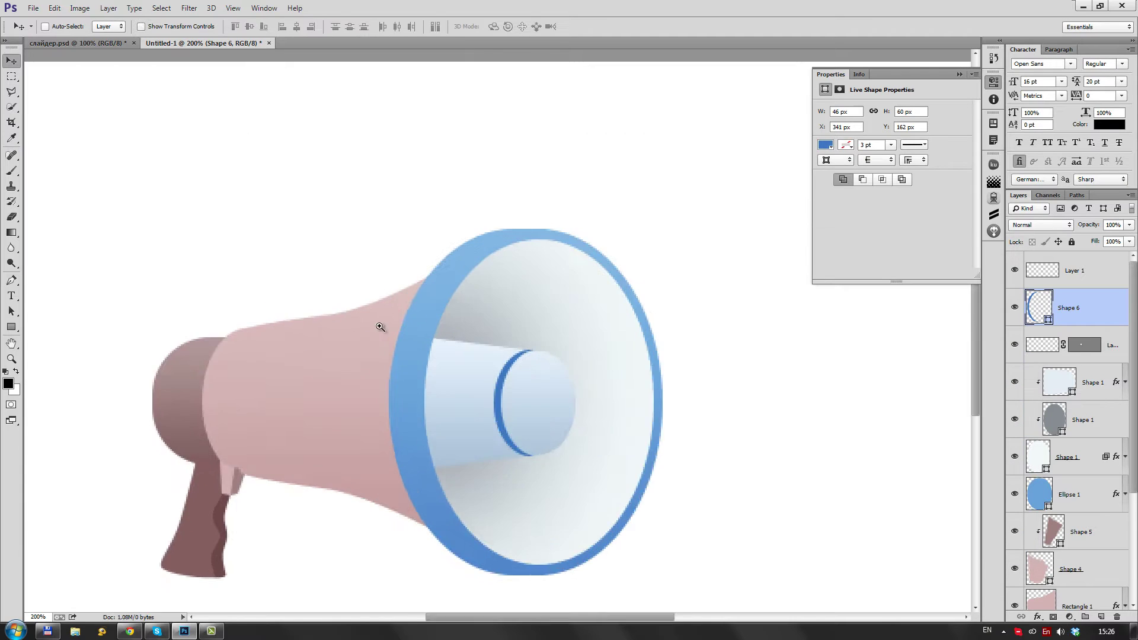
pyautogui.scroll(2, 556, 252)
# Step: Set Rectangle 1's gradient to a sampled light blue and turn the rear cap blue
pyautogui.moveTo(795, 474); pyautogui.dragTo(798, 452)
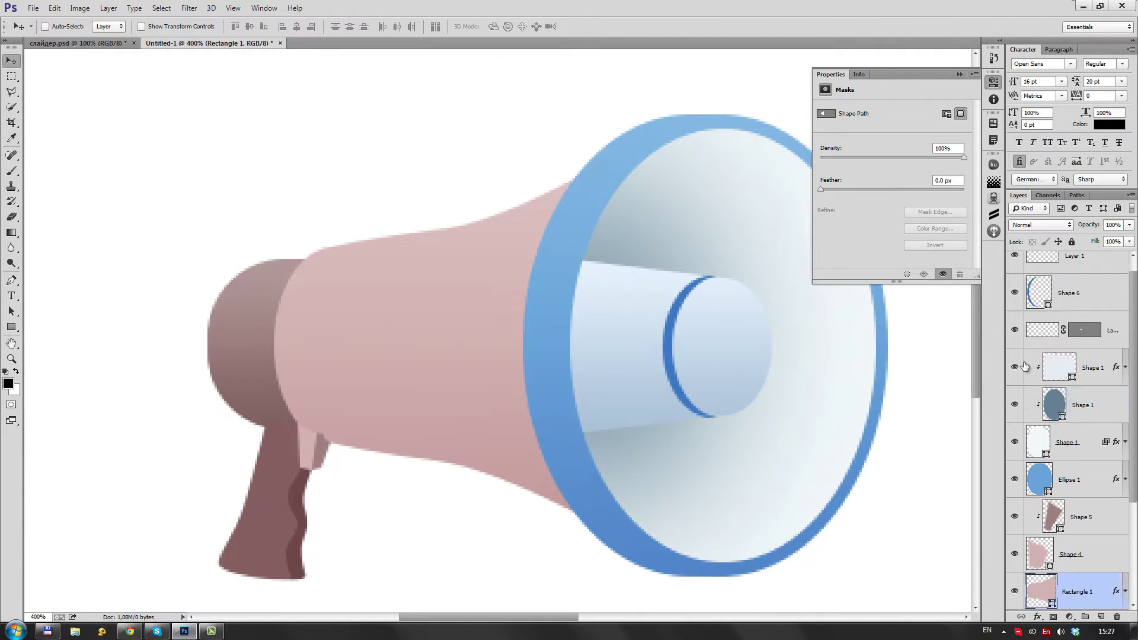
pyautogui.click(615, 323)
pyautogui.click(989, 377)
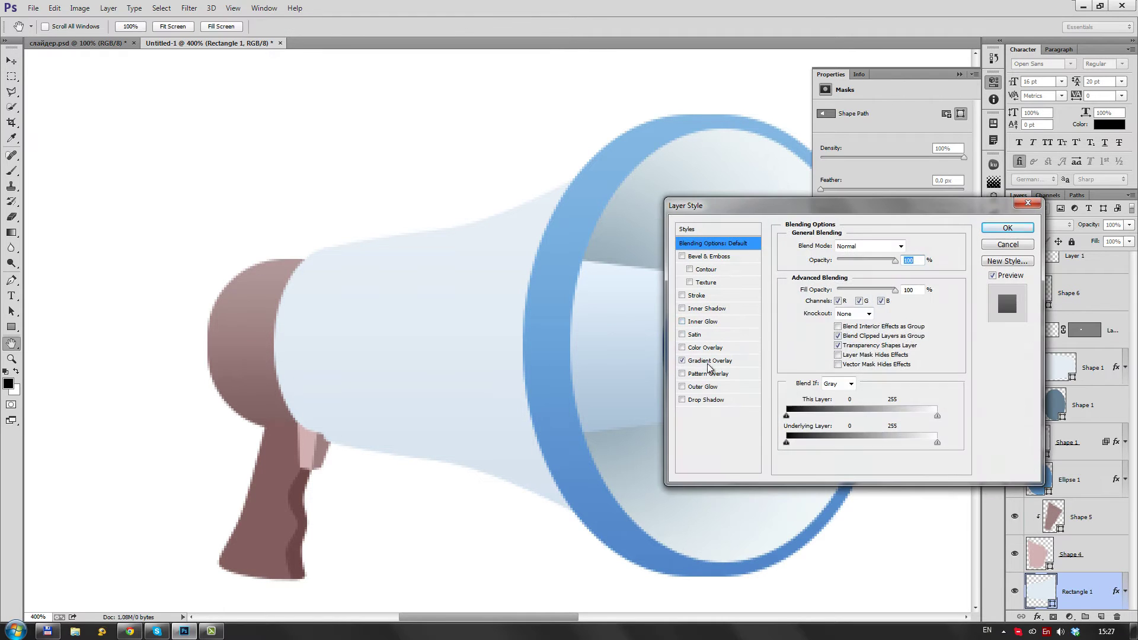
pyautogui.click(887, 273)
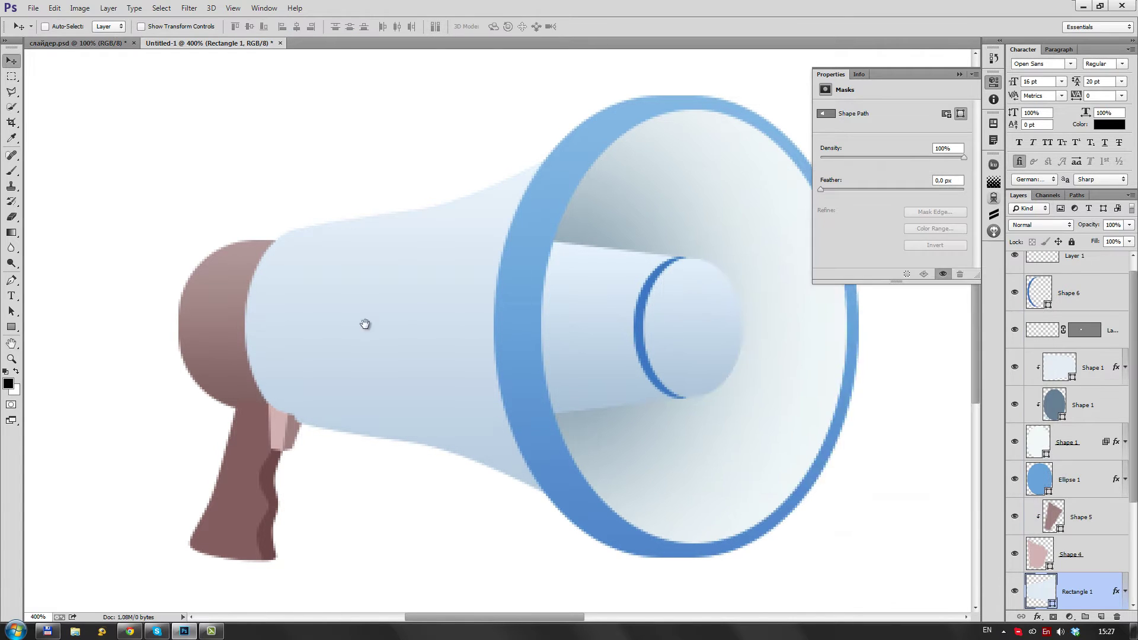
pyautogui.click(804, 404)
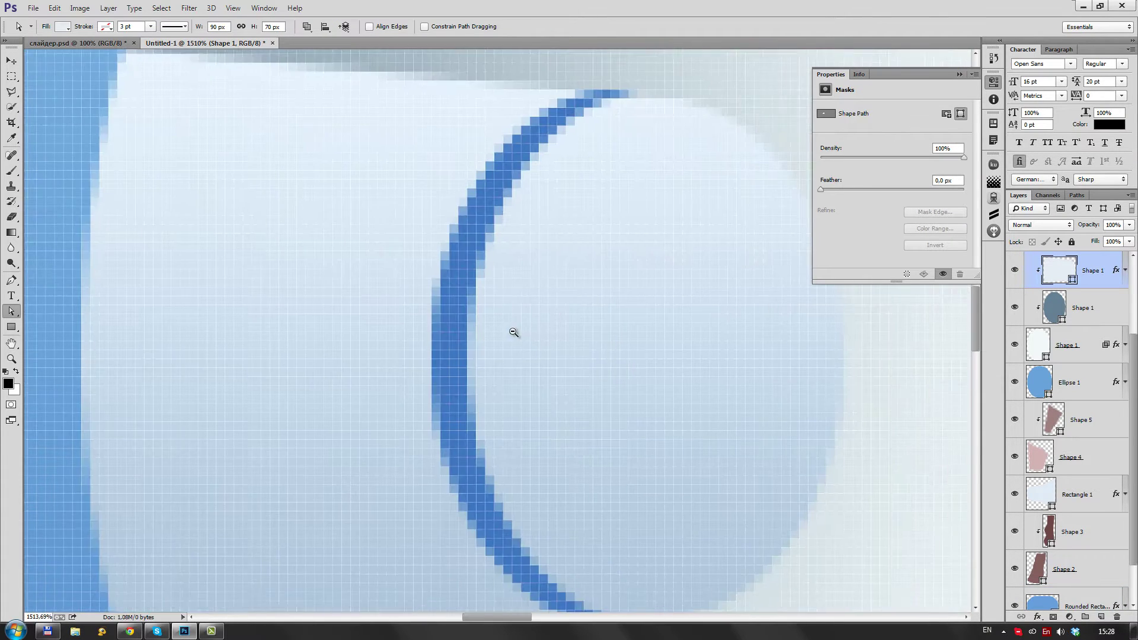
pyautogui.hotkey('ctrl', 't')
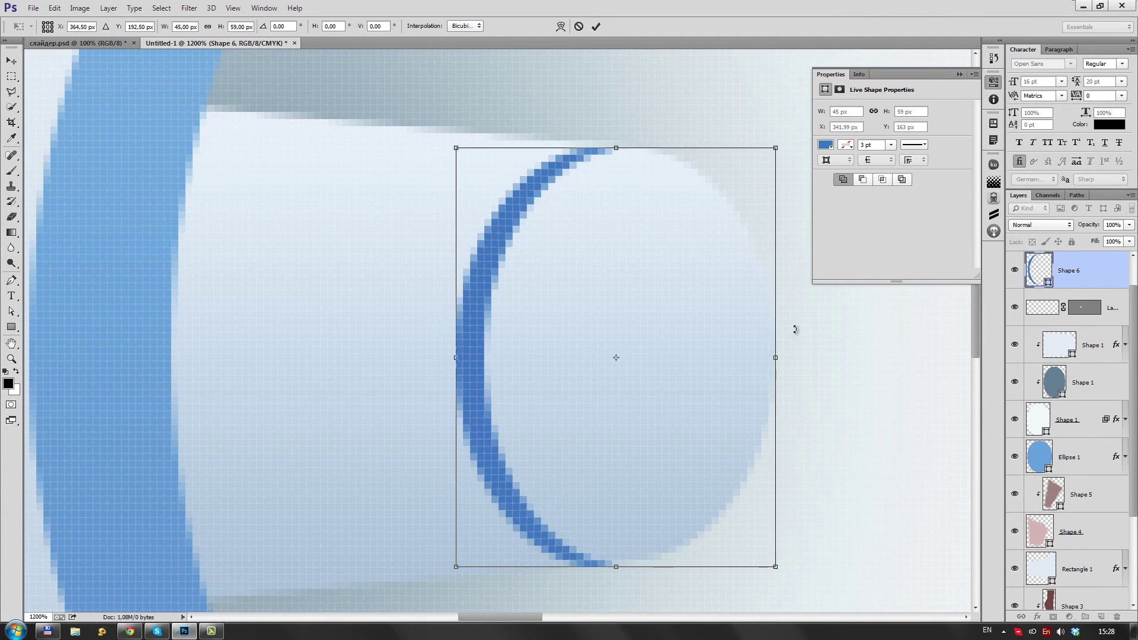
# Step: Commit the arc's resize and show the rim ellipse path at its bottom edge
pyautogui.press('Return')
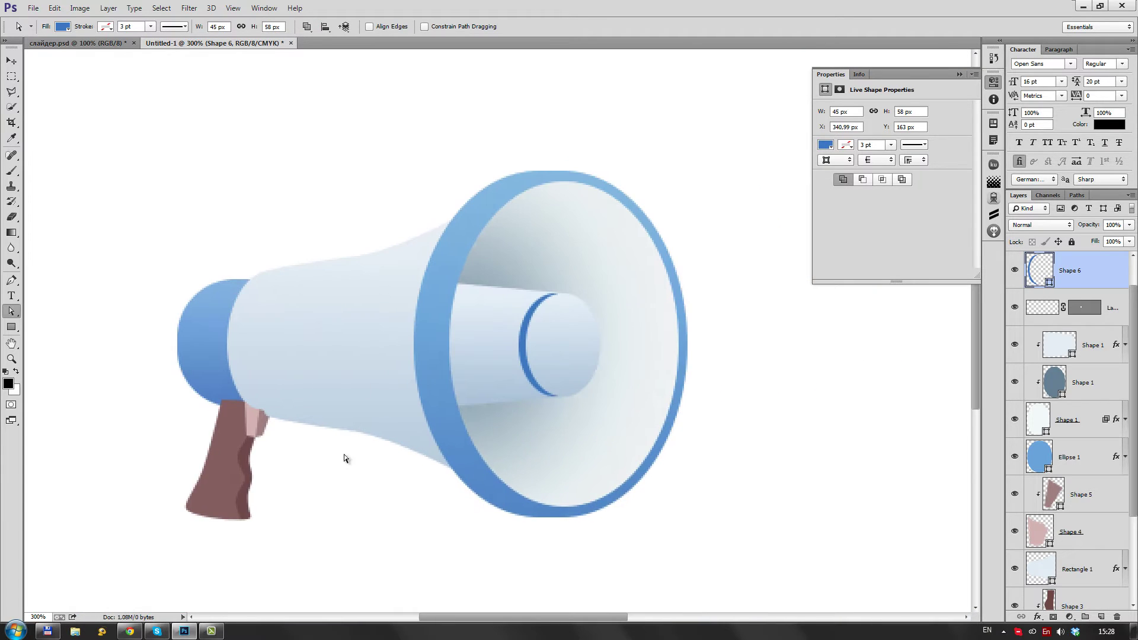
pyautogui.click(508, 211)
pyautogui.click(307, 26)
pyautogui.click(330, 106)
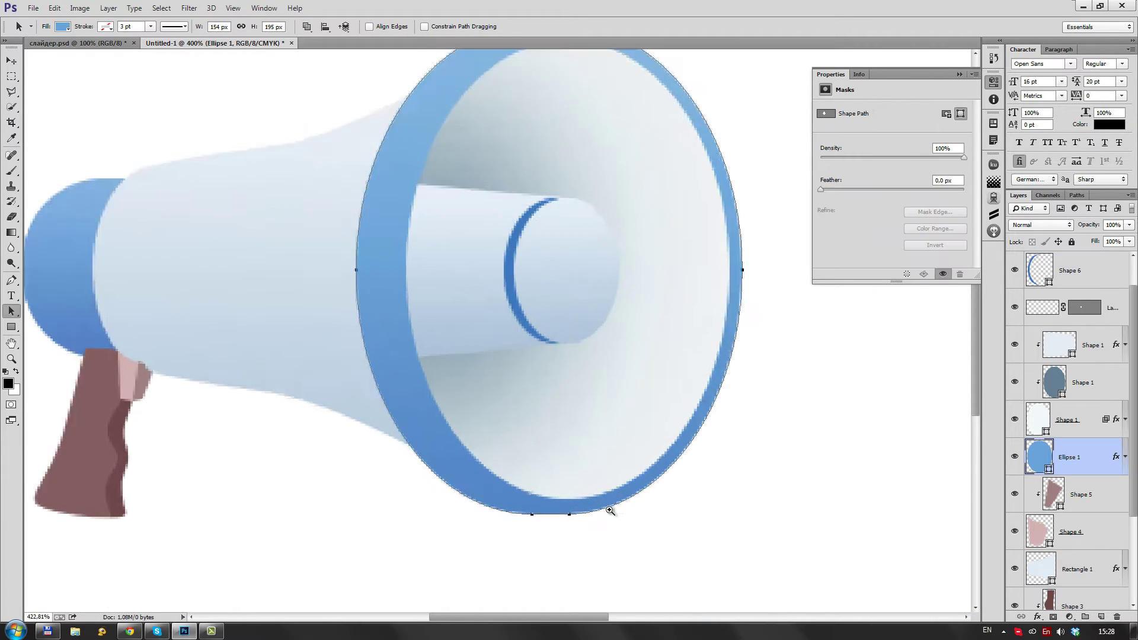
pyautogui.moveTo(610, 511); pyautogui.dragTo(546, 468)
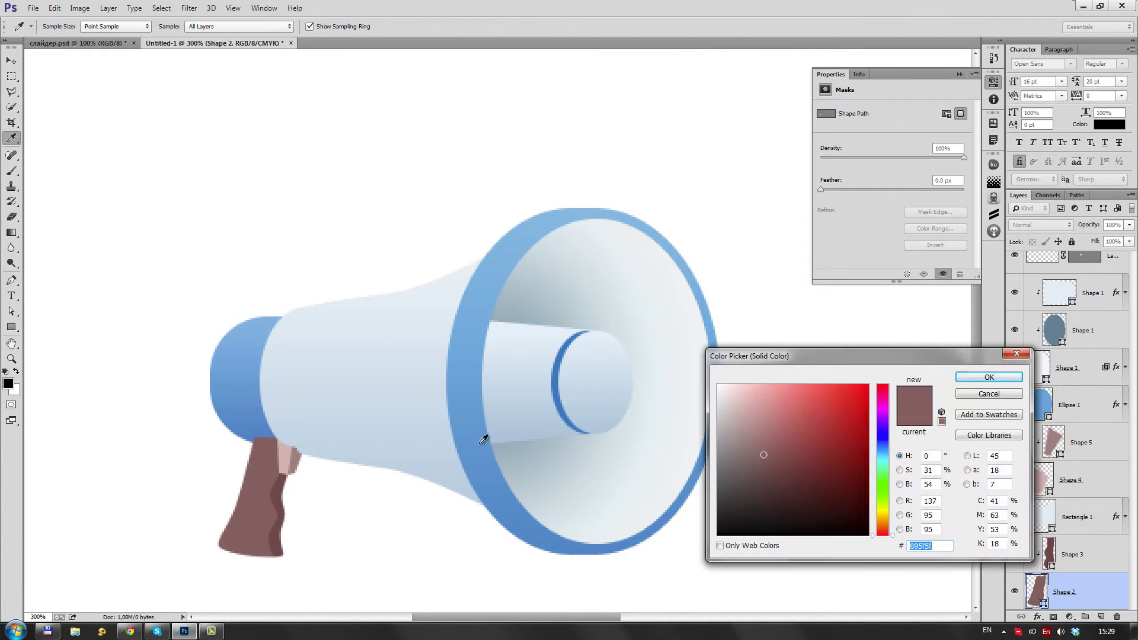
# Step: Recolour the handle and grip blue and the connector piece light blue, sampled from the canvas
pyautogui.click(484, 439)
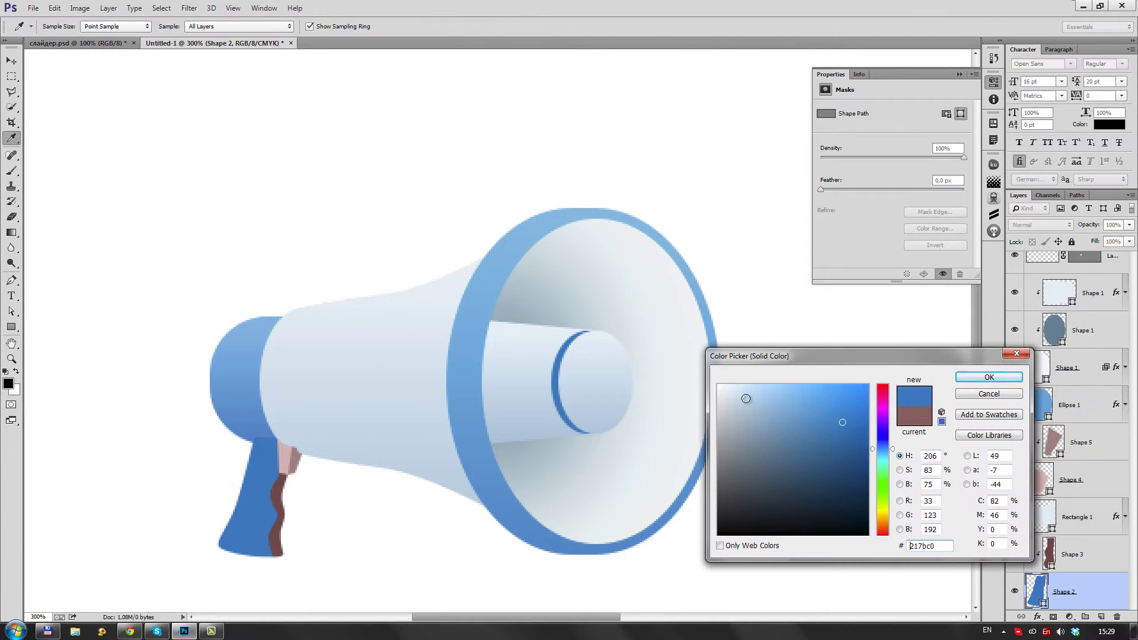
pyautogui.press('Return')
pyautogui.doubleClick(1049, 552)
pyautogui.click(484, 438)
pyautogui.press('Return')
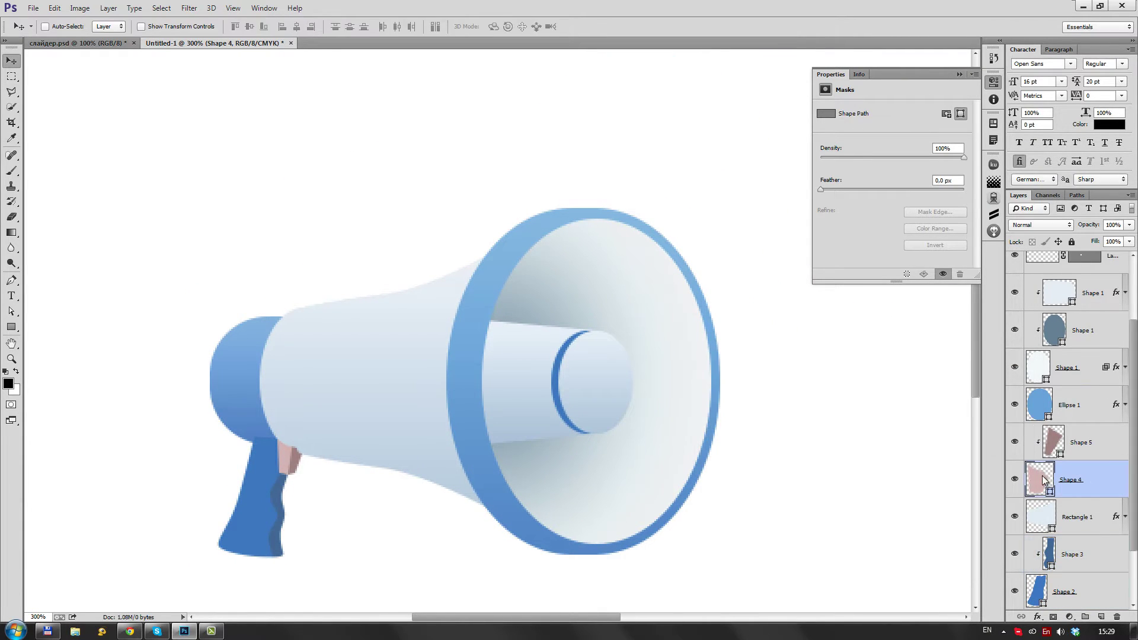
pyautogui.doubleClick(1052, 442)
pyautogui.click(498, 490)
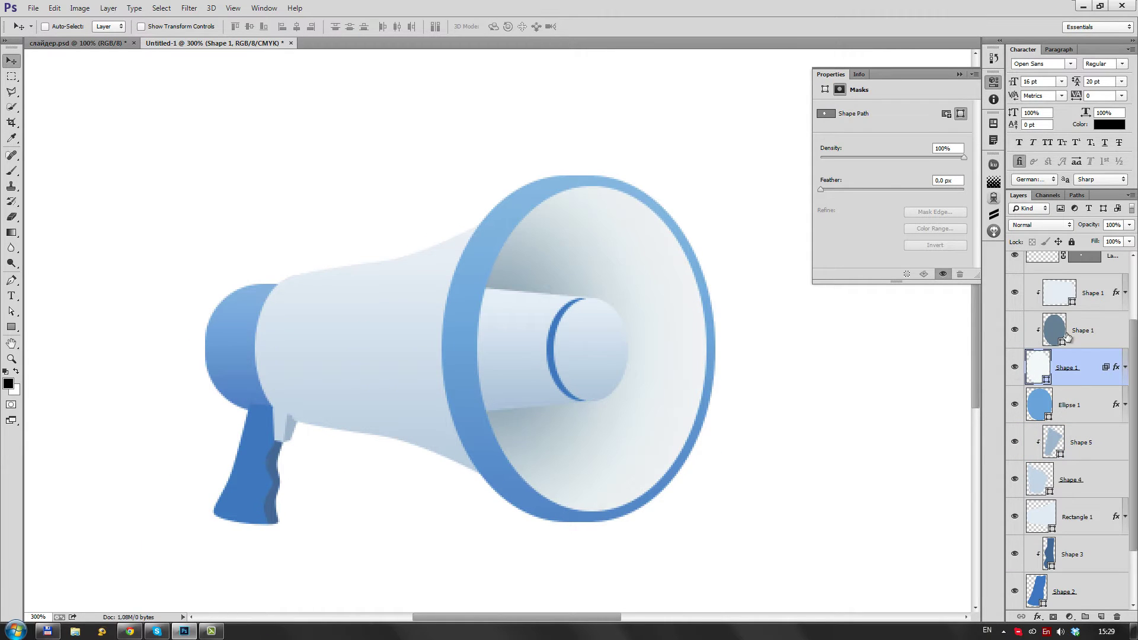
# Step: Set Shape 1's Gradient Overlay blend mode to Normal and reverse its direction
pyautogui.doubleClick(1089, 368)
pyautogui.click(709, 360)
pyautogui.click(865, 246)
pyautogui.click(836, 258)
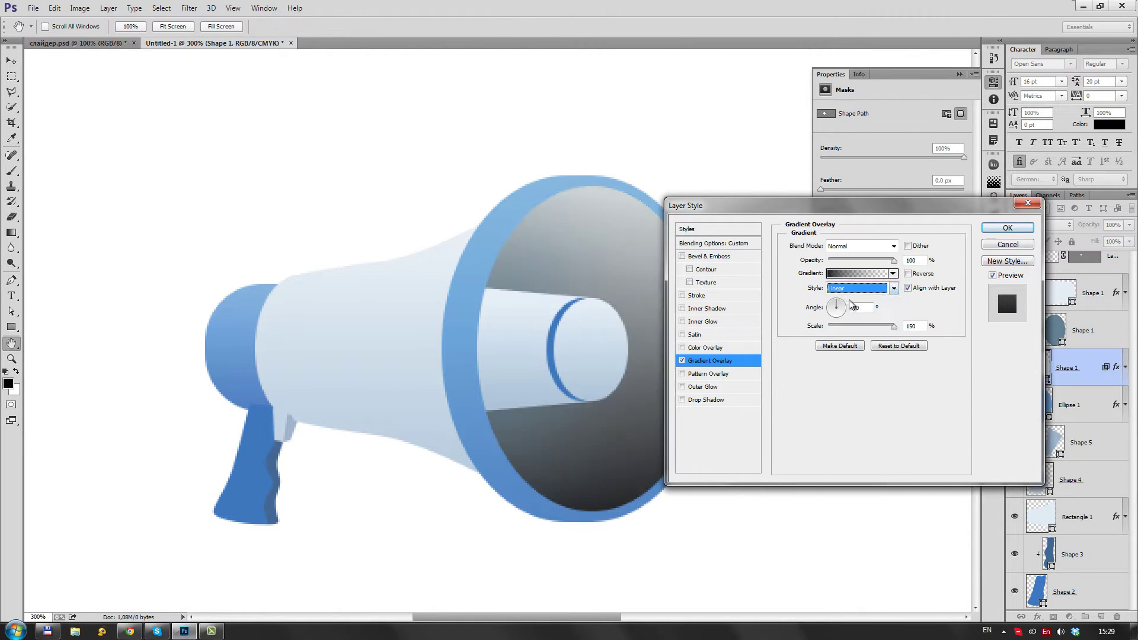
pyautogui.click(907, 273)
pyautogui.moveTo(771, 205); pyautogui.dragTo(871, 160)
# Step: Make the cone's gradient overlay blue and lighten it slightly
pyautogui.click(960, 228)
pyautogui.click(772, 383)
pyautogui.click(825, 432)
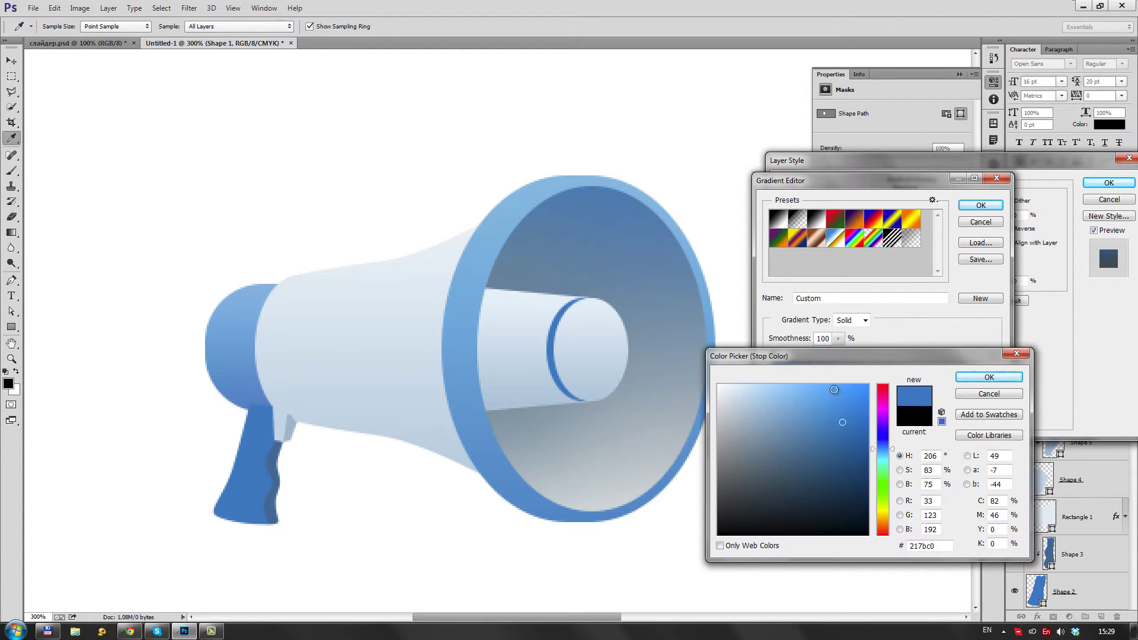
pyautogui.click(998, 376)
pyautogui.click(825, 431)
pyautogui.click(998, 375)
pyautogui.click(981, 205)
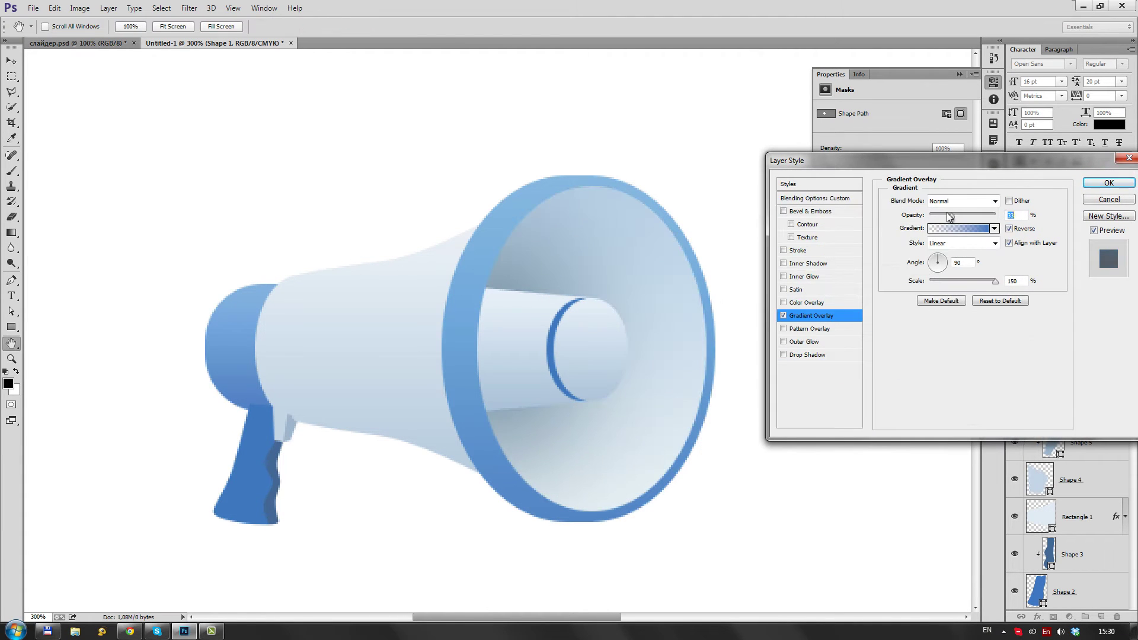
pyautogui.moveTo(969, 219); pyautogui.dragTo(953, 221)
pyautogui.press('Return')
# Step: Darken the lower cone shape's blue, then duplicate it and reshape the copy over the inner cone
pyautogui.doubleClick(1053, 330)
pyautogui.moveTo(823, 465)
pyautogui.mouseDown()
pyautogui.moveTo(851, 469)
pyautogui.moveTo(775, 437)
pyautogui.moveTo(820, 457)
pyautogui.mouseUp()
pyautogui.click(989, 377)
pyautogui.hotkey('ctrl', 'j')
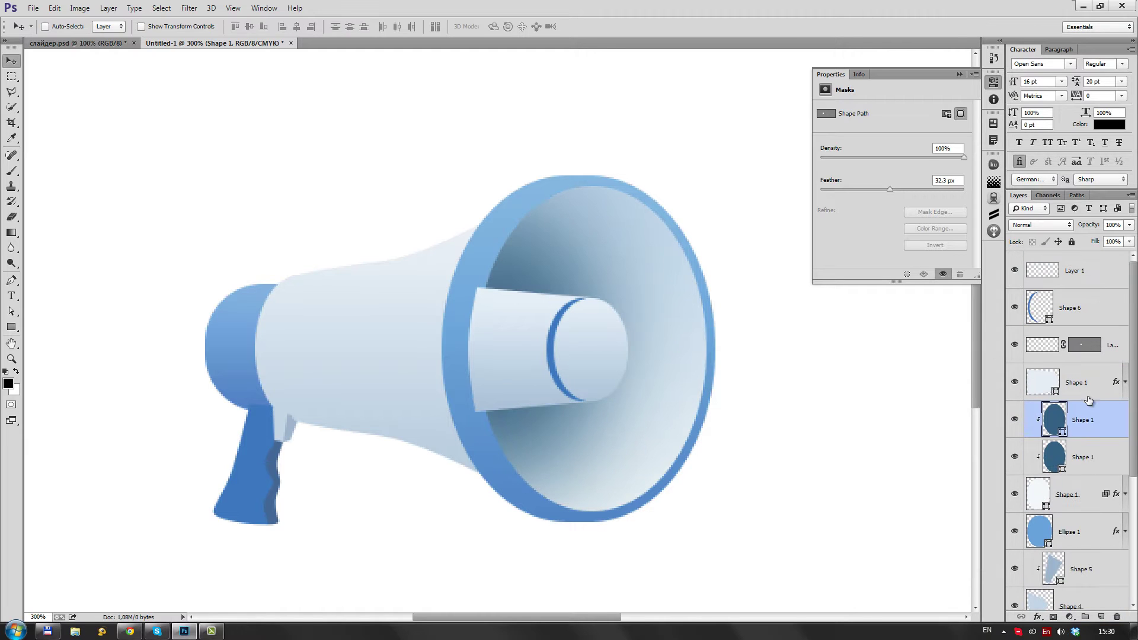
pyautogui.hotkey('ctrl', 'd')
pyautogui.hotkey('ctrl', 't')
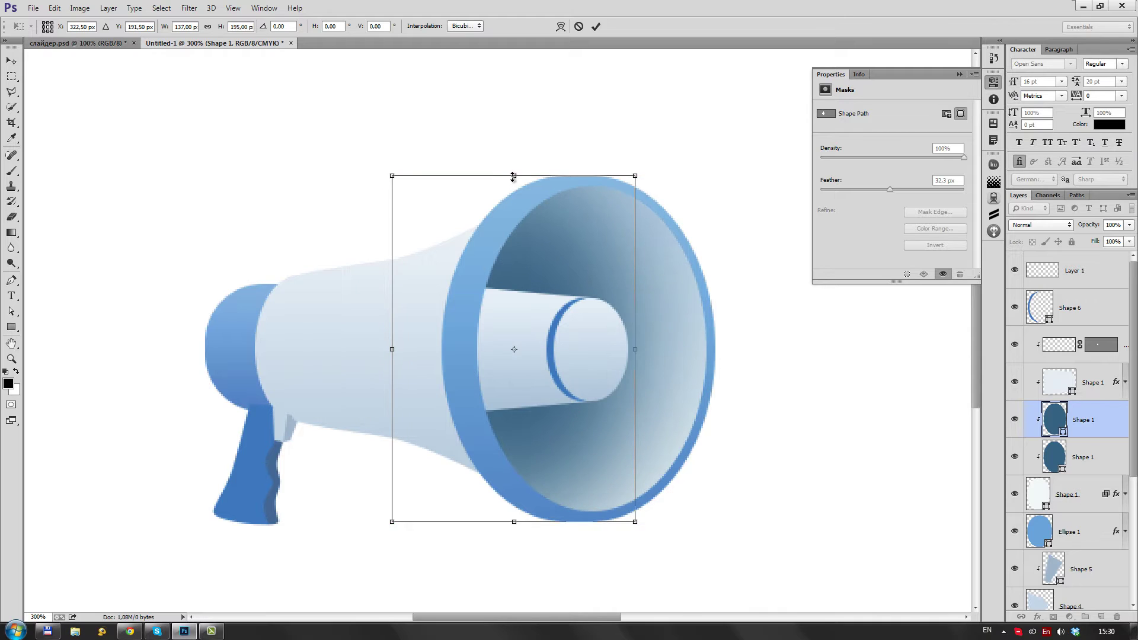
pyautogui.moveTo(367, 525); pyautogui.dragTo(622, 278)
pyautogui.press('Return')
# Step: Recolour the duplicated cone shape toward green at 16% opacity
pyautogui.doubleClick(1054, 419)
pyautogui.moveTo(883, 451); pyautogui.dragTo(885, 466)
pyautogui.click(985, 378)
pyautogui.press('v')
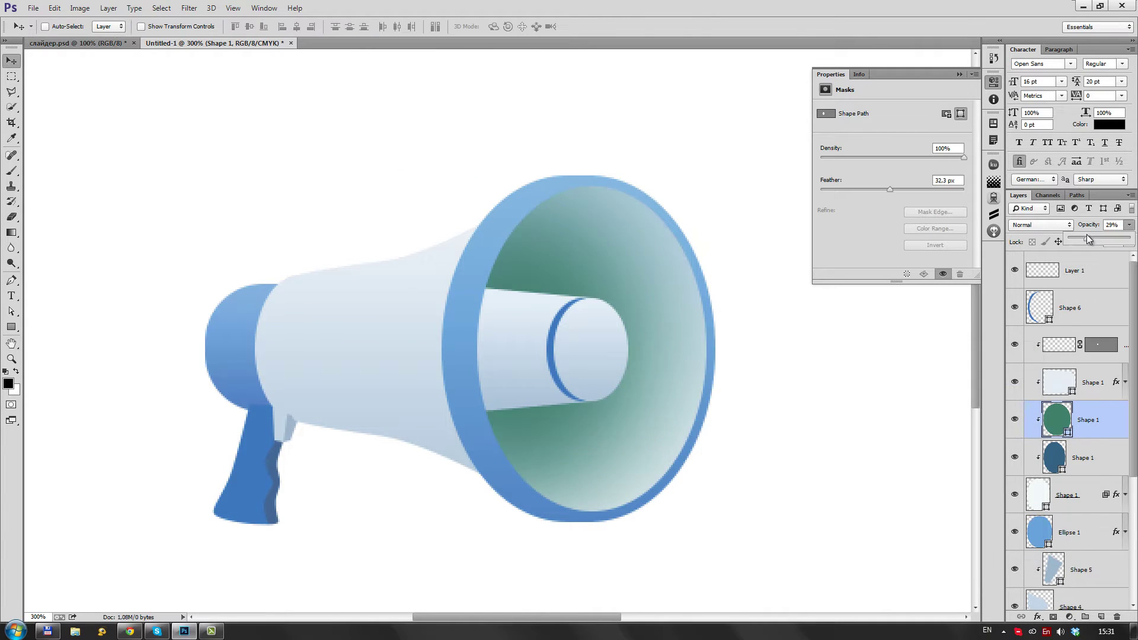
pyautogui.press('1')
pyautogui.press('6')
# Step: Add a clipped black-to-transparent gradient down the inner cone, blended as Overlay at about 50%
pyautogui.hotkey('ctrl', 'shift', 'alt', 'n')
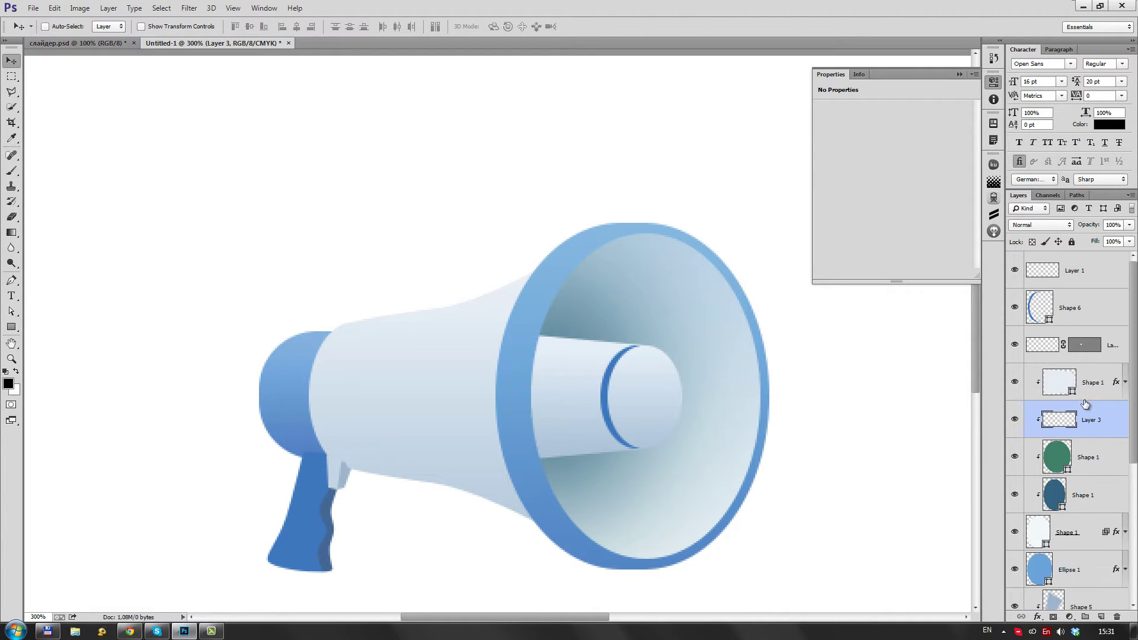
pyautogui.press('g')
pyautogui.moveTo(642, 335); pyautogui.dragTo(642, 533)
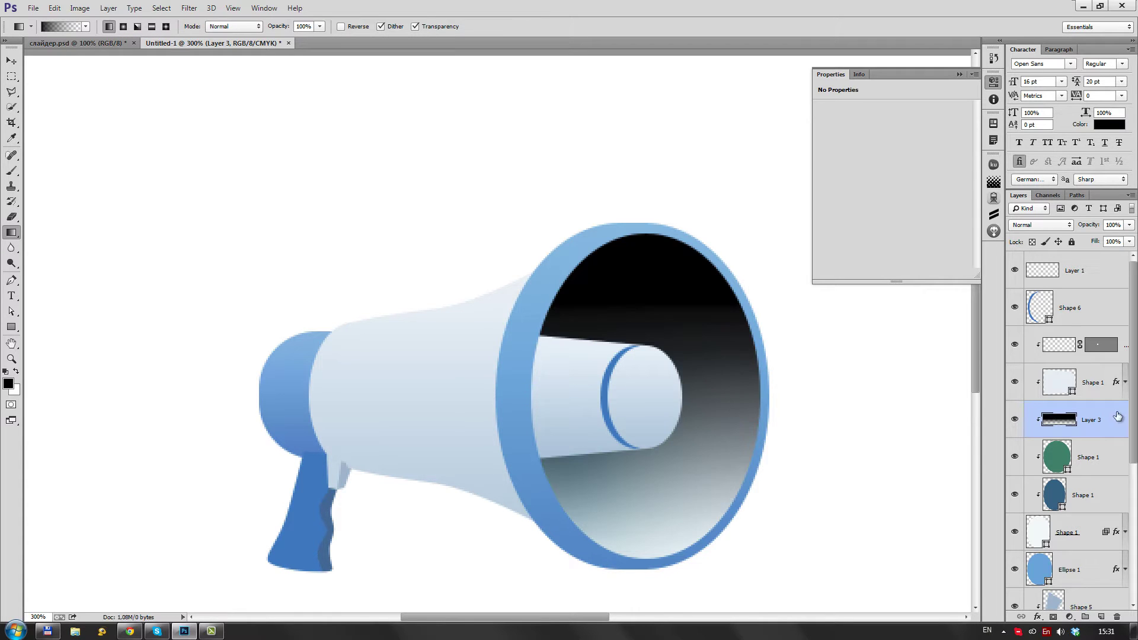
pyautogui.click(1037, 396)
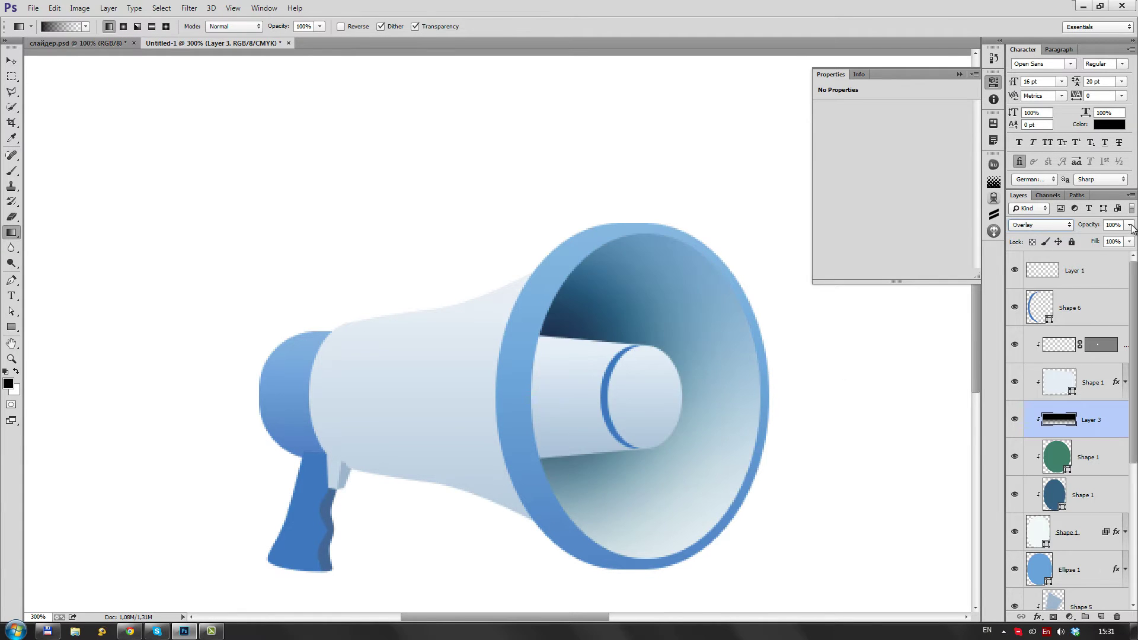
pyautogui.moveTo(1129, 224); pyautogui.dragTo(1101, 242)
pyautogui.hotkey('ctrl', '0')
pyautogui.scroll(5, 452, 252)
pyautogui.press('v')
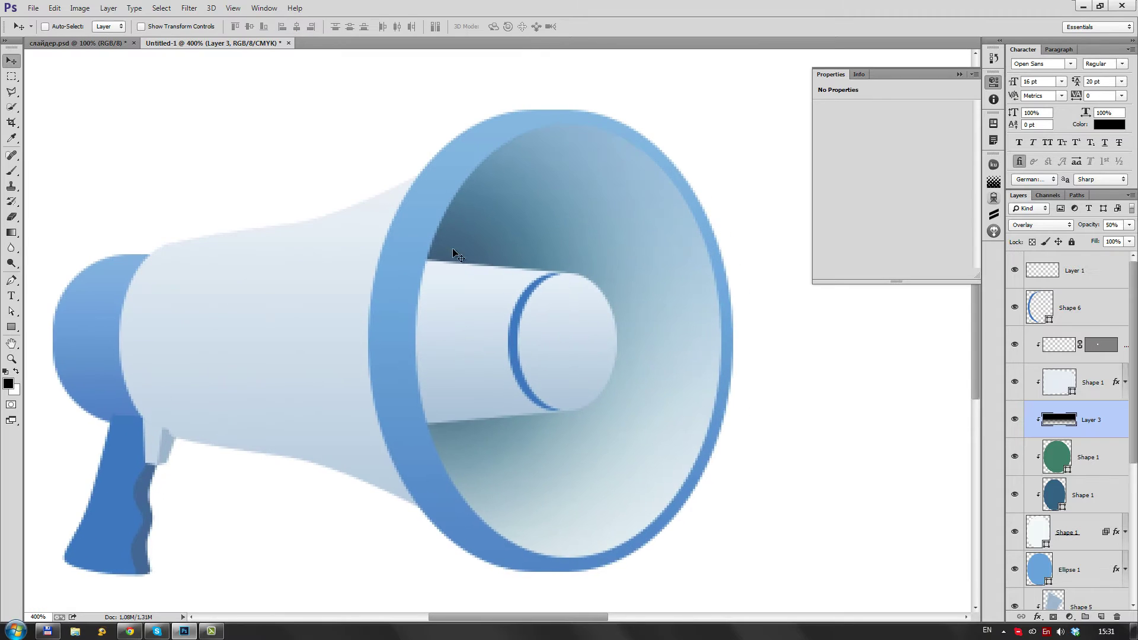
pyautogui.keyDown('ctrl'); pyautogui.click(606, 328); pyautogui.keyUp('ctrl')
# Step: Give the inner cone shape a small drop shadow with distance 1 and size 2
pyautogui.click(1101, 570)
pyautogui.doubleClick(1101, 571)
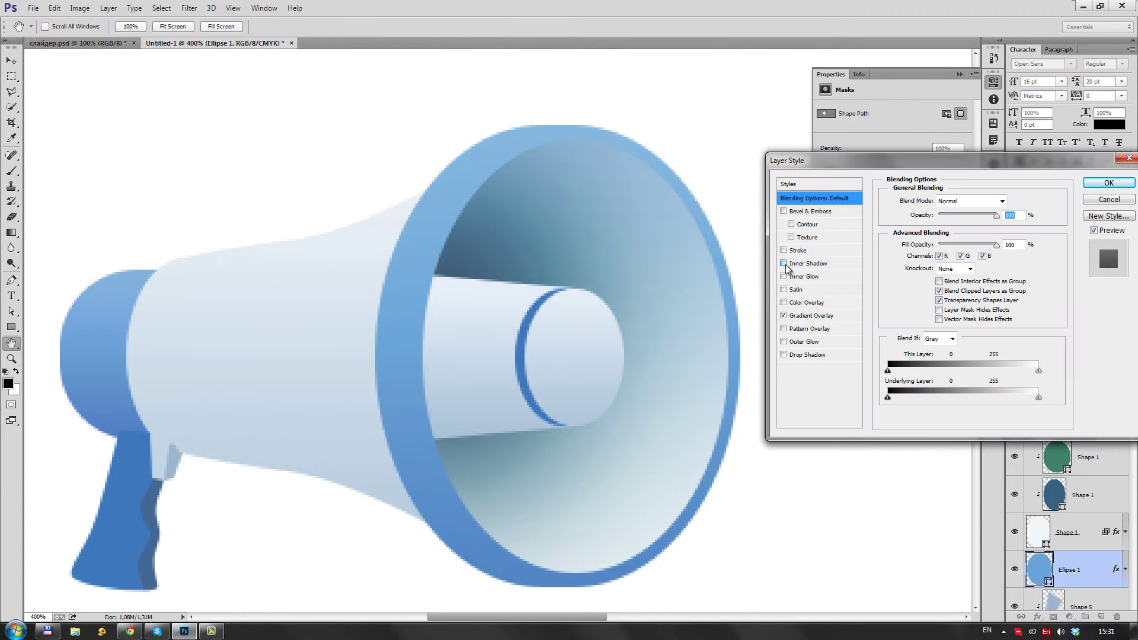
pyautogui.click(1108, 182)
pyautogui.click(1096, 418)
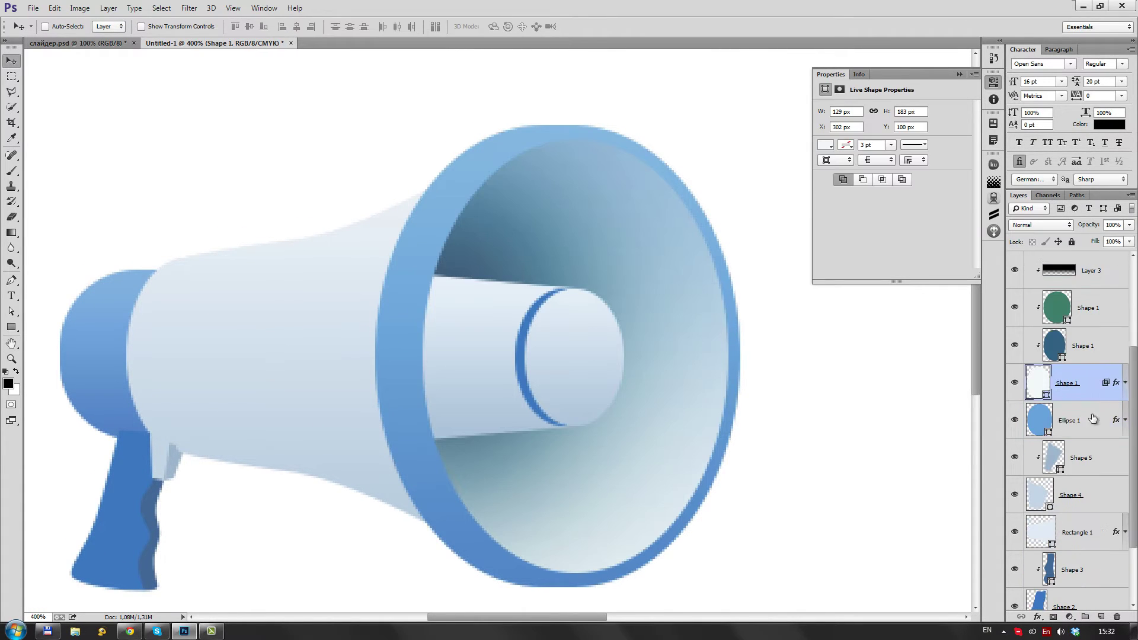
pyautogui.doubleClick(1096, 380)
pyautogui.click(806, 354)
pyautogui.moveTo(932, 252); pyautogui.dragTo(932, 278)
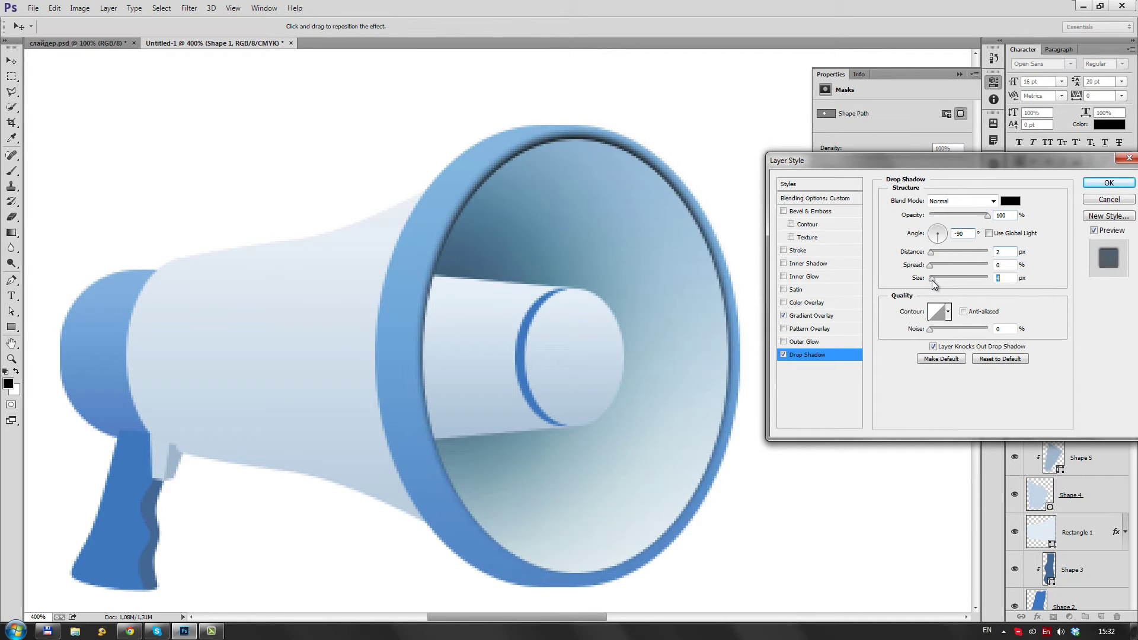
pyautogui.write('2')
pyautogui.click(1010, 200)
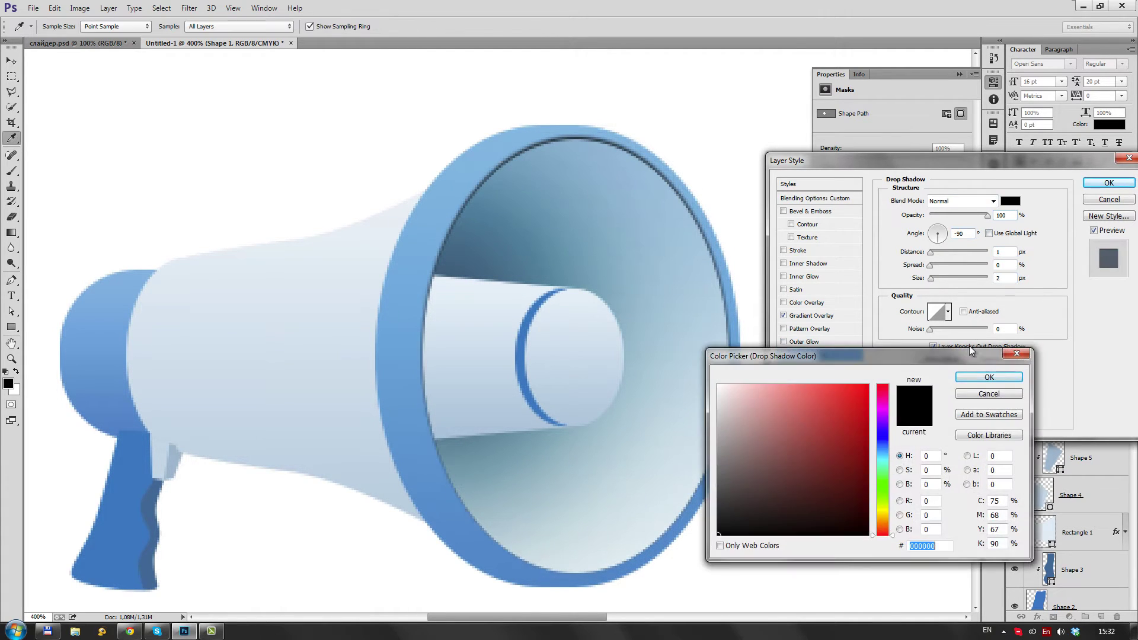
pyautogui.press('Escape')
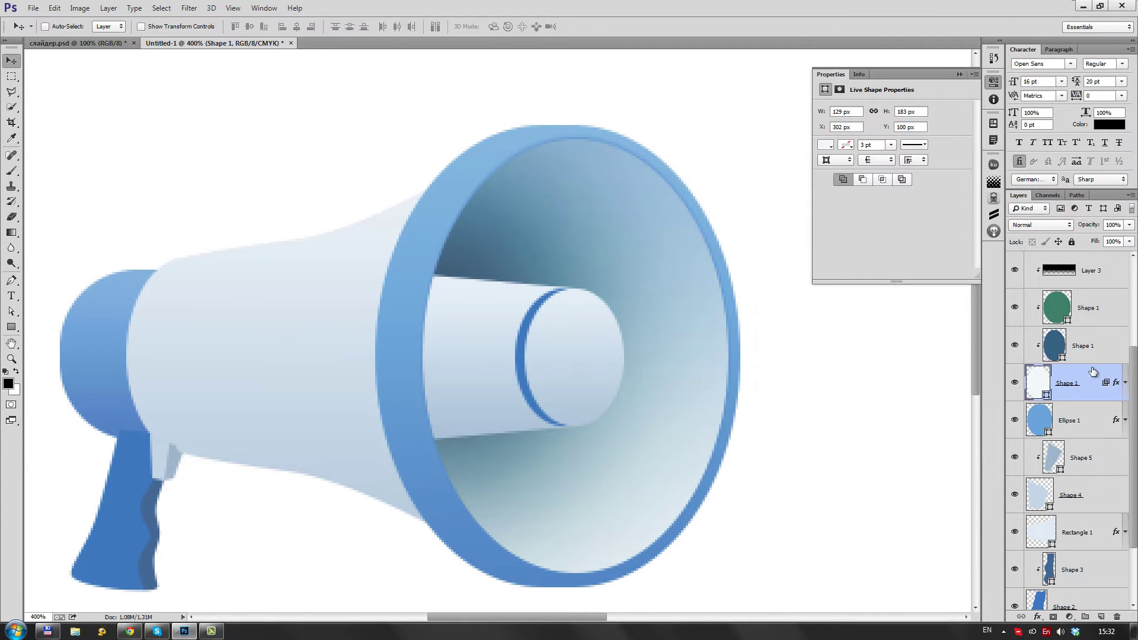
# Step: Add a thin inner glow in the rim's sampled blue at 18% opacity and apply the effects
pyautogui.click(784, 276)
pyautogui.moveTo(942, 317); pyautogui.dragTo(926, 320)
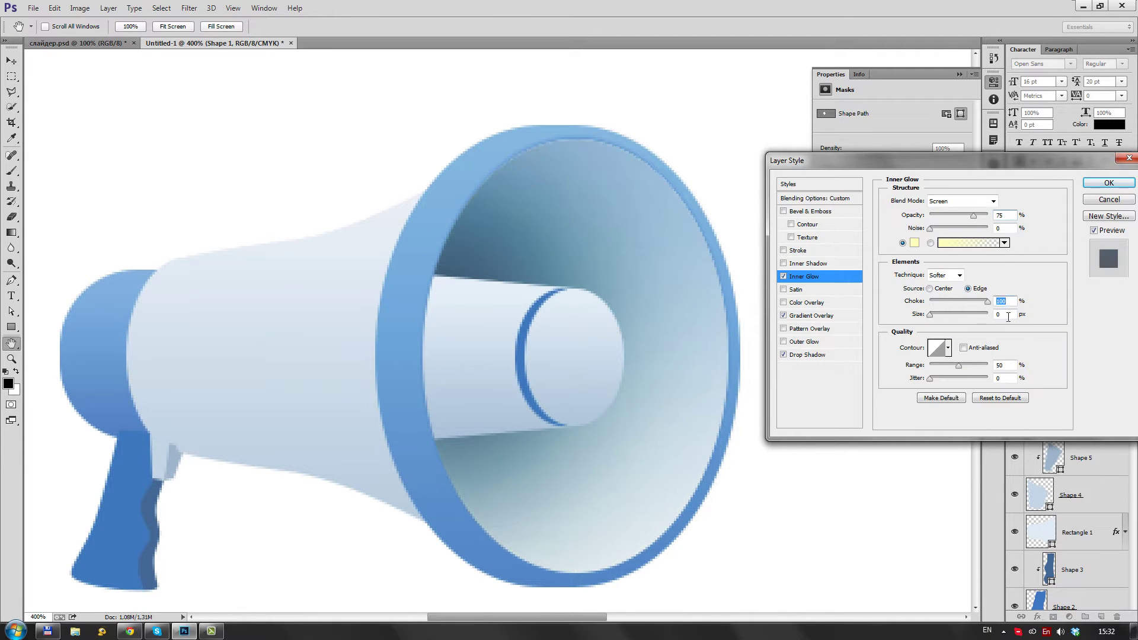
pyautogui.click(905, 244)
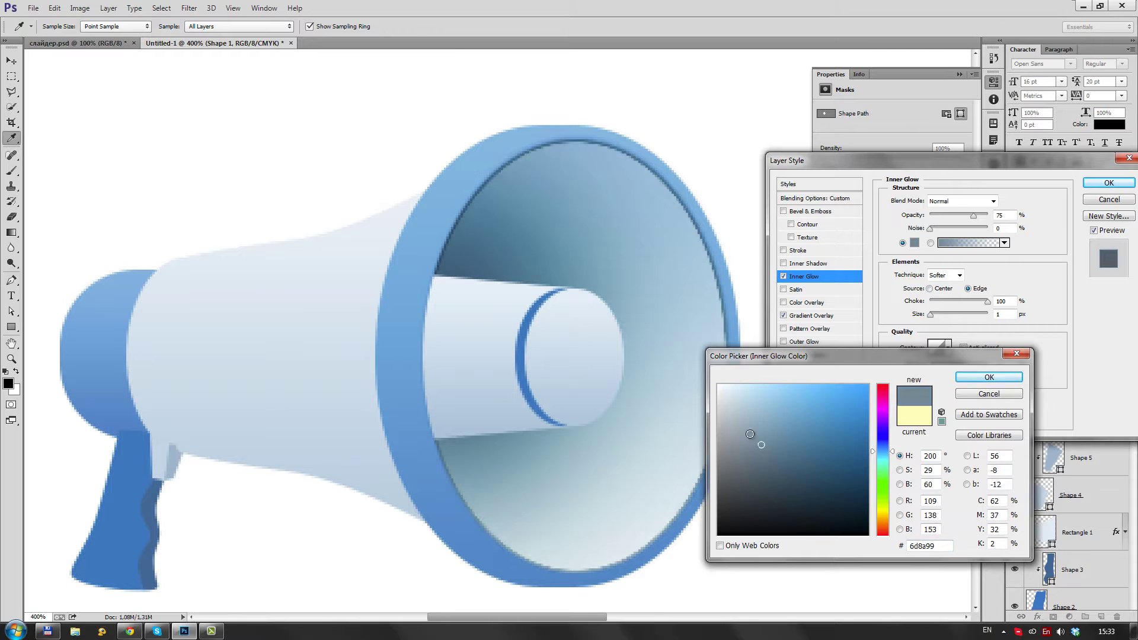
pyautogui.click(732, 301)
pyautogui.click(984, 379)
pyautogui.moveTo(973, 216); pyautogui.dragTo(935, 219)
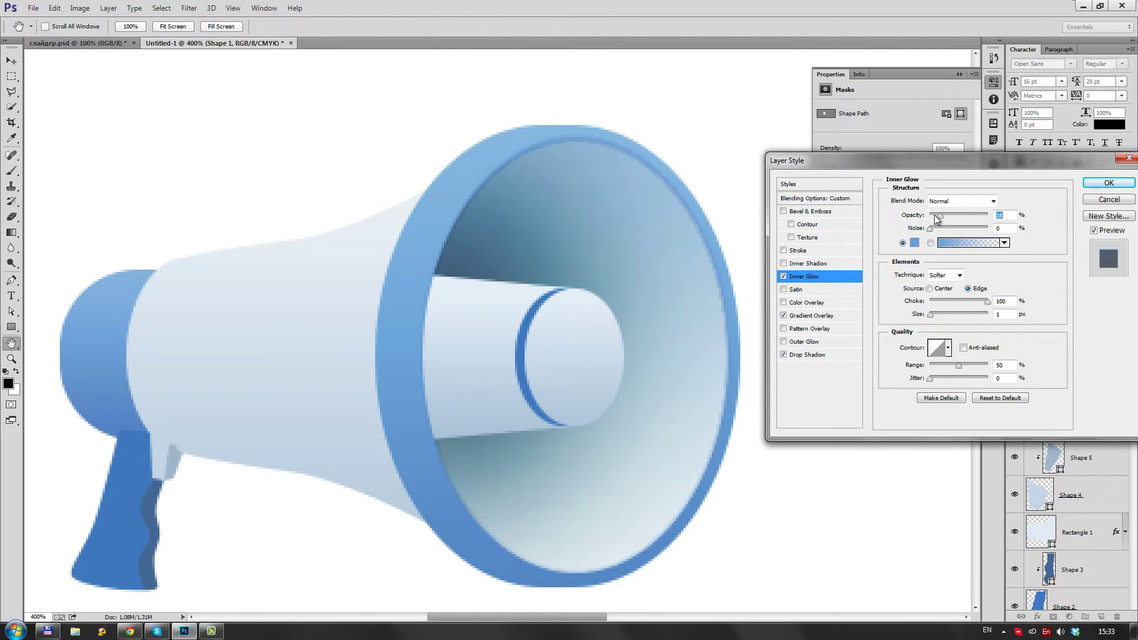
pyautogui.click(1108, 183)
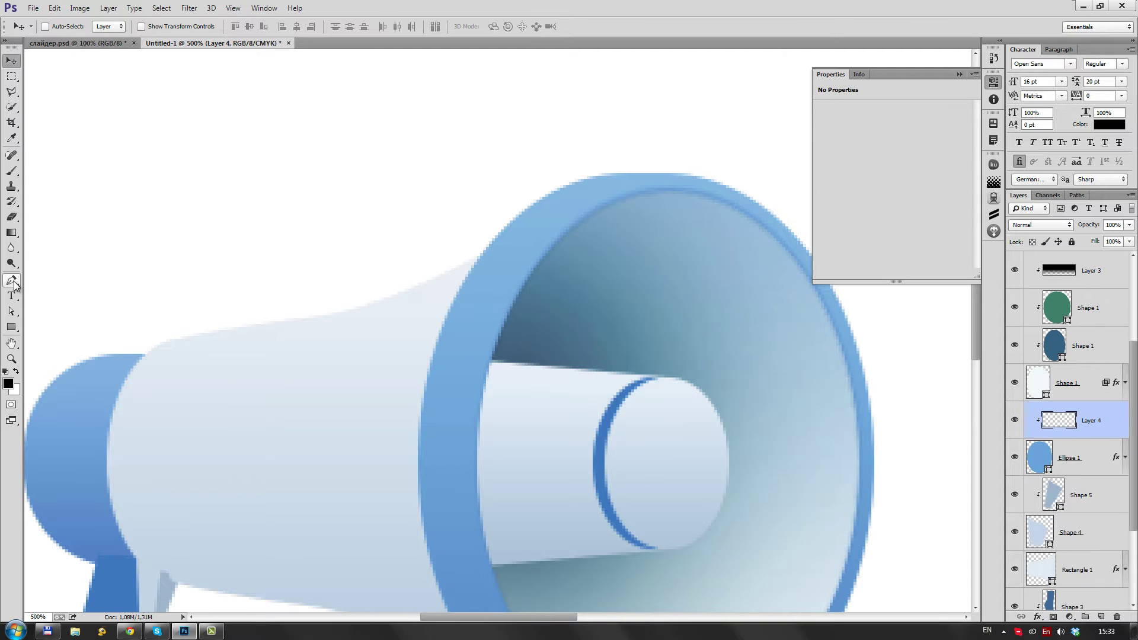
# Step: Pen-draw a white highlight shape (Shape 7) curving along the rim's upper-left edge
pyautogui.click(11, 281)
pyautogui.press('x')
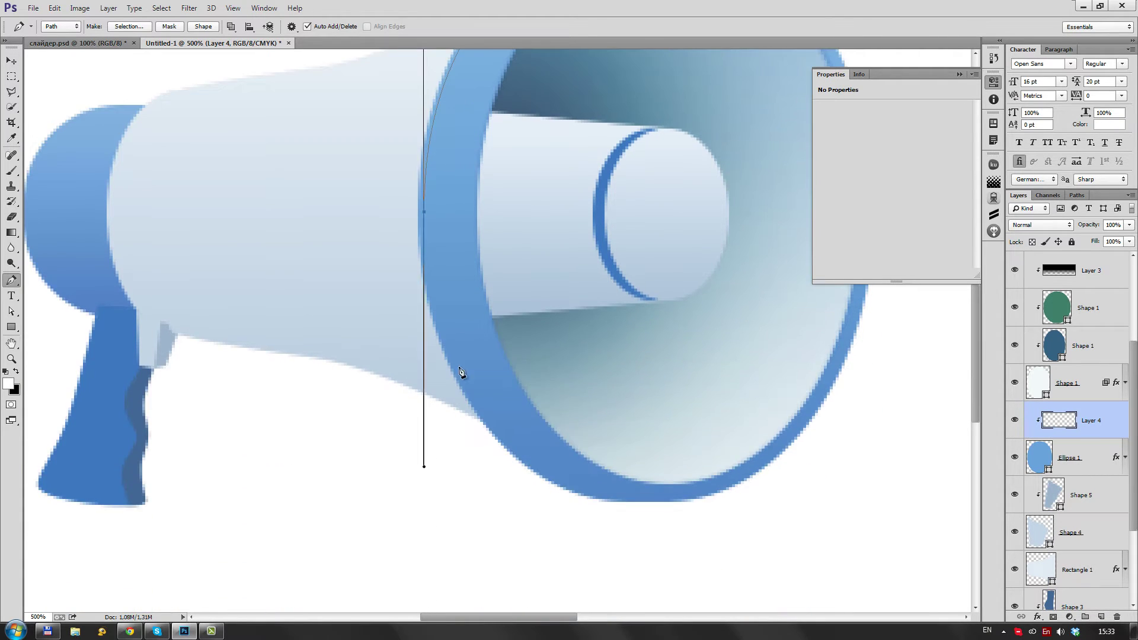
pyautogui.moveTo(419, 597); pyautogui.dragTo(424, 611)
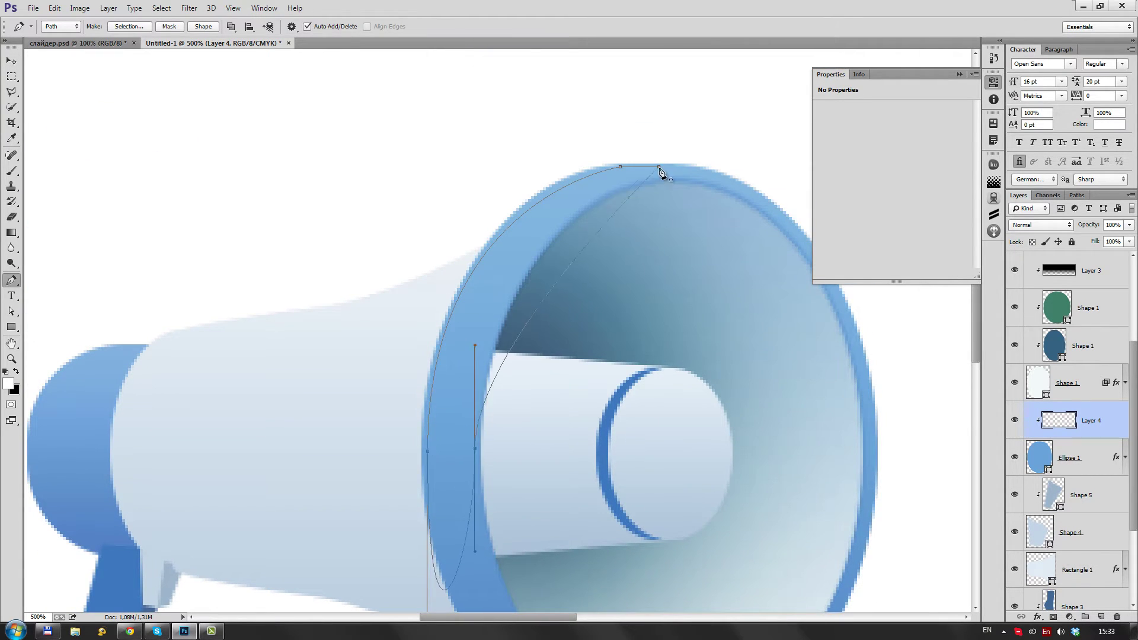
pyautogui.click(207, 26)
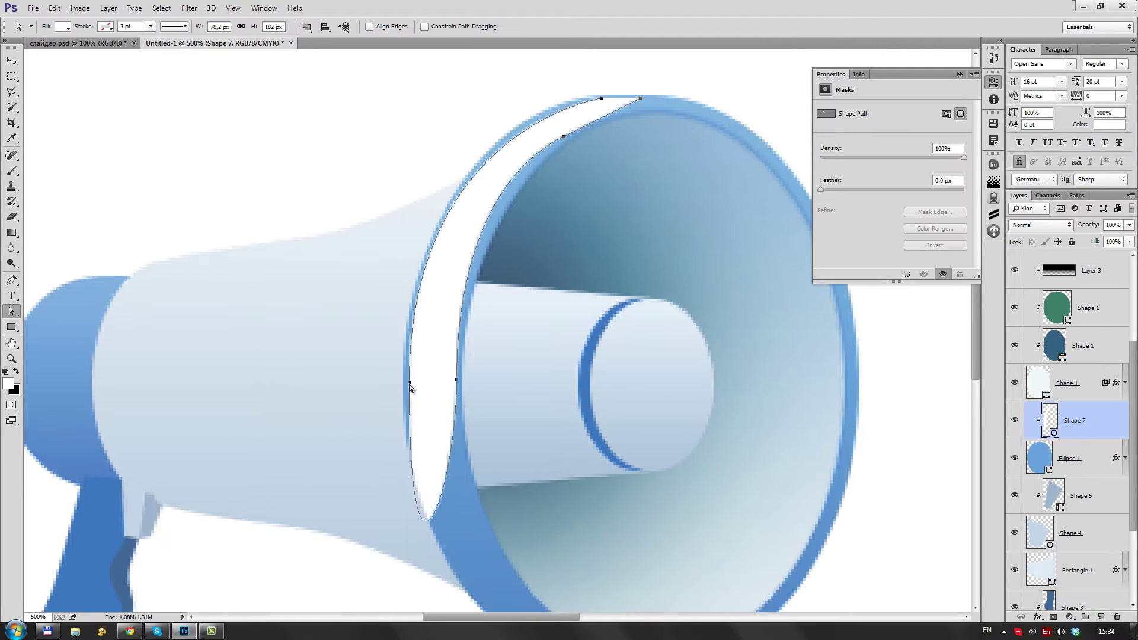
pyautogui.hotkey('ctrl', '-')
pyautogui.moveTo(426, 487); pyautogui.dragTo(426, 436)
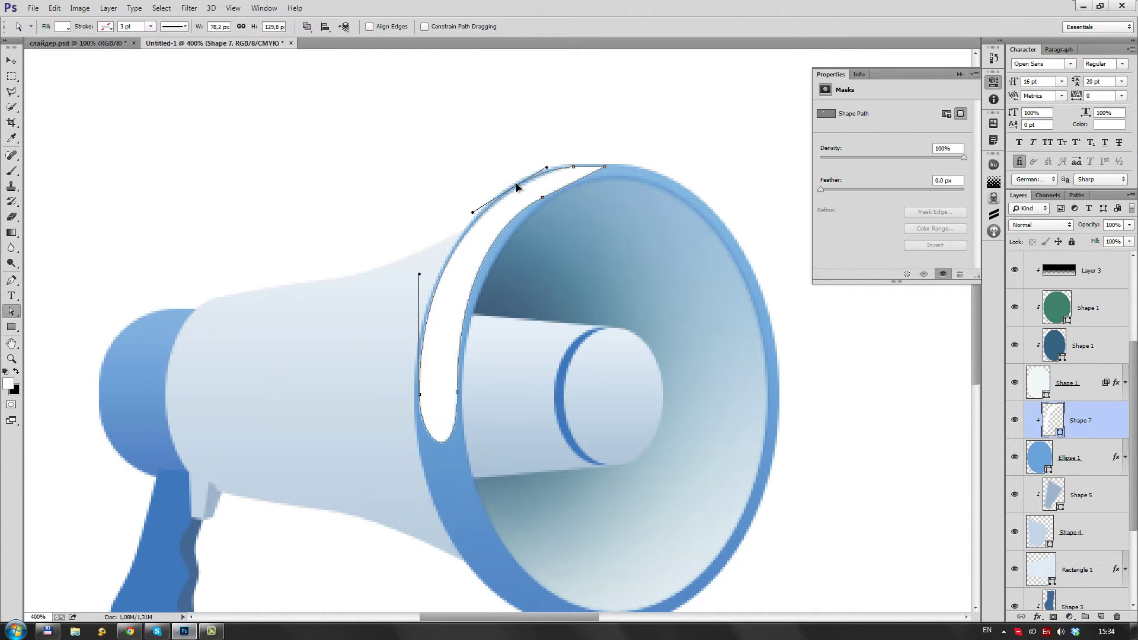
# Step: Reshape Shape 7's anchors, feather it 3.7 px and fade it to 27% opacity
pyautogui.moveTo(542, 202); pyautogui.dragTo(493, 247)
pyautogui.moveTo(603, 166); pyautogui.dragTo(617, 168)
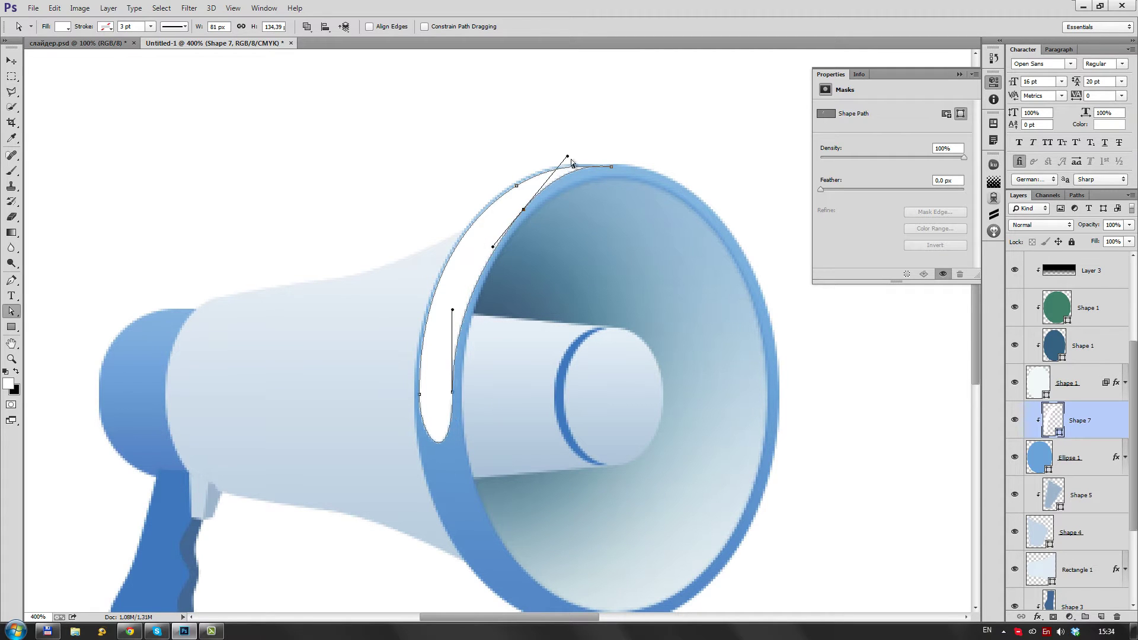
pyautogui.moveTo(821, 190); pyautogui.dragTo(849, 189)
pyautogui.moveTo(837, 424); pyautogui.dragTo(865, 377)
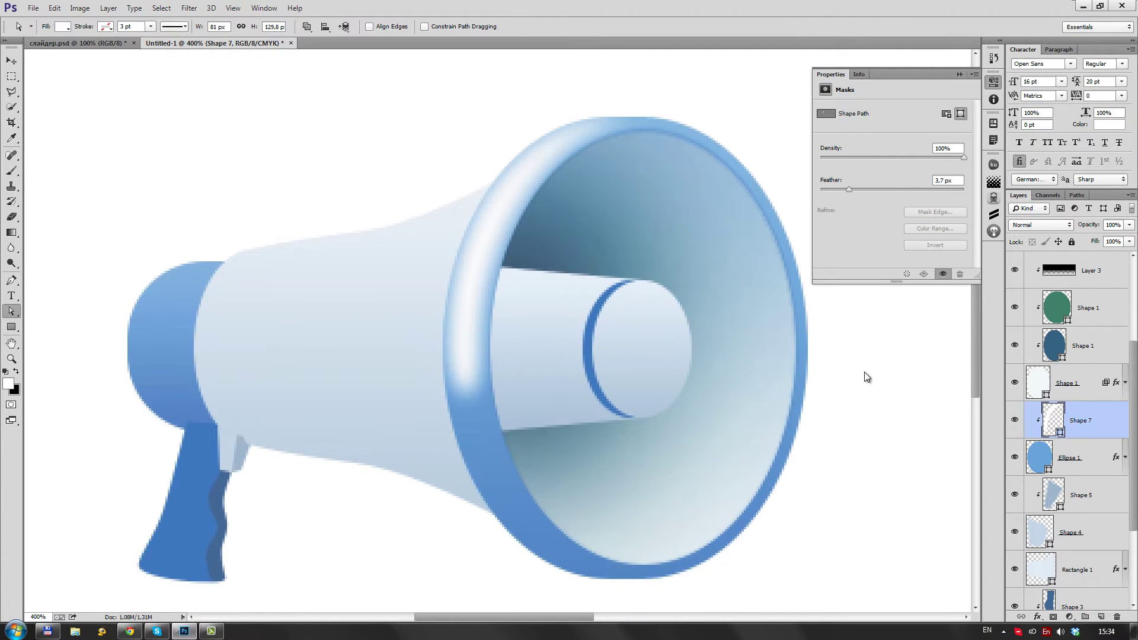
pyautogui.moveTo(1129, 224); pyautogui.dragTo(1085, 239)
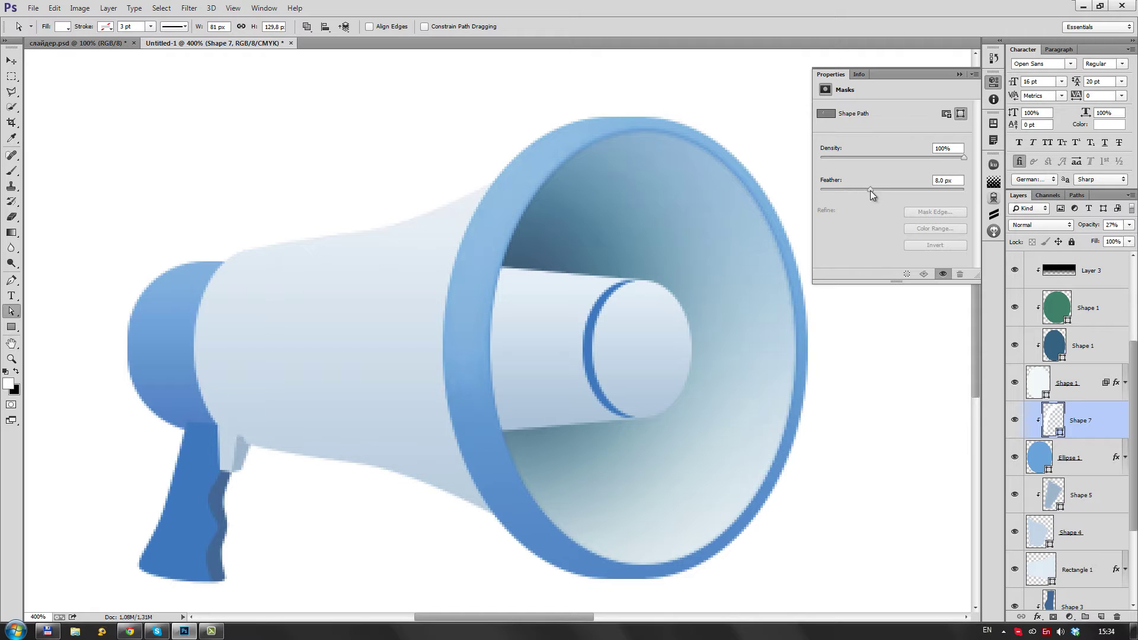
# Step: Draw a second clipped white highlight, Shape 8, feathered to 4.3 px
pyautogui.click(1101, 617)
pyautogui.press('p')
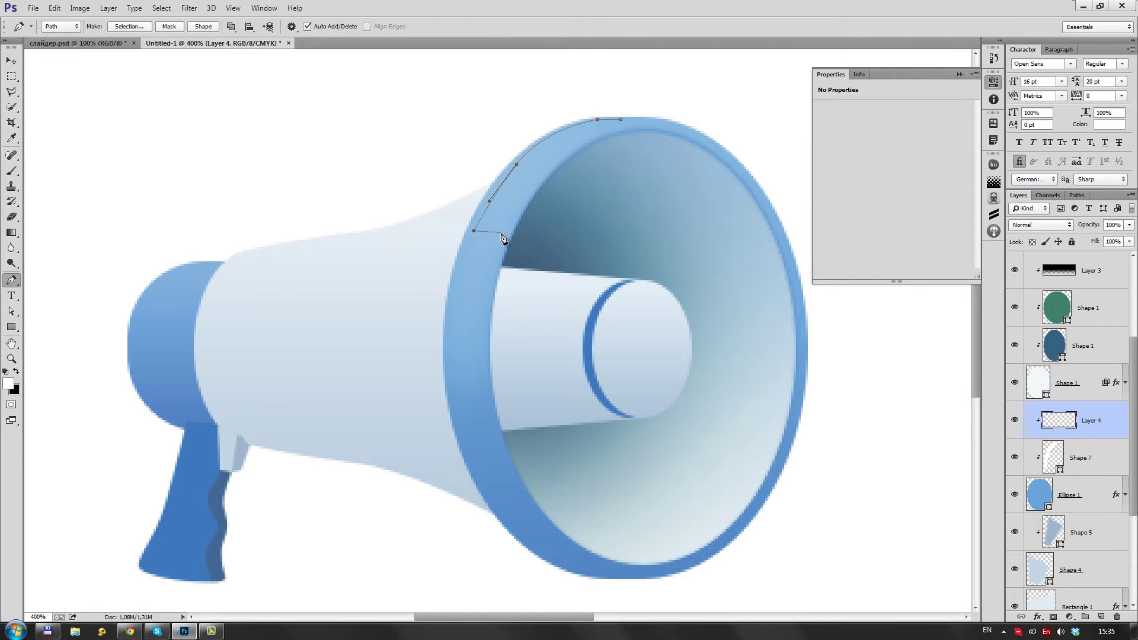
pyautogui.click(626, 124)
pyautogui.press('a')
pyautogui.moveTo(555, 168); pyautogui.dragTo(549, 166)
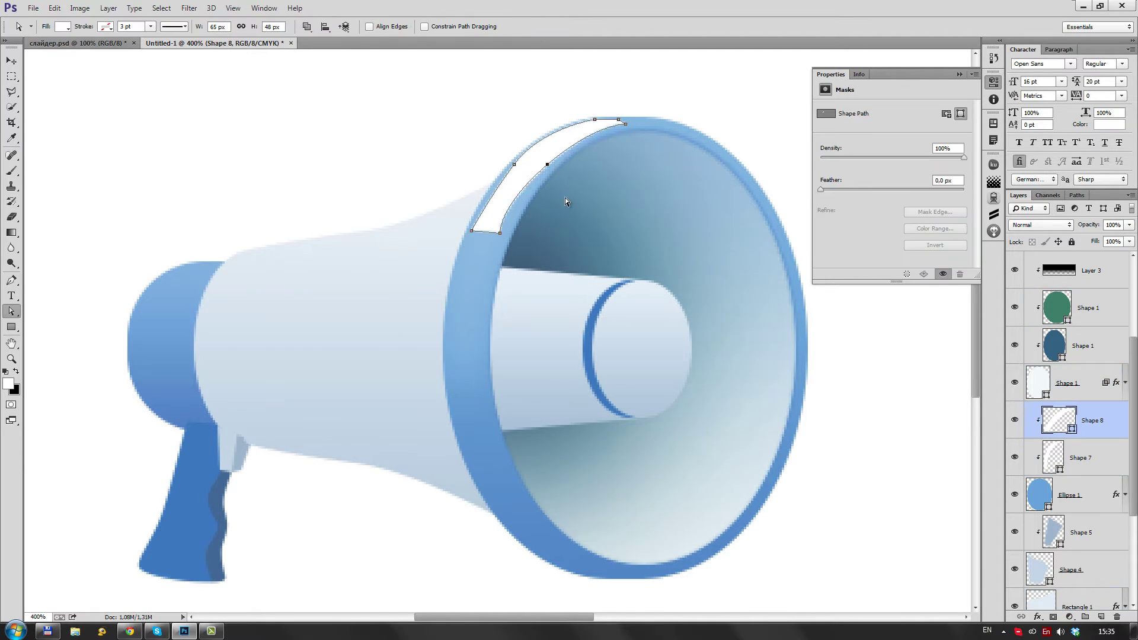
pyautogui.moveTo(830, 190); pyautogui.dragTo(854, 190)
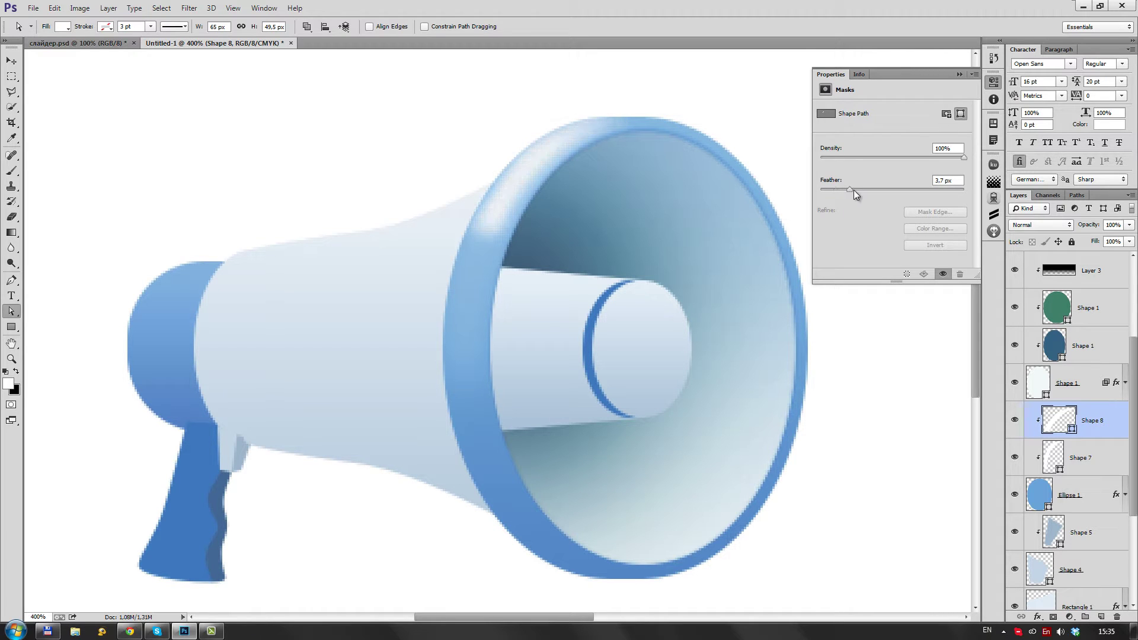
pyautogui.press('v')
# Step: Adjust Shape 8's anchors and lower curve to fit the rim
pyautogui.press('a')
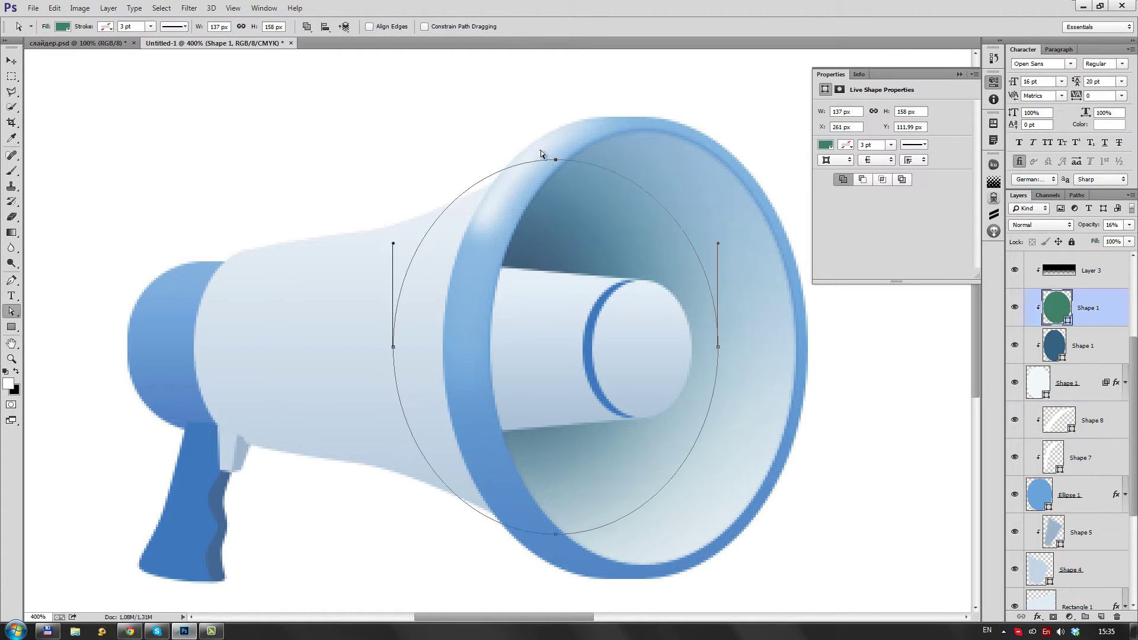
pyautogui.moveTo(541, 150); pyautogui.dragTo(541, 126)
pyautogui.moveTo(467, 229); pyautogui.dragTo(464, 281)
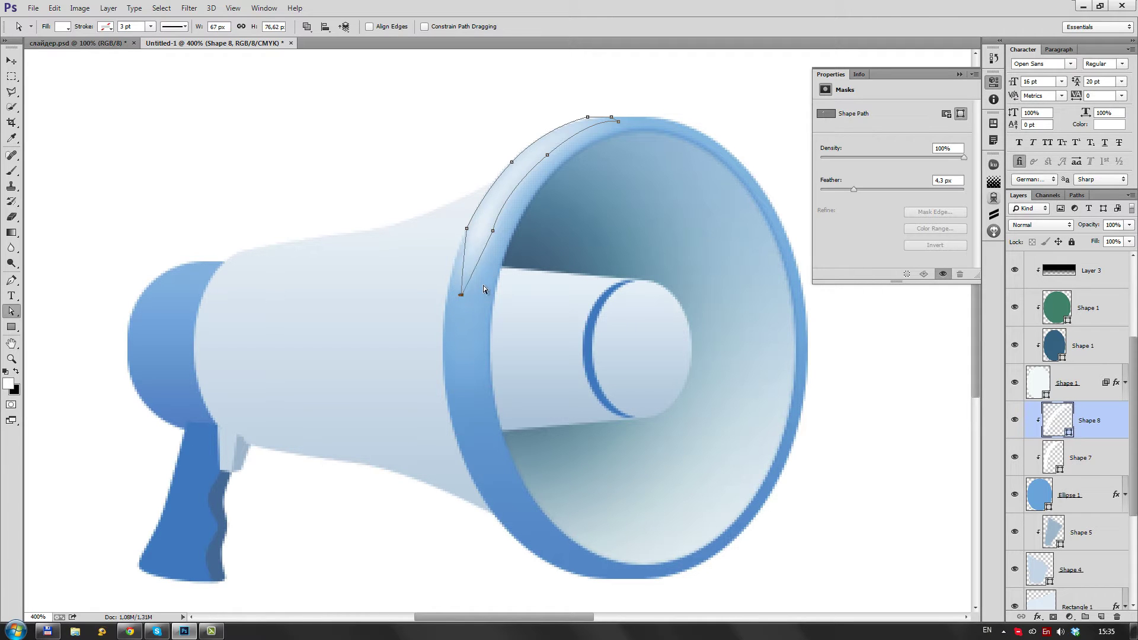
pyautogui.hotkey('ctrl', '-')
pyautogui.hotkey('ctrl', '+')
pyautogui.hotkey('ctrl', '+')
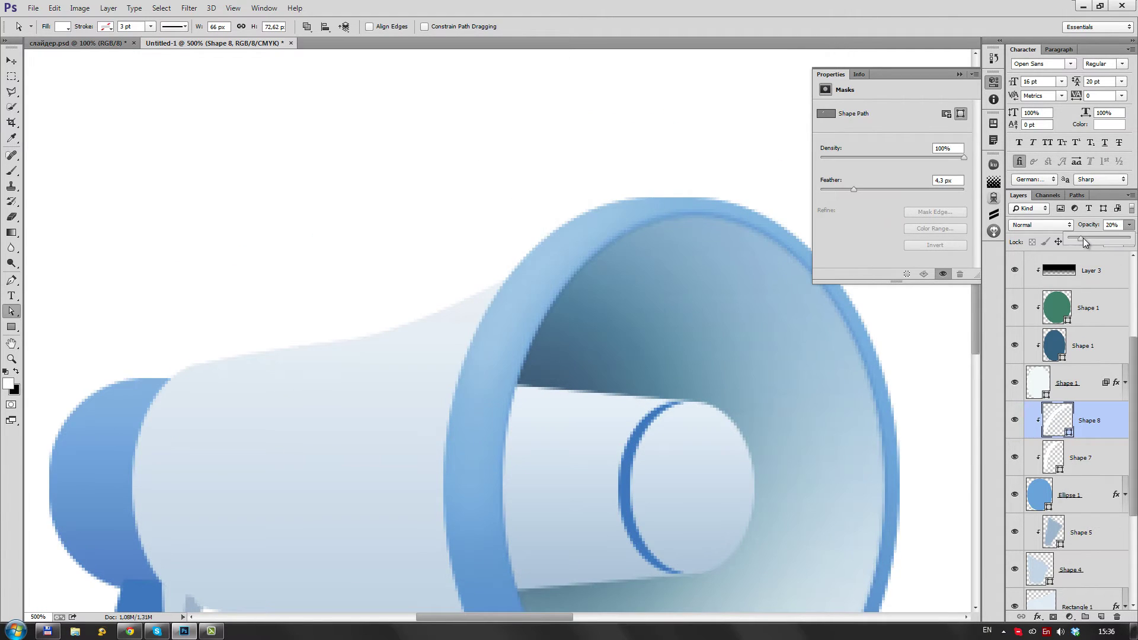
pyautogui.hotkey('ctrl', '+')
pyautogui.hotkey('ctrl', '+')
pyautogui.press('p')
pyautogui.hotkey('ctrl', 'shift', 'alt', 'n')
# Step: Pen-draw white Shape 9 along the top of the rim and reshape its inner curve
pyautogui.moveTo(484, 206); pyautogui.dragTo(408, 279)
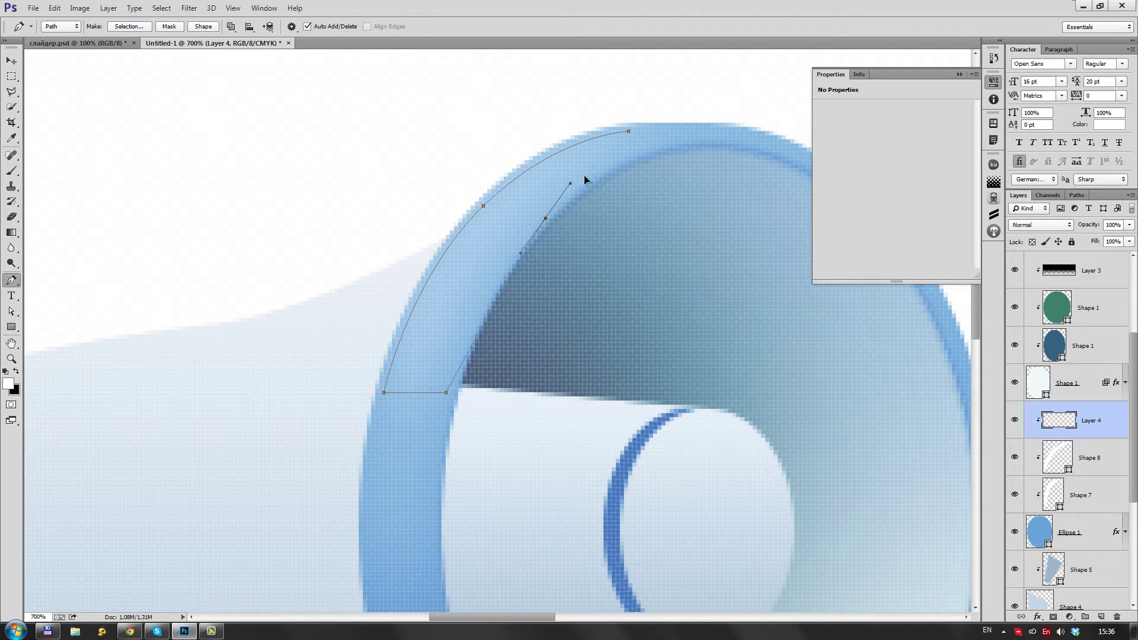
pyautogui.click(203, 26)
pyautogui.press('a')
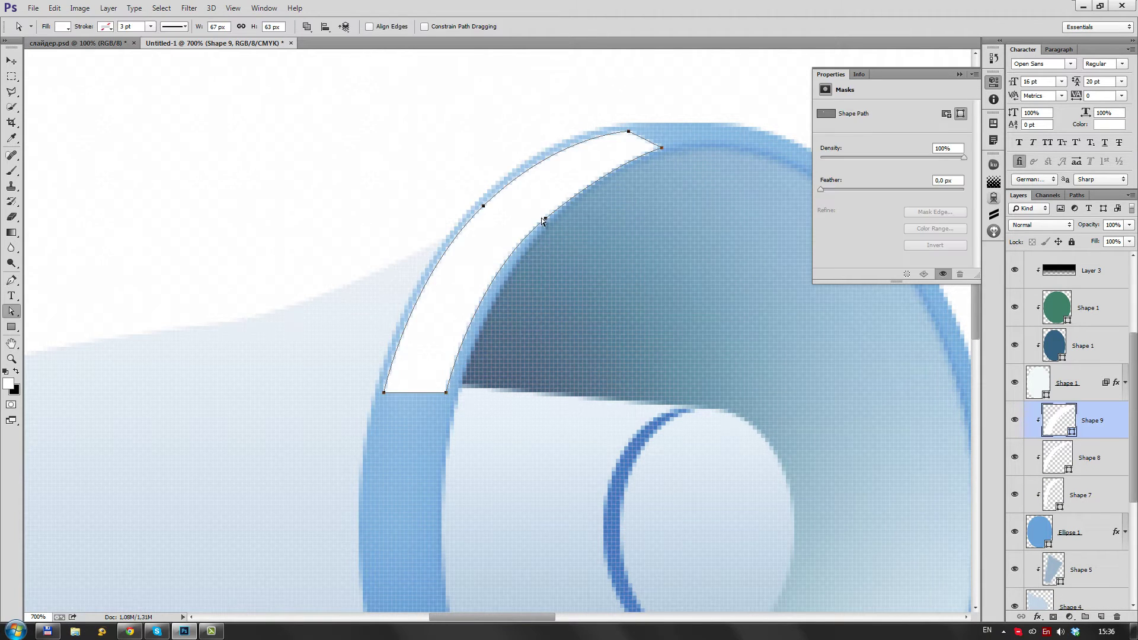
pyautogui.click(569, 181)
pyautogui.click(575, 205)
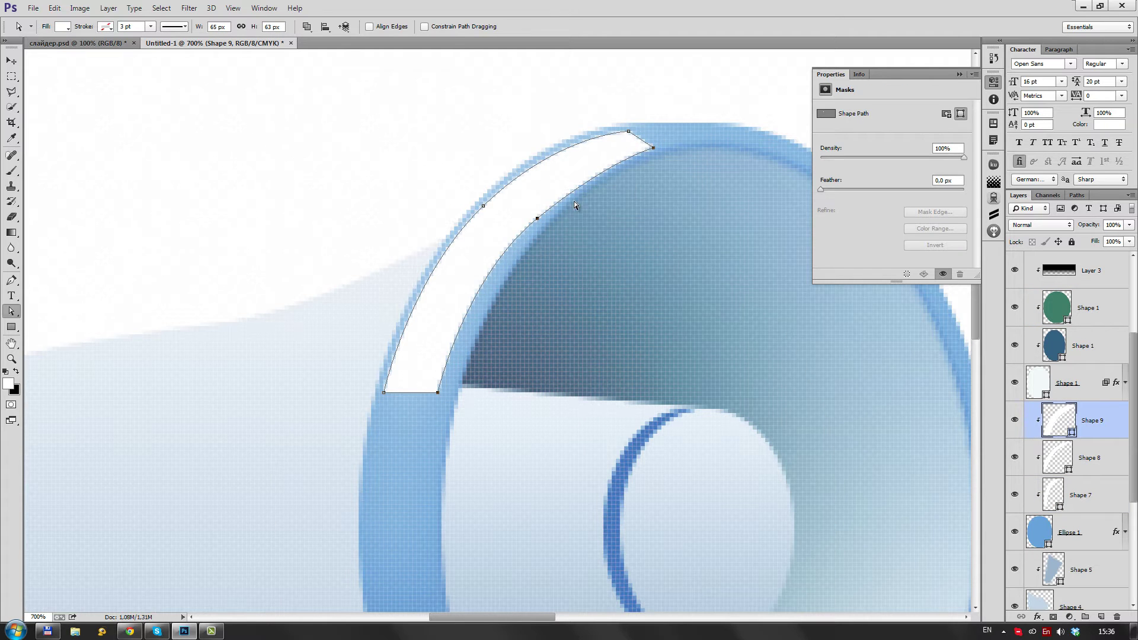
pyautogui.moveTo(547, 222); pyautogui.dragTo(575, 192)
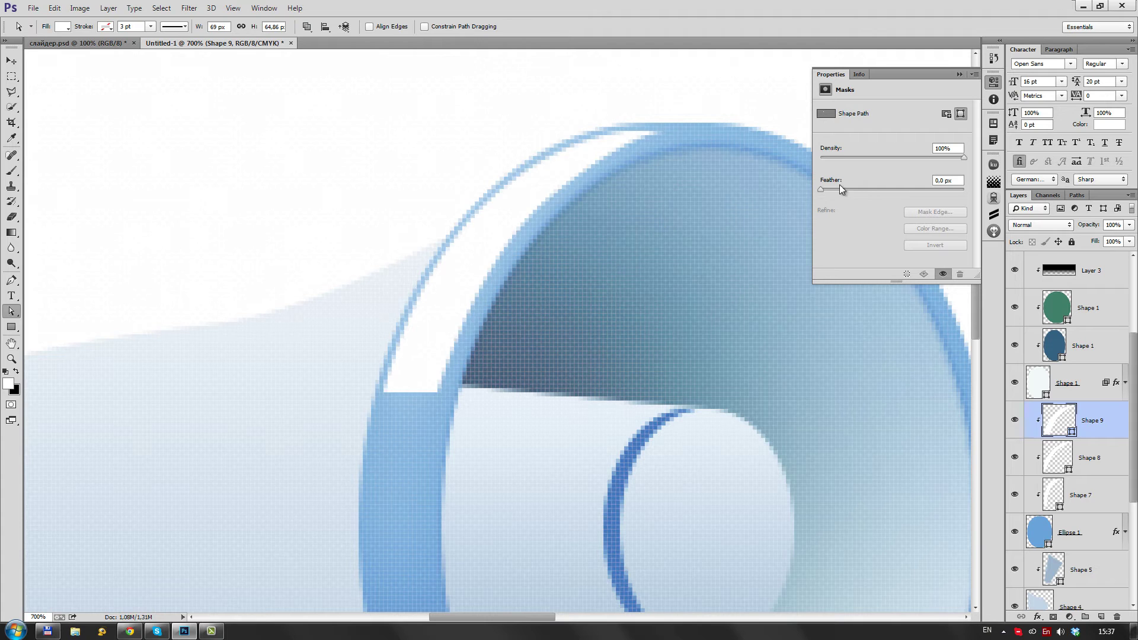
# Step: Feather the top-rim highlight and set its opacity to about 46%
pyautogui.moveTo(842, 189); pyautogui.dragTo(831, 189)
pyautogui.hotkey('ctrl', '0')
pyautogui.scroll(3, 534, 255)
pyautogui.click(1129, 224)
pyautogui.moveTo(1129, 238); pyautogui.dragTo(1102, 242)
pyautogui.hotkey('ctrl', '0')
pyautogui.scroll(3, 534, 255)
# Step: Fade Shape 9 with a gradient on a new layer mask
pyautogui.click(1053, 617)
pyautogui.press('g')
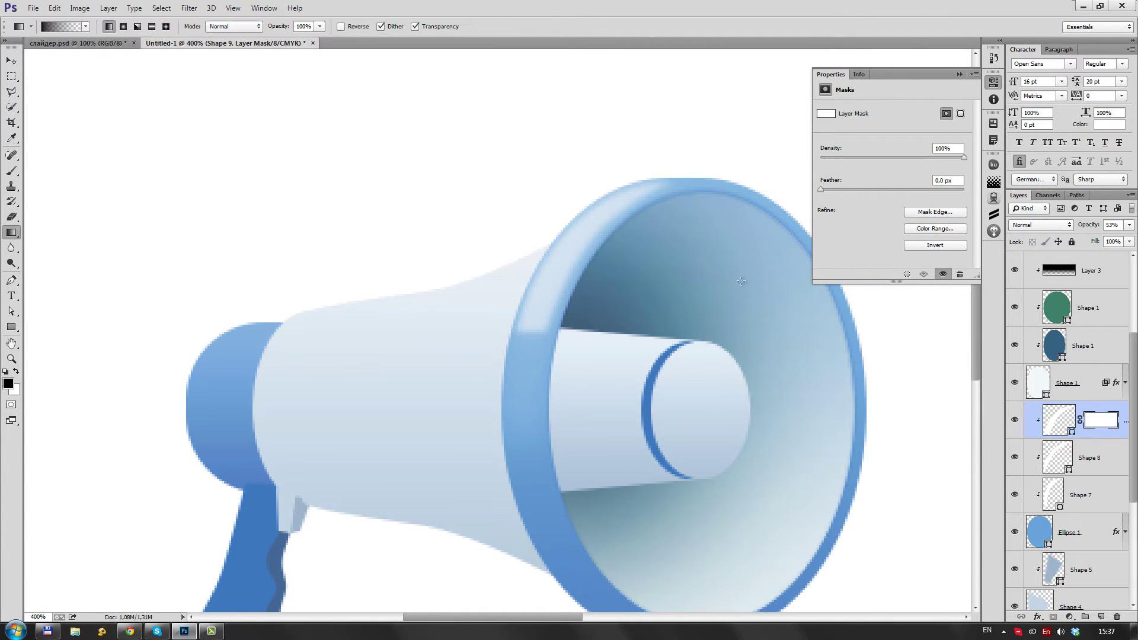
pyautogui.hotkey('ctrl', 'i')
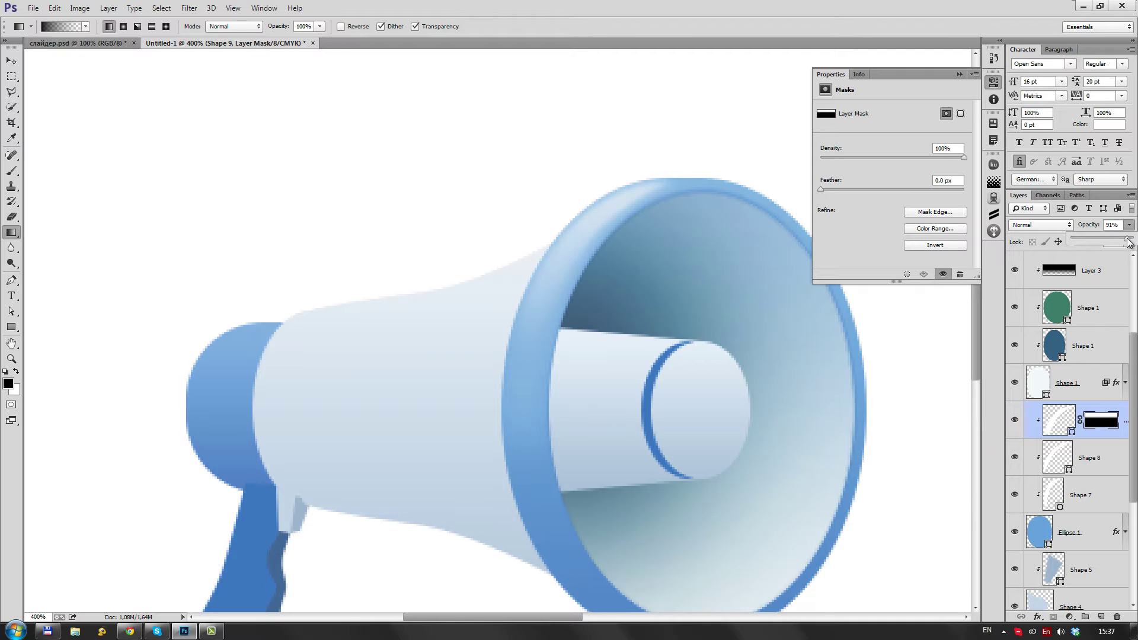
pyautogui.hotkey('ctrl', '0')
pyautogui.scroll(3, 593, 374)
pyautogui.scroll(2, 592, 373)
pyautogui.press('p')
# Step: Draw Shape 10 along the rim's lower edge and fade it through its mask to 48%
pyautogui.hotkey('ctrl', 'shift', 'alt', 'n')
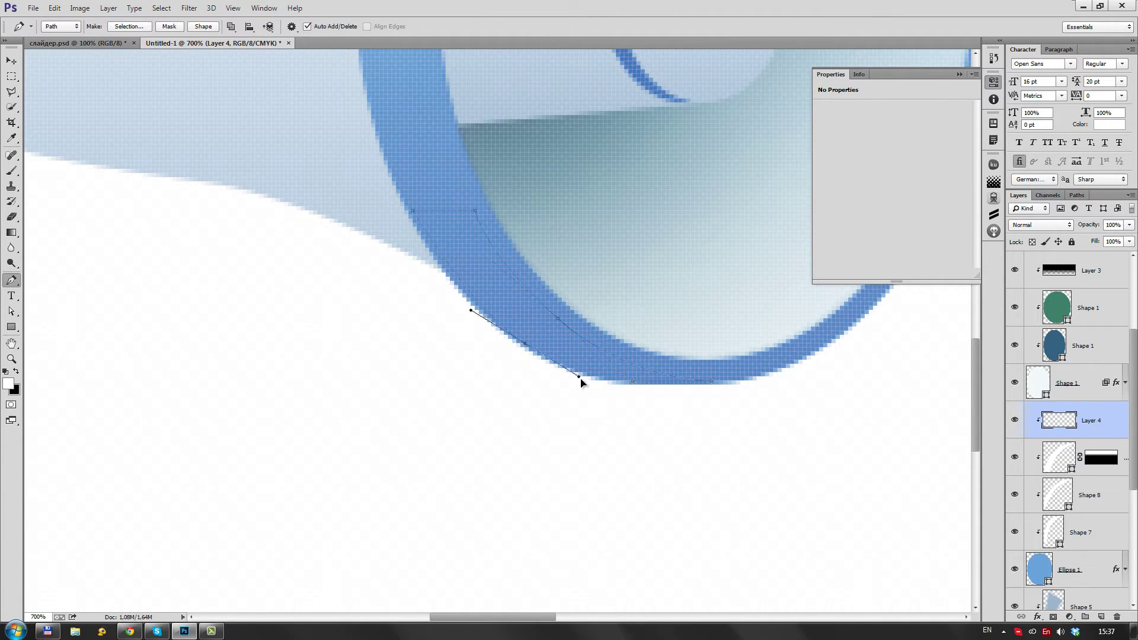
pyautogui.click(203, 27)
pyautogui.press('g')
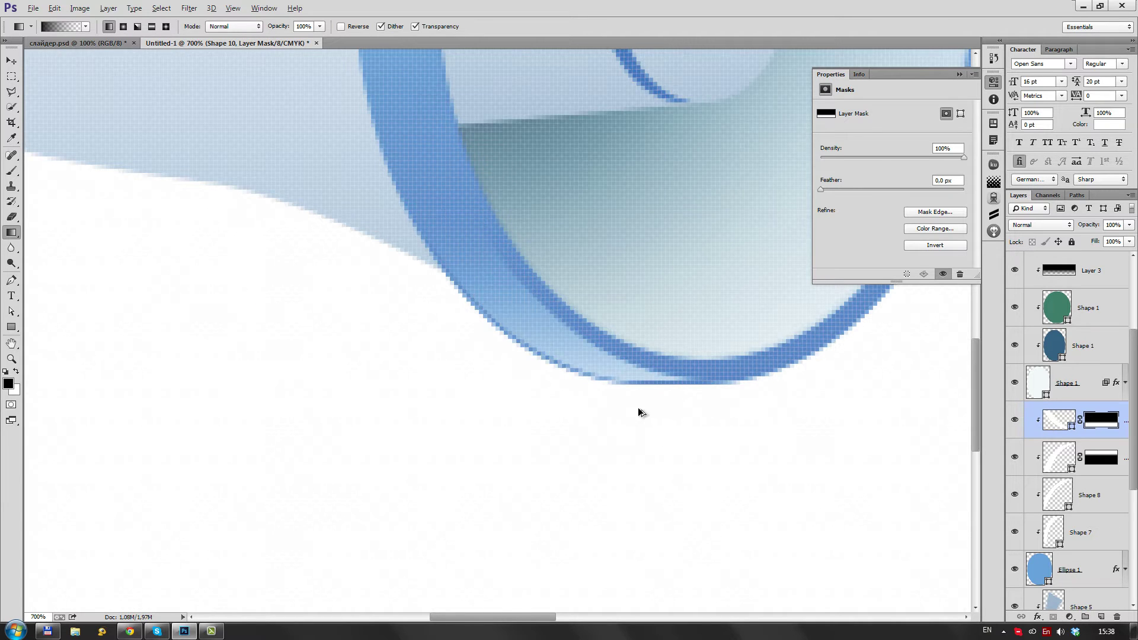
pyautogui.hotkey('ctrl', '1')
pyautogui.hotkey('ctrl', '2')
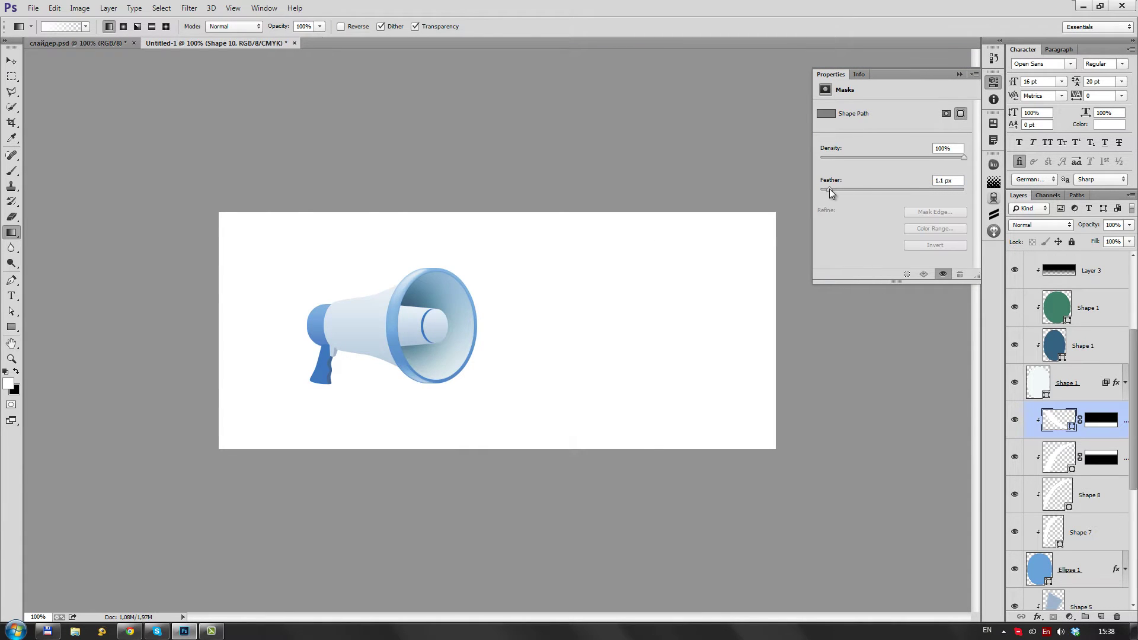
pyautogui.scroll(3, 642, 442)
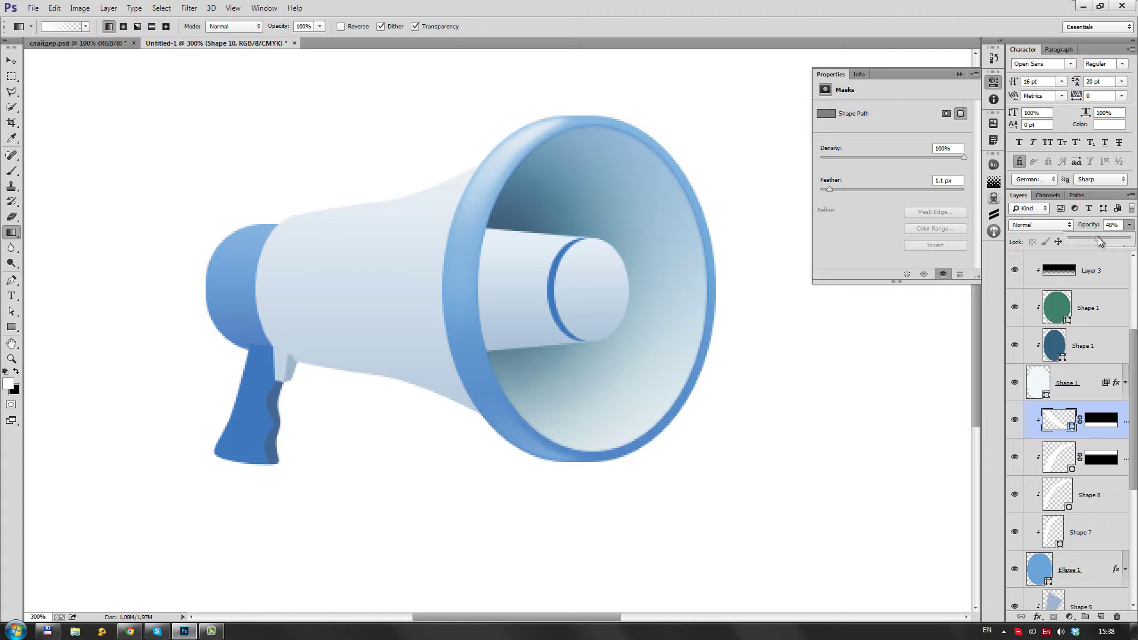
pyautogui.scroll(2, 496, 407)
pyautogui.press('v')
pyautogui.scroll(-3, 1092, 533)
# Step: Review Rectangle 1's blending options and select all parts of the body path
pyautogui.click(1109, 441)
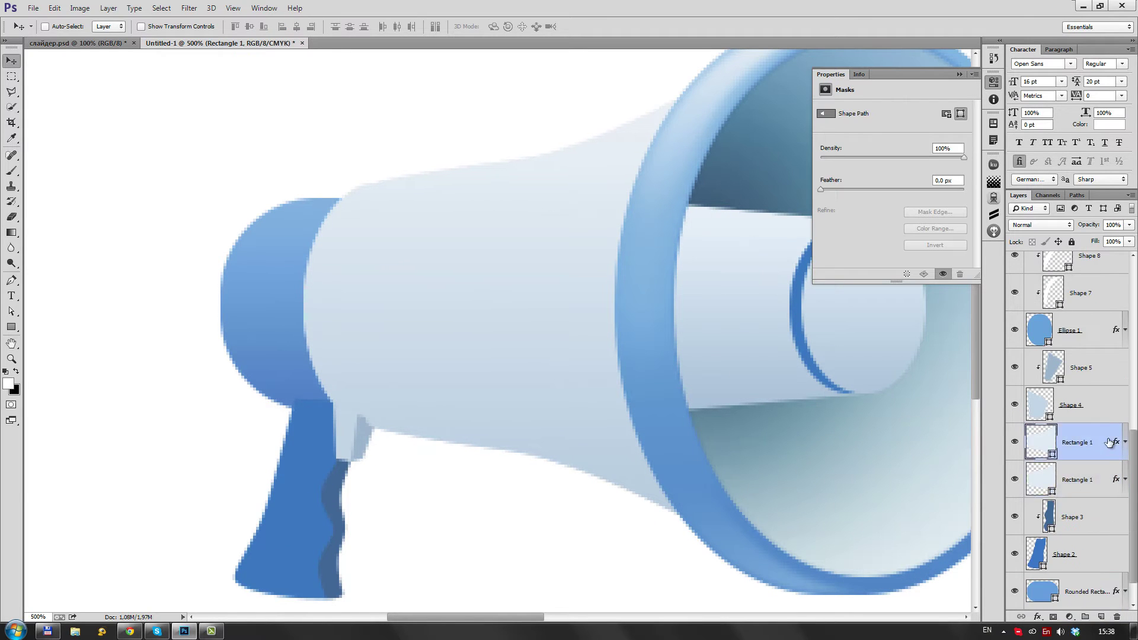
pyautogui.rightClick(1109, 442)
pyautogui.click(972, 130)
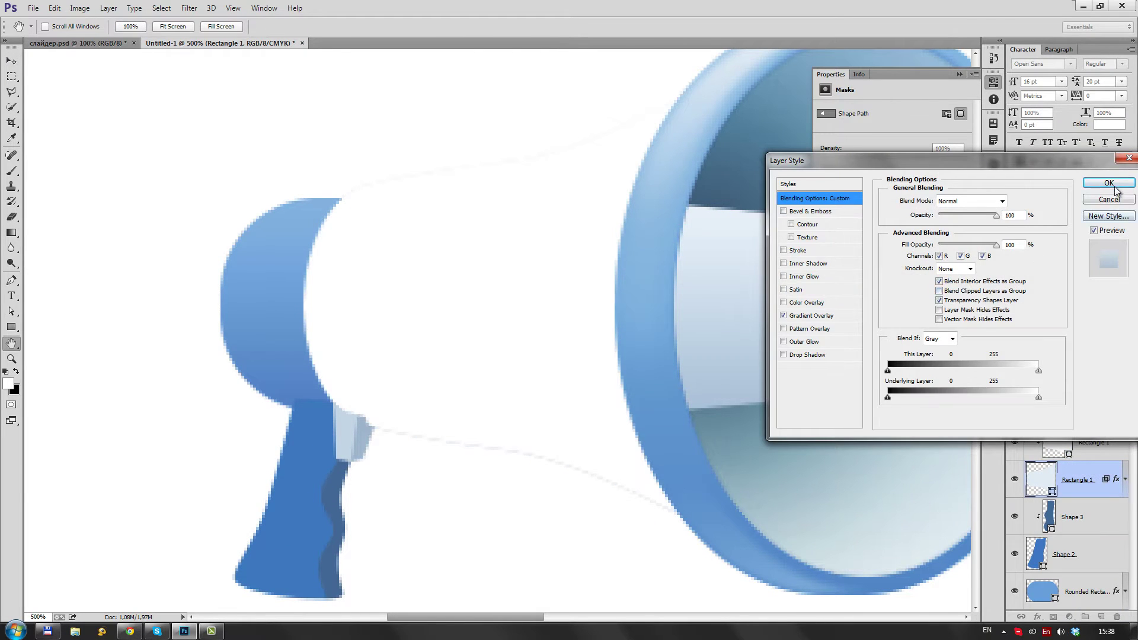
pyautogui.click(1114, 184)
pyautogui.press('a')
pyautogui.click(306, 26)
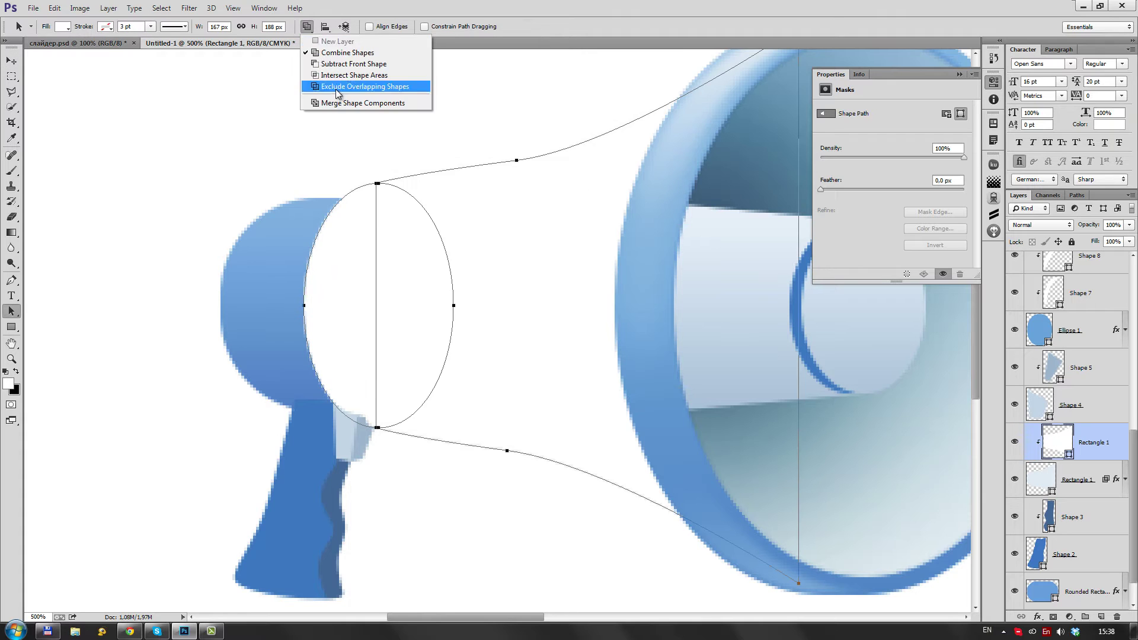
pyautogui.click(368, 87)
pyautogui.scroll(-1, 468, 295)
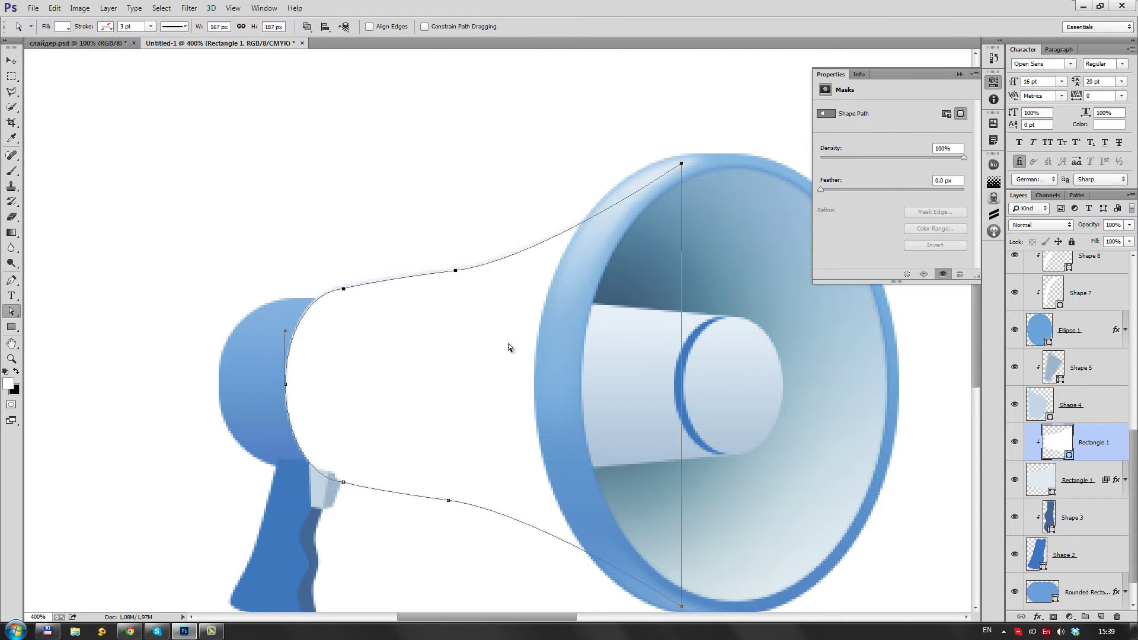
pyautogui.scroll(-2, 515, 460)
pyautogui.moveTo(718, 508); pyautogui.dragTo(368, 349)
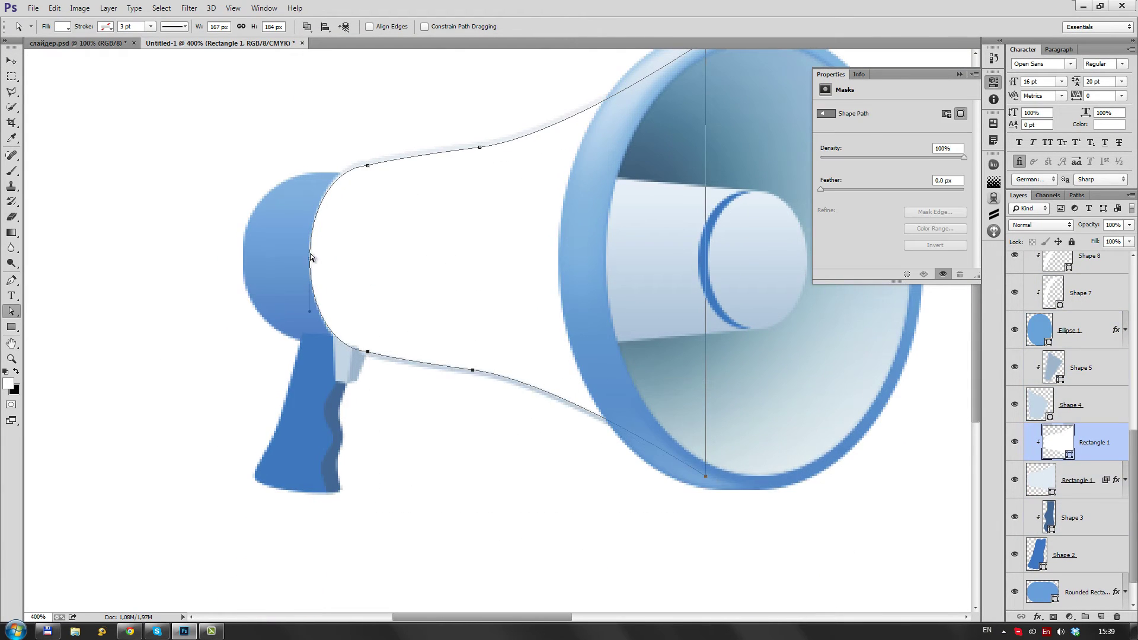
# Step: Add a layer mask to Rectangle 1 and shade it with a reflected gradient
pyautogui.moveTo(406, 262); pyautogui.dragTo(470, 262)
pyautogui.click(1053, 617)
pyautogui.press('g')
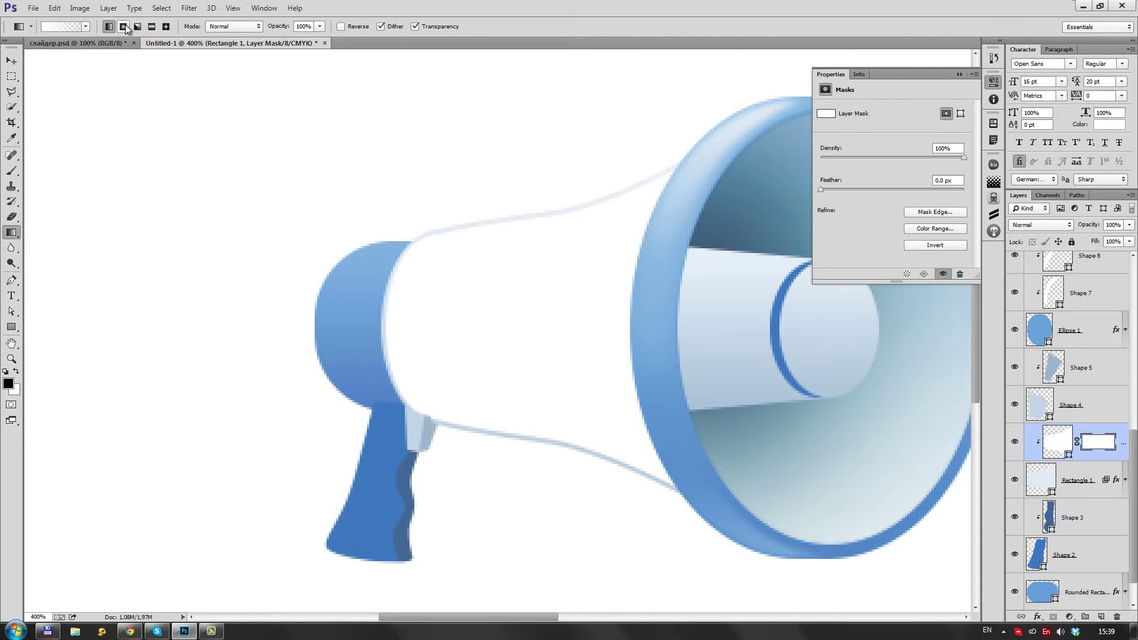
pyautogui.moveTo(502, 155); pyautogui.dragTo(501, 156)
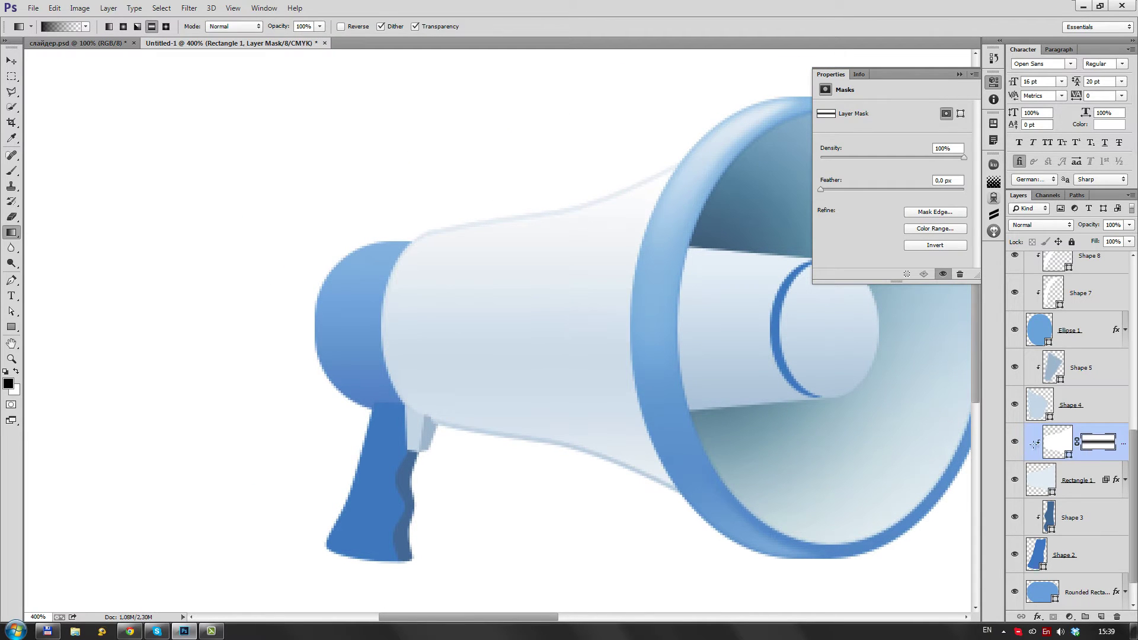
pyautogui.press('b')
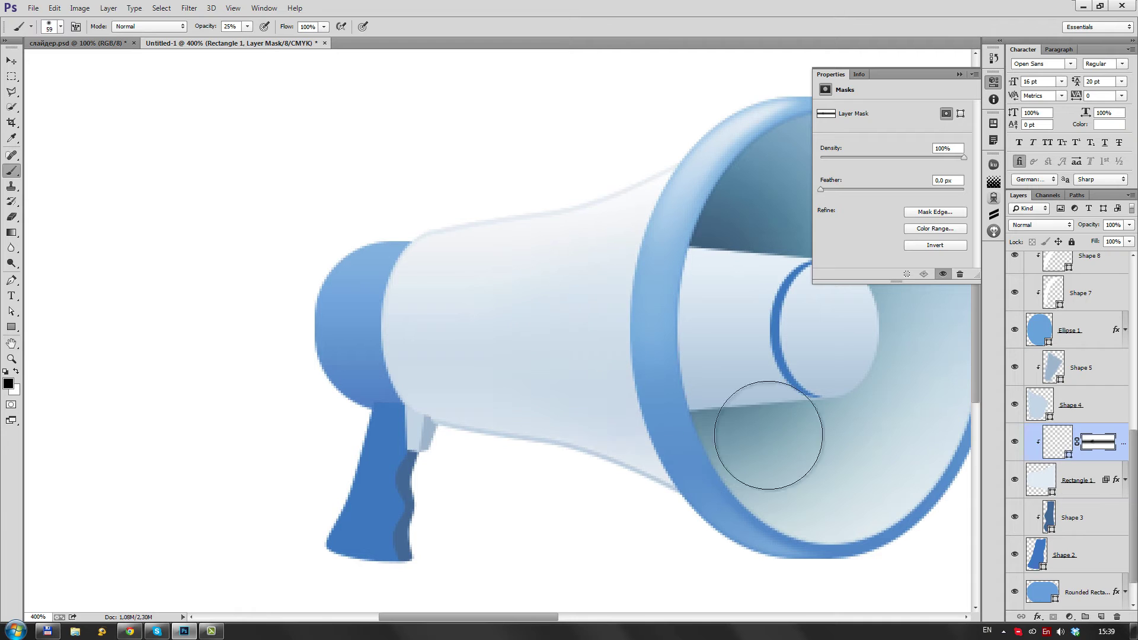
pyautogui.hotkey('ctrl', '2')
pyautogui.press('x')
# Step: Toggle between the body's mask and layer to check the gradient sheen
pyautogui.hotkey('ctrl', '-')
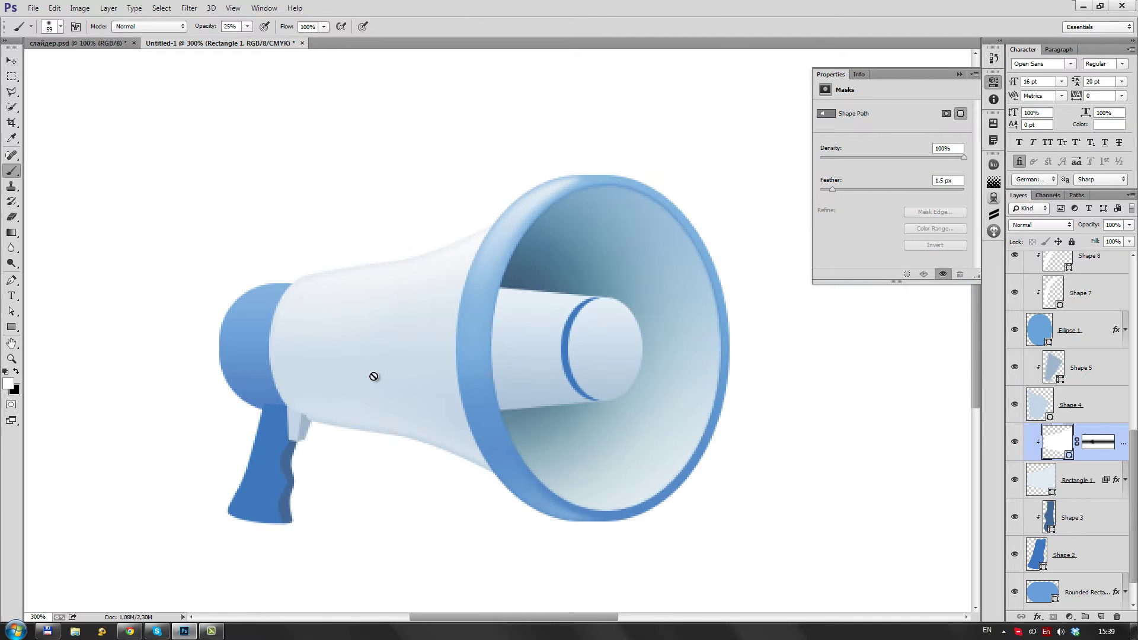
pyautogui.hotkey('ctrl', '+')
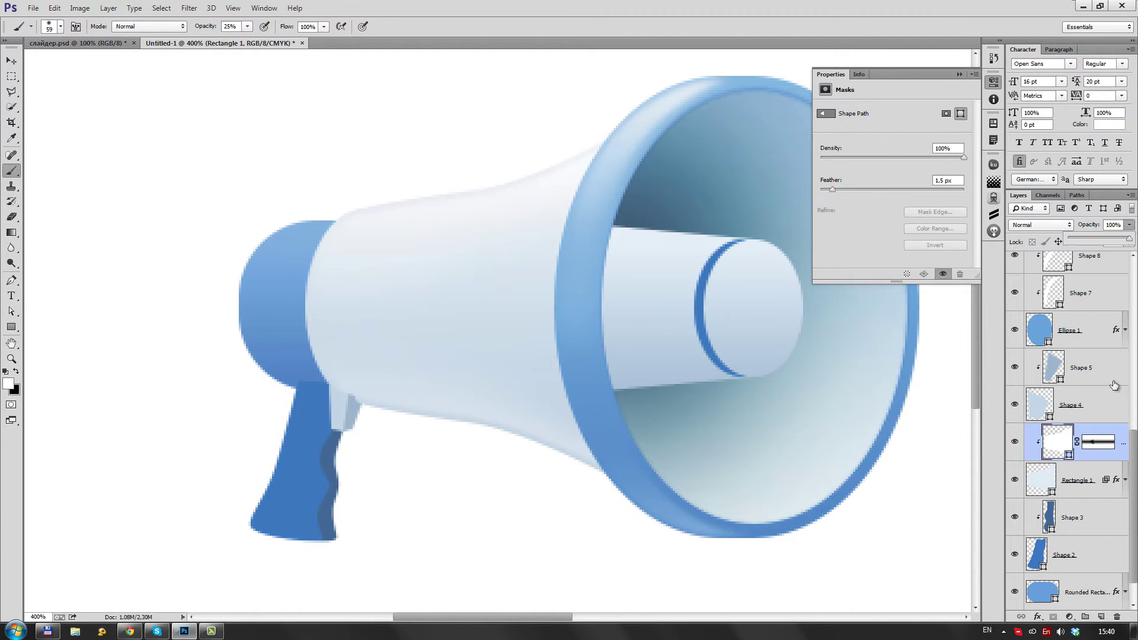
pyautogui.hotkey('ctrl', '\\')
pyautogui.press('x')
pyautogui.keyDown('alt'); pyautogui.click(385, 305); pyautogui.keyUp('alt')
pyautogui.keyDown('alt'); pyautogui.click(385, 306); pyautogui.keyUp('alt')
pyautogui.hotkey('ctrl', '2')
pyautogui.press('x')
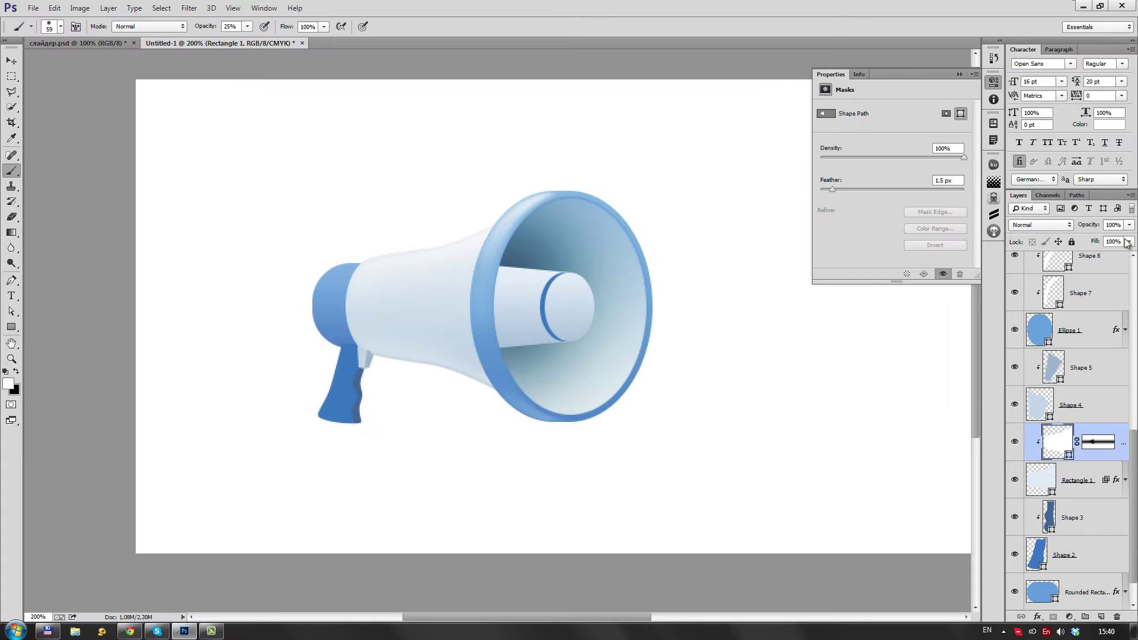
# Step: Duplicate the Rounded Rectangle rear cap layer
pyautogui.press('v')
pyautogui.scroll(2, 465, 406)
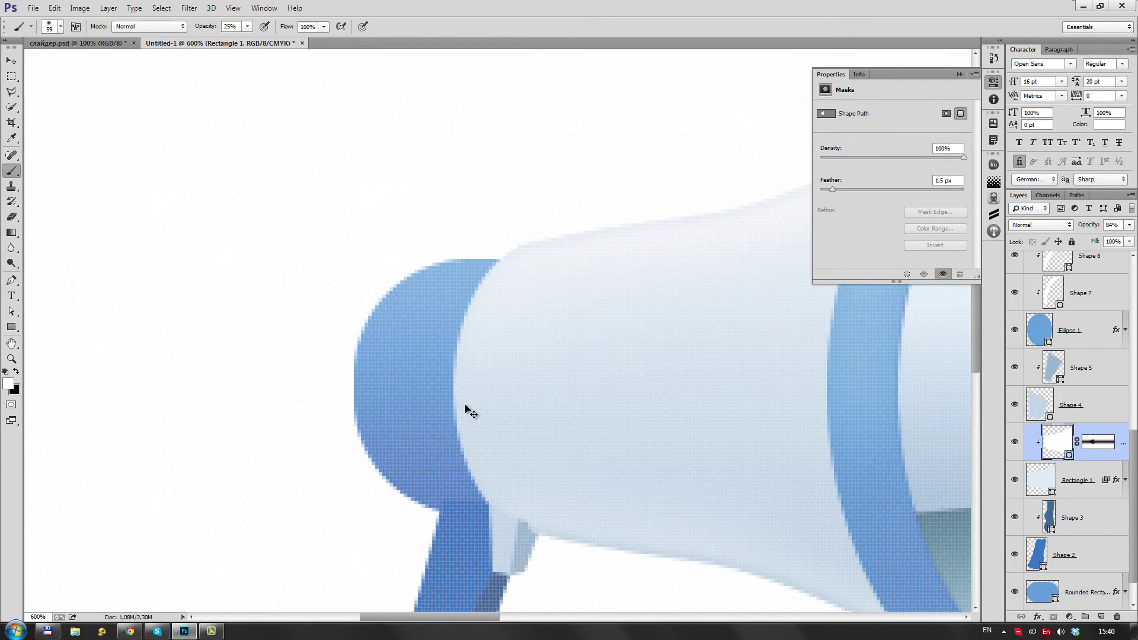
pyautogui.hotkey('ctrl', 'j')
# Step: Fill the rear cap copy with white and clip it to the layer below
pyautogui.rightClick(1116, 516)
pyautogui.click(1012, 265)
pyautogui.doubleClick(1042, 517)
pyautogui.click(720, 383)
pyautogui.click(978, 376)
pyautogui.hotkey('ctrl', 'alt', 'g')
pyautogui.moveTo(581, 344); pyautogui.dragTo(445, 279)
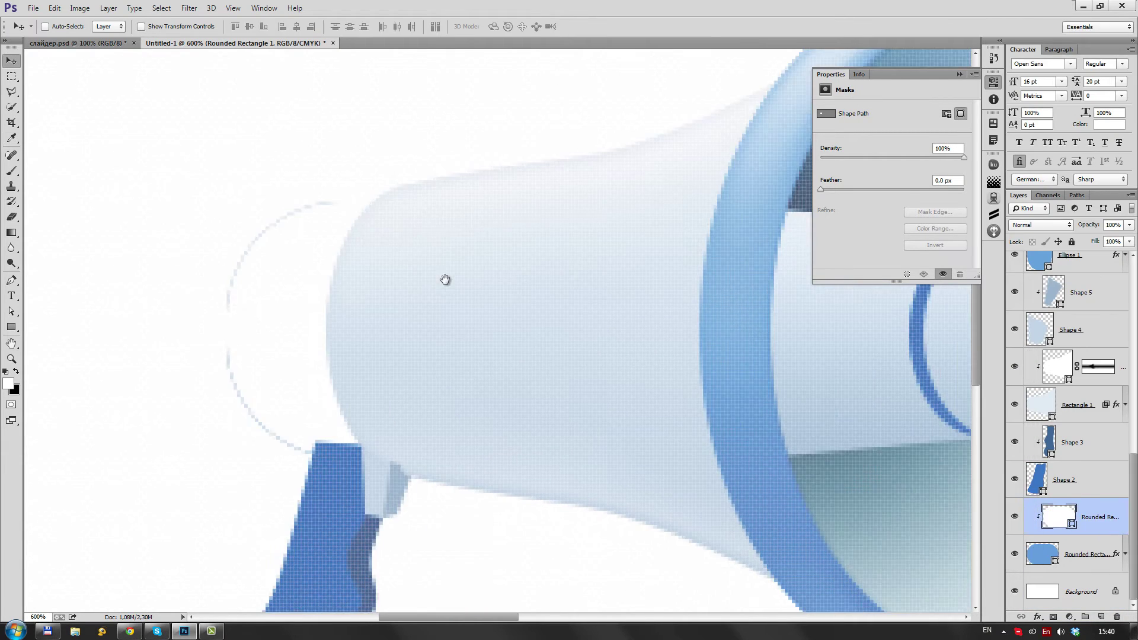
# Step: Narrow the white copy from its left side and feather its edges
pyautogui.hotkey('ctrl', 't')
pyautogui.moveTo(229, 328); pyautogui.dragTo(233, 335)
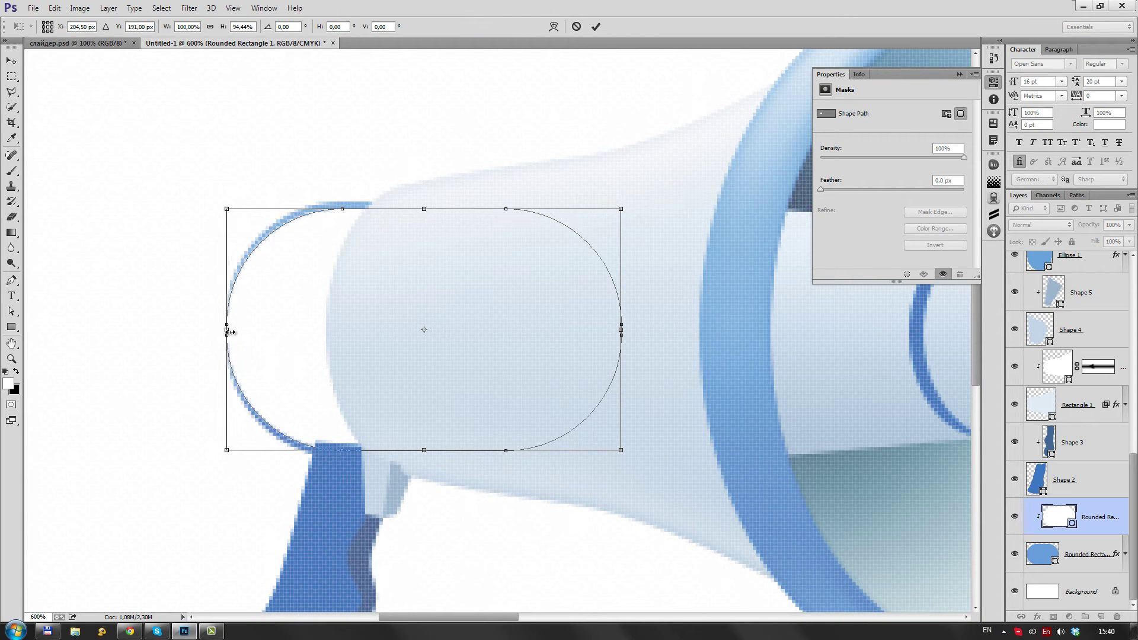
pyautogui.press('Return')
pyautogui.press('a')
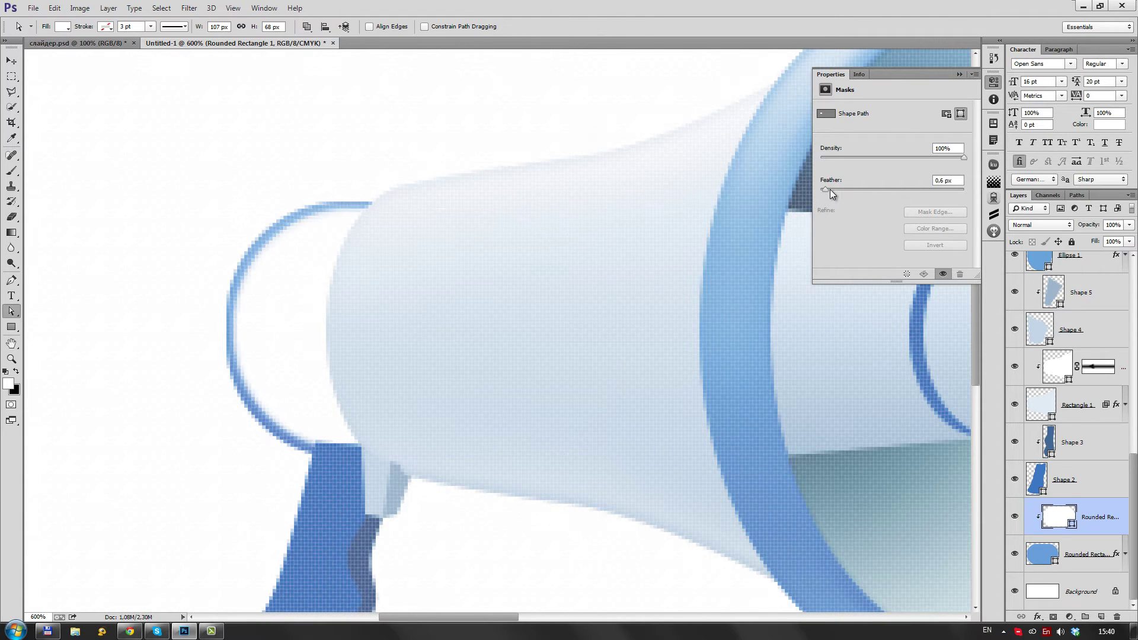
pyautogui.moveTo(829, 190); pyautogui.dragTo(831, 190)
# Step: Add a layer mask to the white highlight and fade it with a vertical gradient
pyautogui.click(1054, 617)
pyautogui.press('g')
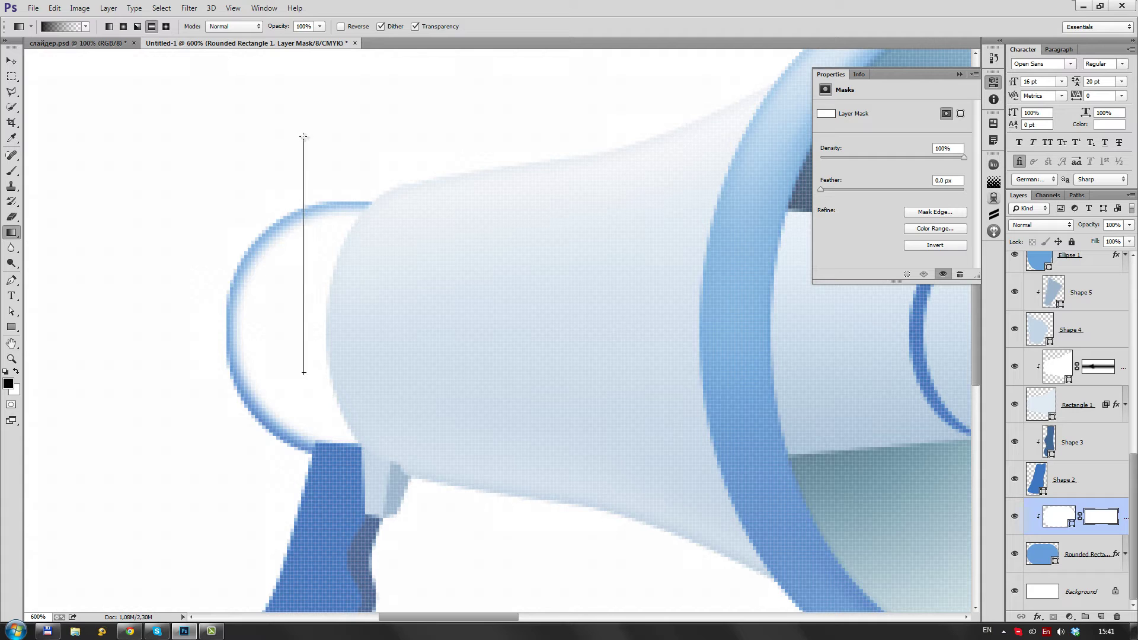
pyautogui.moveTo(303, 137); pyautogui.dragTo(305, 109)
pyautogui.moveTo(305, 318); pyautogui.dragTo(304, 266)
pyautogui.hotkey('ctrl', '1')
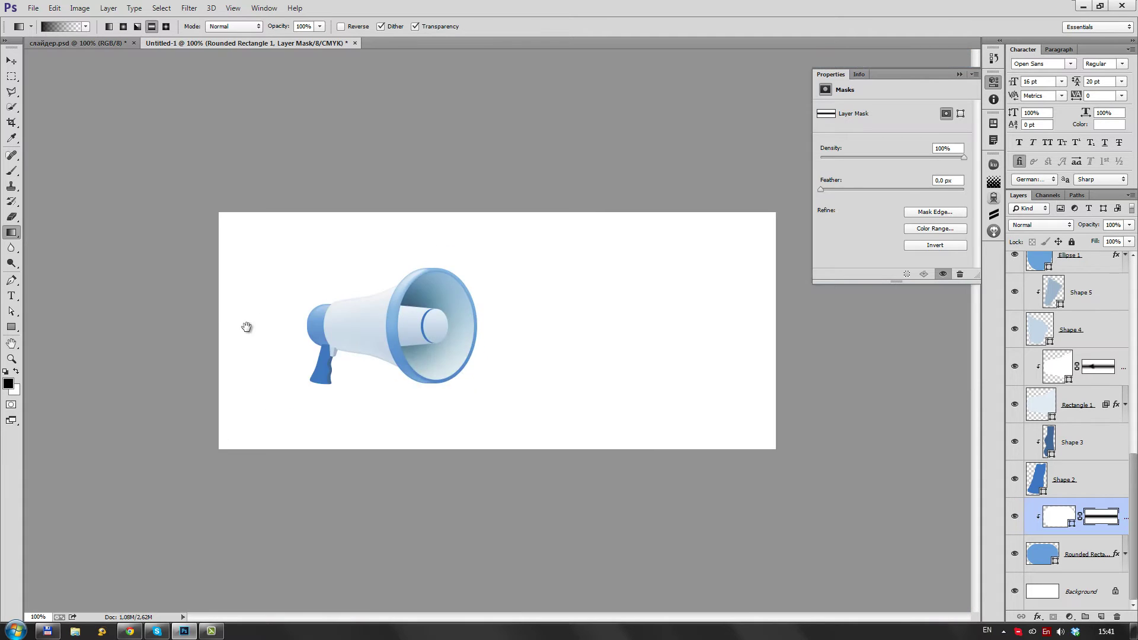
pyautogui.hotkey('ctrl', '+')
# Step: Increase the highlight shape's feathering and enlarge it evenly from its centre
pyautogui.click(1069, 519)
pyautogui.scroll(5, 353, 328)
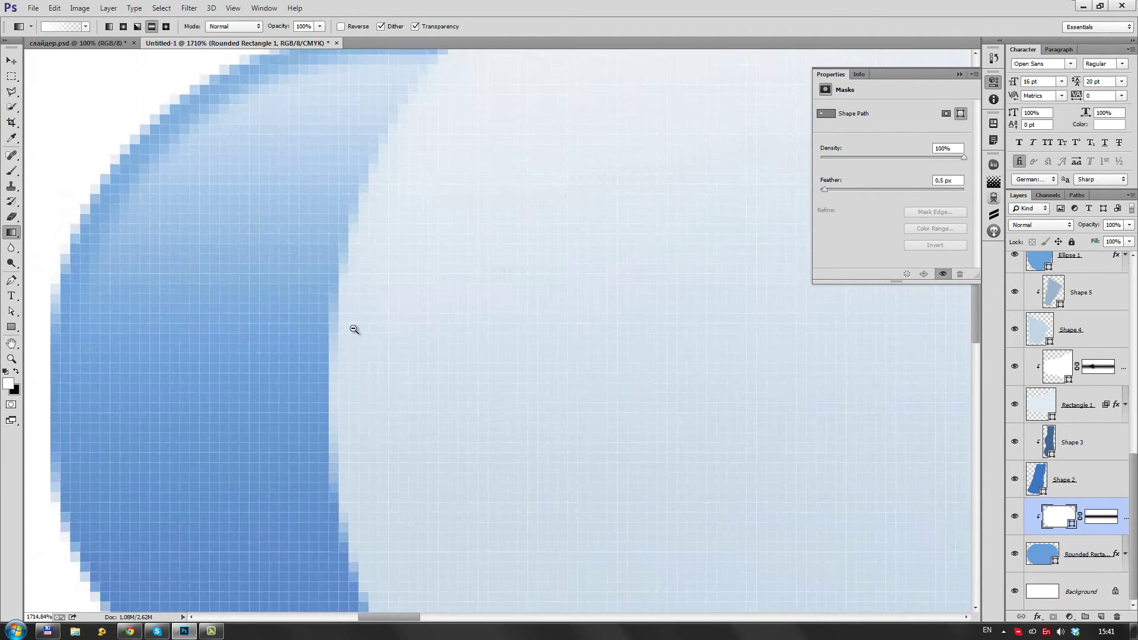
pyautogui.moveTo(821, 189); pyautogui.dragTo(839, 191)
pyautogui.press('a')
pyautogui.hotkey('ctrl', 't')
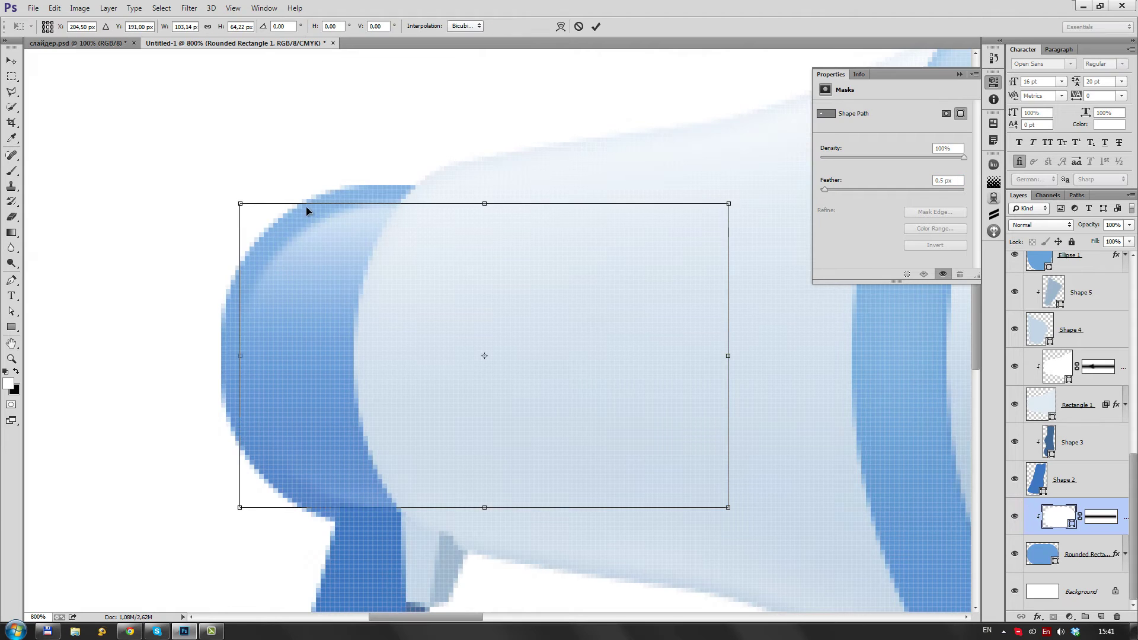
pyautogui.moveTo(241, 204); pyautogui.dragTo(225, 190)
pyautogui.press('Return')
# Step: Add a new empty clipped layer, Layer 4, above the highlight
pyautogui.press('v')
pyautogui.scroll(-3, 325, 334)
pyautogui.scroll(1, 325, 334)
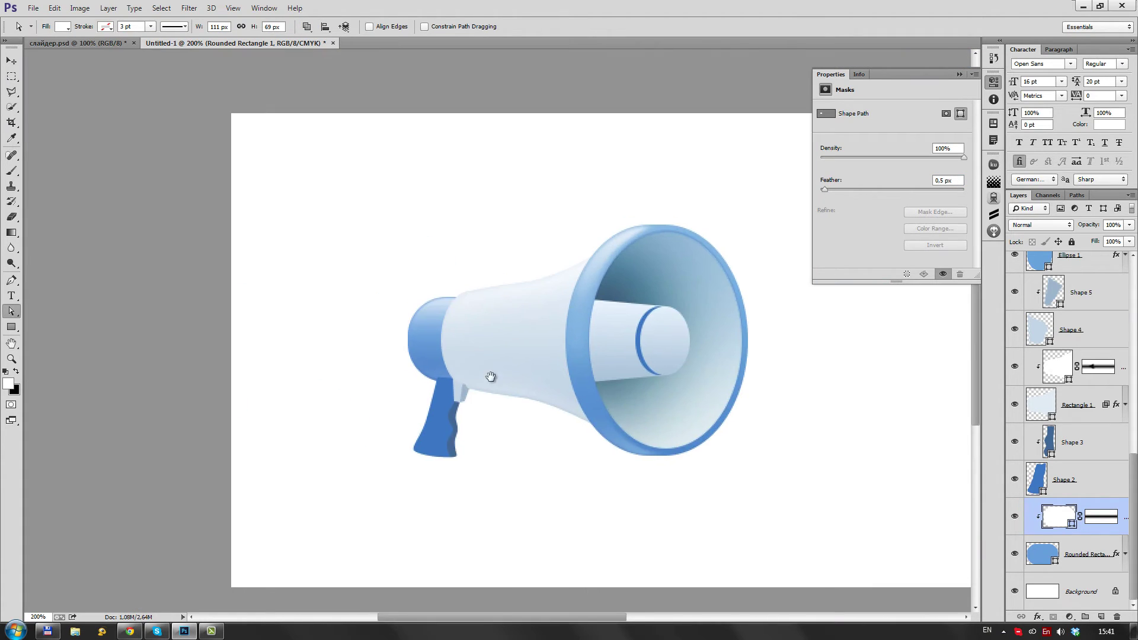
pyautogui.scroll(-1, 326, 334)
pyautogui.scroll(2, 326, 334)
pyautogui.scroll(2, 326, 334)
pyautogui.hotkey('ctrl', 'alt', 'shift', 'n')
# Step: Draw a small rounded-rectangle bar on the rear cap and copy it into four vent slots
pyautogui.scroll(3, 327, 279)
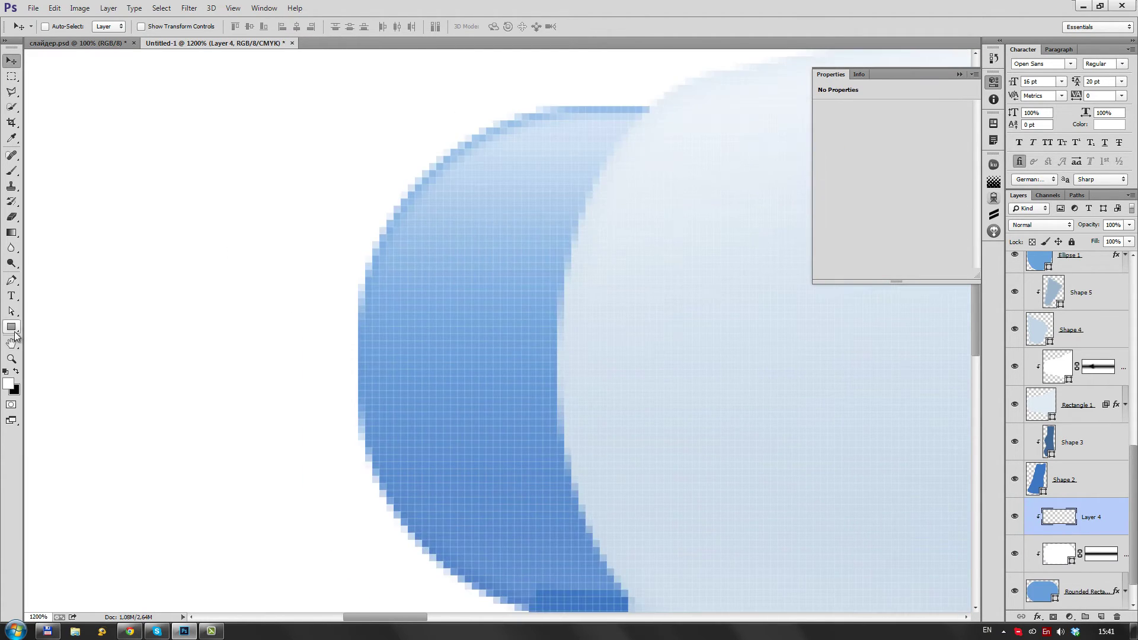
pyautogui.press('u')
pyautogui.moveTo(418, 242)
pyautogui.mouseDown()
pyautogui.moveTo(322, 237)
pyautogui.moveTo(368, 287)
pyautogui.moveTo(380, 373)
pyautogui.mouseUp()
pyautogui.press('a')
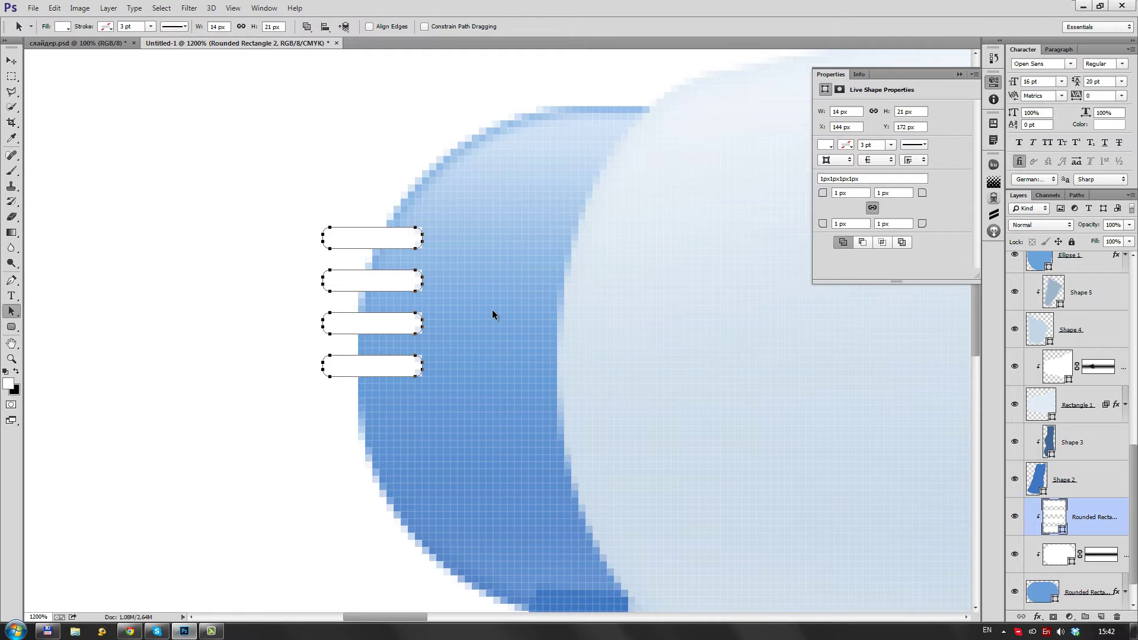
pyautogui.keyDown('shift'); pyautogui.click(343, 322); pyautogui.keyUp('shift')
pyautogui.click(423, 368)
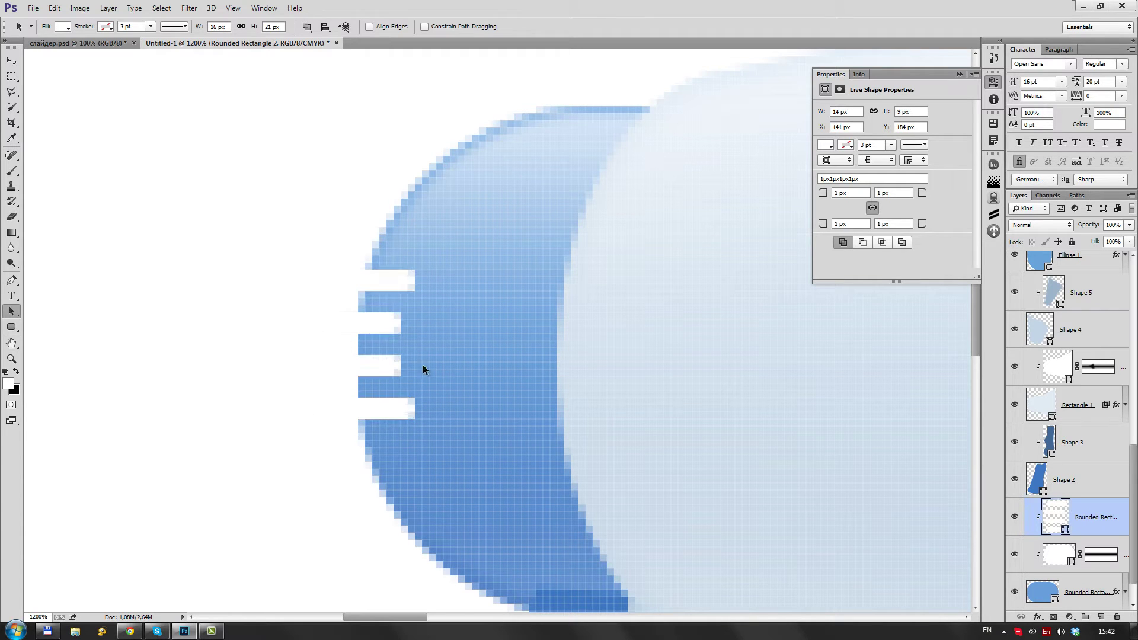
pyautogui.press('Left')
pyautogui.press('Left')
pyautogui.press('Left')
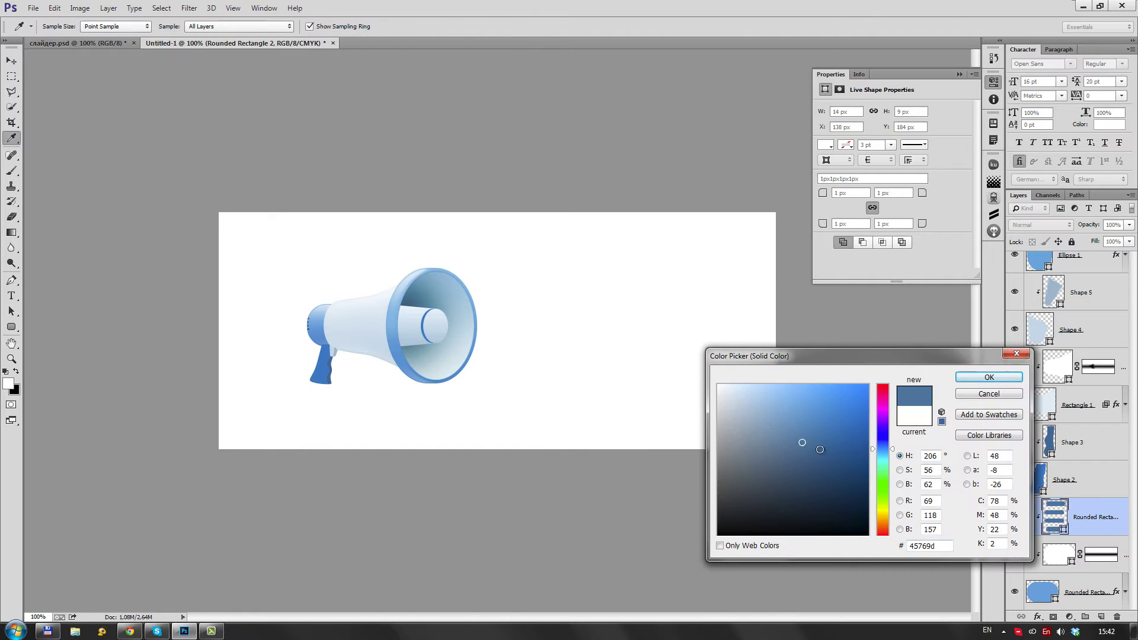
# Step: Fill the bars with #45769d and add a #7ab5e2 drop shadow with distance 1, size 0
pyautogui.click(819, 449)
pyautogui.press('Return')
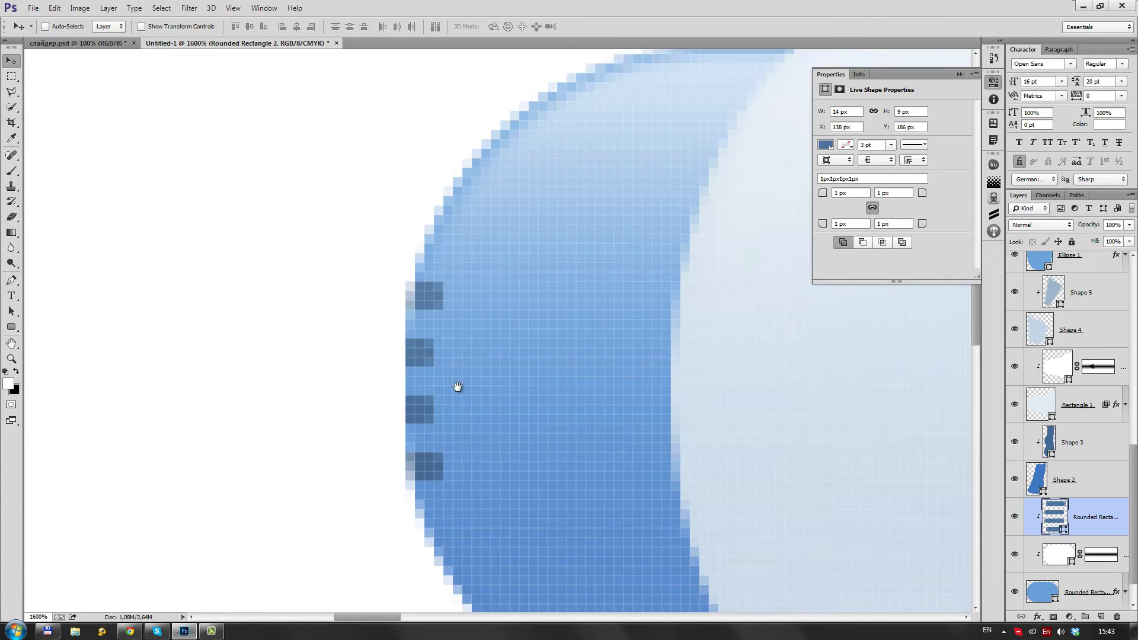
pyautogui.moveTo(932, 252); pyautogui.dragTo(930, 278)
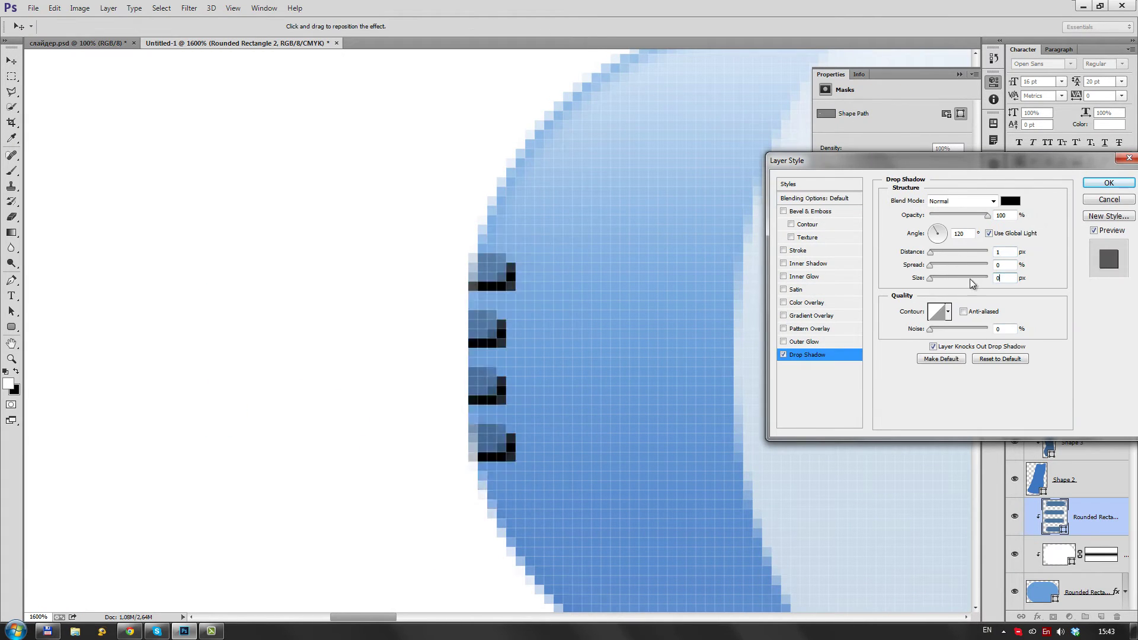
pyautogui.click(1010, 201)
pyautogui.click(805, 441)
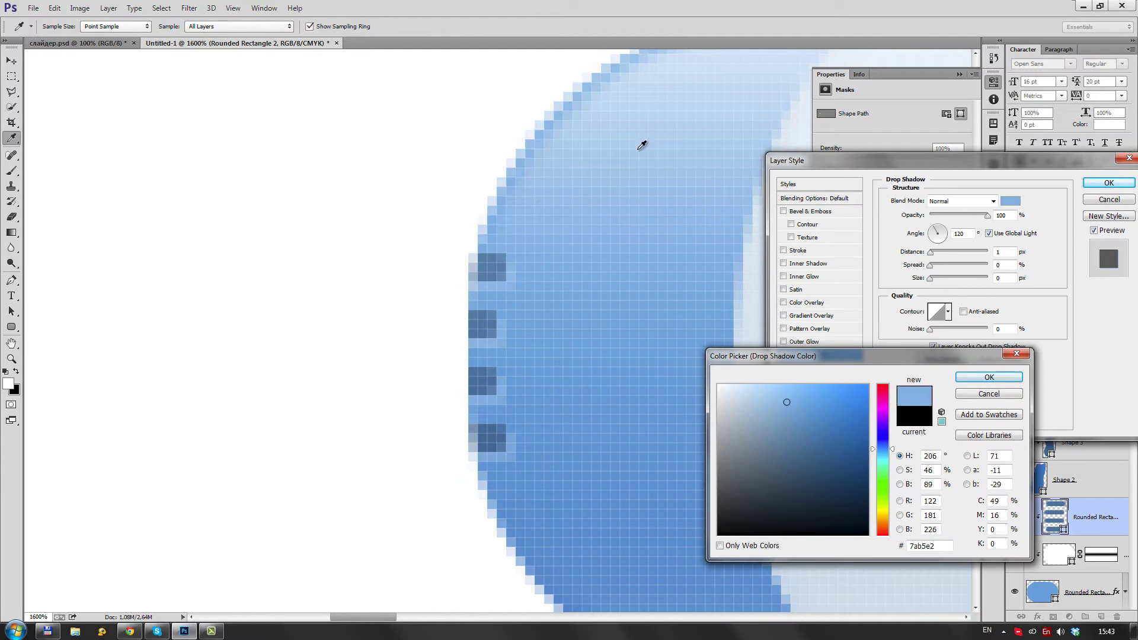
pyautogui.press('Return')
pyautogui.press('Return')
pyautogui.moveTo(538, 350); pyautogui.dragTo(315, 361)
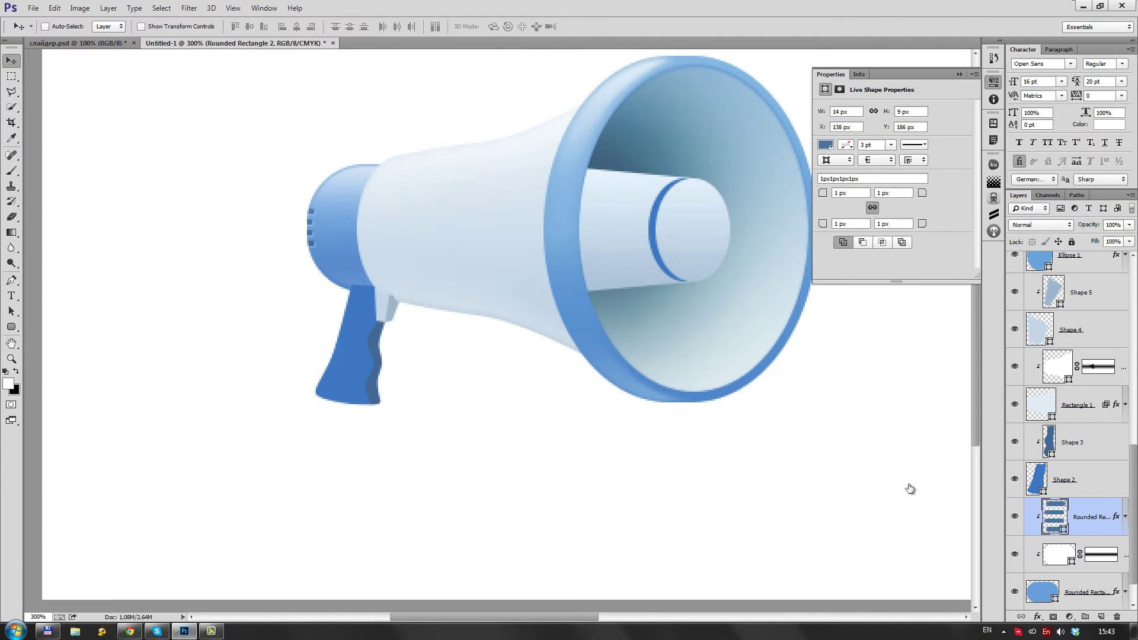
pyautogui.press('Return')
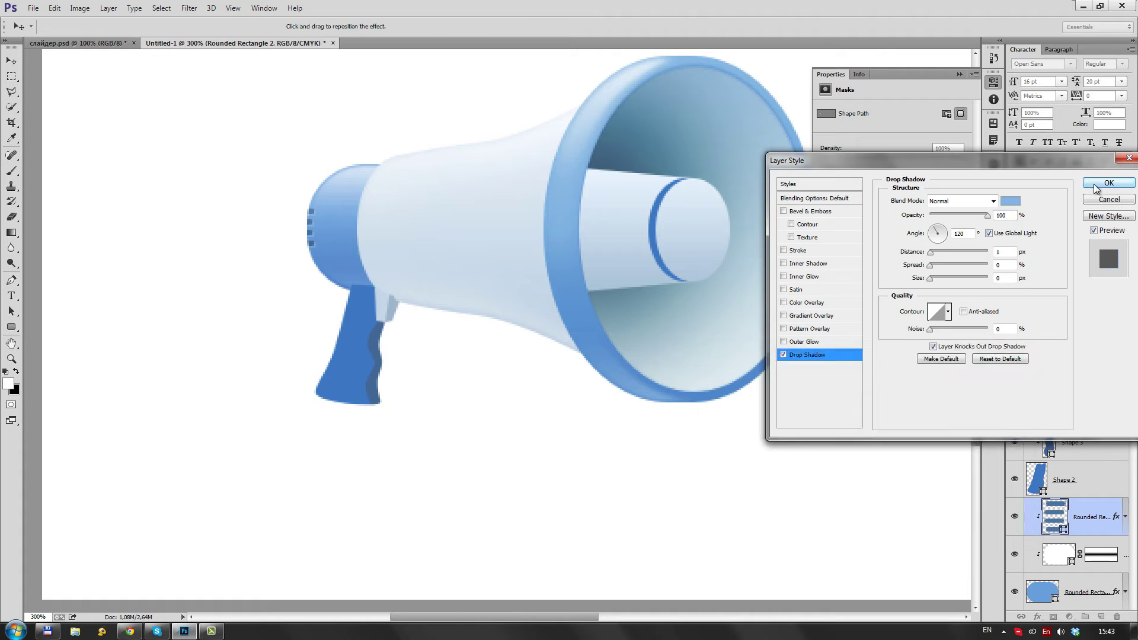
pyautogui.click(1108, 183)
pyautogui.doubleClick(1043, 478)
pyautogui.scroll(2, 412, 311)
# Step: Darken the handle with a clipped black-and-white gradient layer at reduced opacity
pyautogui.press('Return')
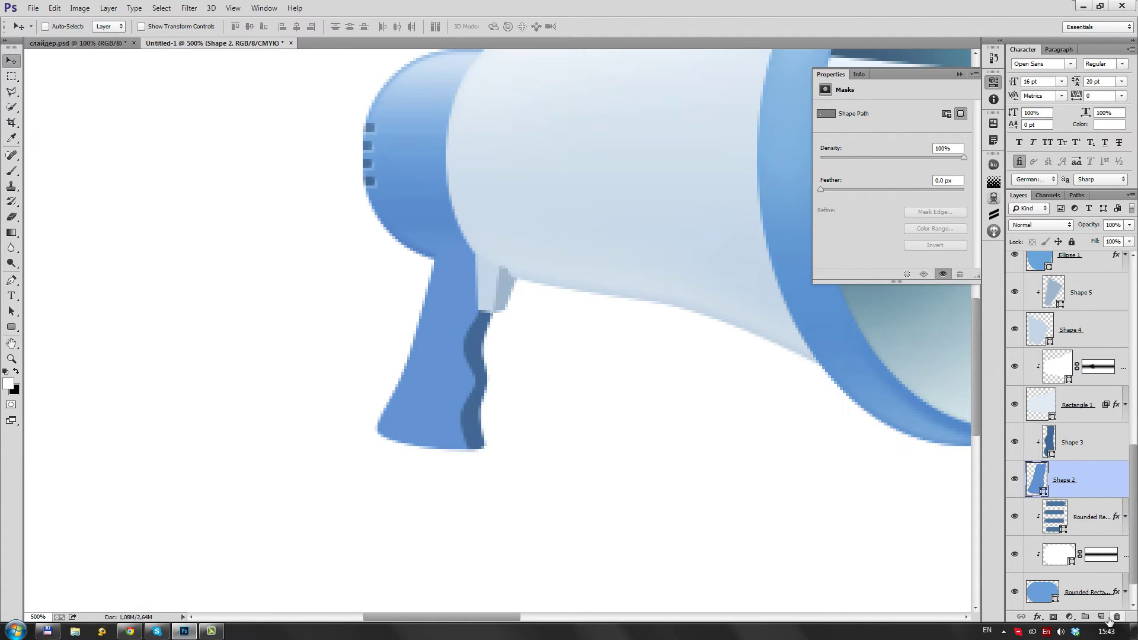
pyautogui.hotkey('ctrl', 'shift', 'alt', 'n')
pyautogui.hotkey('ctrl', 'alt', 'g')
pyautogui.press('g')
pyautogui.press('d')
pyautogui.moveTo(427, 450); pyautogui.dragTo(439, 261)
pyautogui.moveTo(1128, 231); pyautogui.dragTo(1085, 249)
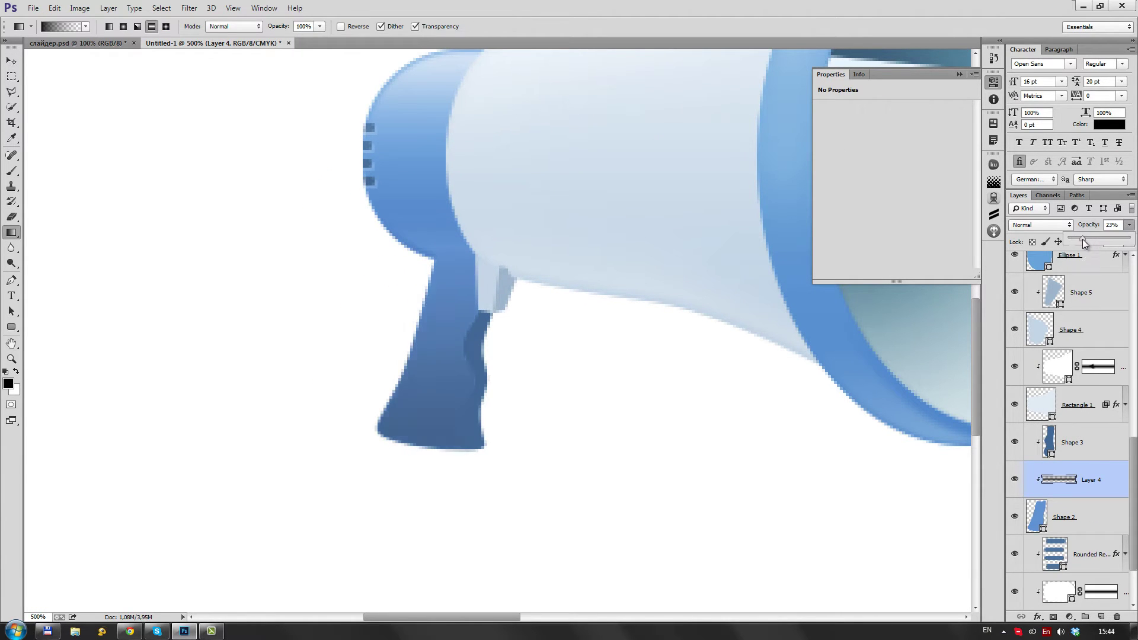
pyautogui.press('v')
# Step: Paint dark shading along the handle's right edge on a clipped layer at 15% opacity
pyautogui.scroll(2, 502, 419)
pyautogui.click(1122, 459)
pyautogui.click(1100, 619)
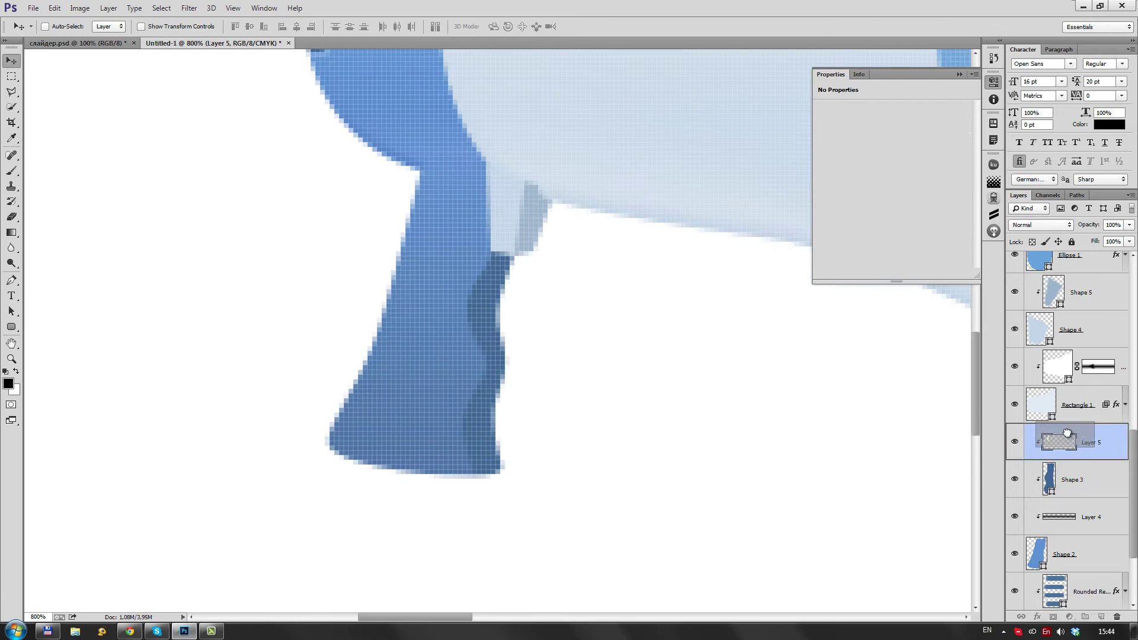
pyautogui.moveTo(1092, 476); pyautogui.dragTo(1098, 511)
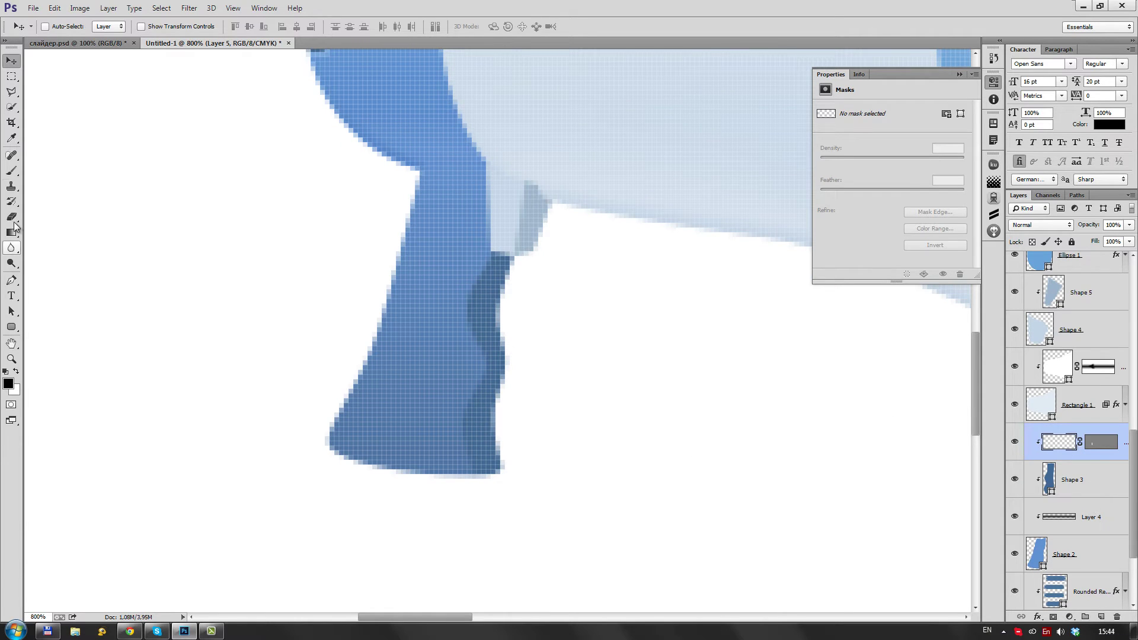
pyautogui.press('b')
pyautogui.moveTo(487, 279); pyautogui.dragTo(476, 389)
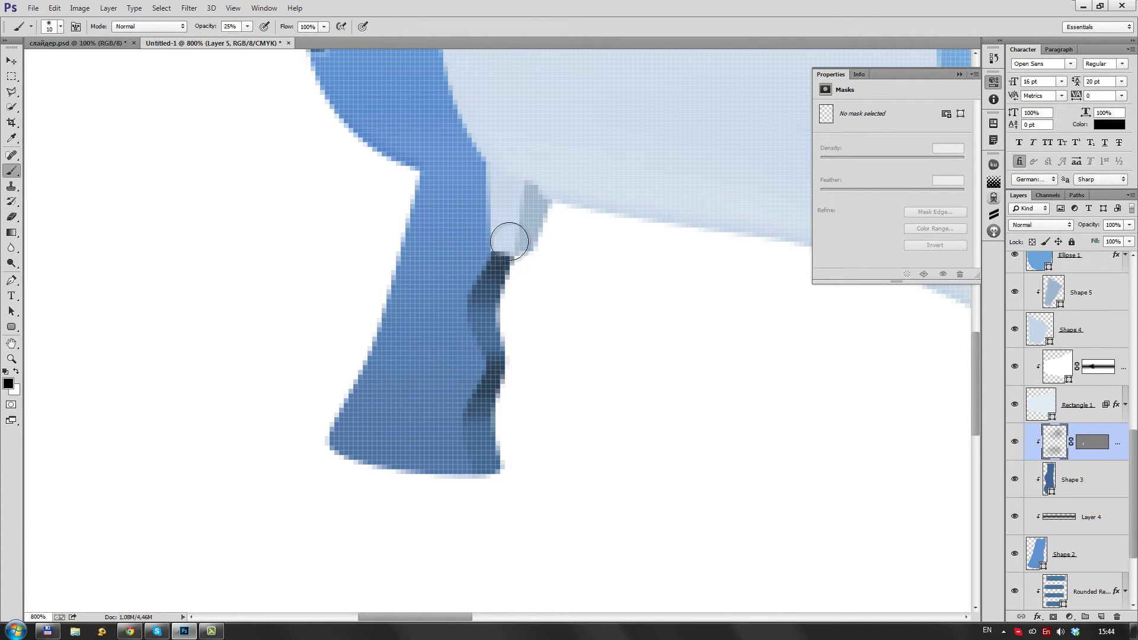
pyautogui.moveTo(1129, 225); pyautogui.dragTo(1079, 241)
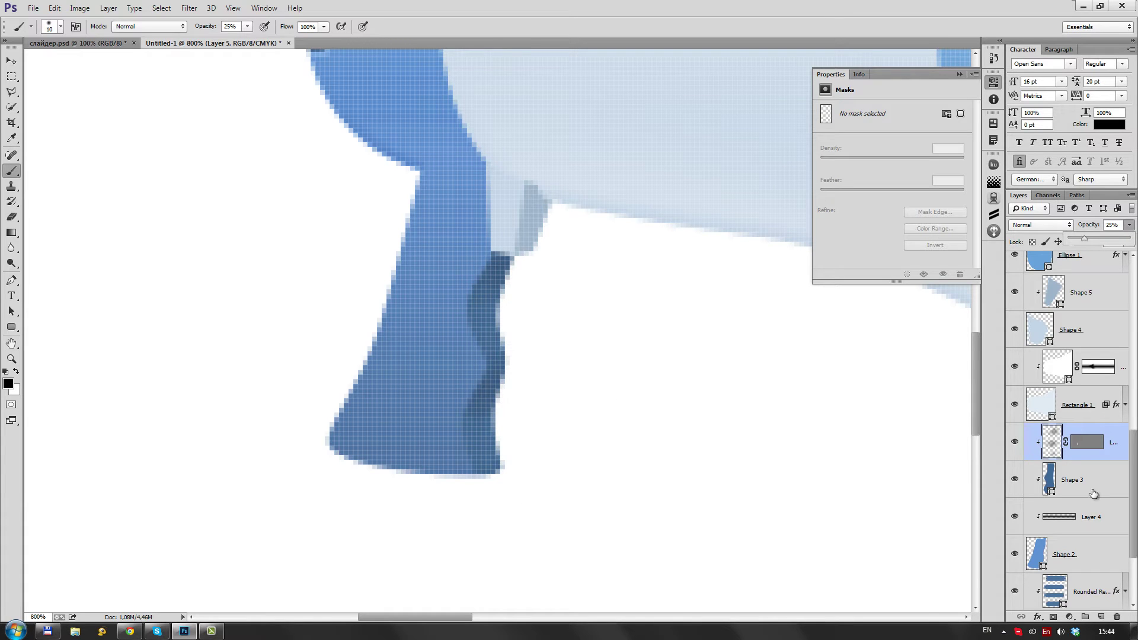
# Step: Paint a soft white highlight along the handle's right edge on a new layer
pyautogui.click(1100, 617)
pyautogui.press('x')
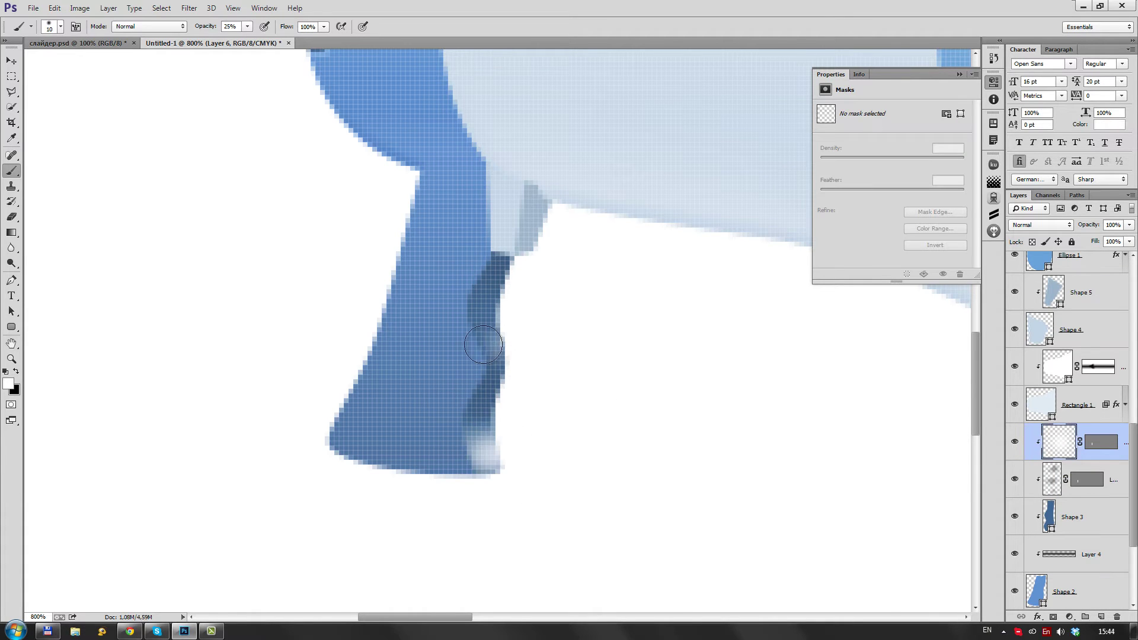
pyautogui.moveTo(483, 345); pyautogui.dragTo(493, 351)
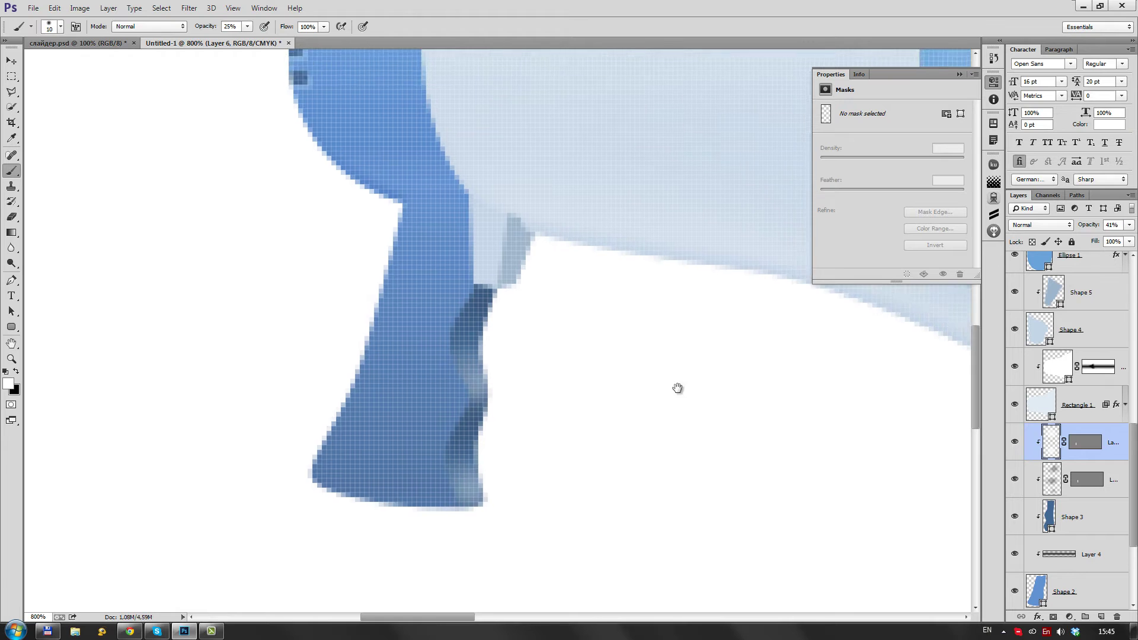
pyautogui.scroll(-5, 678, 386)
pyautogui.scroll(4, 423, 405)
pyautogui.scroll(-4, 423, 405)
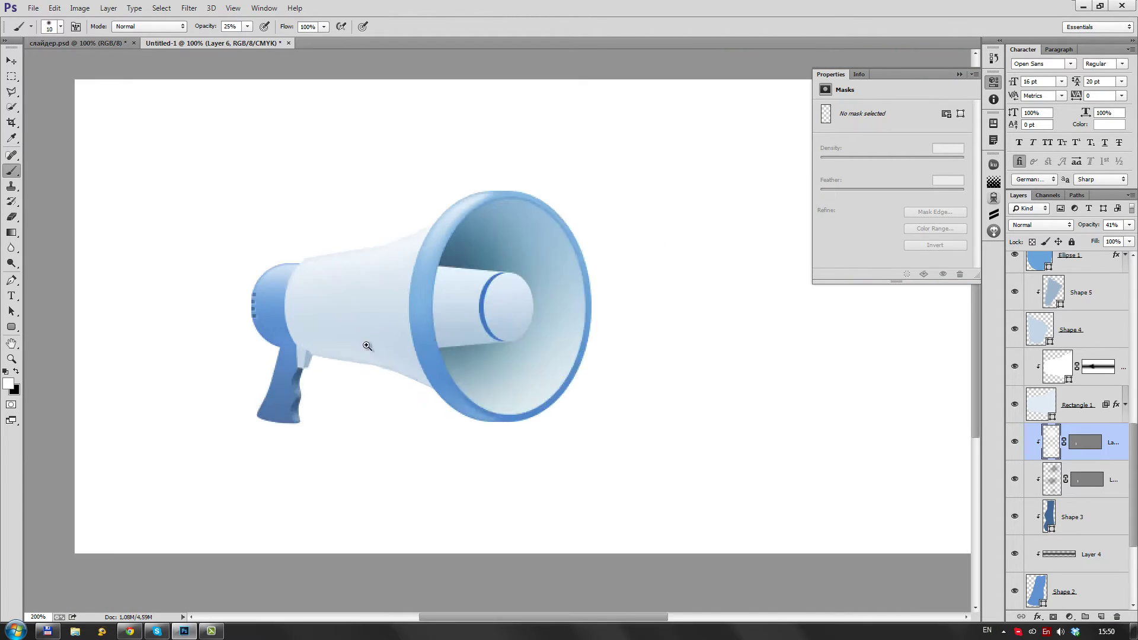
# Step: Select the masked cone layer and add an empty layer above it
pyautogui.moveTo(669, 232); pyautogui.dragTo(313, 521)
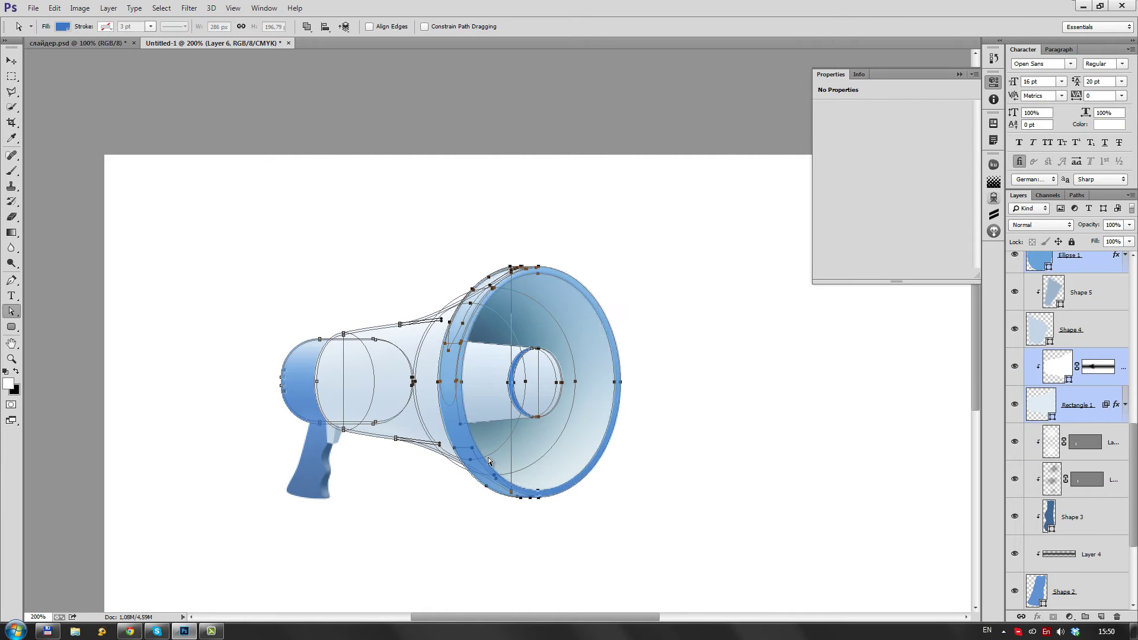
pyautogui.scroll(-1, 428, 273)
pyautogui.scroll(2, 428, 274)
pyautogui.click(428, 274)
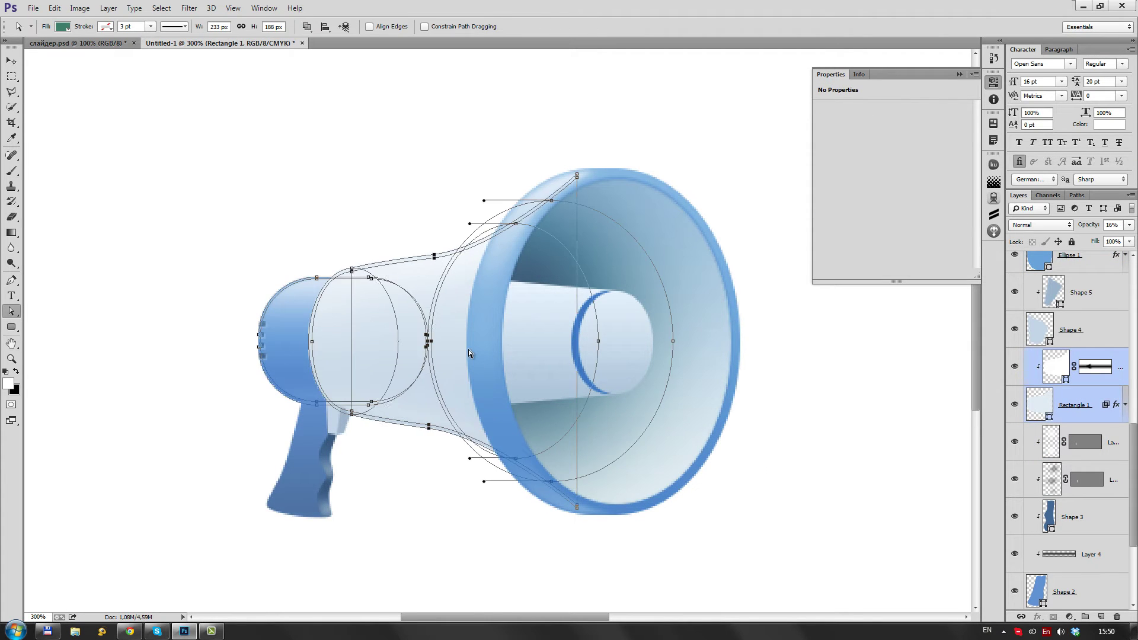
pyautogui.press('v')
pyautogui.scroll(-2, 428, 273)
pyautogui.scroll(2, 426, 300)
pyautogui.scroll(2, 427, 300)
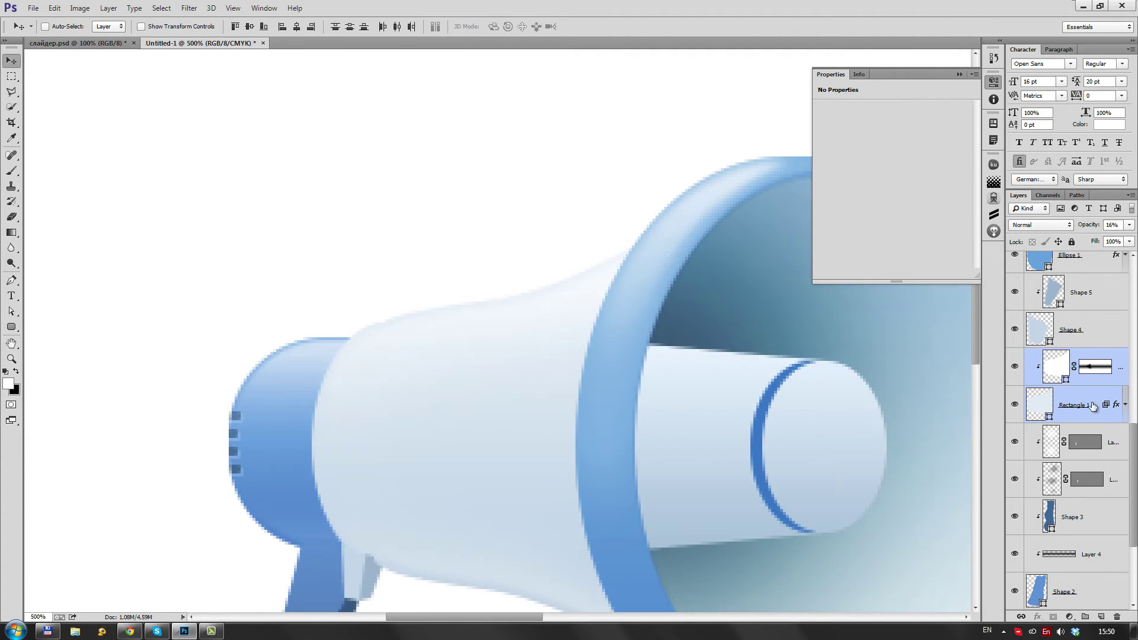
pyautogui.hotkey('ctrl', 'shift', 'alt', 'n')
pyautogui.press('p')
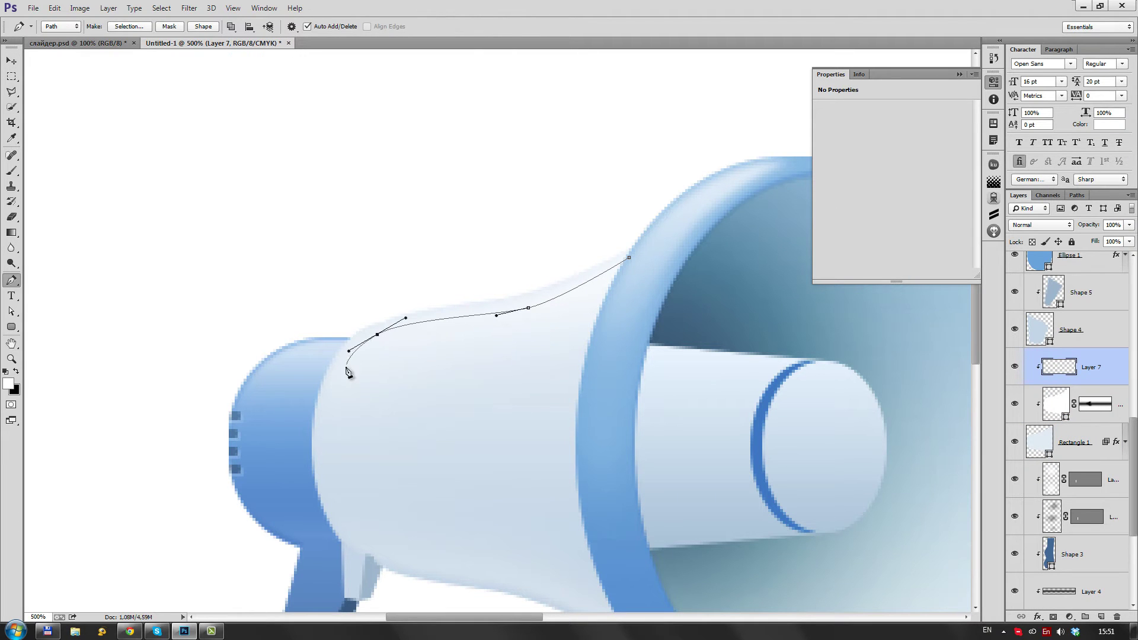
# Step: Close the cone-top path into a white highlight shape at 40% opacity
pyautogui.click(204, 27)
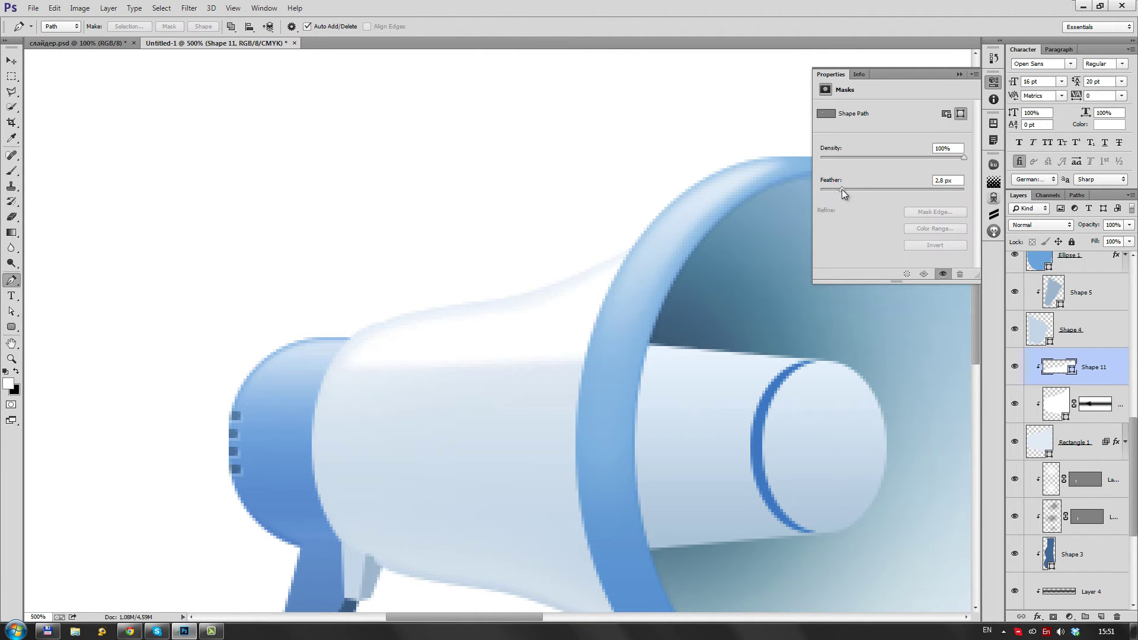
pyautogui.scroll(-3, 449, 386)
pyautogui.scroll(1, 474, 391)
pyautogui.press('4')
pyautogui.scroll(1, 533, 403)
pyautogui.scroll(1, 563, 407)
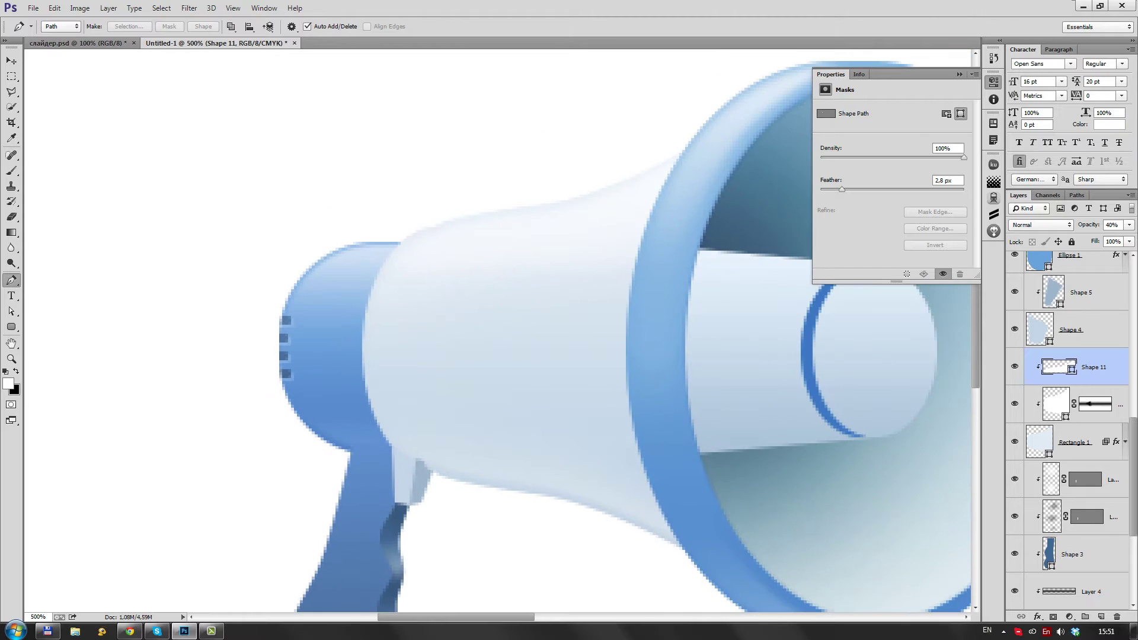
# Step: Add a layer and close a path along the lower cone into the Shape 12 shadow
pyautogui.click(1101, 616)
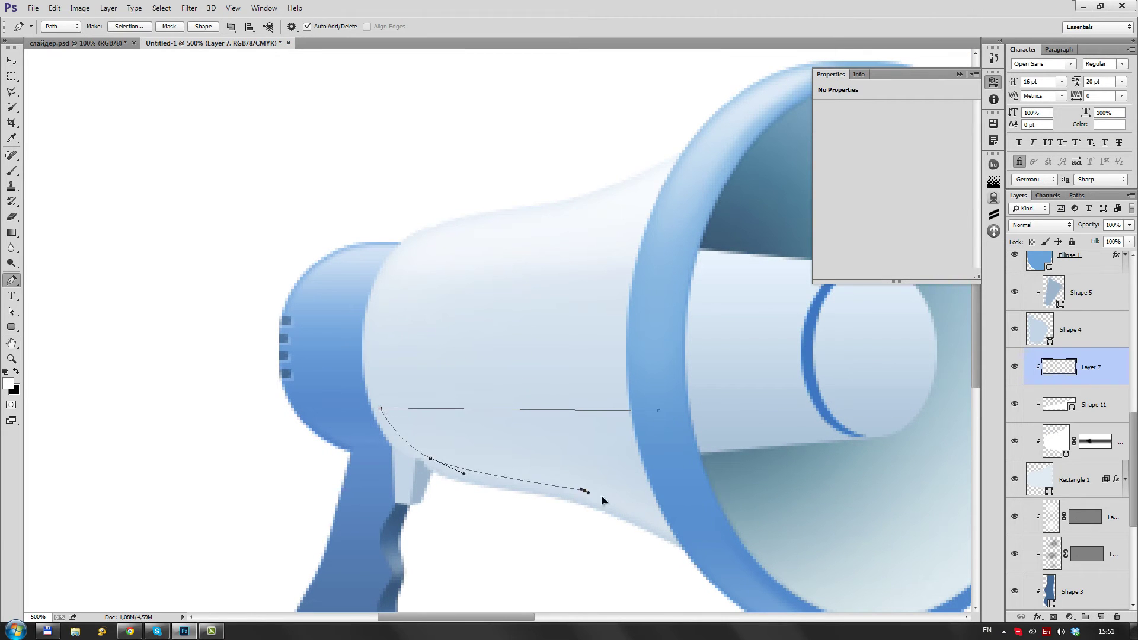
pyautogui.click(203, 26)
pyautogui.doubleClick(1058, 366)
pyautogui.click(973, 376)
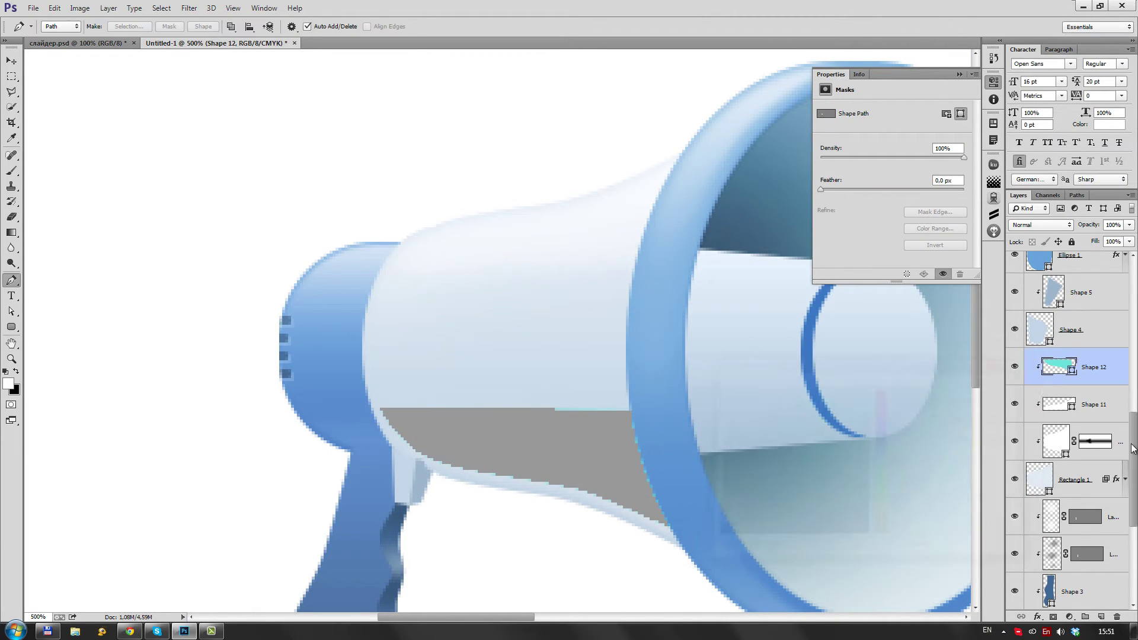
pyautogui.doubleClick(1096, 487)
pyautogui.click(939, 291)
pyautogui.press('Escape')
pyautogui.click(1094, 367)
pyautogui.hotkey('ctrl', '1')
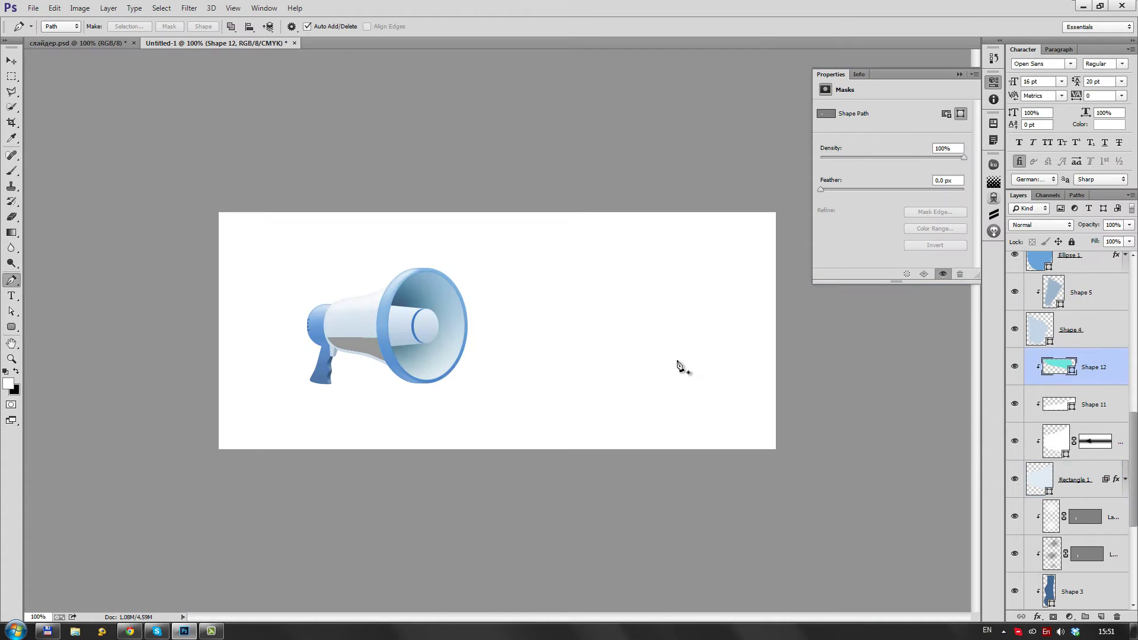
# Step: Fill Shape 12 with blue, feather it 9.2 px and set its opacity to 43%
pyautogui.doubleClick(1058, 366)
pyautogui.moveTo(883, 461); pyautogui.dragTo(884, 486)
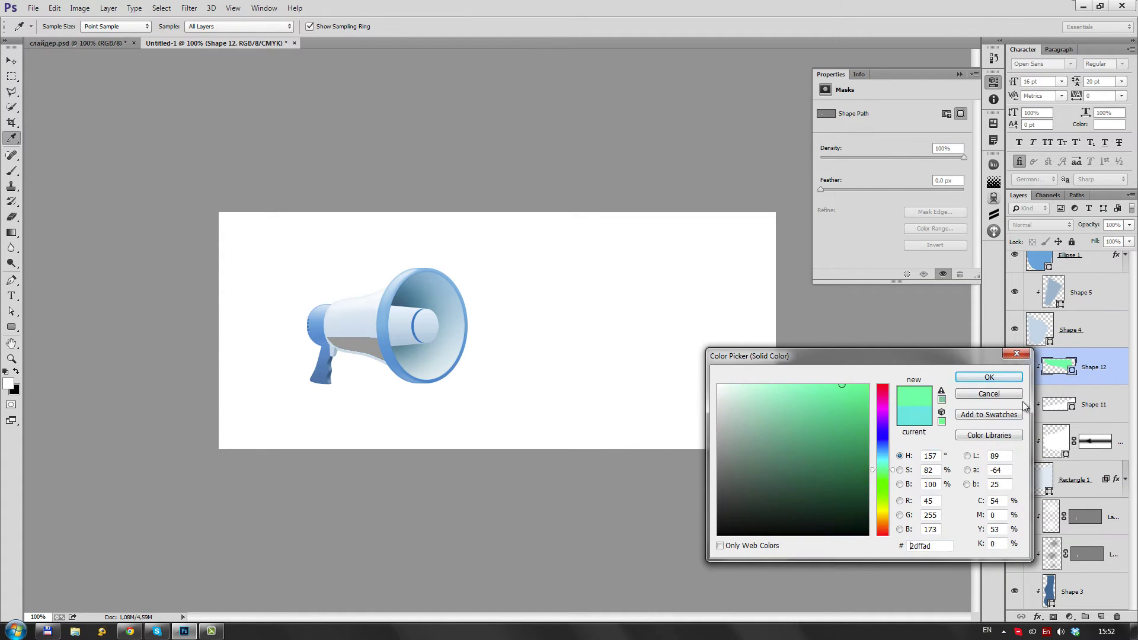
pyautogui.press('Return')
pyautogui.scroll(2, 326, 341)
pyautogui.doubleClick(1058, 366)
pyautogui.click(833, 458)
pyautogui.press('Return')
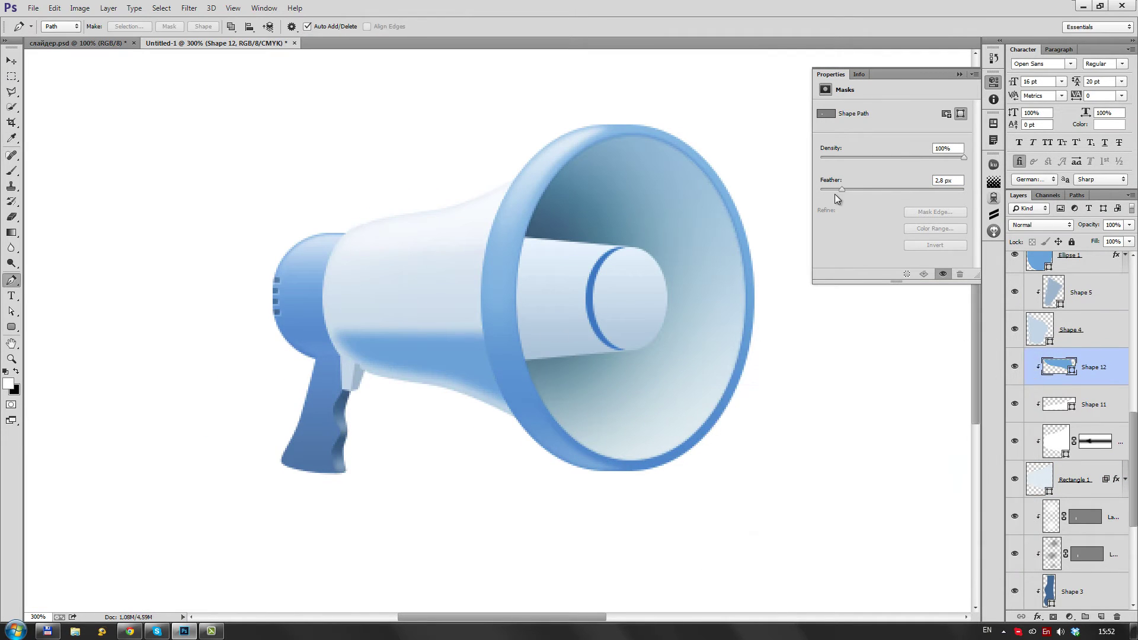
pyautogui.moveTo(841, 189); pyautogui.dragTo(875, 190)
pyautogui.moveTo(1100, 239); pyautogui.dragTo(1093, 238)
pyautogui.scroll(1, 678, 363)
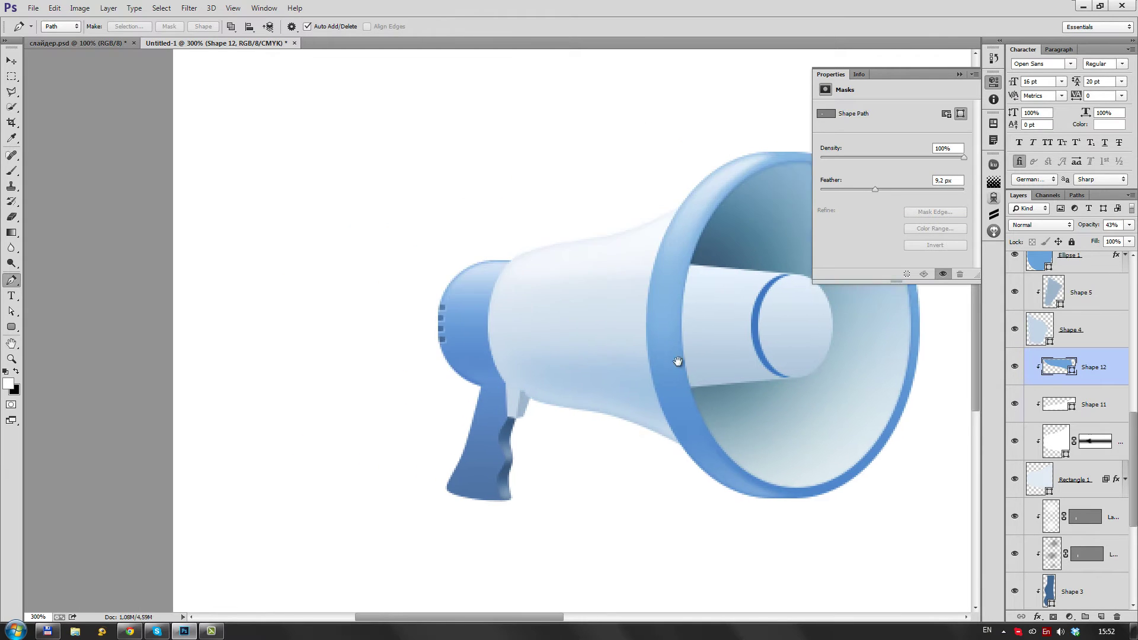
pyautogui.press('t')
pyautogui.click(340, 192)
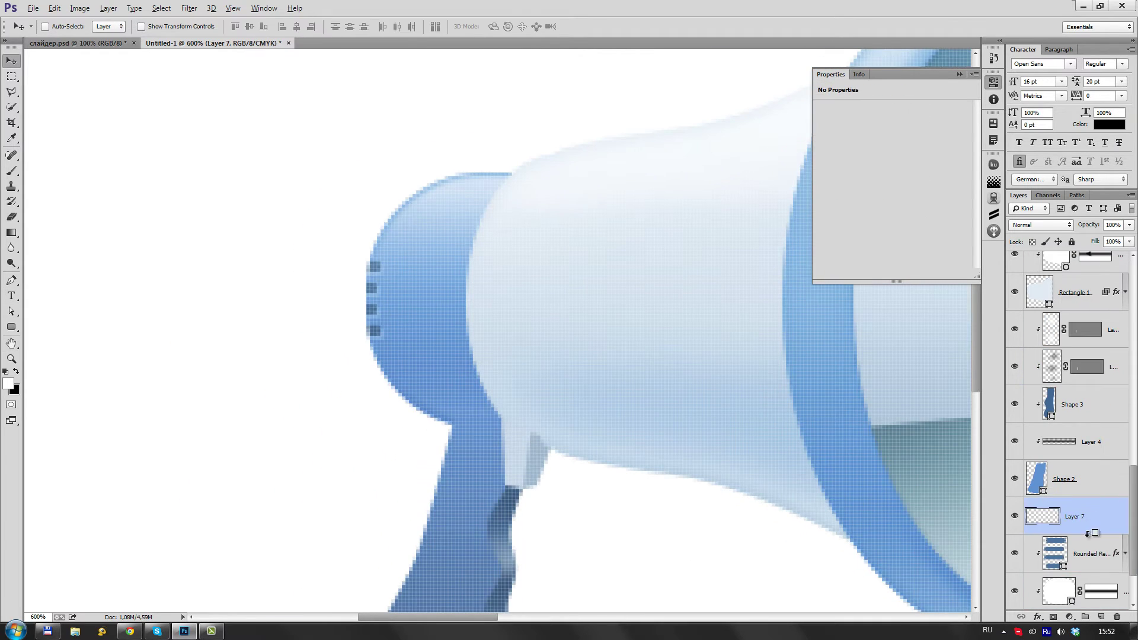
# Step: Clip a new layer to the rear cap and pen Shape 13 on it with a trial fill
pyautogui.keyDown('alt'); pyautogui.click(1087, 534); pyautogui.keyUp('alt')
pyautogui.press('p')
pyautogui.click(374, 338)
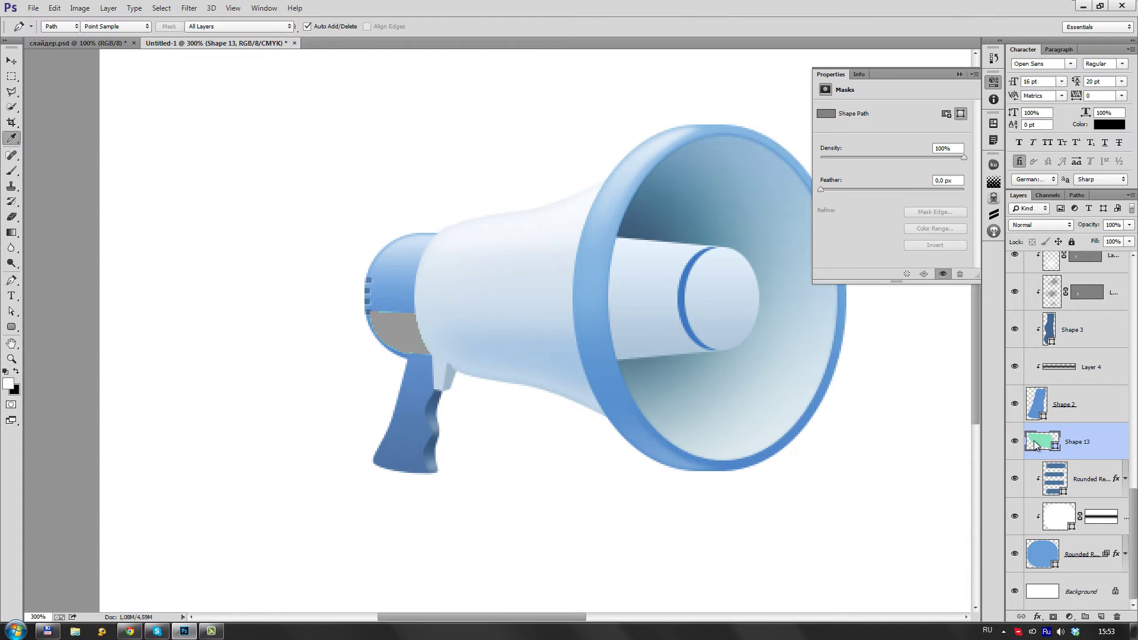
pyautogui.doubleClick(1034, 440)
pyautogui.moveTo(885, 437); pyautogui.dragTo(884, 509)
pyautogui.press('Return')
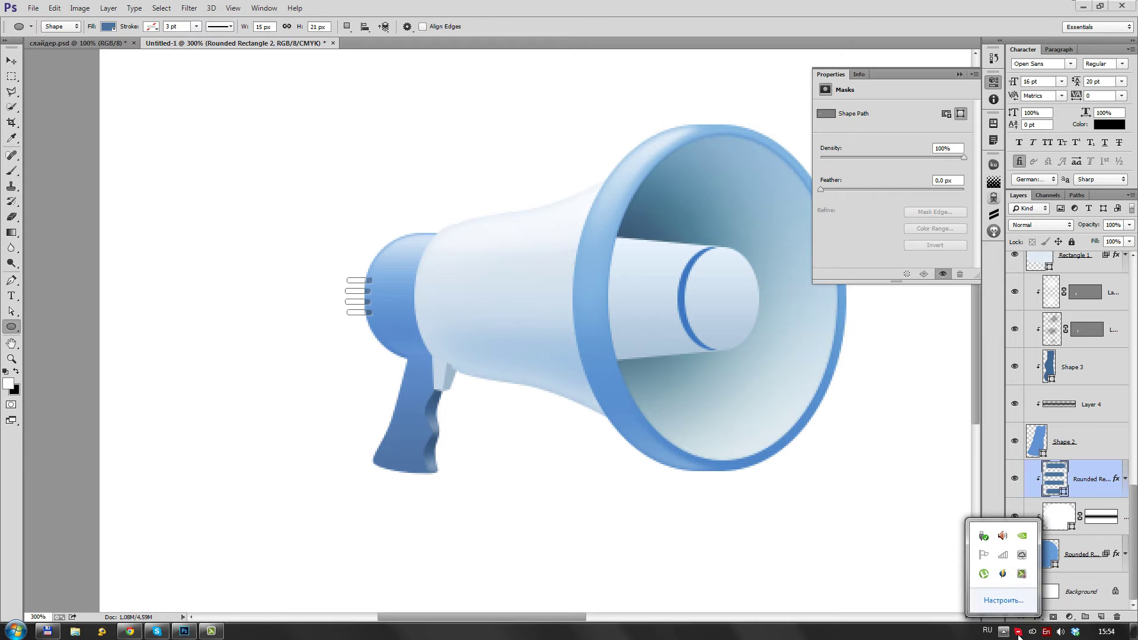
# Step: Add a two-line text note reading 'gtл' and 'вроде починилось' on the canvas
pyautogui.press('t')
pyautogui.click(230, 233)
pyautogui.write('gt')
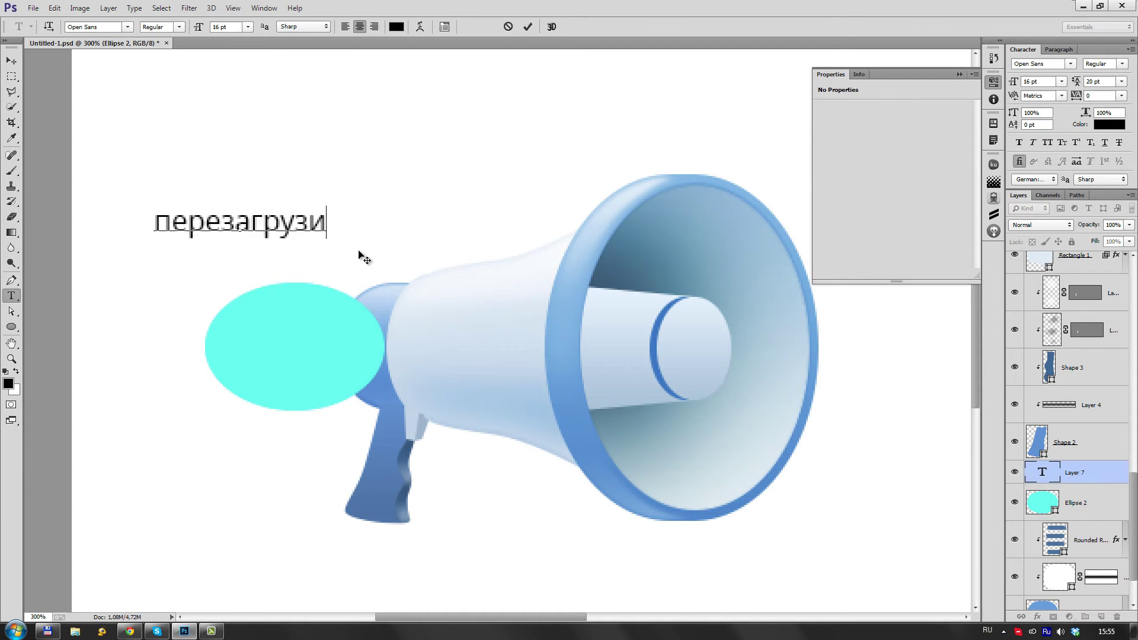
pyautogui.write('л')
pyautogui.press('Return')
pyautogui.write('вроде починилось')
pyautogui.hotkey('ctrl', 'Return')
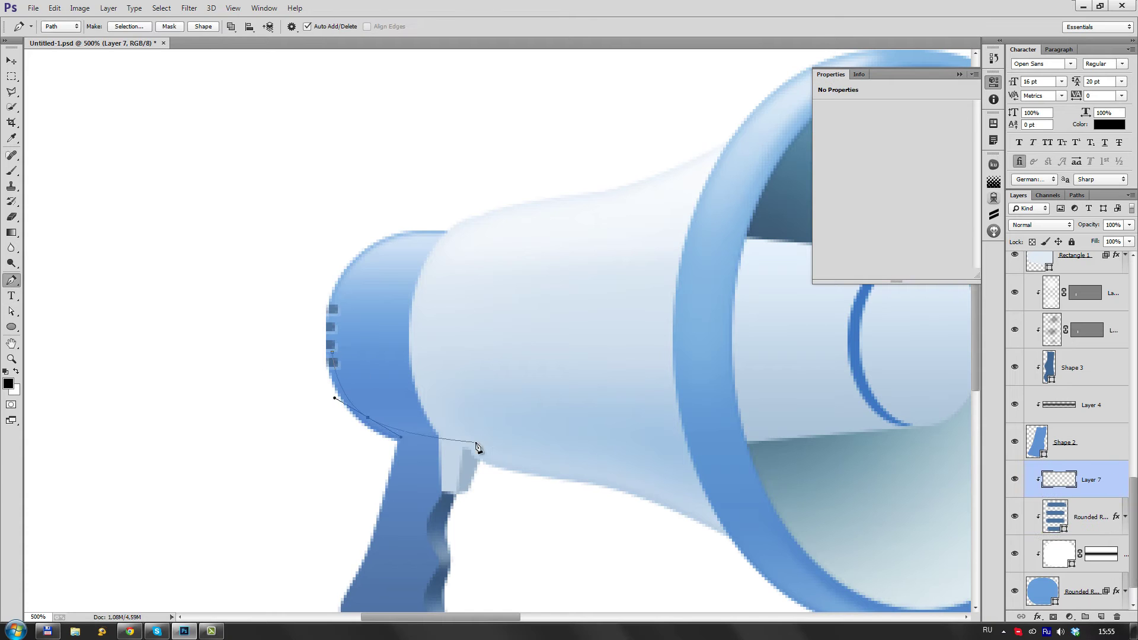
# Step: Turn the cap's lower path into a teal shape feathered 6.7 px at 50% opacity
pyautogui.click(203, 26)
pyautogui.doubleClick(1059, 479)
pyautogui.click(854, 407)
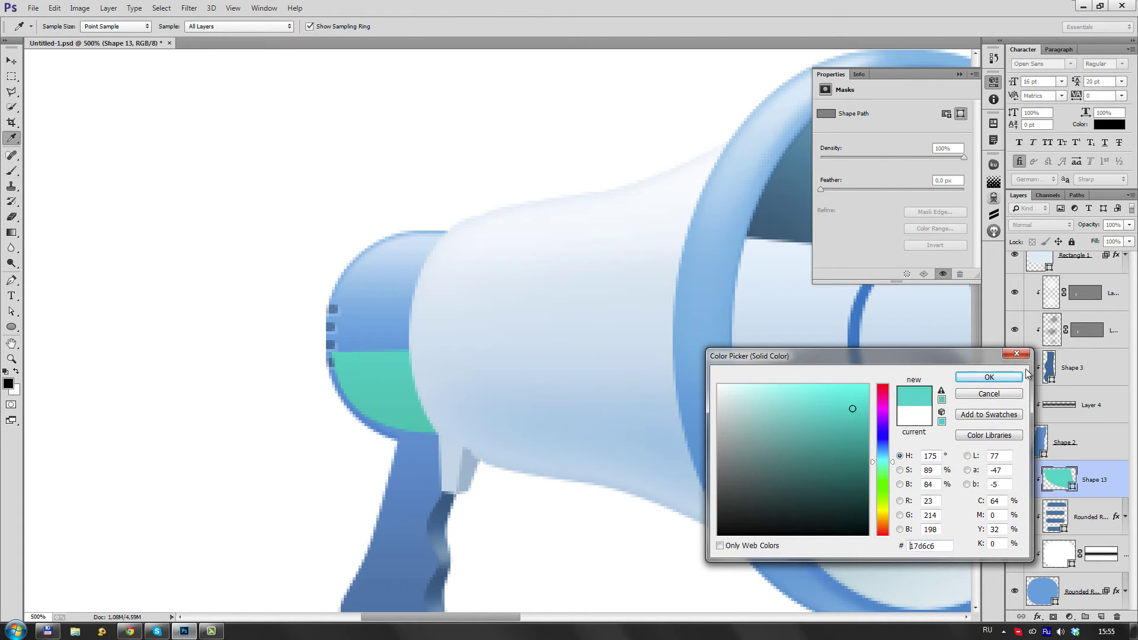
pyautogui.click(991, 376)
pyautogui.moveTo(821, 190); pyautogui.dragTo(865, 191)
pyautogui.press('v')
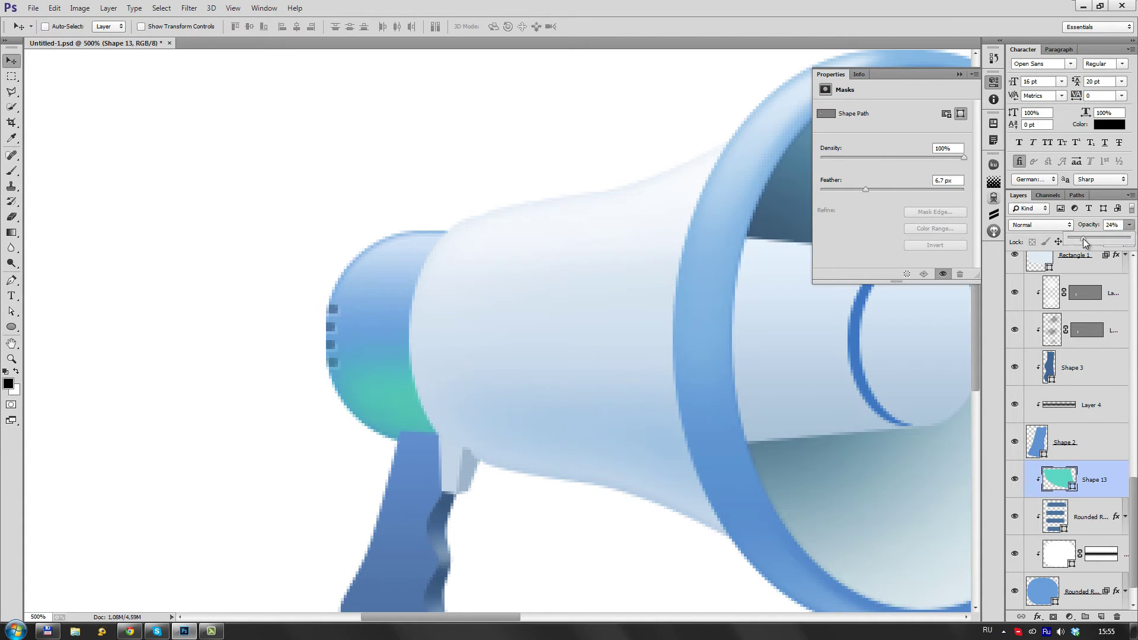
pyautogui.moveTo(1084, 243); pyautogui.dragTo(1100, 243)
pyautogui.hotkey('ctrl', '1')
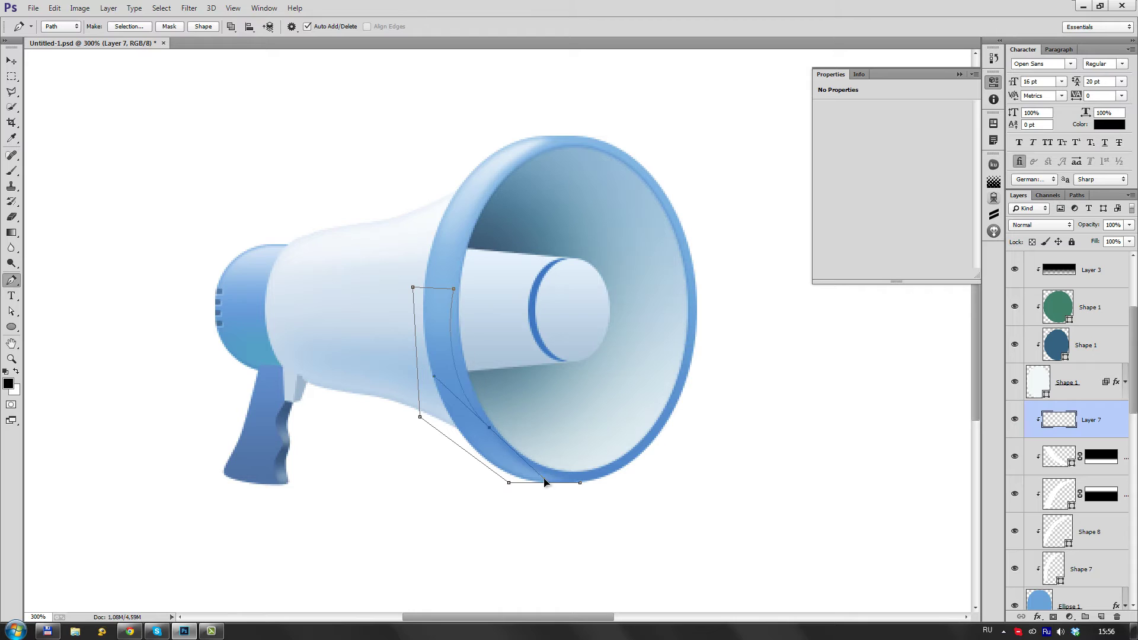
# Step: Close the lower-left rim path as a #2ee9c4 shape, feathered 7.2 px at 66% opacity
pyautogui.click(580, 484)
pyautogui.click(203, 26)
pyautogui.doubleClick(1058, 419)
pyautogui.click(838, 399)
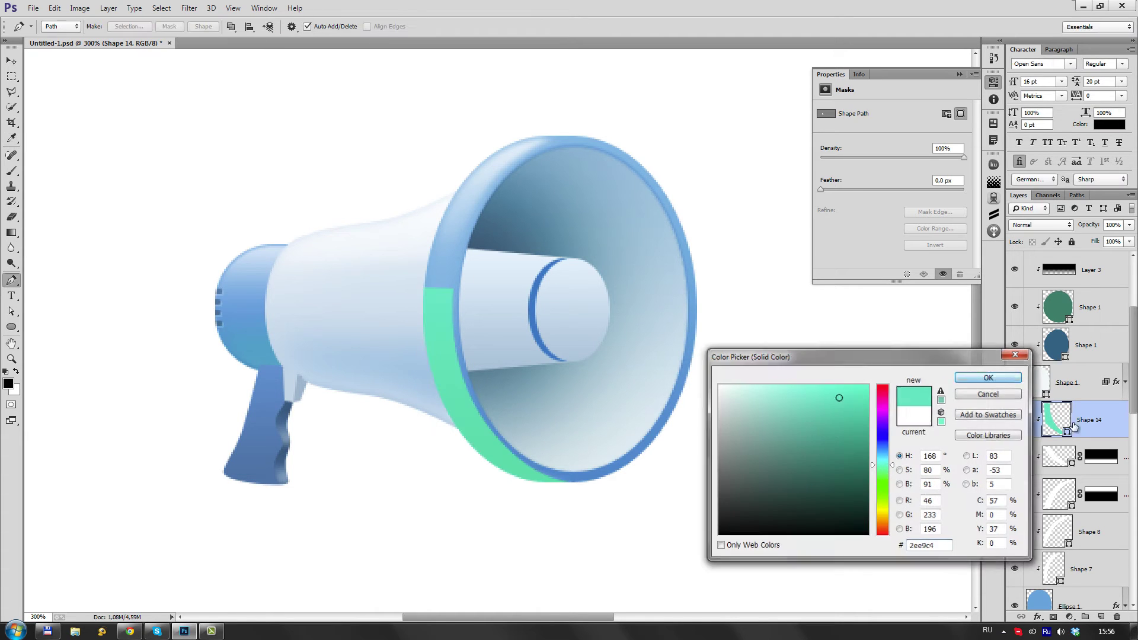
pyautogui.click(954, 374)
pyautogui.moveTo(853, 190); pyautogui.dragTo(868, 190)
pyautogui.moveTo(1087, 236); pyautogui.dragTo(1109, 243)
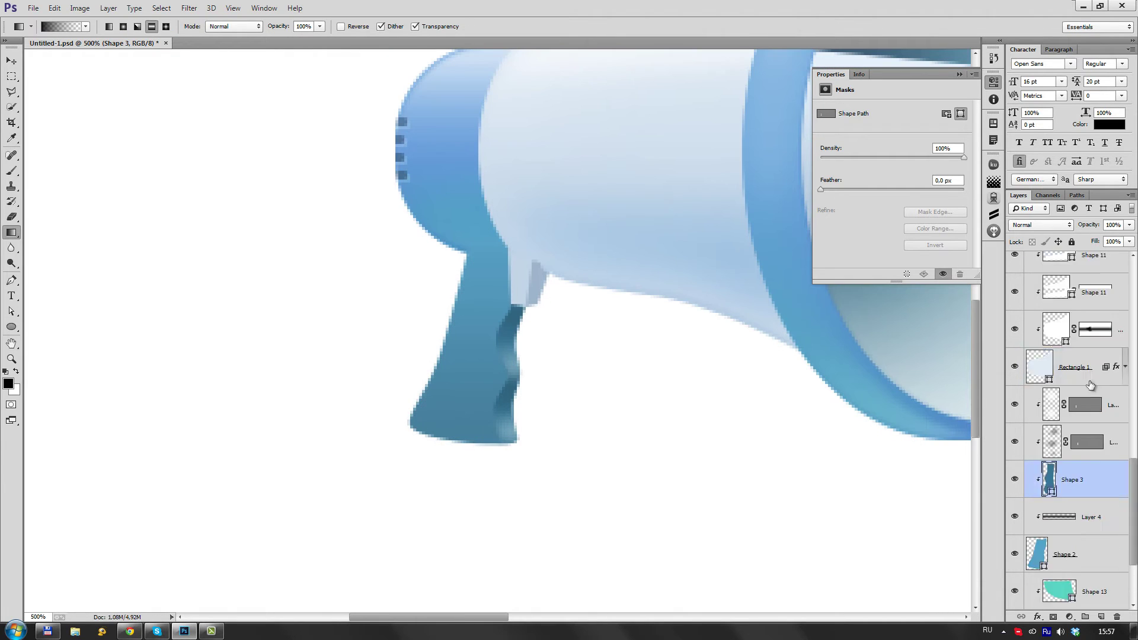
# Step: Feather the handle shading shape slightly and lower its opacity to 45%
pyautogui.click(11, 279)
pyautogui.scroll(3, 474, 443)
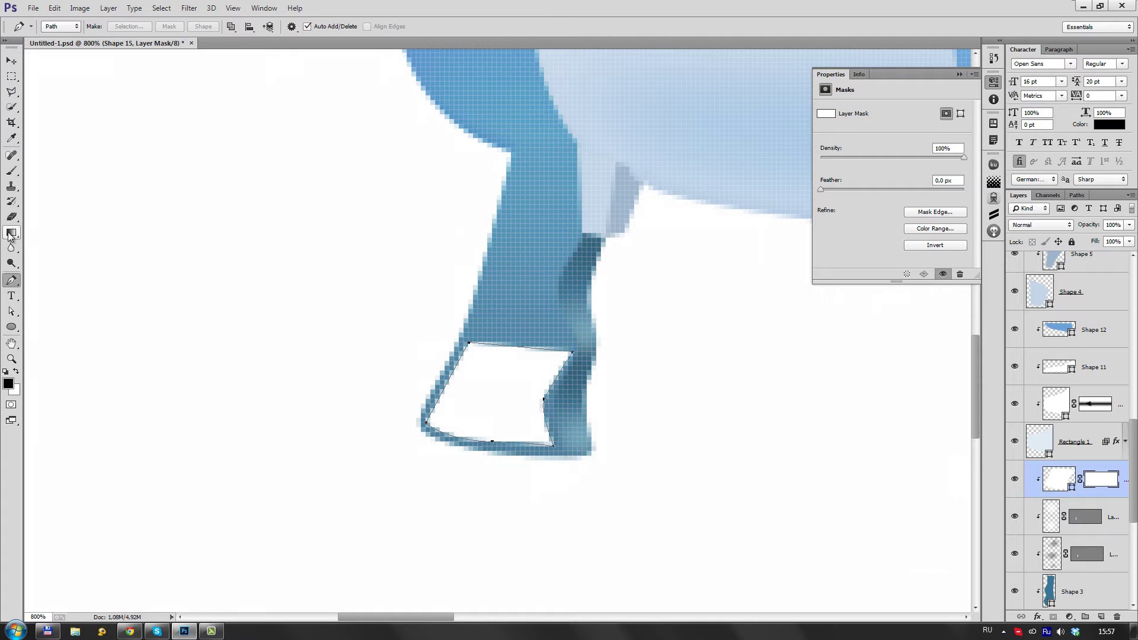
pyautogui.click(1059, 479)
pyautogui.moveTo(820, 189); pyautogui.dragTo(832, 190)
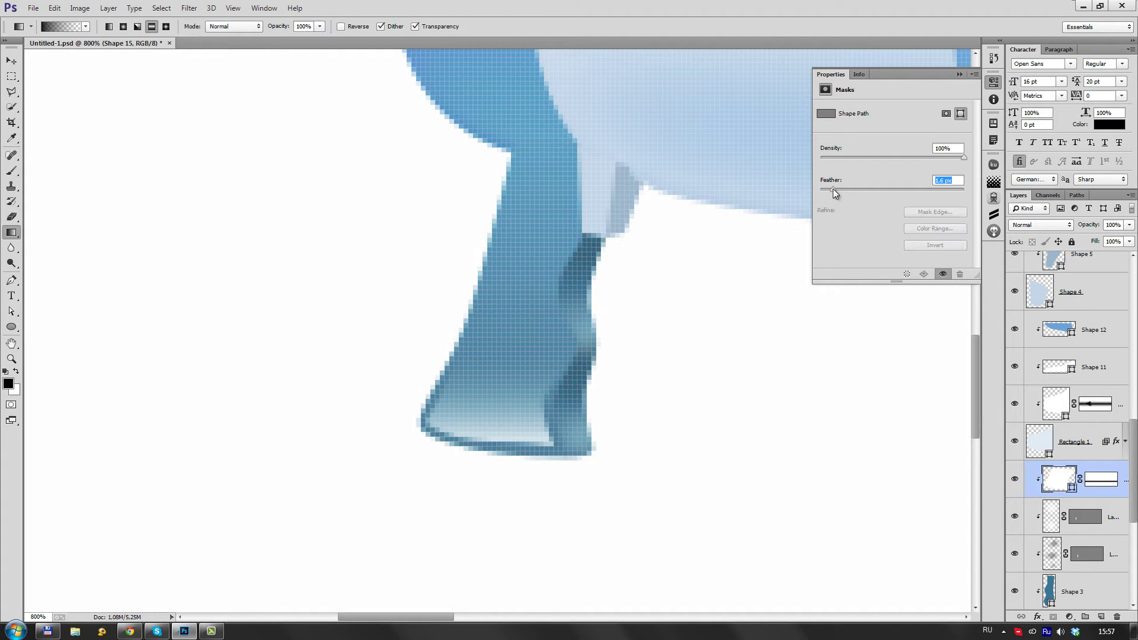
pyautogui.moveTo(1129, 225); pyautogui.dragTo(1096, 239)
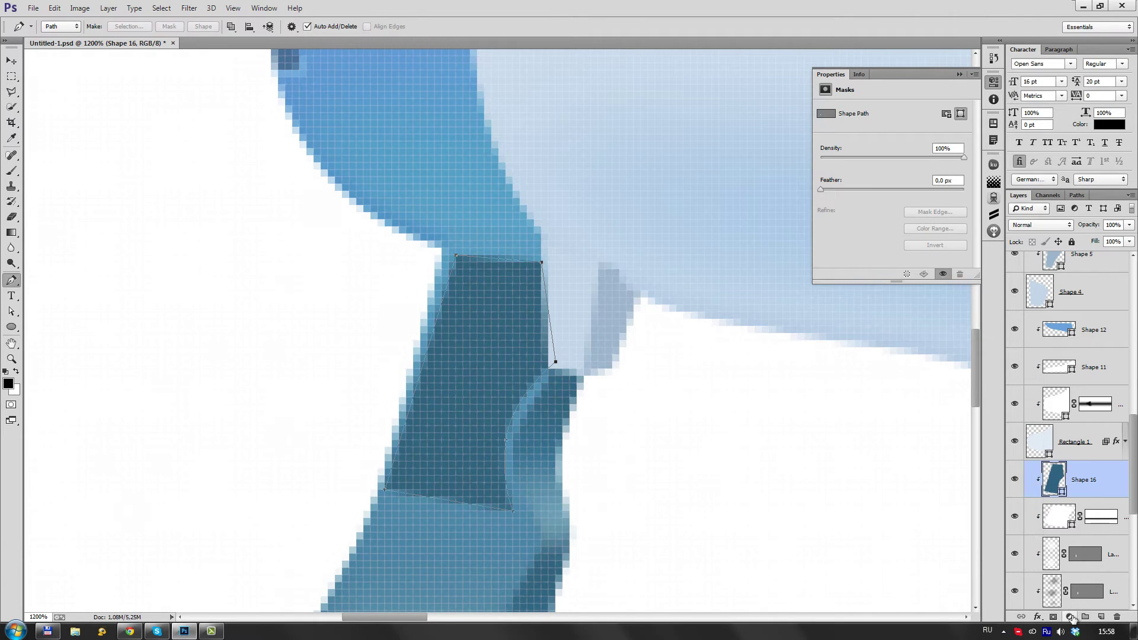
# Step: Recolour the handle shading Shape 16 to teal
pyautogui.hotkey('ctrl', '2')
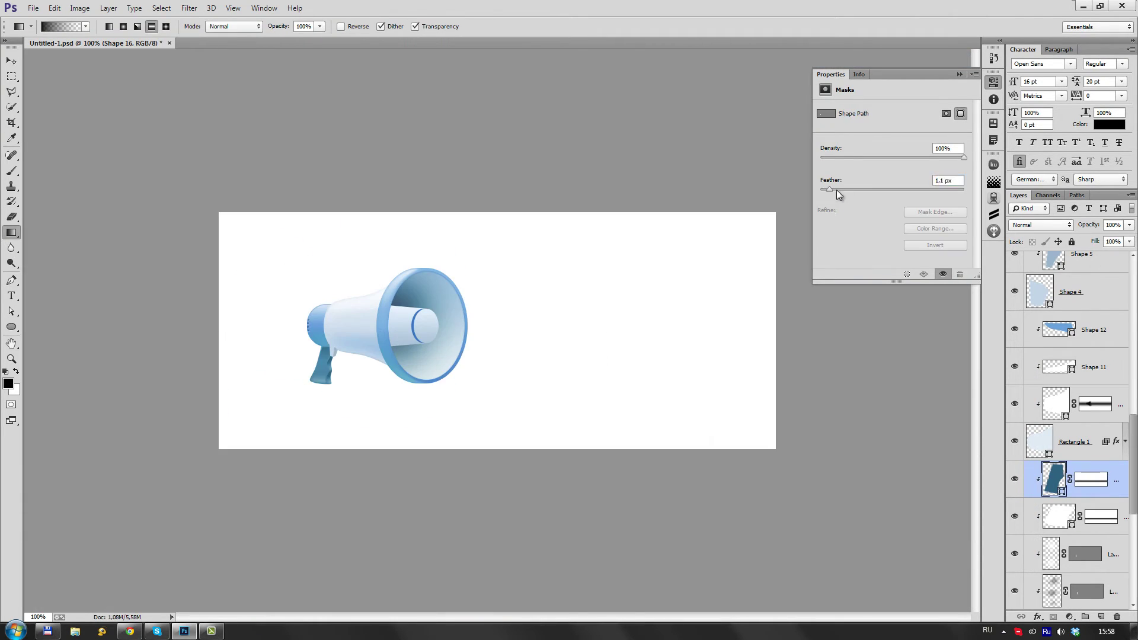
pyautogui.hotkey('ctrl', '+')
pyautogui.hotkey('ctrl', '+')
pyautogui.press('v')
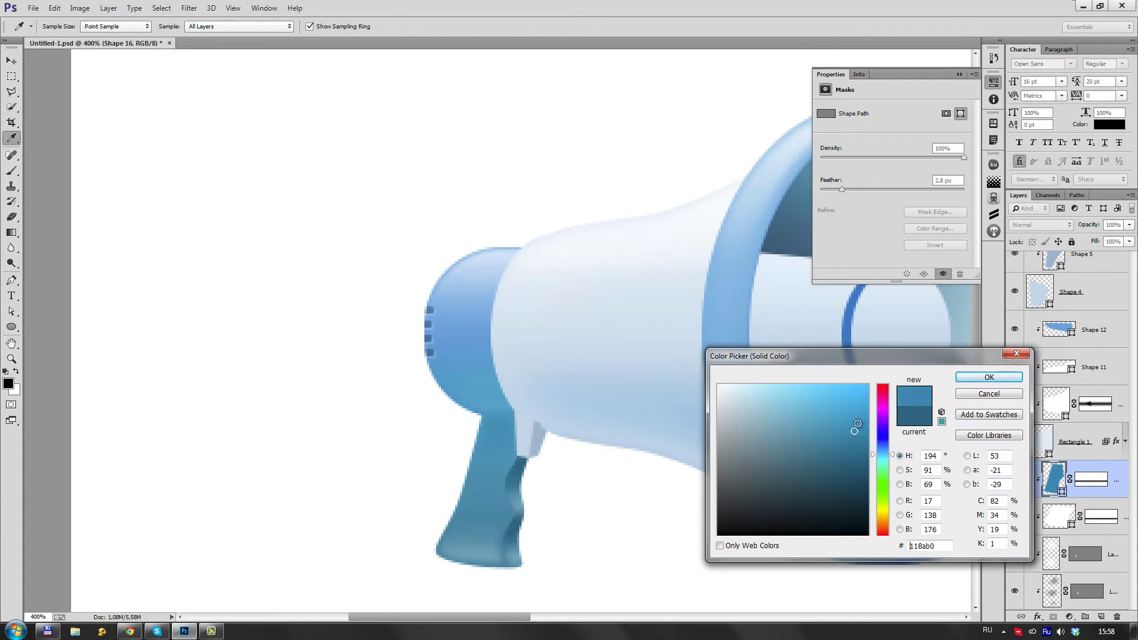
pyautogui.click(867, 440)
pyautogui.click(887, 457)
pyautogui.click(1001, 382)
pyautogui.hotkey('ctrl', '1')
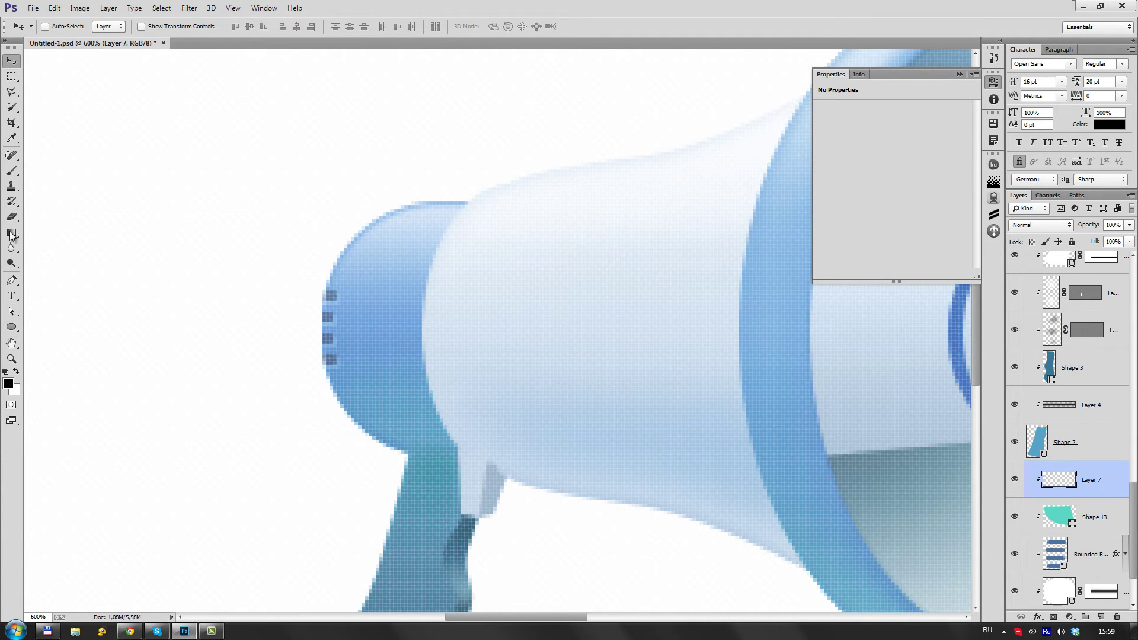
# Step: Draw Shape 17 along the rear cap's edge, feathered 1.8 px
pyautogui.press('p')
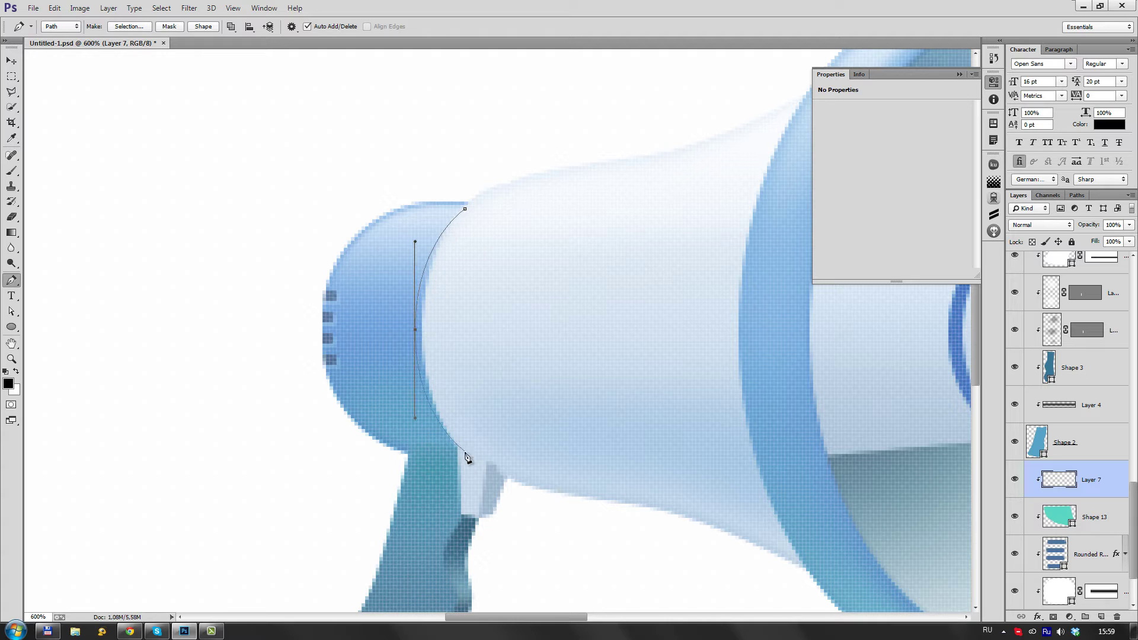
pyautogui.click(529, 455)
pyautogui.click(496, 223)
pyautogui.click(464, 208)
pyautogui.doubleClick(1050, 477)
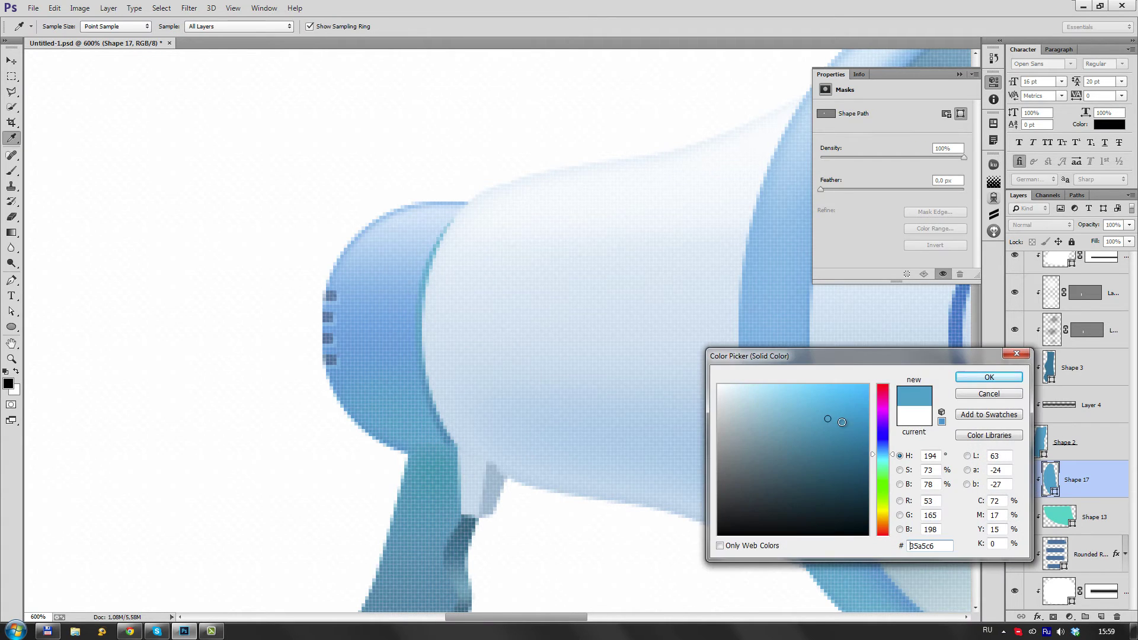
pyautogui.press('Return')
pyautogui.moveTo(820, 189); pyautogui.dragTo(834, 189)
pyautogui.press('v')
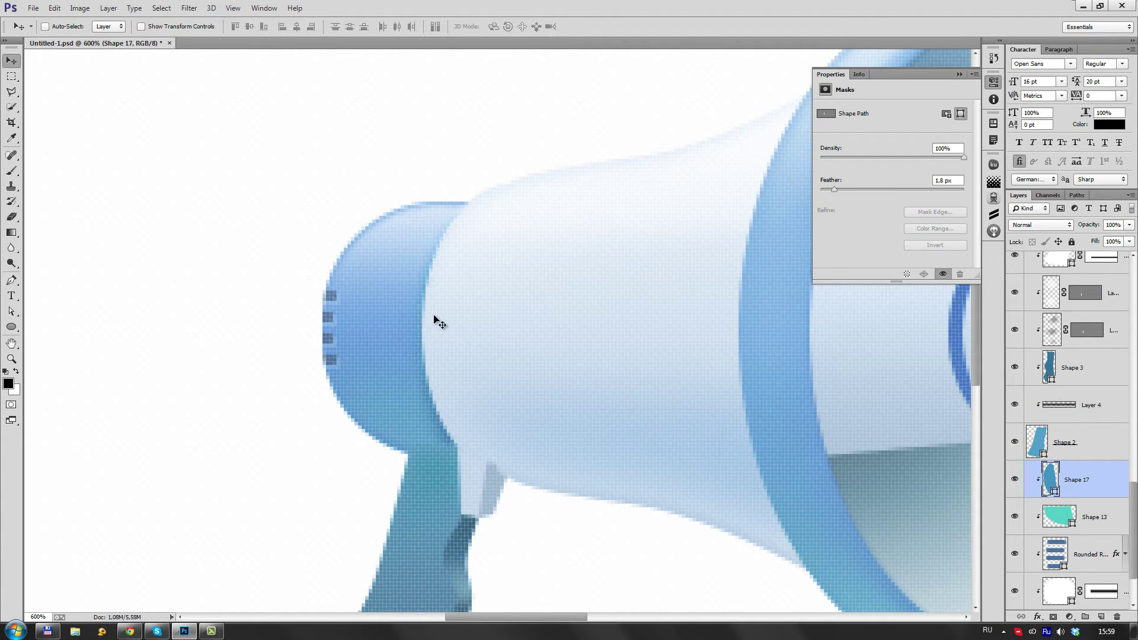
# Step: On a new layer, draw dark Shape 18 at the handle joint, feathered 0.8 px
pyautogui.hotkey('ctrl', '0')
pyautogui.scroll(5, 450, 355)
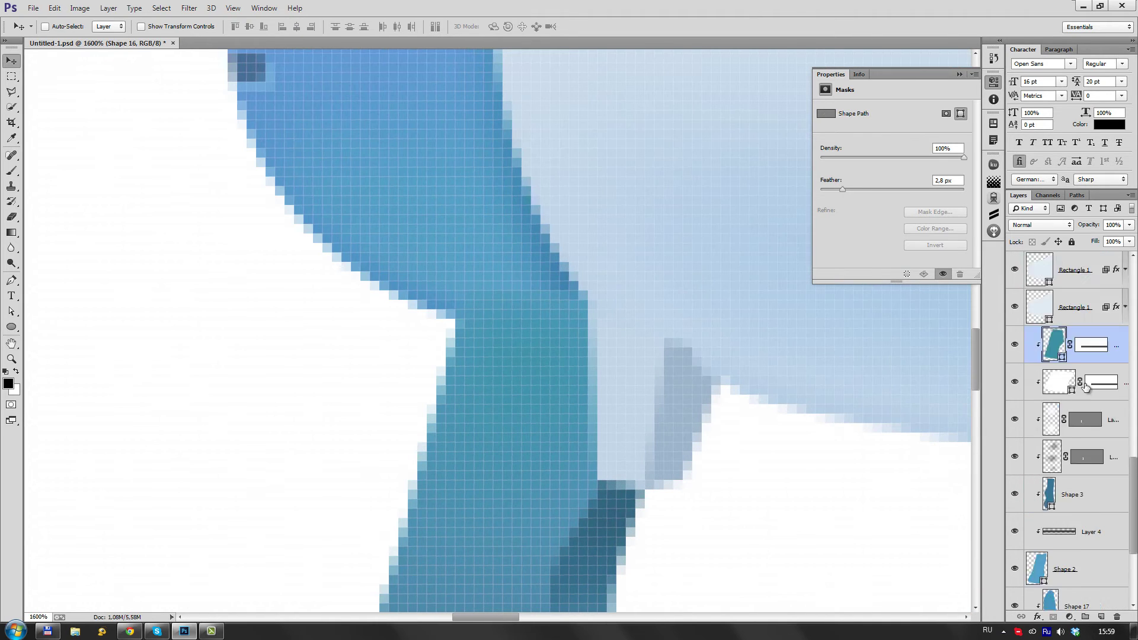
pyautogui.hotkey('ctrl', 'shift', 'alt', 'n')
pyautogui.press('p')
pyautogui.click(560, 281)
pyautogui.click(673, 262)
pyautogui.click(559, 281)
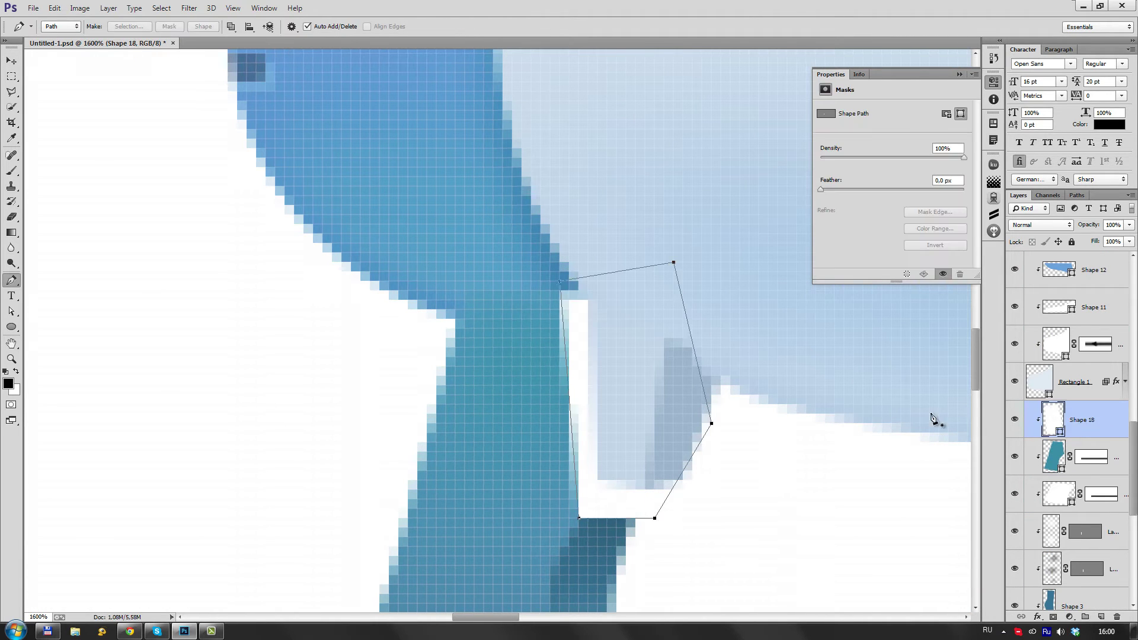
pyautogui.doubleClick(1053, 419)
pyautogui.press('Return')
pyautogui.moveTo(822, 189); pyautogui.dragTo(830, 190)
pyautogui.hotkey('ctrl', '1')
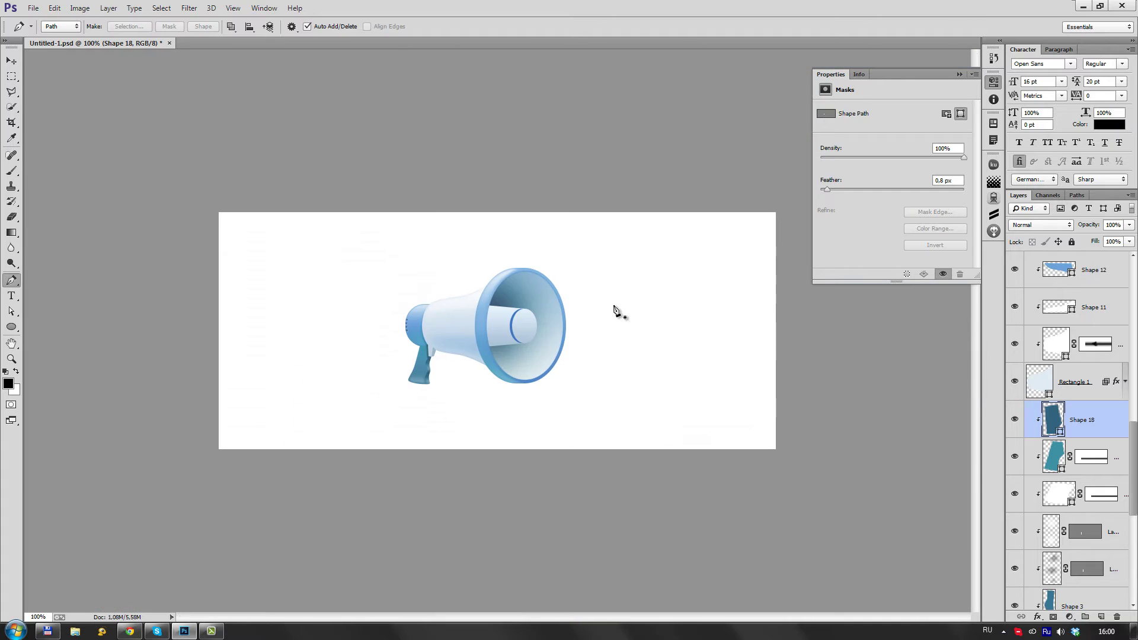
pyautogui.hotkey('ctrl', '+')
pyautogui.hotkey('ctrl', '+')
pyautogui.hotkey('ctrl', '+')
# Step: Outline Shape 19 as a strip along the body where it meets the rim
pyautogui.hotkey('alt', ']')
pyautogui.hotkey('alt', ']')
pyautogui.hotkey('alt', ']')
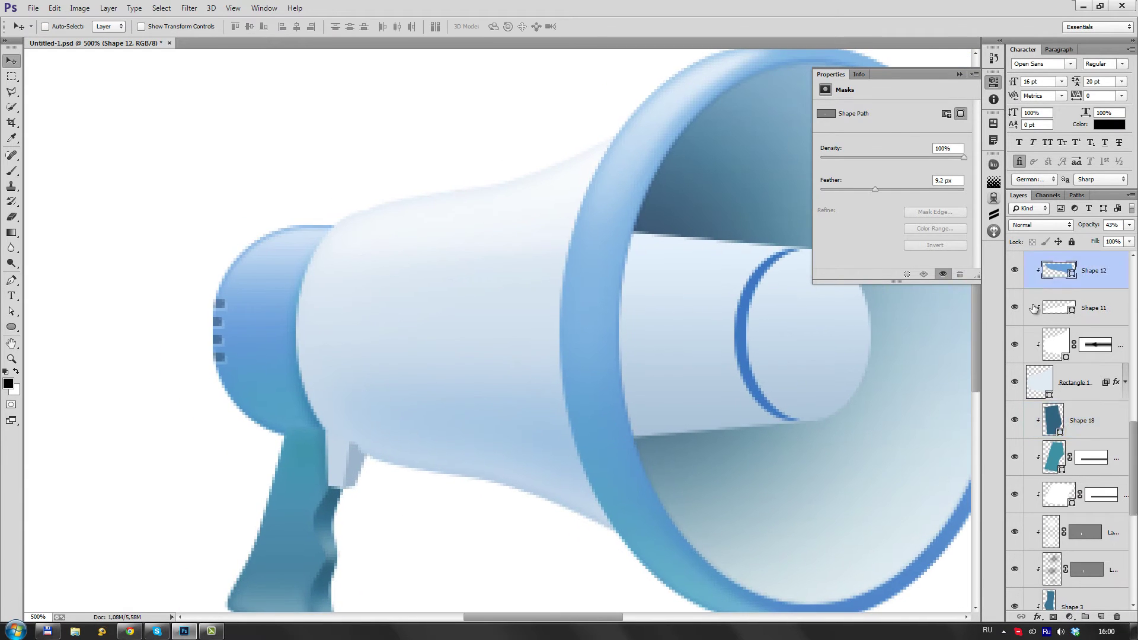
pyautogui.hotkey('alt', ']')
pyautogui.hotkey('alt', ']')
pyautogui.press('v')
pyautogui.click(10, 281)
pyautogui.click(446, 97)
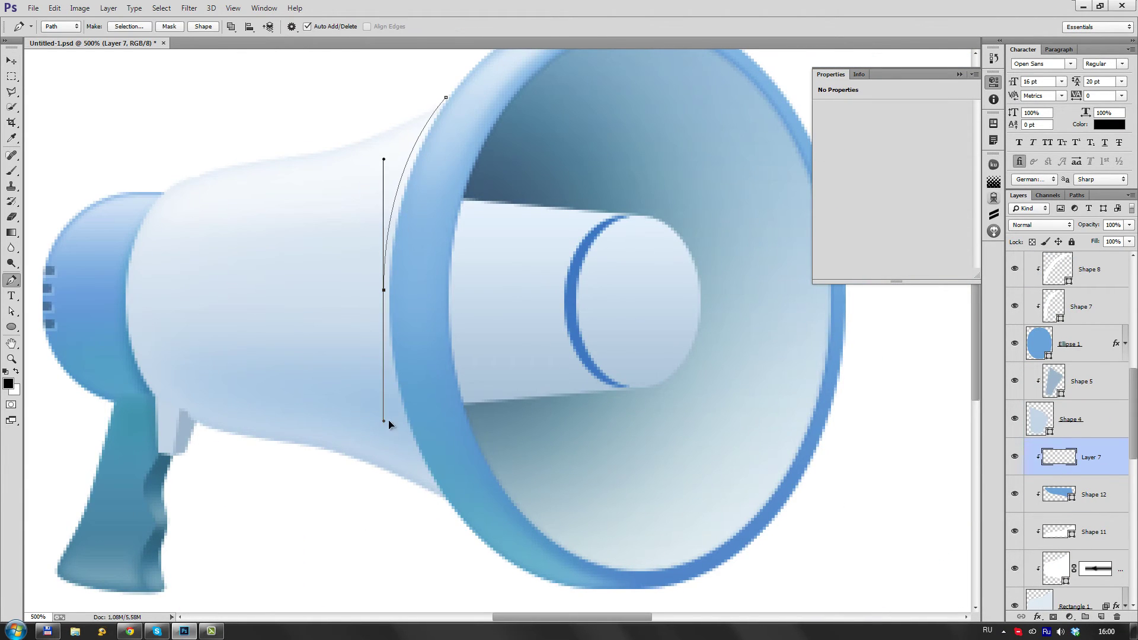
pyautogui.click(456, 104)
pyautogui.click(203, 26)
# Step: Fill Shape 19 pale blue #78c1da and feather it 0.8 px
pyautogui.doubleClick(1051, 457)
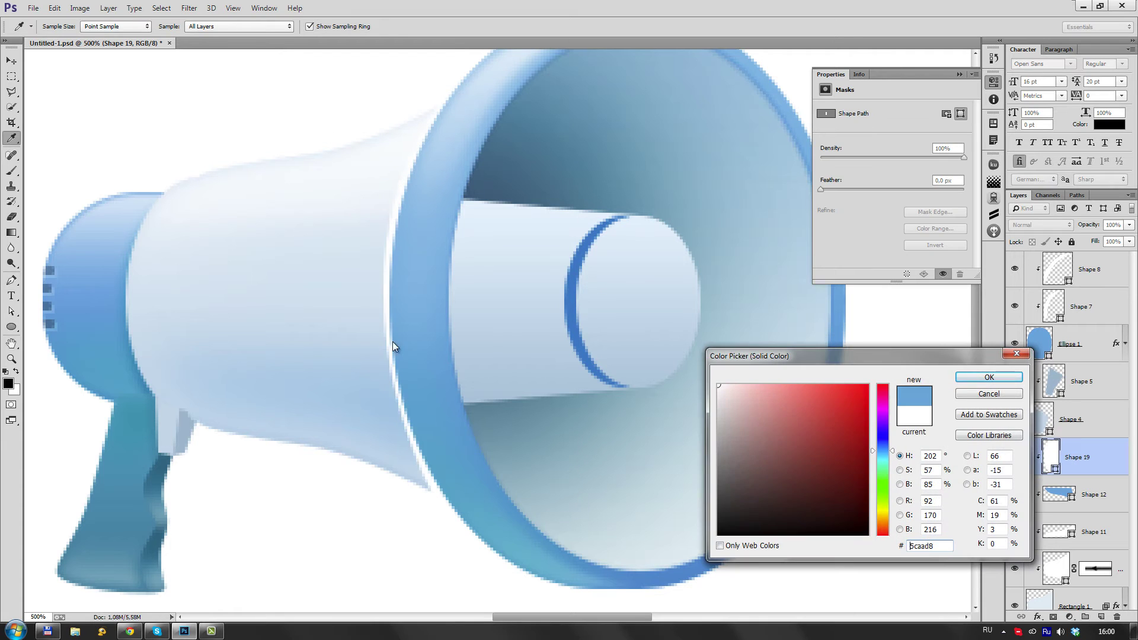
pyautogui.click(394, 338)
pyautogui.click(975, 375)
pyautogui.moveTo(822, 190); pyautogui.dragTo(828, 193)
pyautogui.press('v')
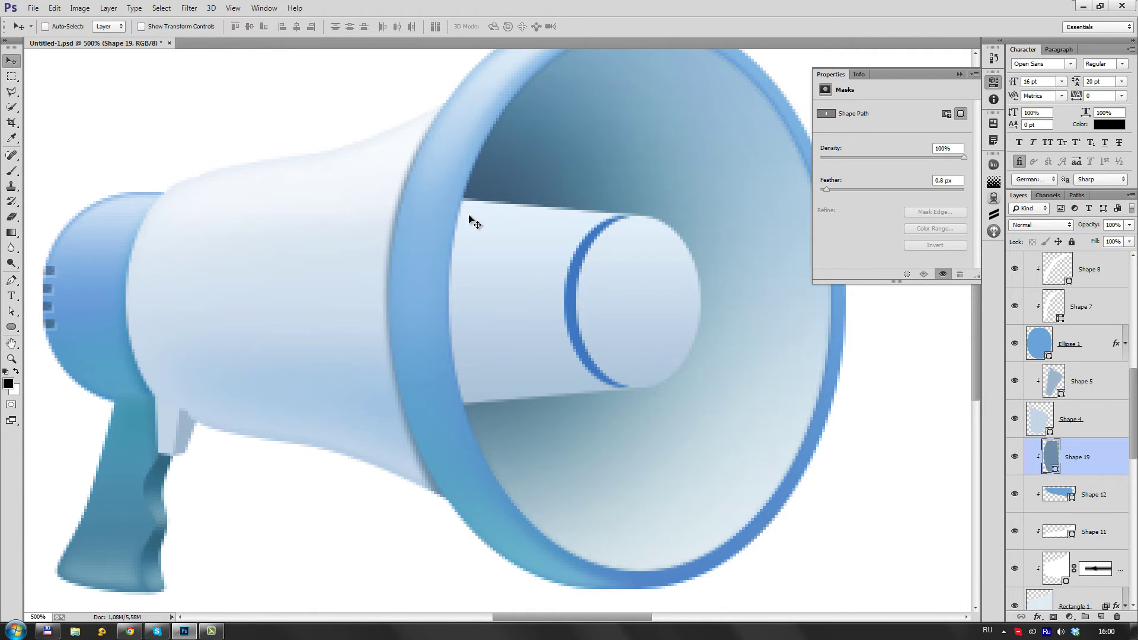
pyautogui.doubleClick(1037, 454)
pyautogui.click(786, 406)
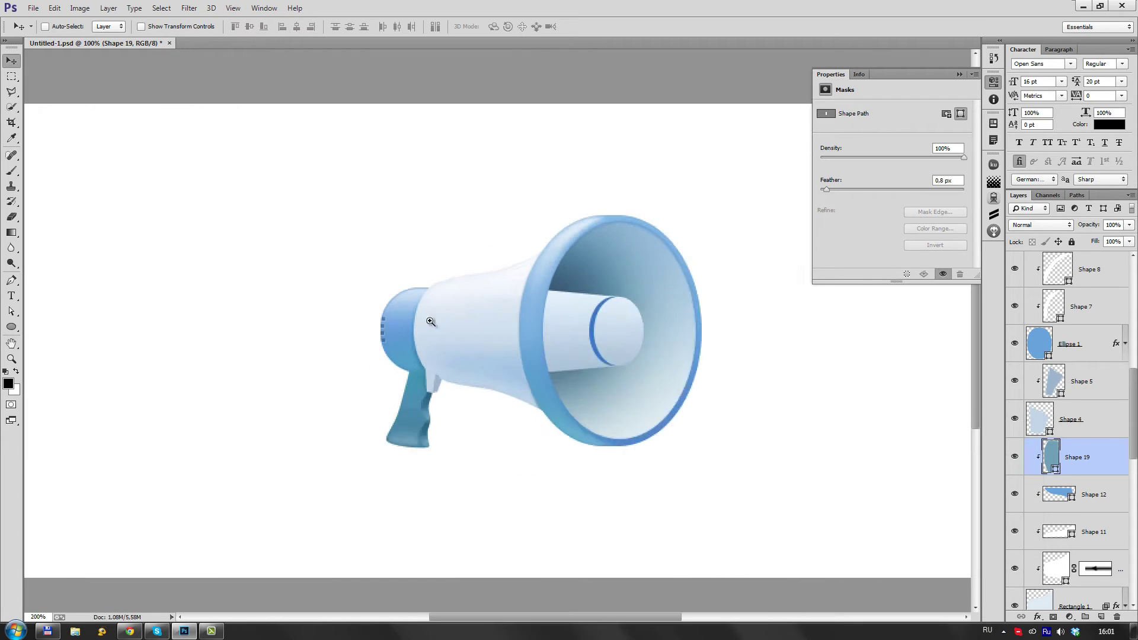
# Step: Add a clipped layer with a dark gradient across the body and a teal Color Overlay
pyautogui.click(1087, 441)
pyautogui.hotkey('ctrl', 'shift', 'alt', 'n')
pyautogui.press('g')
pyautogui.moveTo(476, 398); pyautogui.dragTo(476, 235)
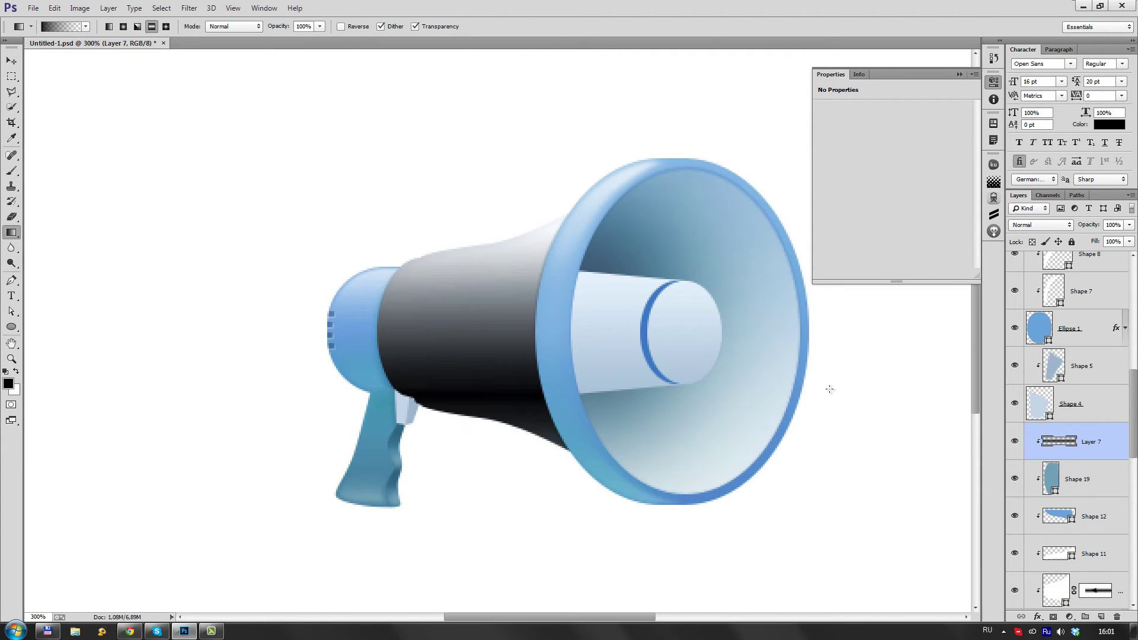
pyautogui.moveTo(489, 395); pyautogui.dragTo(490, 239)
pyautogui.doubleClick(1103, 441)
pyautogui.click(806, 303)
pyautogui.click(1011, 201)
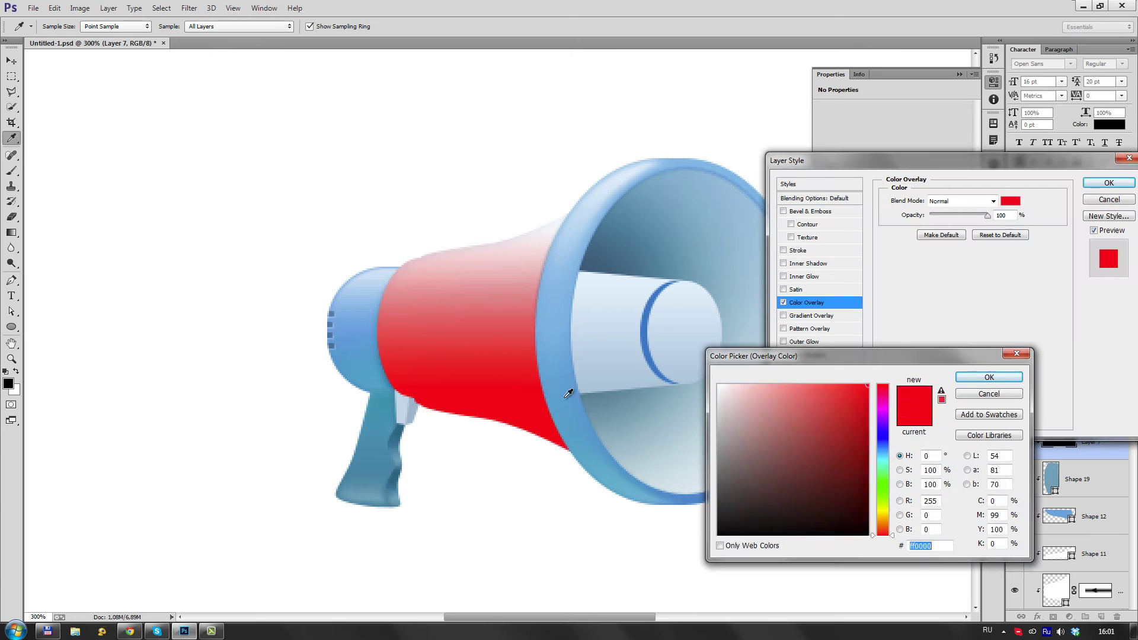
pyautogui.click(816, 413)
pyautogui.click(883, 456)
pyautogui.click(984, 377)
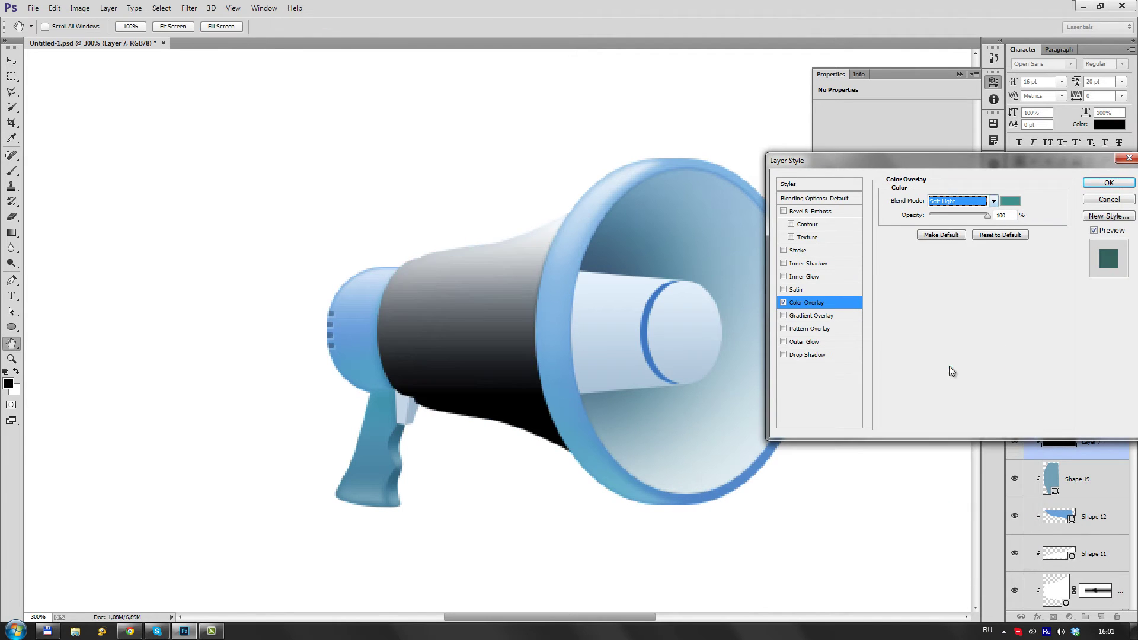
pyautogui.click(1108, 183)
# Step: Bake the overlay into a layer, try blending modes, then delete the tinted layer
pyautogui.moveTo(1088, 457); pyautogui.dragTo(1087, 474)
pyautogui.hotkey('ctrl', 'e')
pyautogui.click(1040, 225)
pyautogui.click(1031, 474)
pyautogui.press('Down')
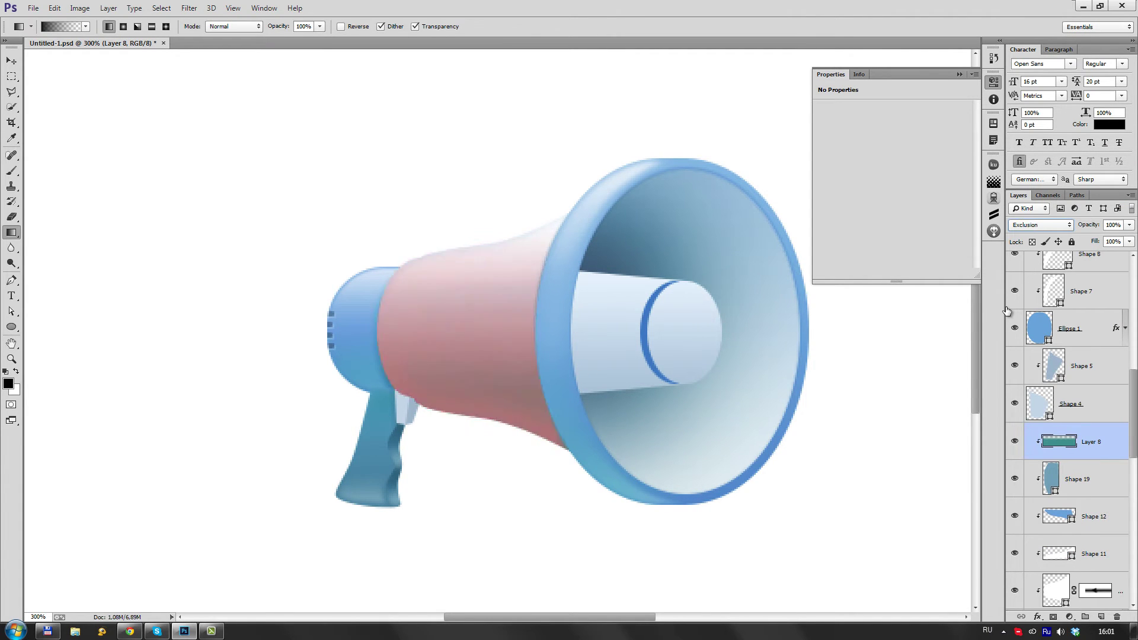
pyautogui.press('Down')
pyautogui.press('Down')
pyautogui.press('Down')
pyautogui.press('Up')
pyautogui.press('Delete')
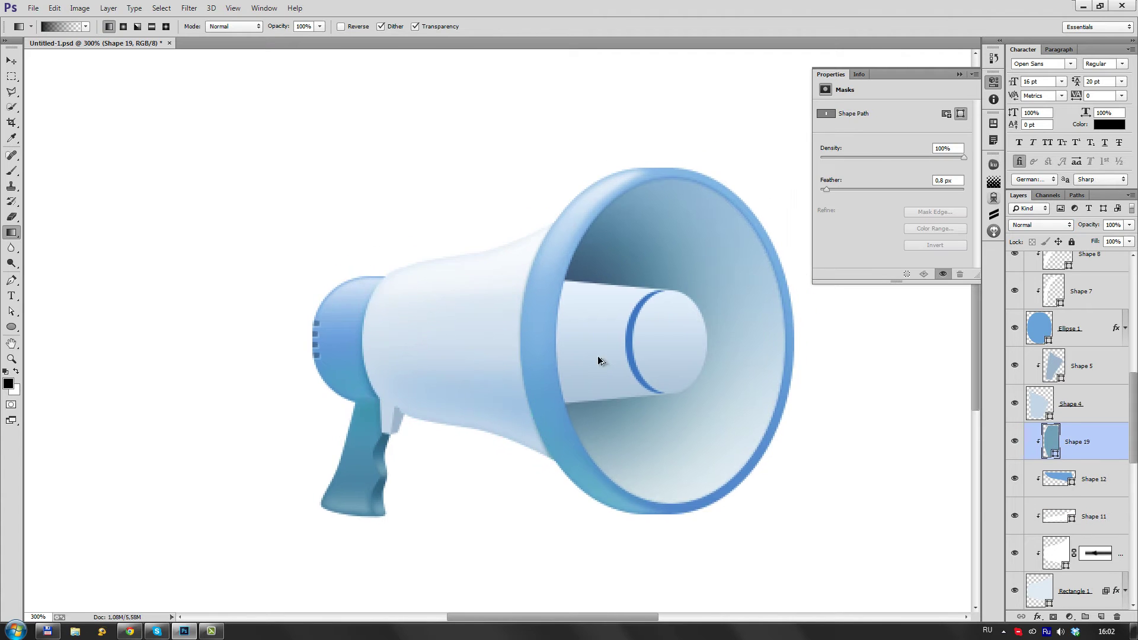
# Step: Move the empty Layer 7 above Shape 6 in the layer stack
pyautogui.hotkey('ctrl', '1')
pyautogui.press('v')
pyautogui.scroll(5, 500, 339)
pyautogui.scroll(-2, 500, 386)
pyautogui.scroll(-2, 478, 397)
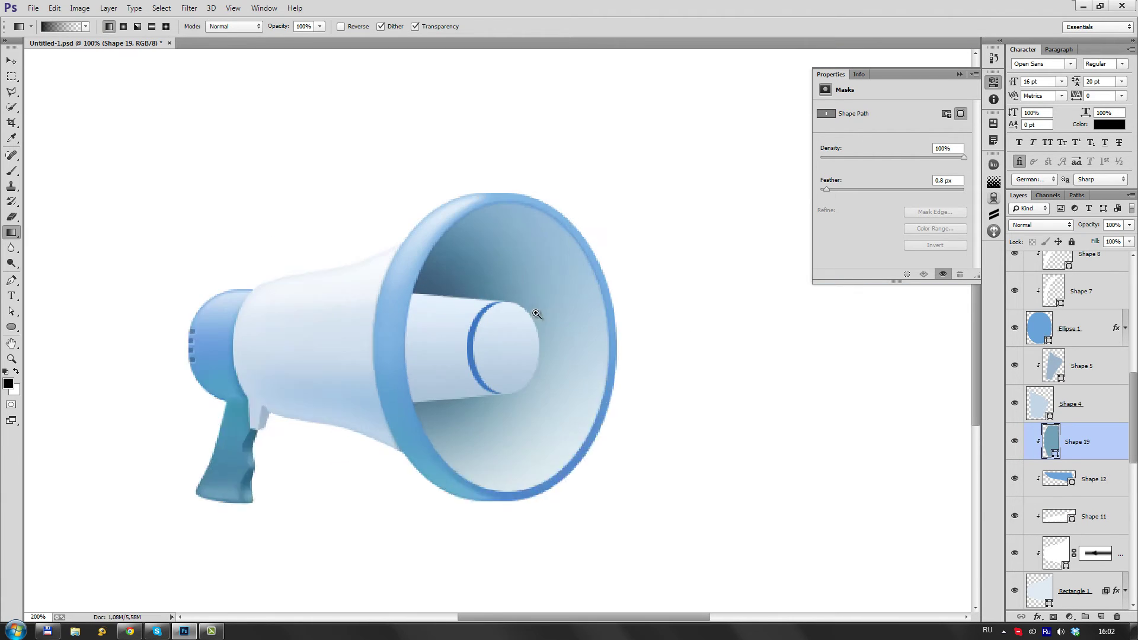
pyautogui.scroll(5, 486, 333)
pyautogui.keyDown('ctrl'); pyautogui.click(486, 334); pyautogui.keyUp('ctrl')
pyautogui.scroll(3, 1072, 356)
pyautogui.click(1102, 349)
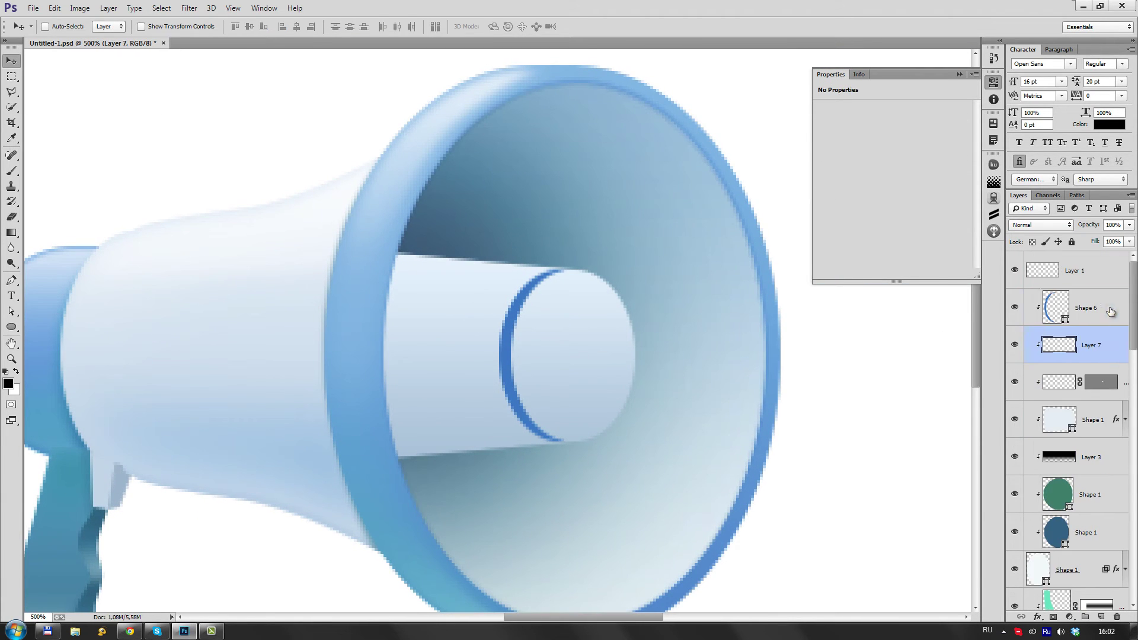
pyautogui.moveTo(1090, 344); pyautogui.dragTo(1091, 302)
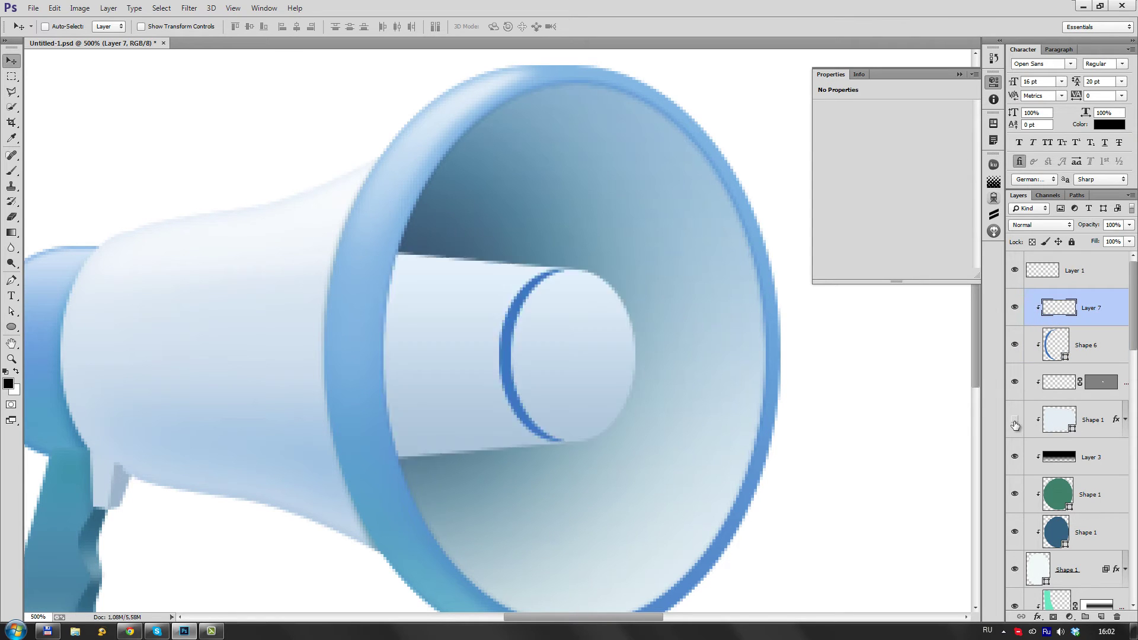
pyautogui.press('p')
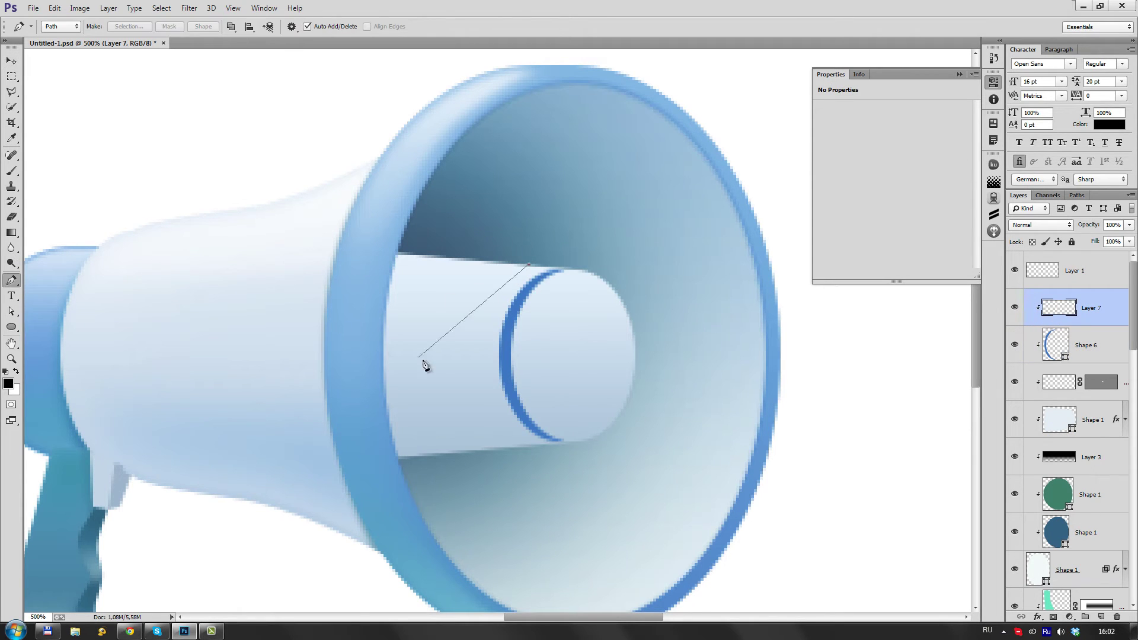
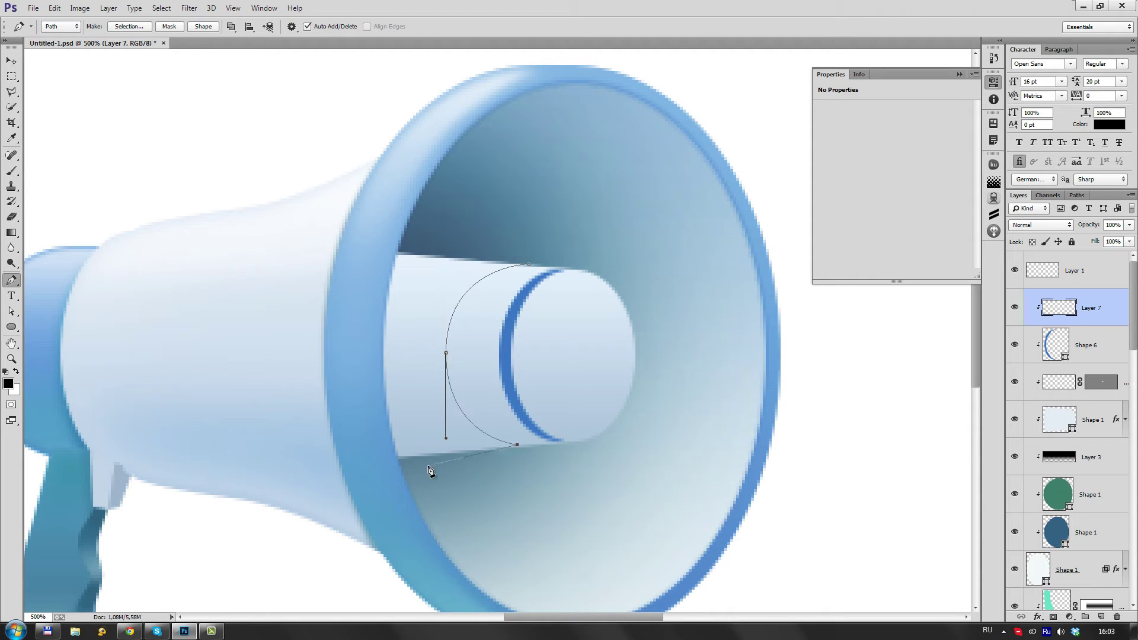
# Step: Turn the traced tube outline into a blue-grey shape feathered 3.1 px
pyautogui.click(531, 267)
pyautogui.click(203, 26)
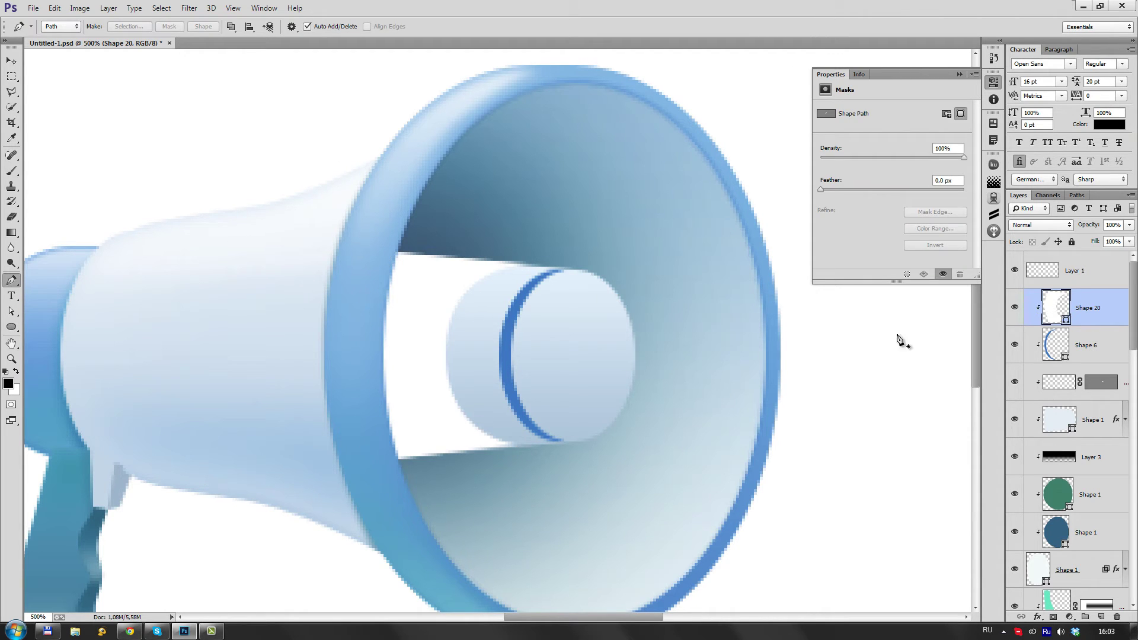
pyautogui.doubleClick(1056, 307)
pyautogui.click(529, 320)
pyautogui.click(973, 376)
pyautogui.moveTo(820, 190); pyautogui.dragTo(845, 190)
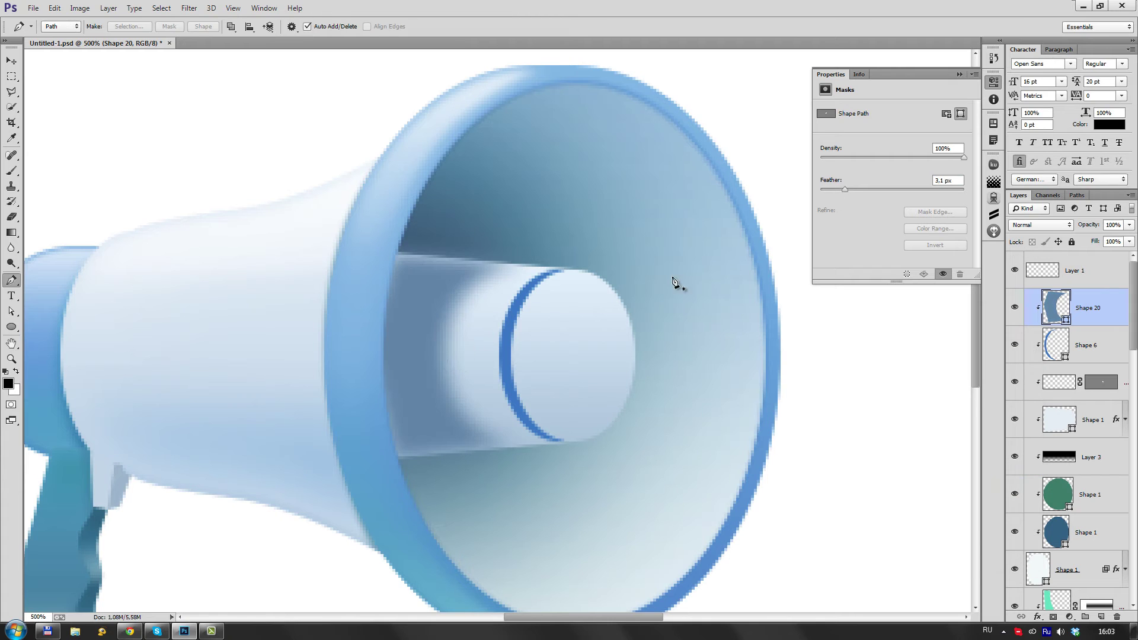
# Step: Reshape the shadow to fit the tube and fade it toward the front with a gradient mask
pyautogui.hotkey('ctrl', 't')
pyautogui.moveTo(529, 356); pyautogui.dragTo(563, 366)
pyautogui.press('Return')
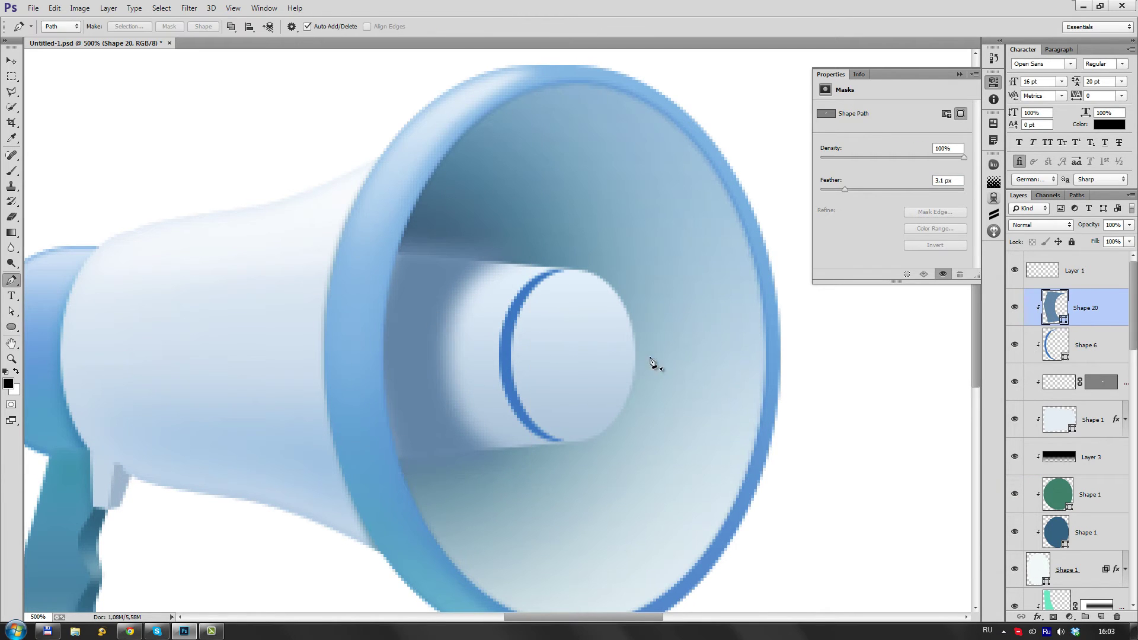
pyautogui.click(1052, 618)
pyautogui.press('g')
pyautogui.moveTo(478, 281); pyautogui.dragTo(478, 512)
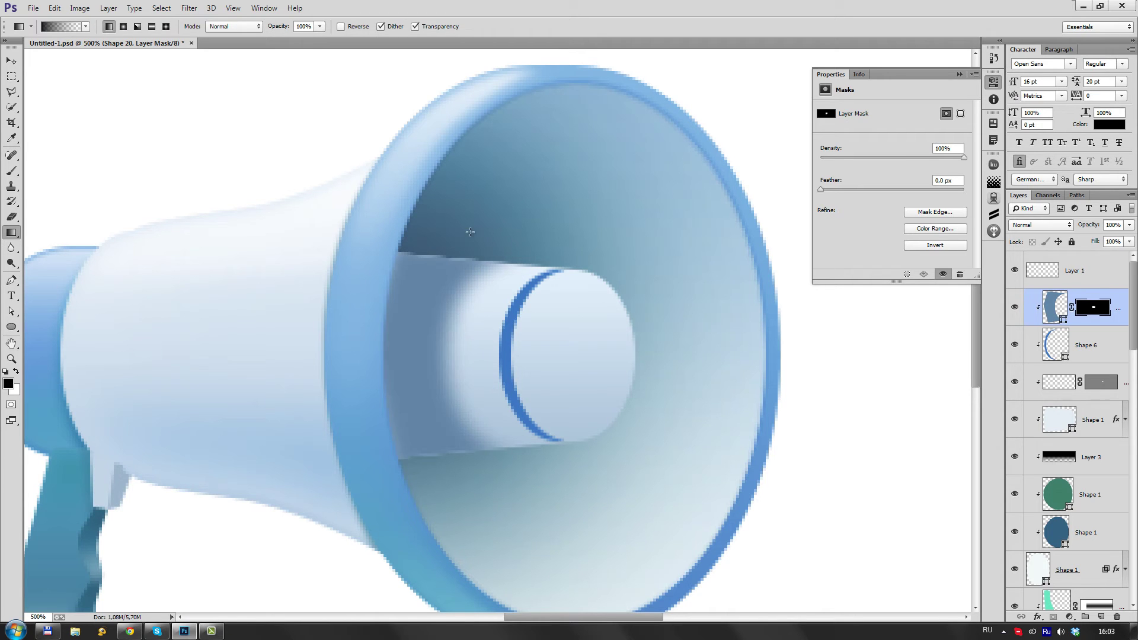
# Step: Lighten the shadow to a paler blue-grey and clip the new layer to it
pyautogui.doubleClick(1050, 312)
pyautogui.moveTo(765, 407); pyautogui.dragTo(775, 396)
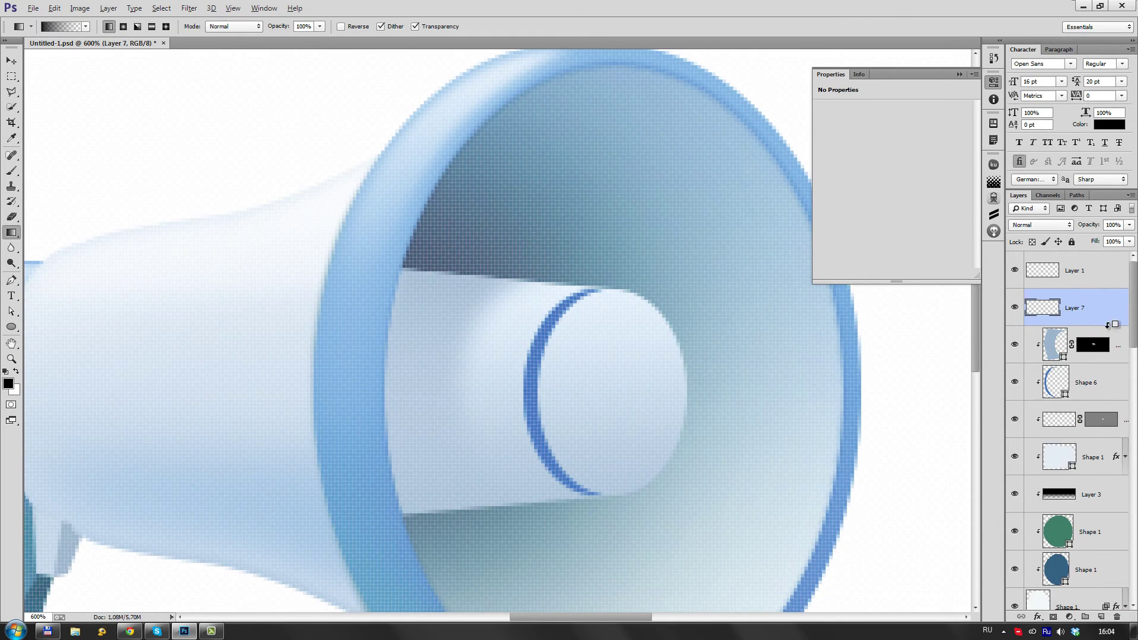
pyautogui.keyDown('alt'); pyautogui.click(1107, 325); pyautogui.keyUp('alt')
pyautogui.press('p')
pyautogui.press('x')
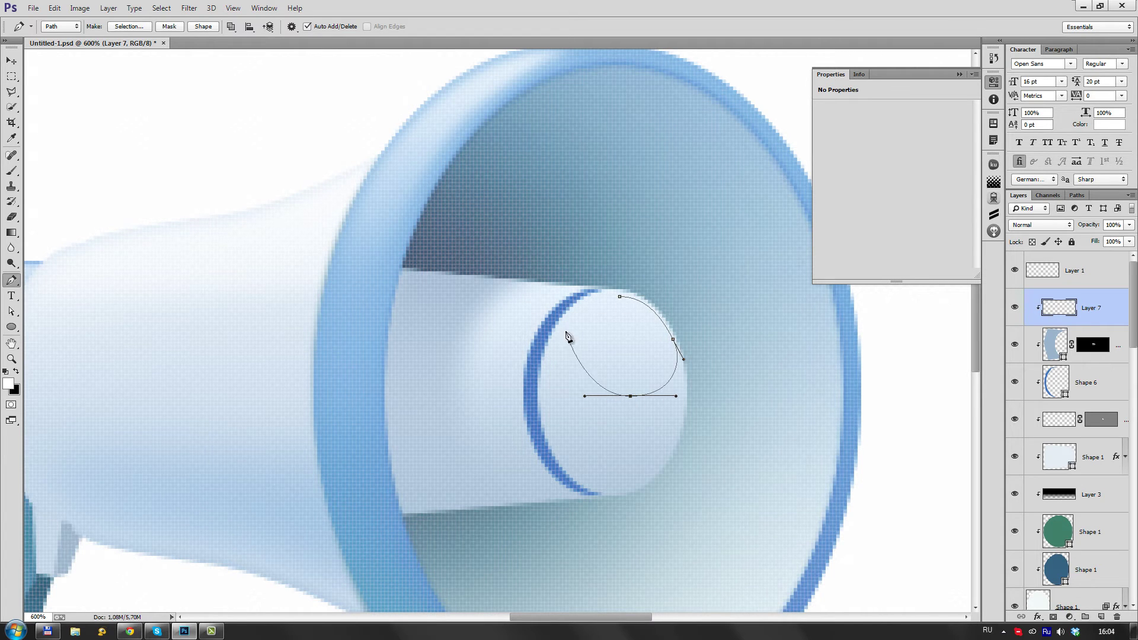
# Step: Close the outline around the tube's front face as white-filled Shape 21
pyautogui.click(612, 301)
pyautogui.press('a')
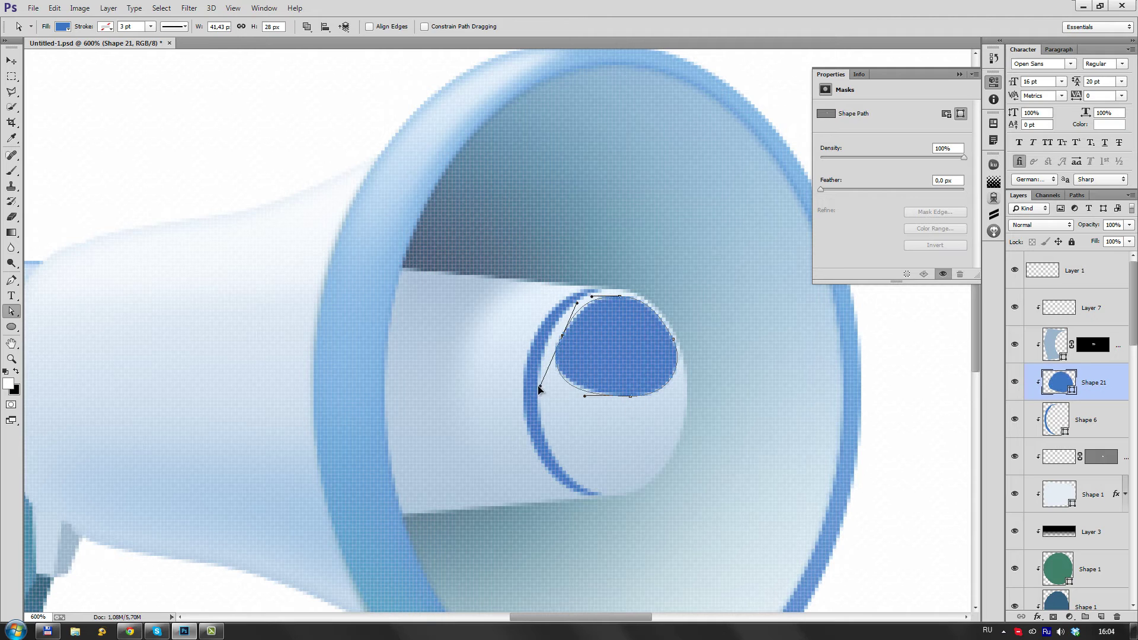
pyautogui.doubleClick(1060, 382)
pyautogui.click(722, 373)
pyautogui.click(986, 376)
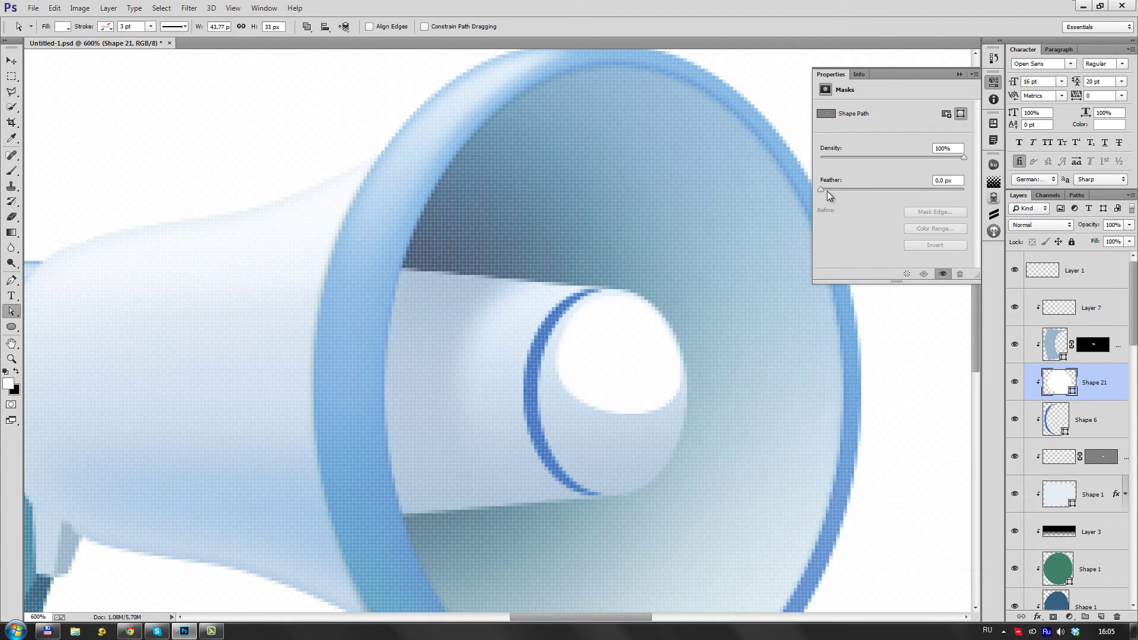
# Step: Fade the white highlight downward with a gradient layer mask and set its feather to 0
pyautogui.click(1053, 617)
pyautogui.press('g')
pyautogui.moveTo(628, 350); pyautogui.dragTo(627, 419)
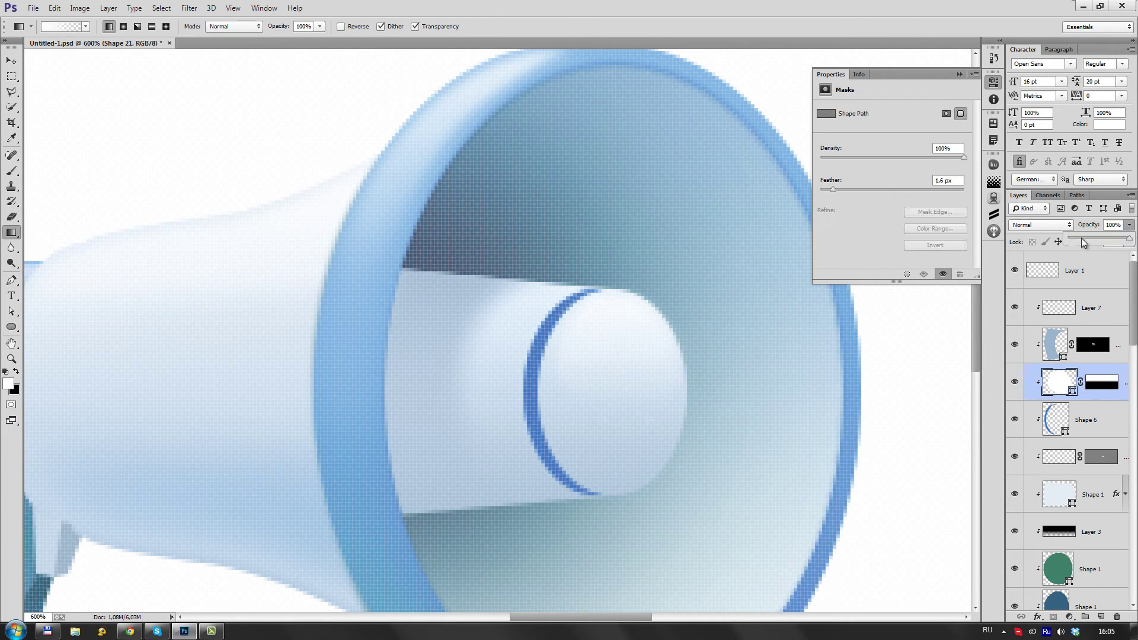
pyautogui.scroll(1, 706, 315)
pyautogui.scroll(-5, 705, 315)
pyautogui.scroll(6, 705, 315)
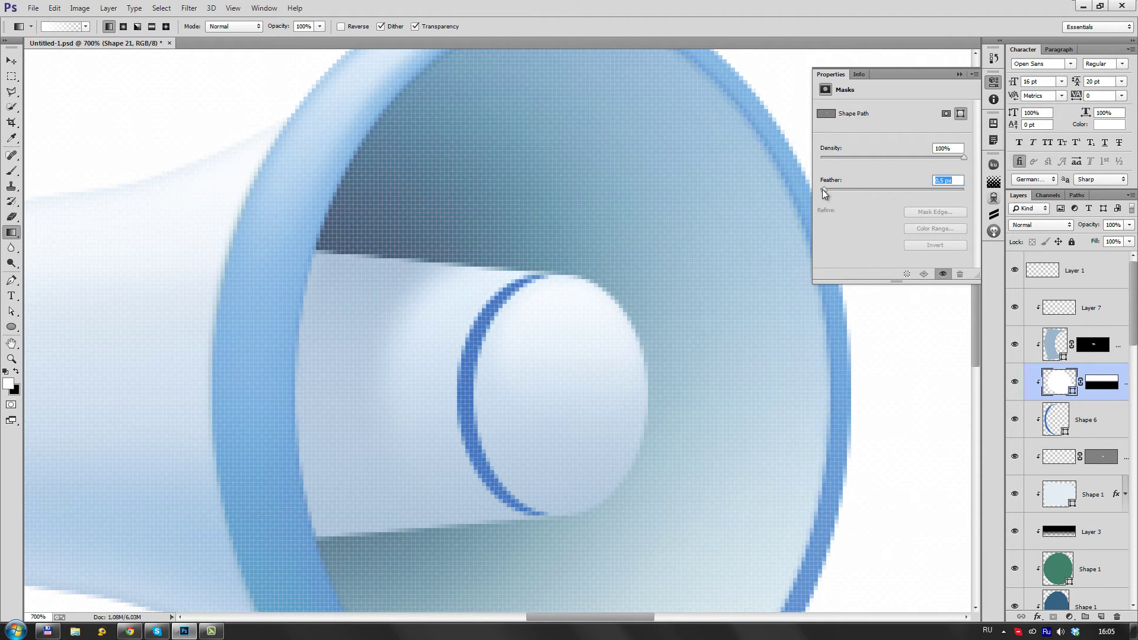
pyautogui.press('v')
pyautogui.moveTo(822, 189); pyautogui.dragTo(828, 190)
# Step: Begin a path along the tube's top on a new layer clipped to the one below
pyautogui.press('p')
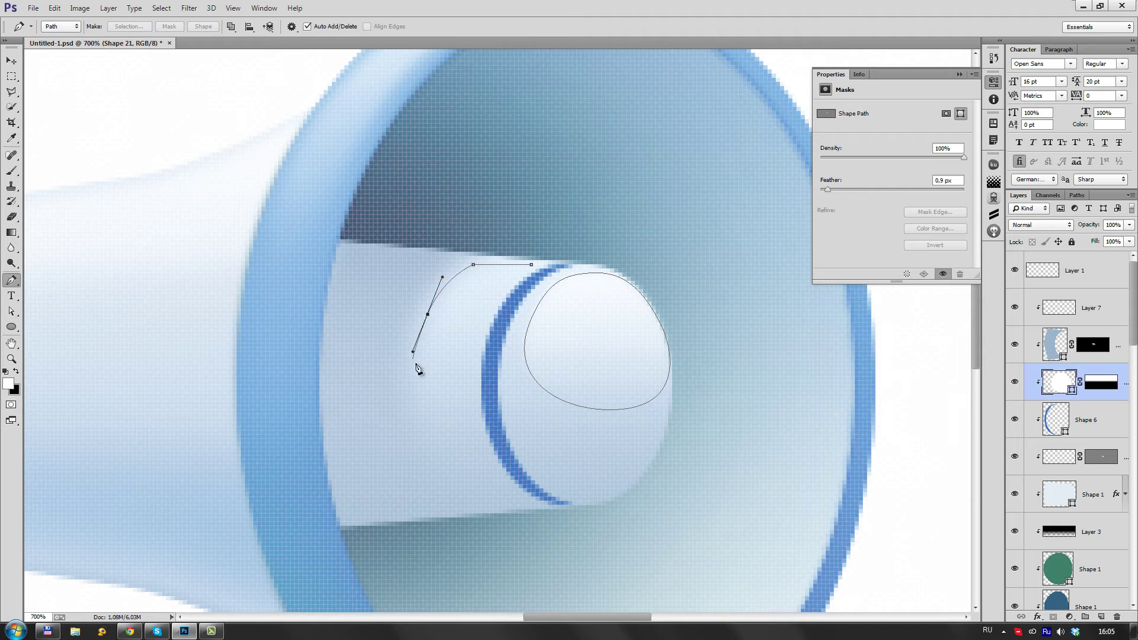
pyautogui.click(419, 376)
pyautogui.click(473, 376)
pyautogui.click(485, 310)
pyautogui.hotkey('ctrl', '1')
pyautogui.hotkey('ctrl', '+')
pyautogui.hotkey('ctrl', '+')
pyautogui.hotkey('ctrl', '+')
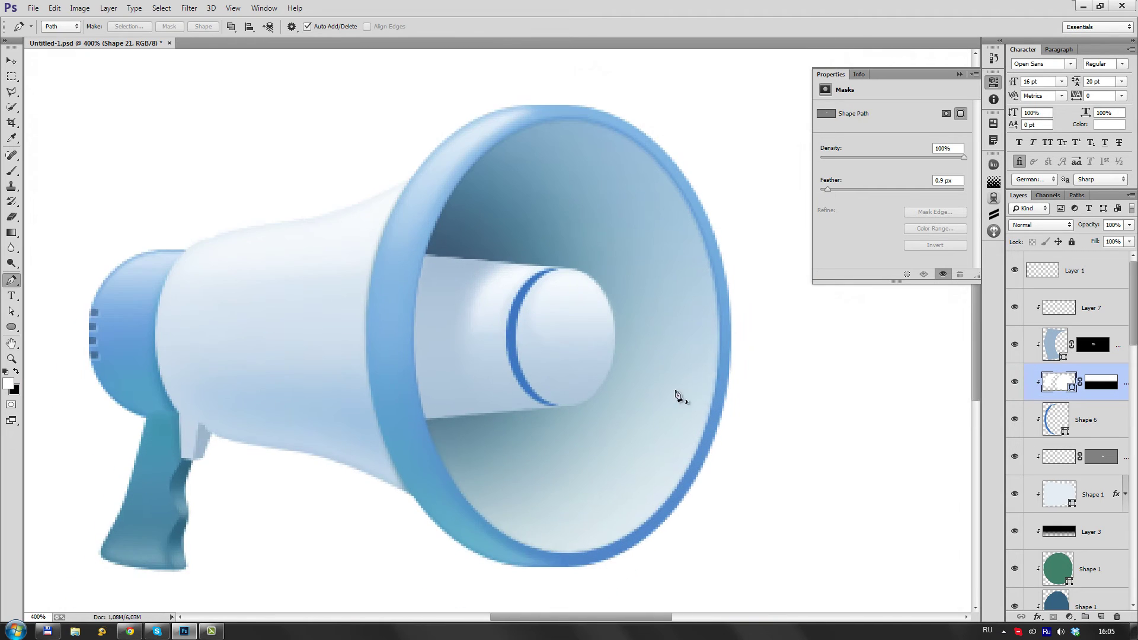
pyautogui.hotkey('ctrl', 'shift', 'alt', 'n')
pyautogui.hotkey('ctrl', ']')
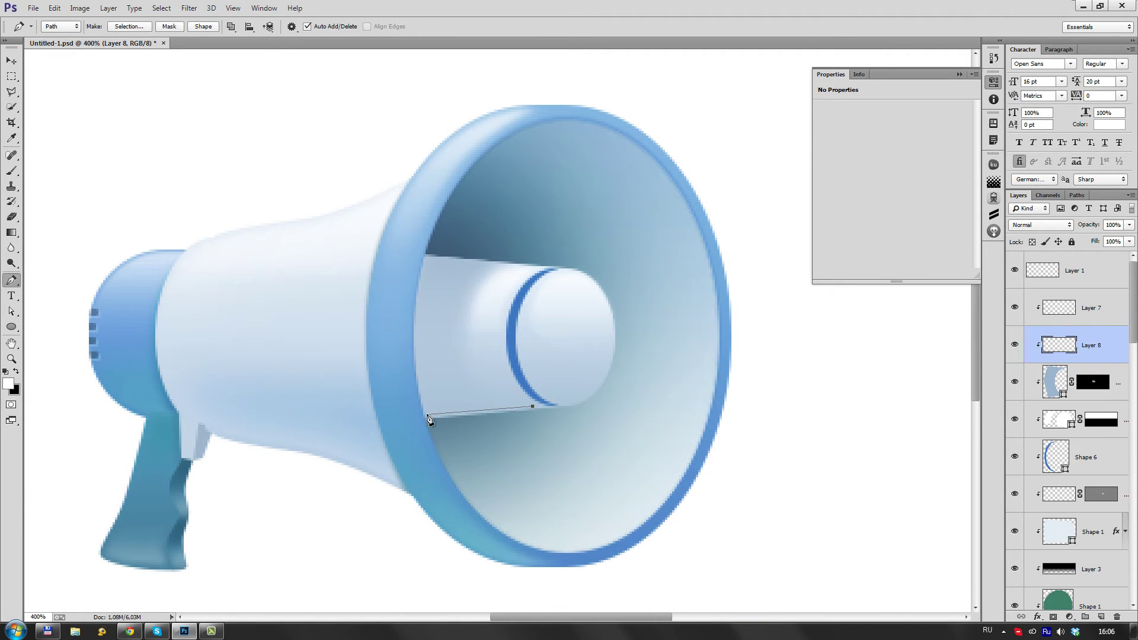
# Step: Create Shape 22 along the tube's lower half and fill it light blue
pyautogui.click(203, 26)
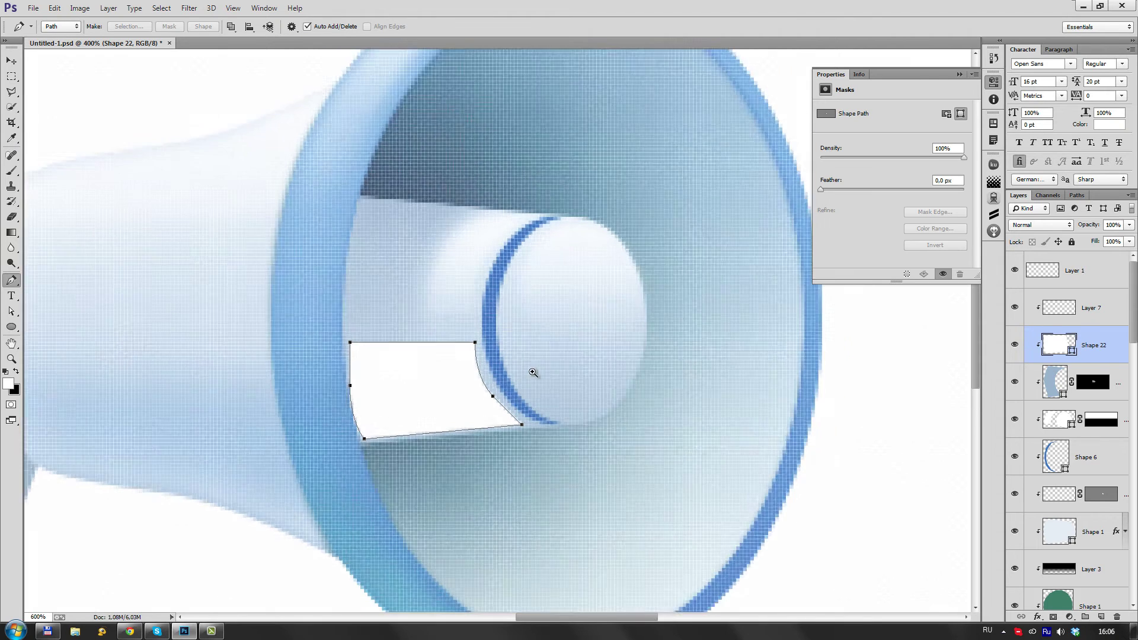
pyautogui.scroll(3, 531, 374)
pyautogui.click(658, 326)
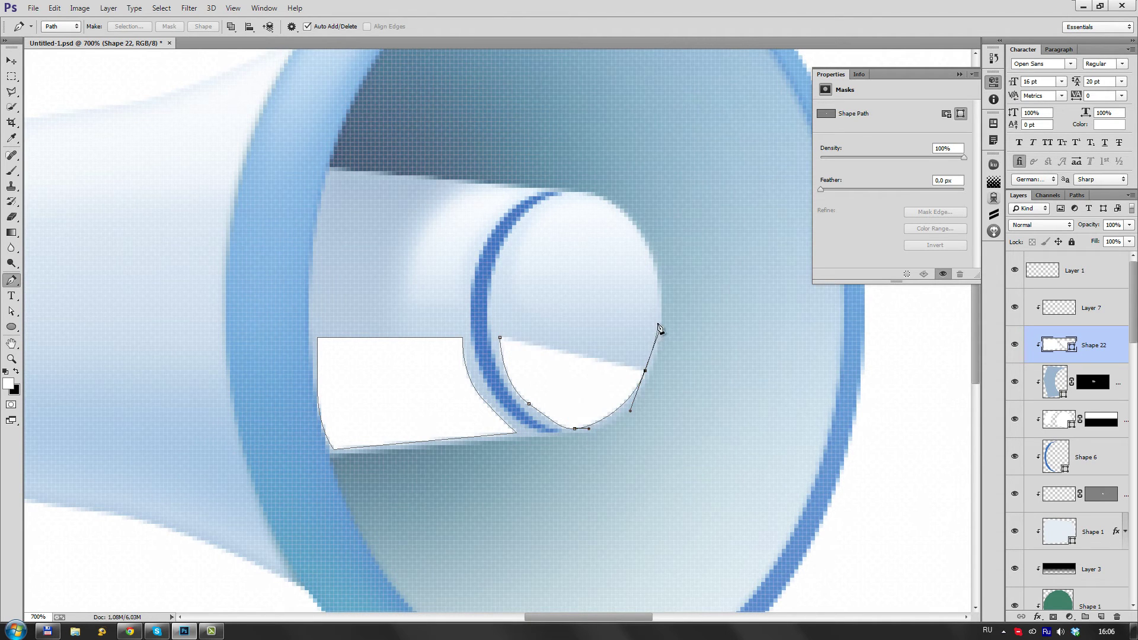
pyautogui.moveTo(500, 338); pyautogui.dragTo(516, 343)
pyautogui.doubleClick(1049, 348)
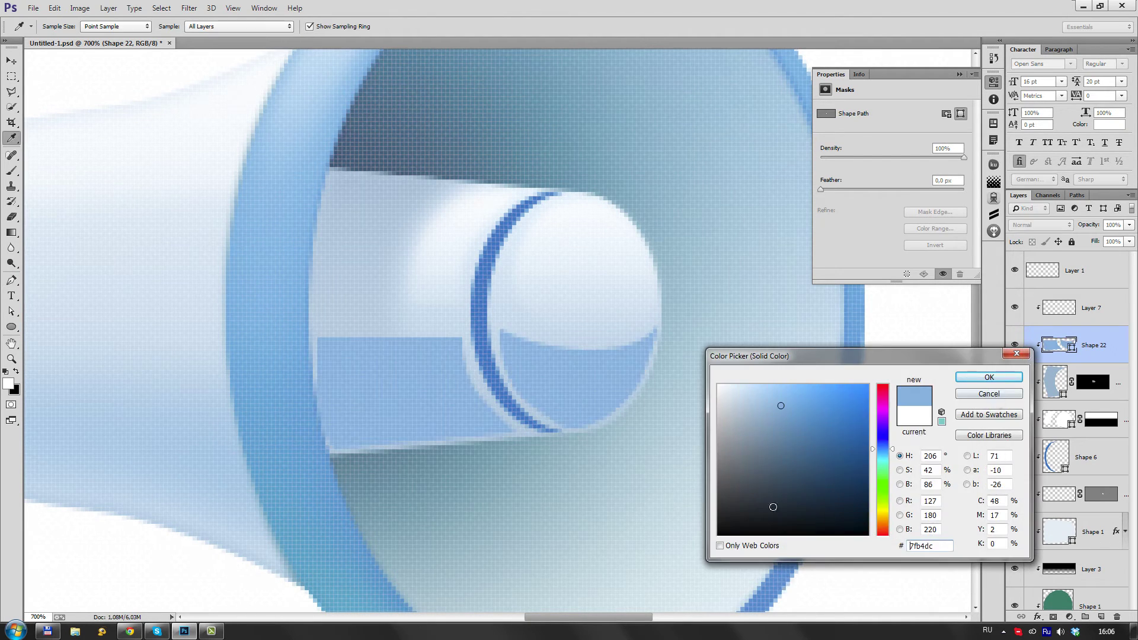
pyautogui.click(886, 460)
pyautogui.click(990, 376)
# Step: Feather the band 3.3 px, fade it toward the top with a gradient mask, and set 49% opacity
pyautogui.moveTo(821, 189); pyautogui.dragTo(847, 191)
pyautogui.click(946, 113)
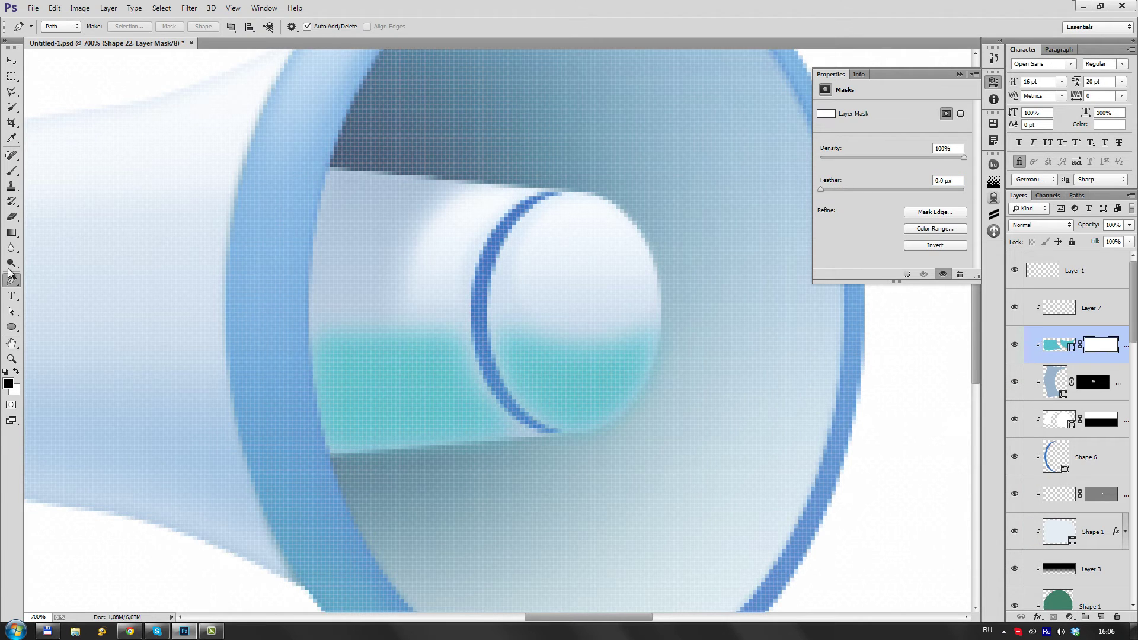
pyautogui.press('g')
pyautogui.moveTo(533, 426); pyautogui.dragTo(533, 338)
pyautogui.hotkey('ctrl', '1')
pyautogui.moveTo(1126, 224); pyautogui.dragTo(1095, 243)
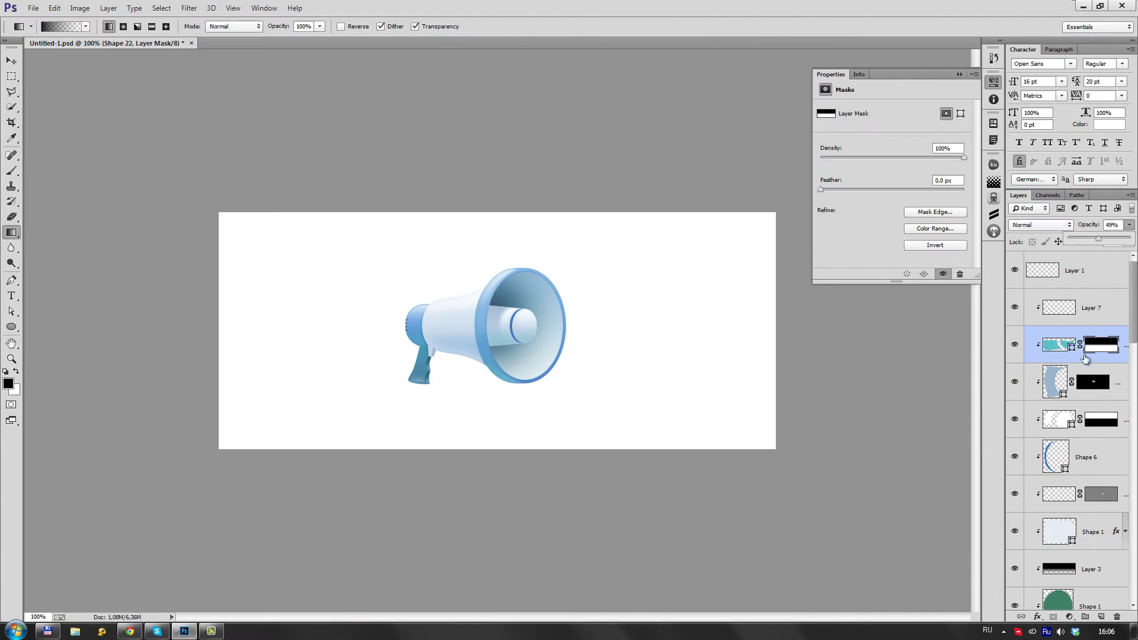
pyautogui.doubleClick(1059, 344)
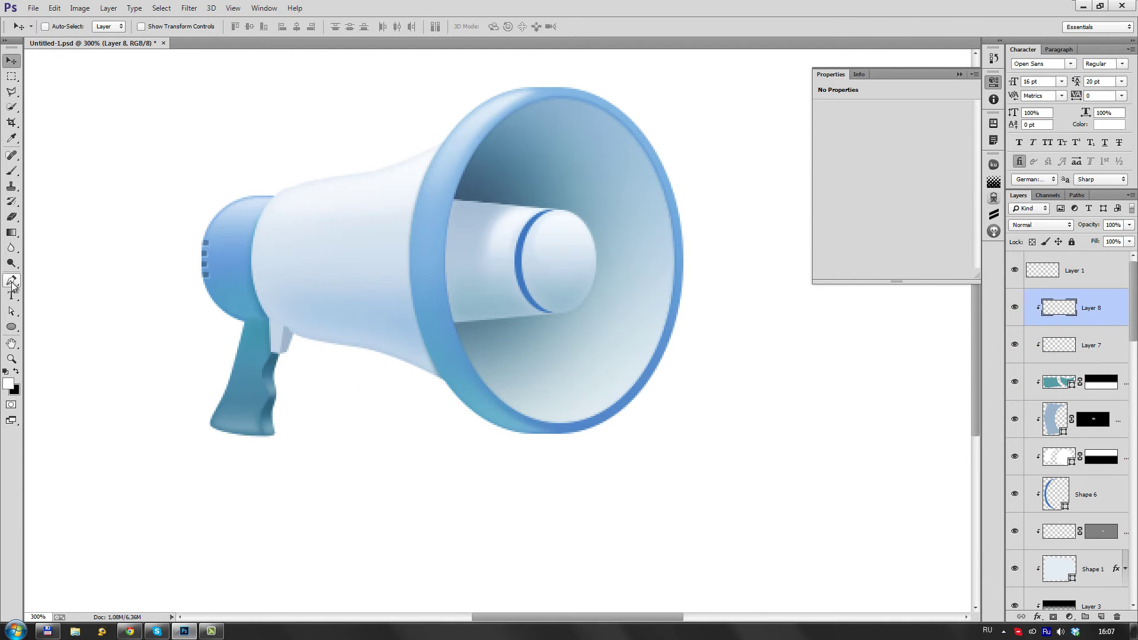
# Step: Add lower-bell shading feathered 13.5 px, placed below Shape 1 at 72% opacity
pyautogui.click(12, 282)
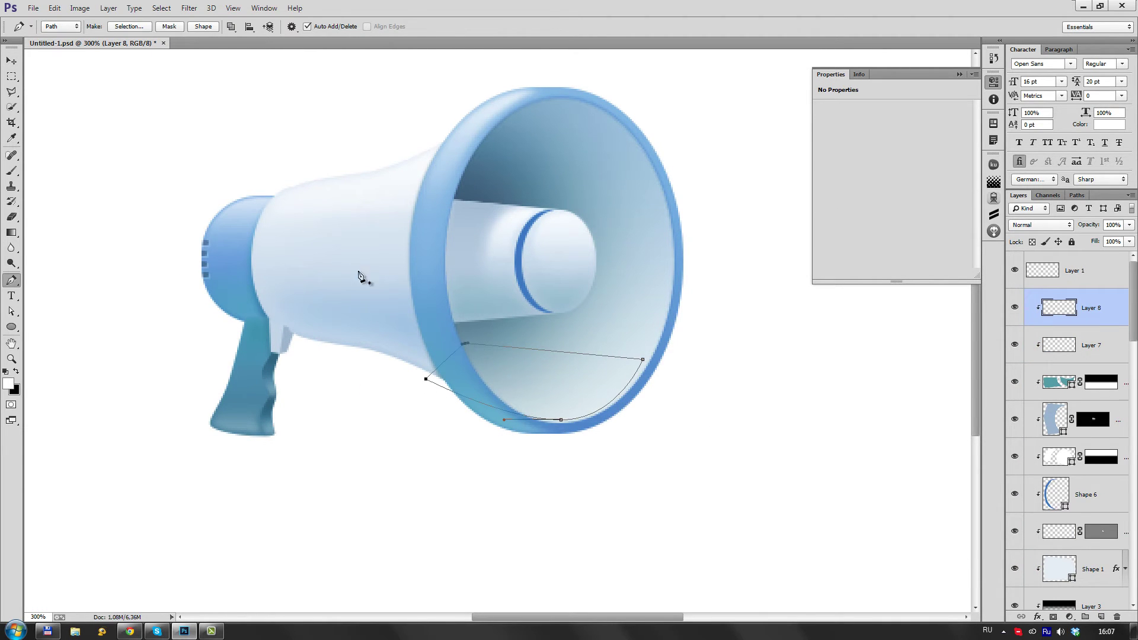
pyautogui.moveTo(821, 189); pyautogui.dragTo(883, 190)
pyautogui.moveTo(1093, 307); pyautogui.dragTo(1093, 590)
pyautogui.moveTo(1129, 225); pyautogui.dragTo(1117, 239)
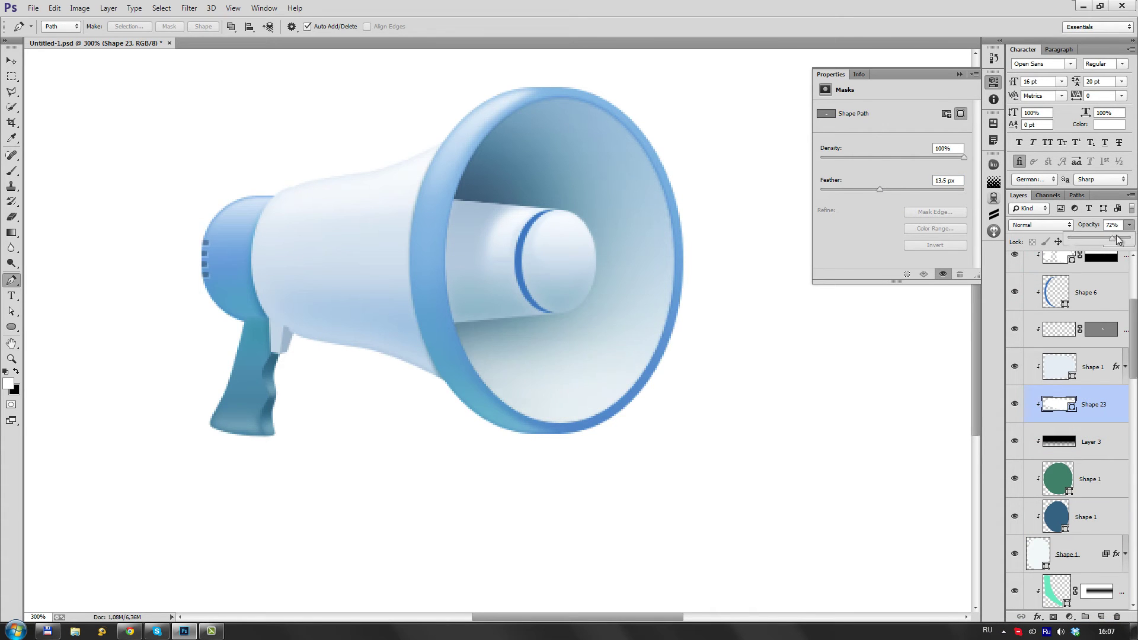
# Step: Draw white Shape 24 inside the bell's lower mouth and fade it with a gradient mask
pyautogui.hotkey('ctrl', '+')
pyautogui.hotkey('ctrl', 'shift', 'alt', 'n')
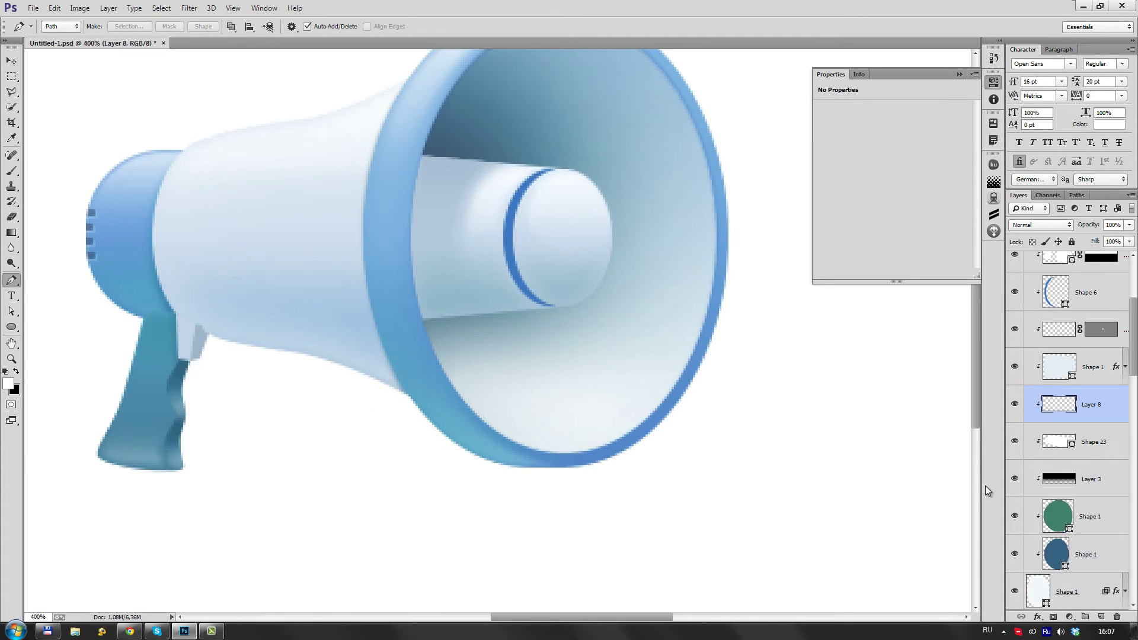
pyautogui.click(425, 357)
pyautogui.click(426, 357)
pyautogui.click(202, 26)
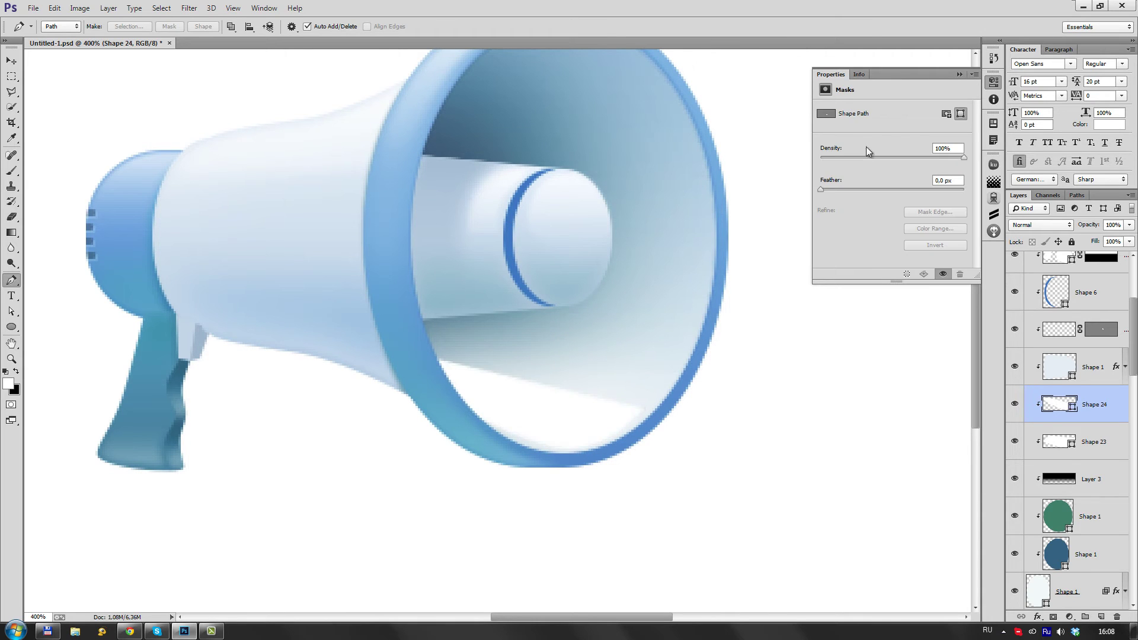
pyautogui.click(945, 113)
pyautogui.press('g')
pyautogui.moveTo(462, 396); pyautogui.dragTo(612, 421)
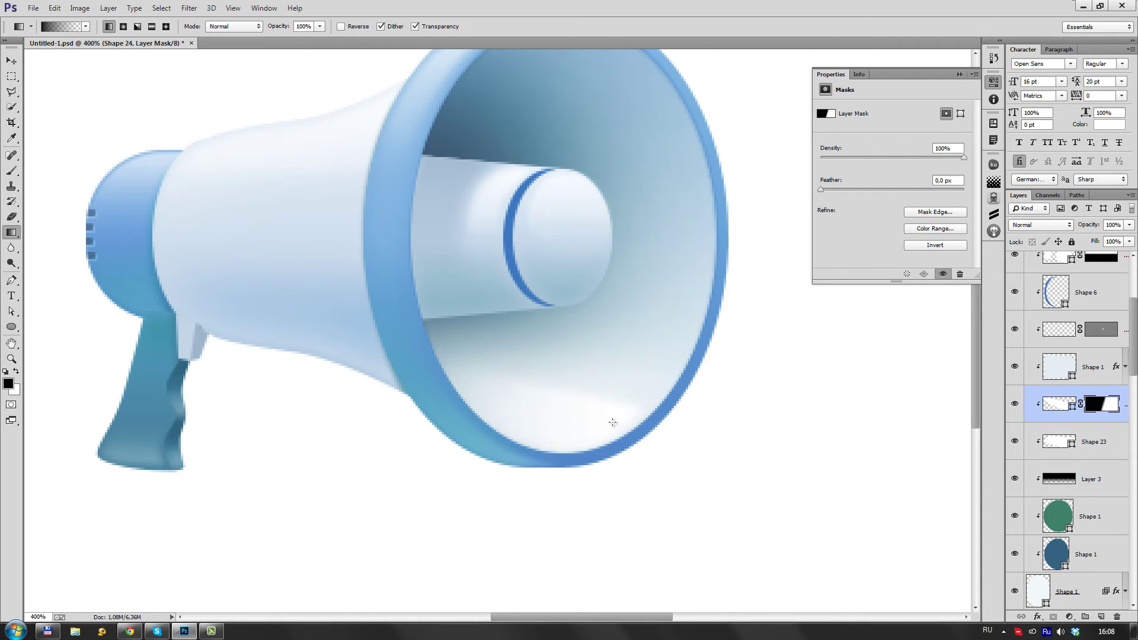
# Step: Lower the white bell highlight's opacity to 77%
pyautogui.hotkey('ctrl', '1')
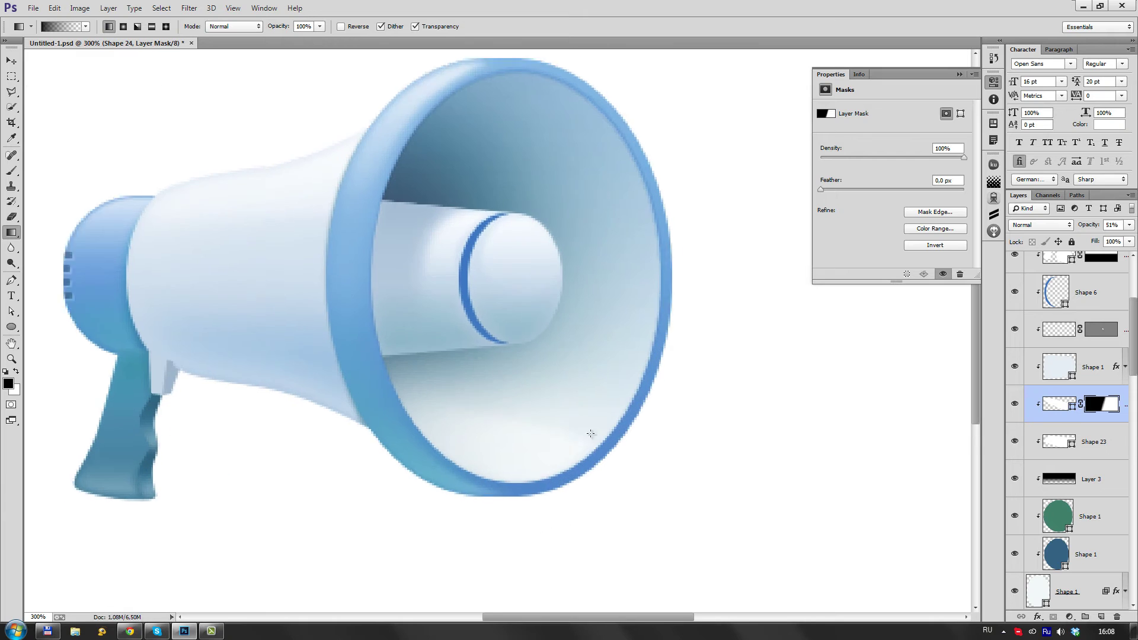
pyautogui.press('a')
pyautogui.press('p')
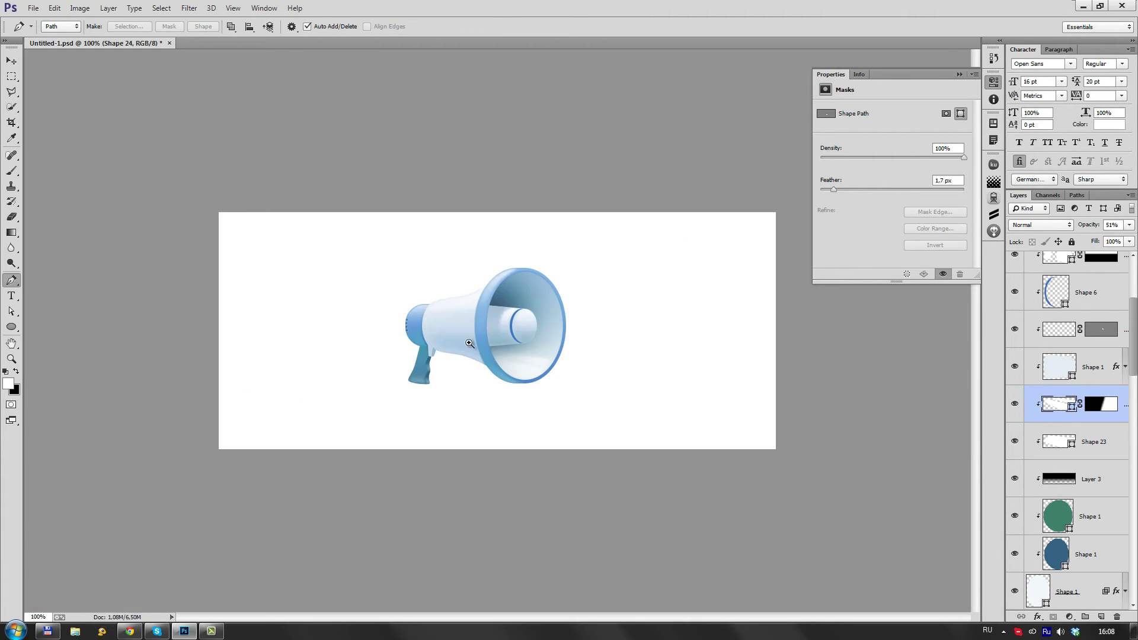
pyautogui.click(1129, 225)
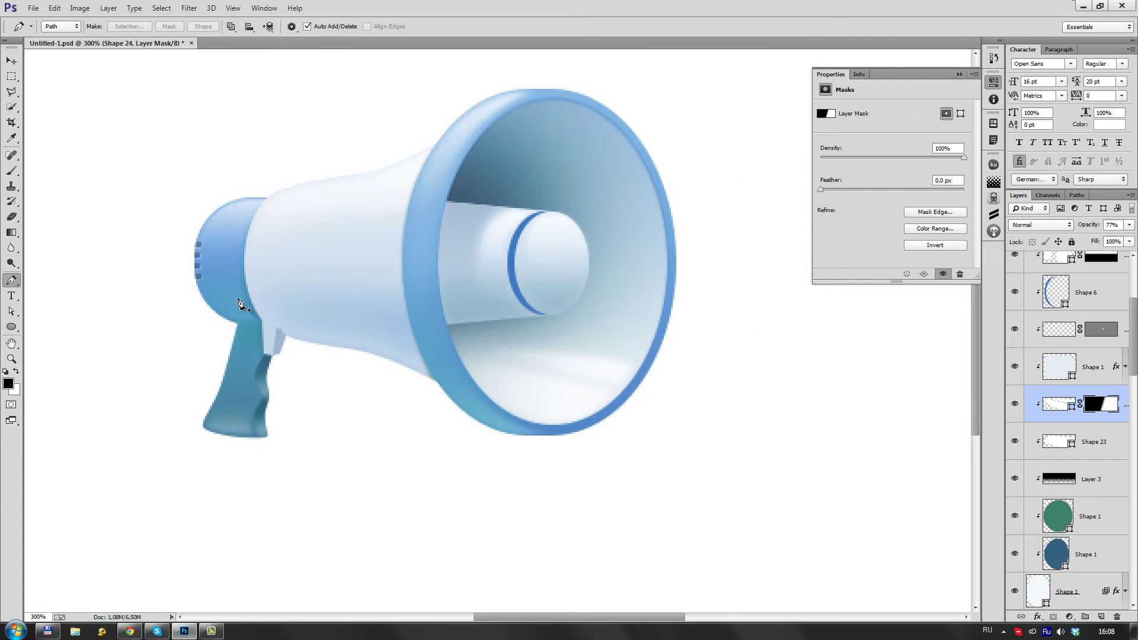
pyautogui.press('g')
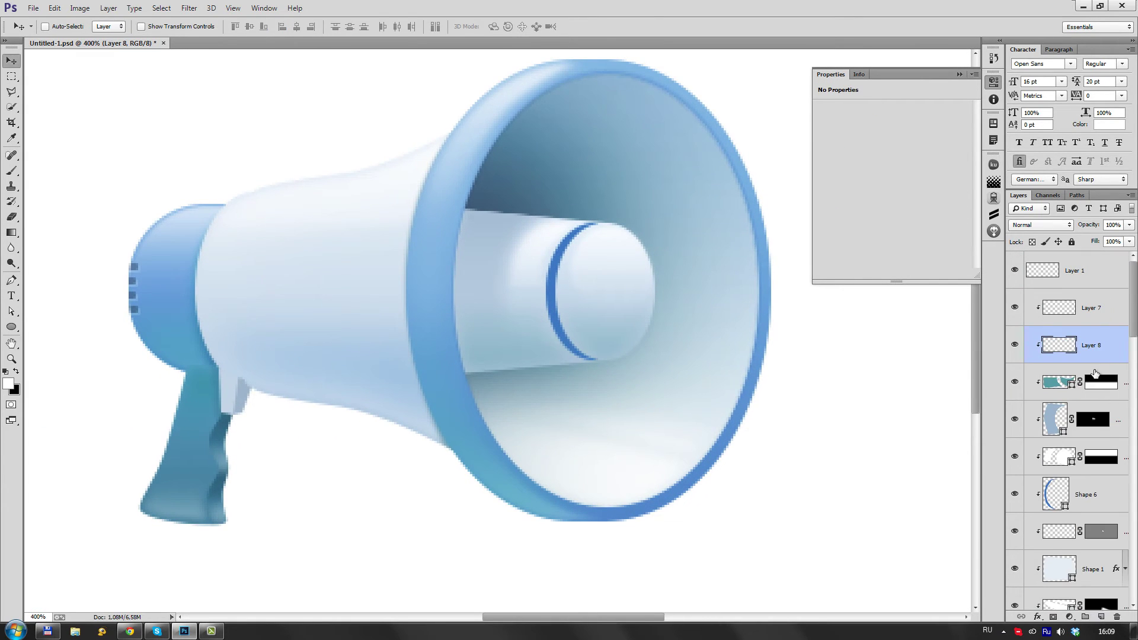
pyautogui.press('p')
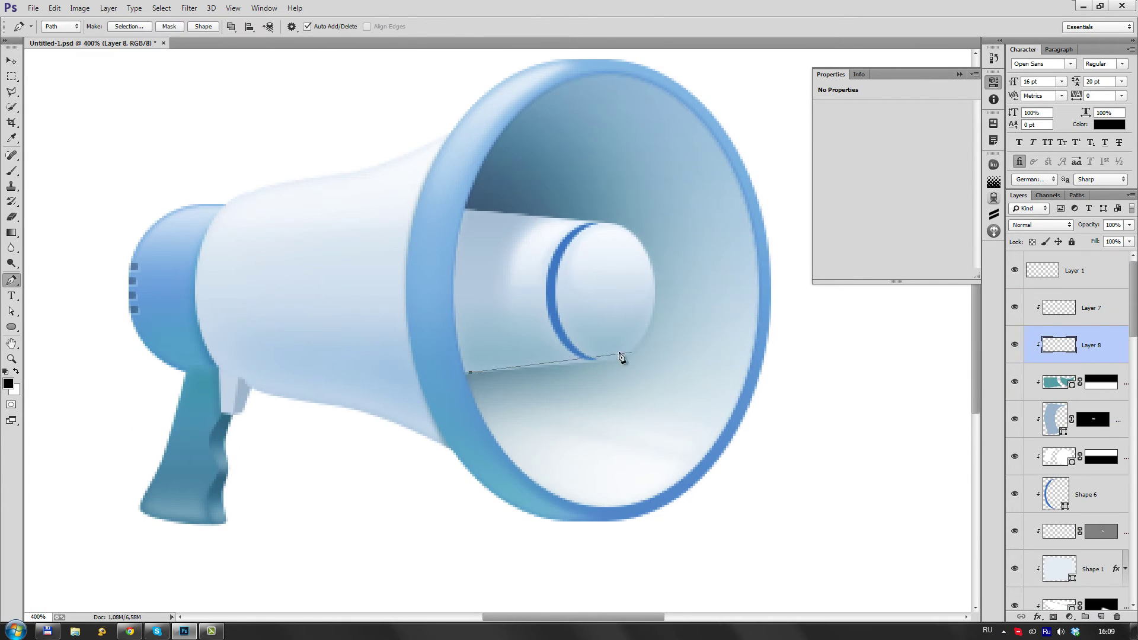
# Step: Turn the outline into a blue shape with 2.1 px feather and 25% opacity
pyautogui.click(202, 26)
pyautogui.moveTo(821, 190); pyautogui.dragTo(836, 190)
pyautogui.press('v')
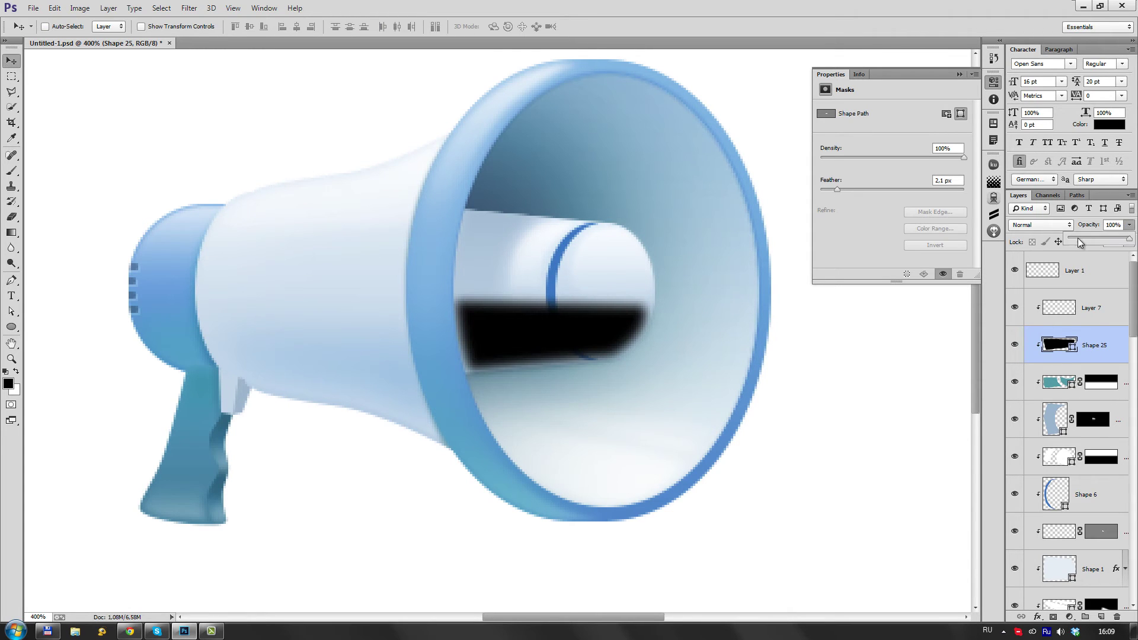
pyautogui.click(1079, 242)
pyautogui.doubleClick(1059, 345)
pyautogui.click(770, 406)
pyautogui.press('Return')
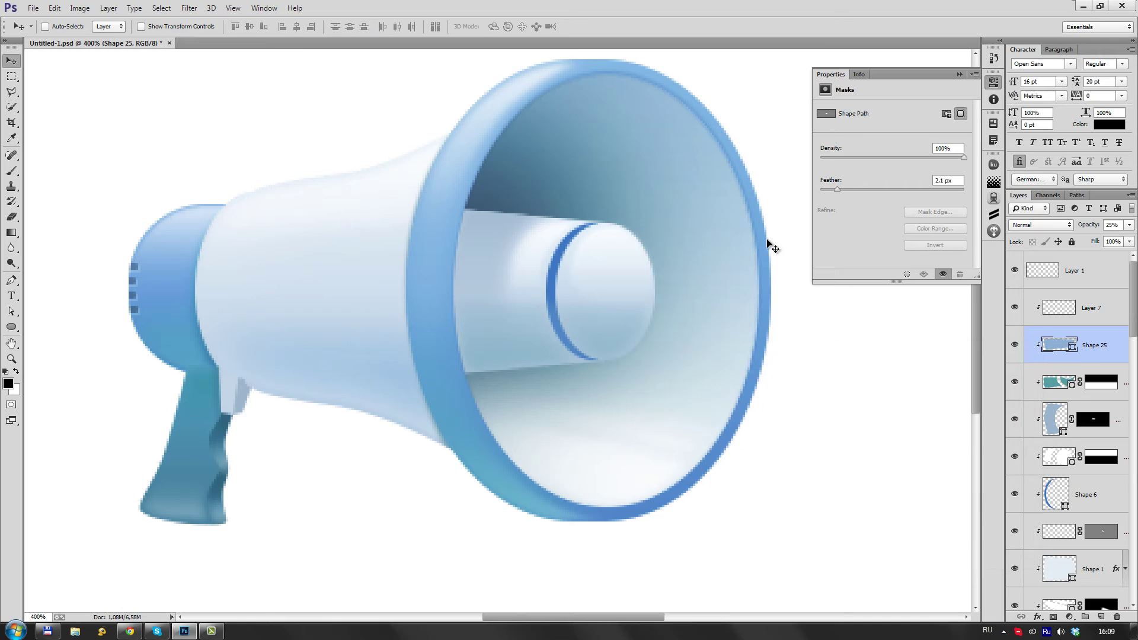
pyautogui.press('g')
pyautogui.click(1053, 616)
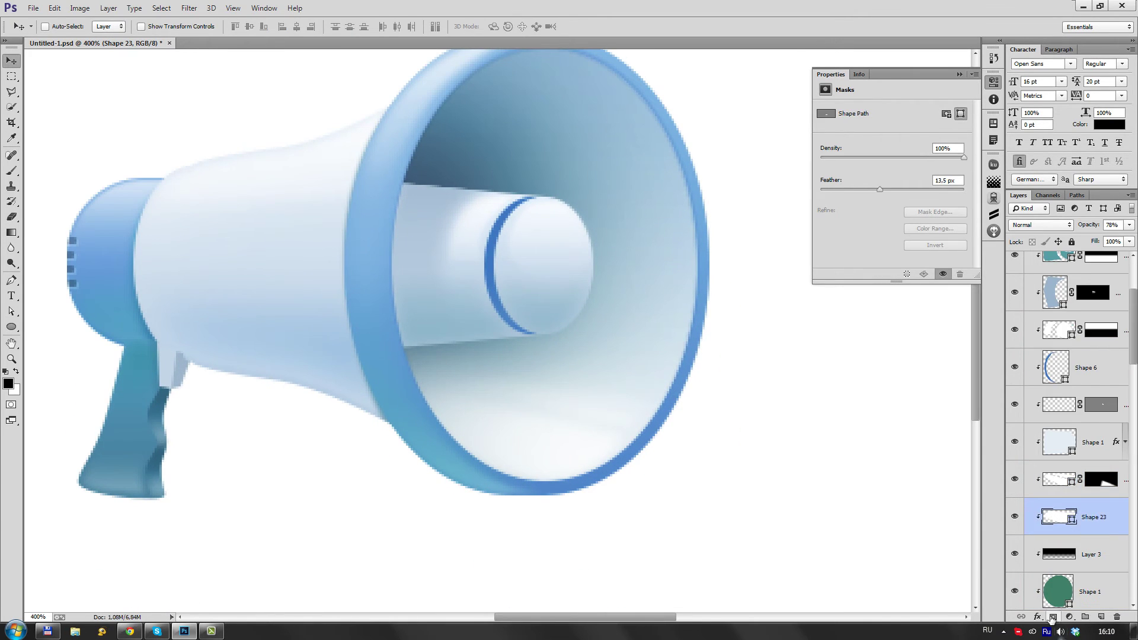
# Step: Fade Shape 23 out with a gradient layer mask
pyautogui.click(1053, 616)
pyautogui.press('g')
pyautogui.moveTo(465, 419); pyautogui.dragTo(546, 413)
pyautogui.hotkey('ctrl', '1')
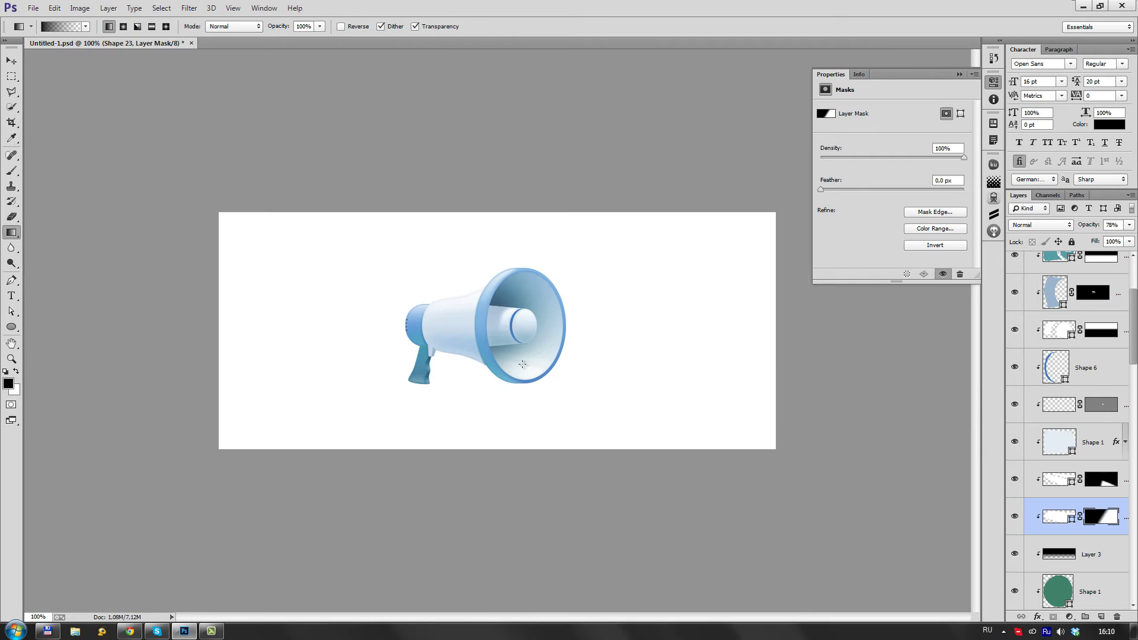
pyautogui.click(1070, 475)
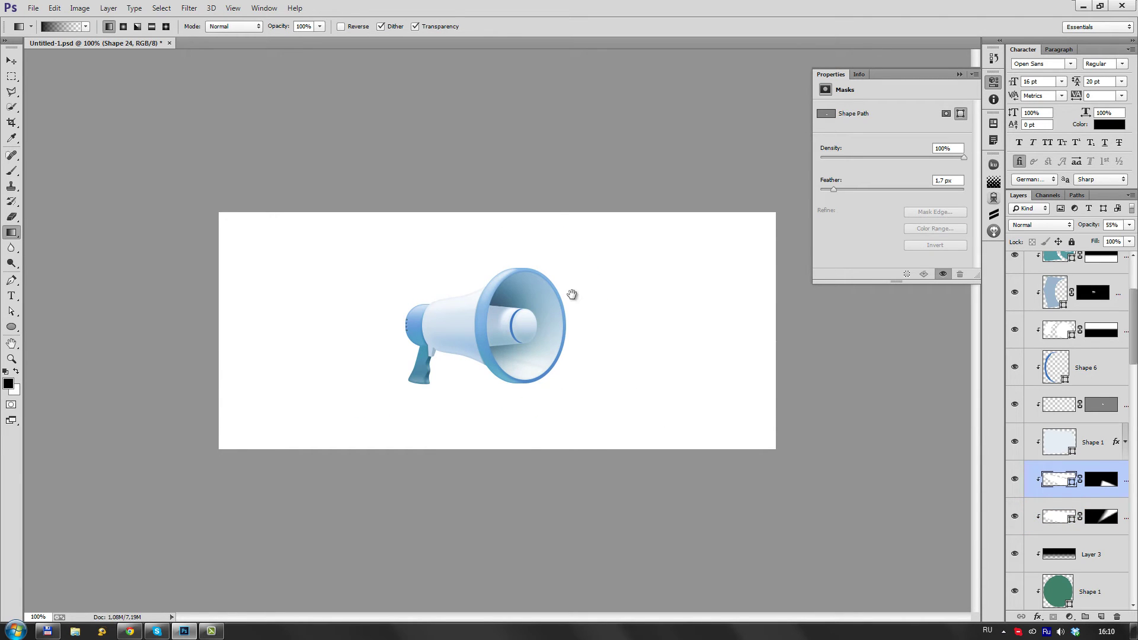
# Step: Add Layer 8 above Shape 20 and mask it to the combined inner-tube selection
pyautogui.scroll(3, 571, 294)
pyautogui.scroll(3, 508, 292)
pyautogui.scroll(3, 457, 358)
pyautogui.press('v')
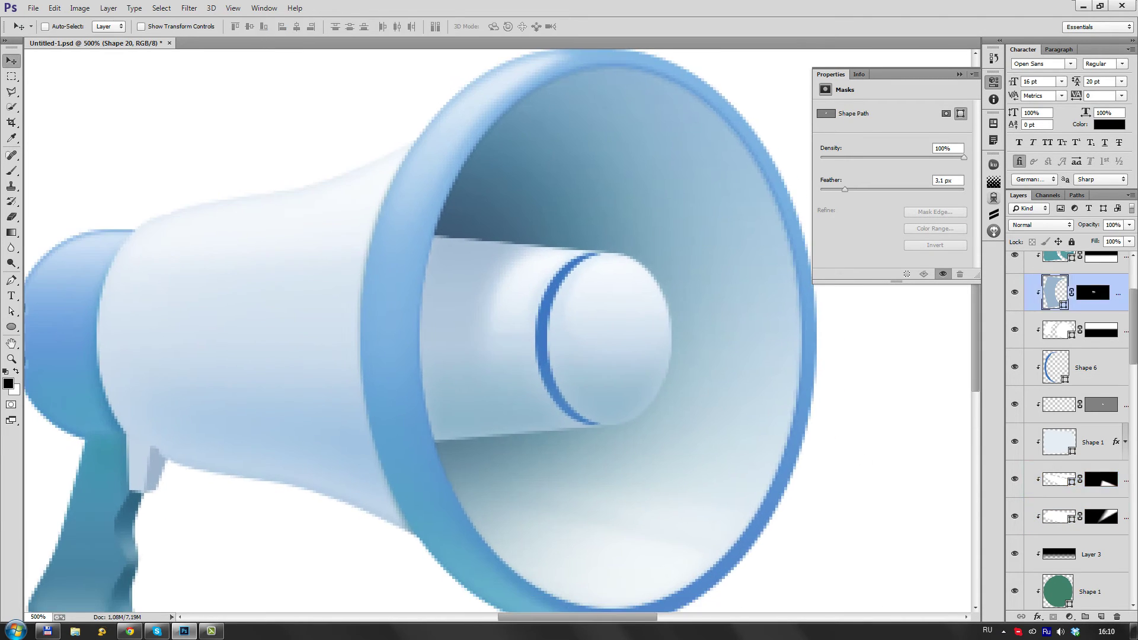
pyautogui.click(1100, 617)
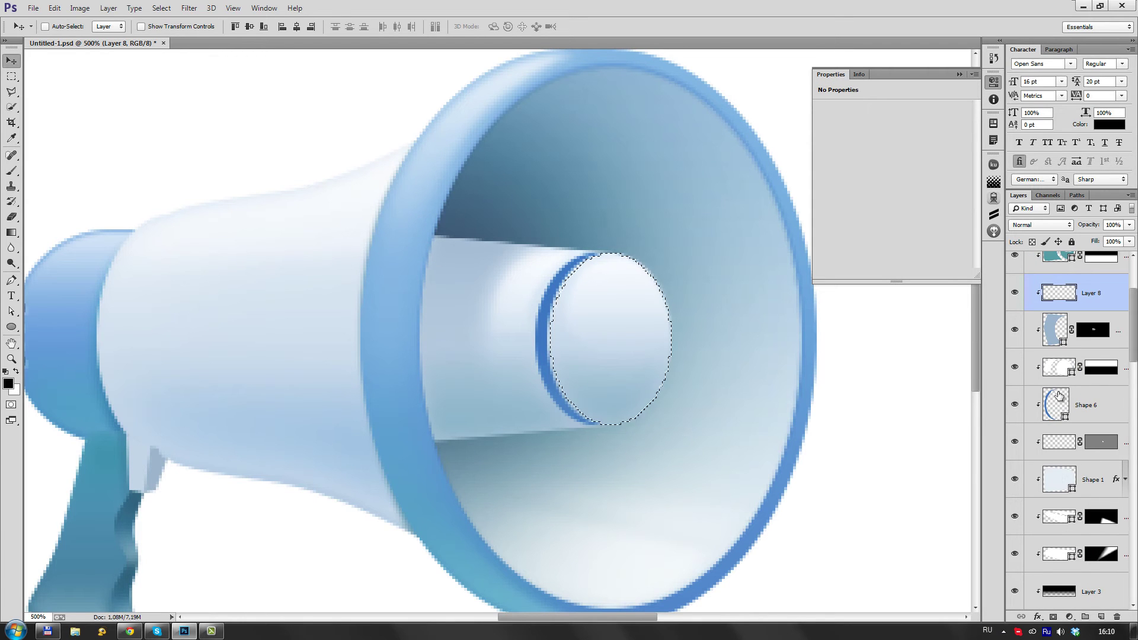
pyautogui.keyDown('ctrl'); pyautogui.click(1058, 485); pyautogui.keyUp('ctrl')
pyautogui.press('a')
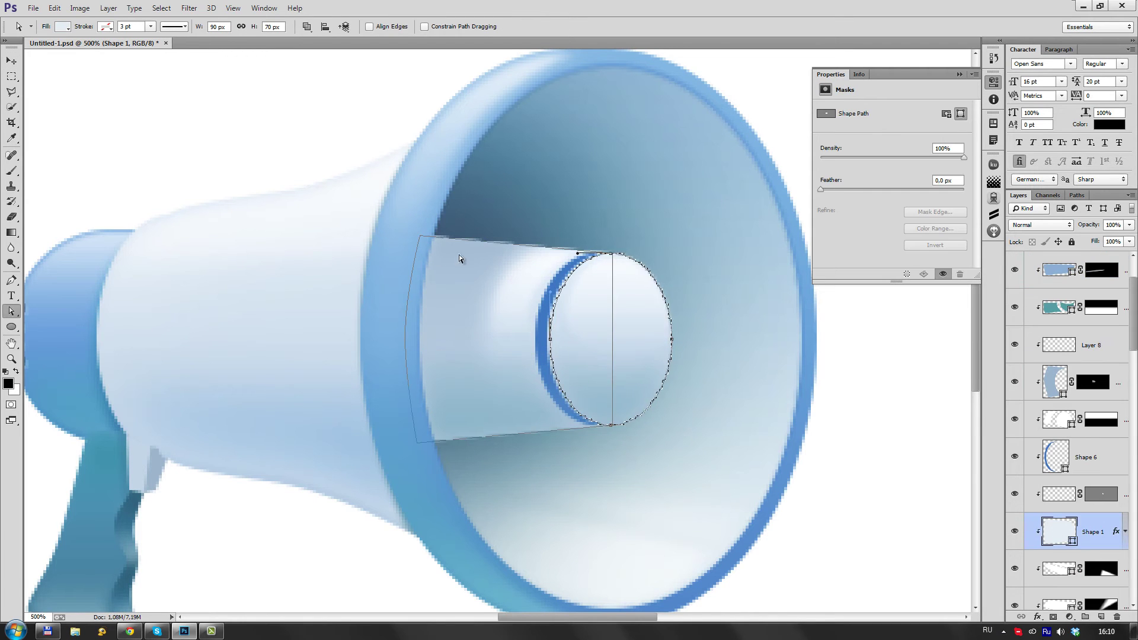
pyautogui.click(507, 262)
pyautogui.click(608, 275)
pyautogui.click(1090, 344)
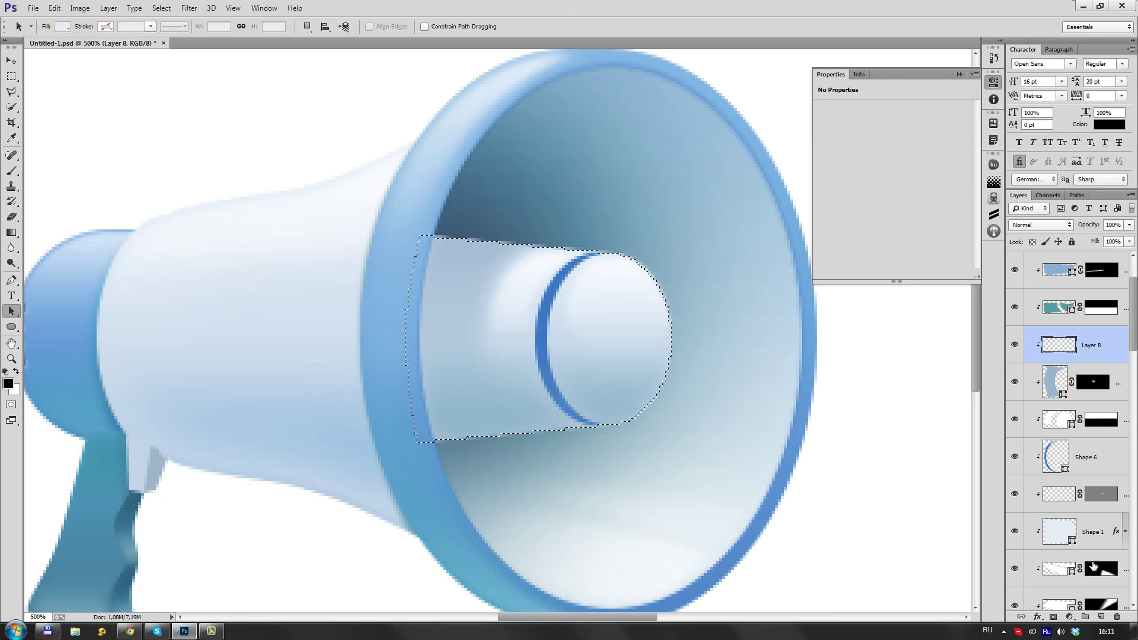
pyautogui.click(1049, 617)
# Step: Brush soft grey shading at 25% along the tube on Layer 8 and stretch it wider
pyautogui.press('b')
pyautogui.hotkey('ctrl', '2')
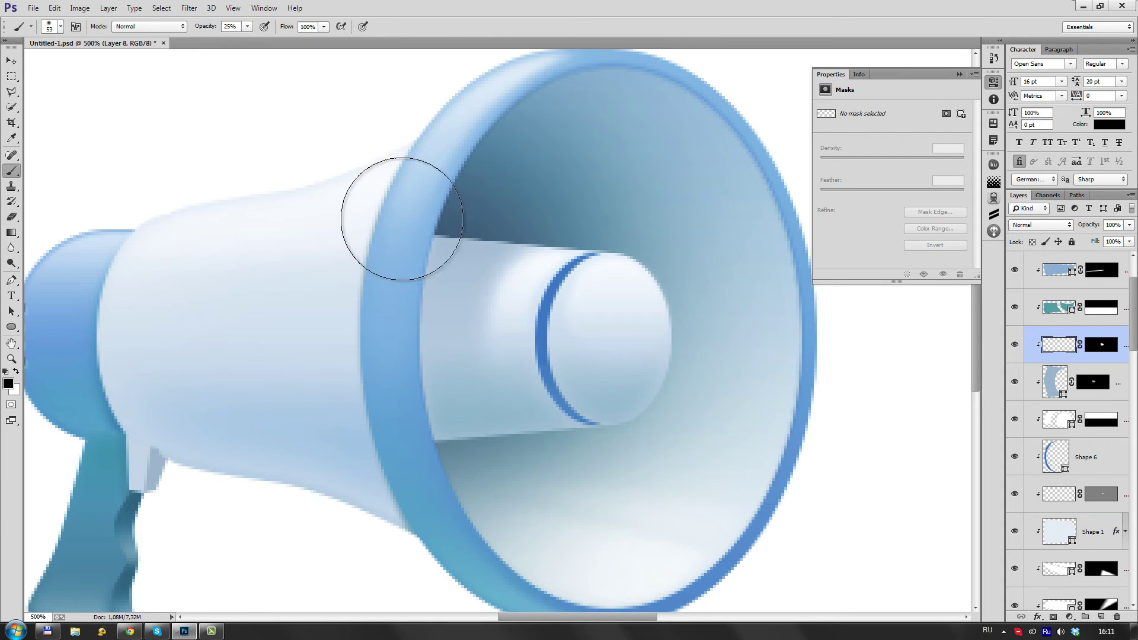
pyautogui.moveTo(407, 217)
pyautogui.mouseDown()
pyautogui.moveTo(480, 164)
pyautogui.moveTo(338, 356)
pyautogui.moveTo(406, 478)
pyautogui.moveTo(394, 415)
pyautogui.moveTo(510, 169)
pyautogui.mouseUp()
pyautogui.doubleClick(1041, 335)
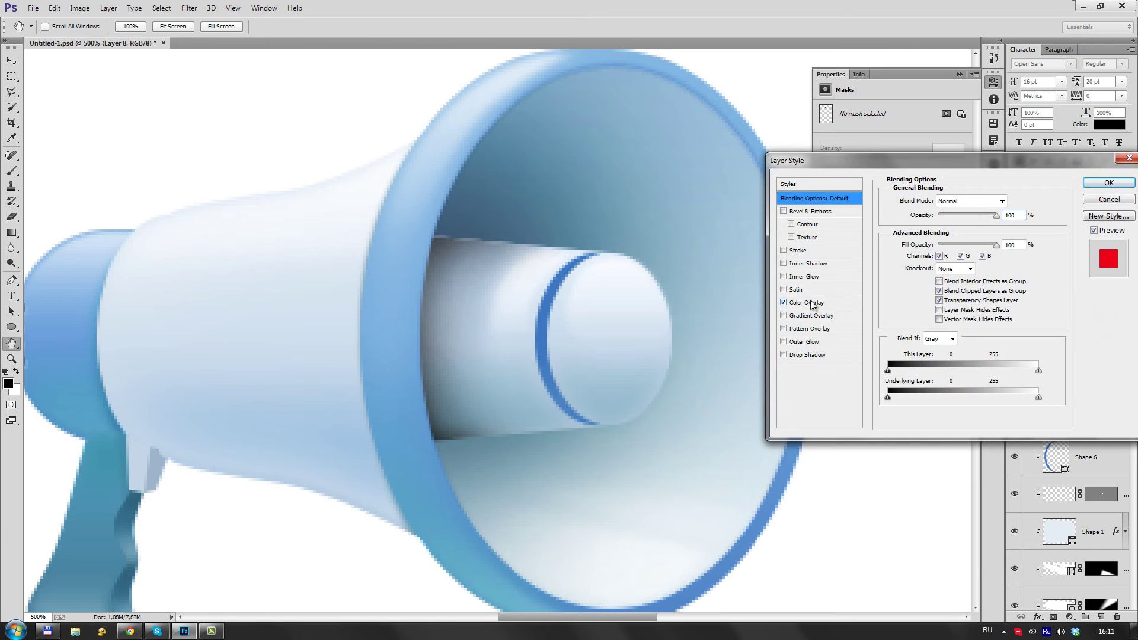
pyautogui.click(1010, 201)
pyautogui.press('Escape')
pyautogui.press('Escape')
pyautogui.hotkey('ctrl', 't')
pyautogui.hotkey('ctrl', '-')
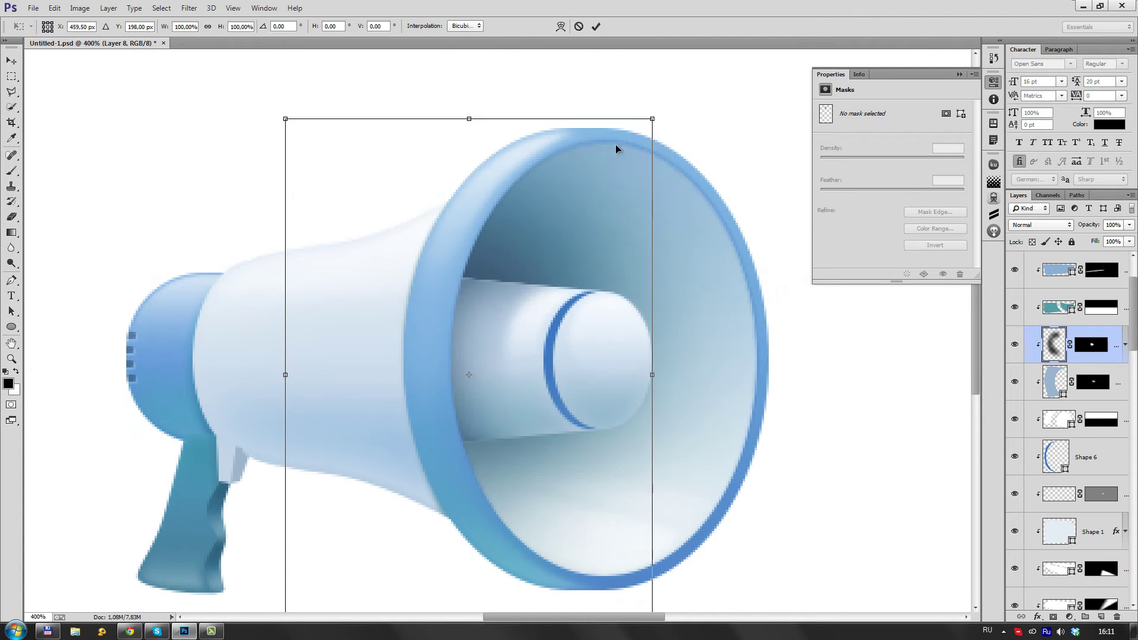
pyautogui.moveTo(652, 118); pyautogui.dragTo(658, 115)
pyautogui.press('Return')
# Step: Select the teal highlight layer and add a new empty layer above it
pyautogui.hotkey('ctrl', '-')
pyautogui.hotkey('ctrl', '-')
pyautogui.hotkey('ctrl', '+')
pyautogui.hotkey('ctrl', '+')
pyautogui.hotkey('ctrl', '\\')
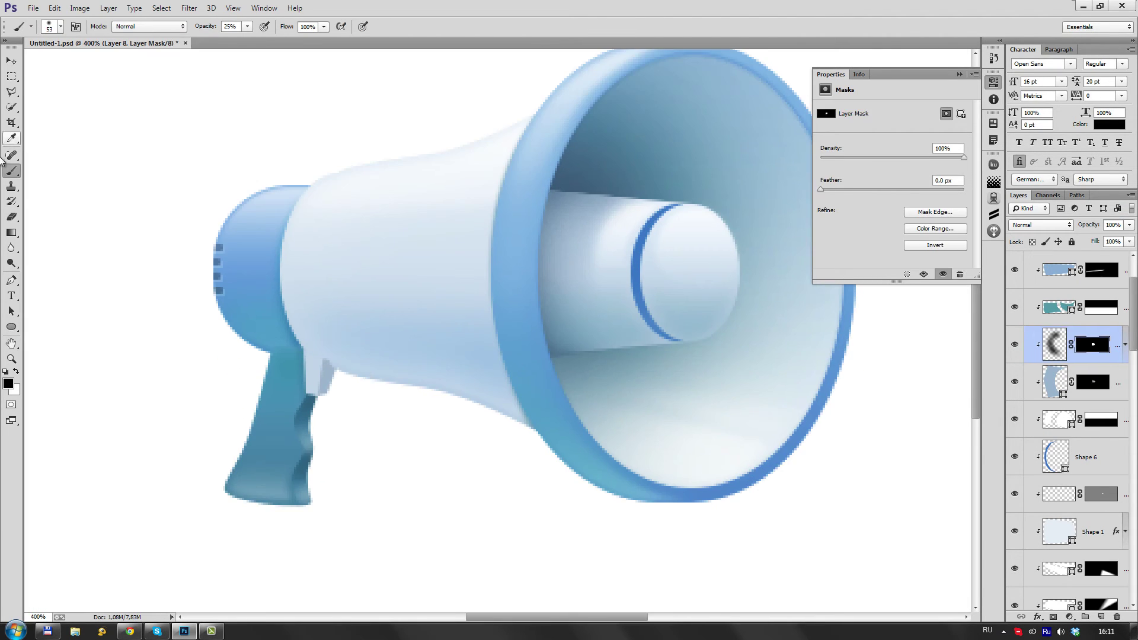
pyautogui.press('b')
pyautogui.hotkey('ctrl', '-')
pyautogui.hotkey('ctrl', '-')
pyautogui.hotkey('ctrl', '-')
pyautogui.hotkey('ctrl', '+')
pyautogui.hotkey('ctrl', '+')
pyautogui.press('v')
pyautogui.keyDown('ctrl'); pyautogui.click(815, 304); pyautogui.keyUp('ctrl')
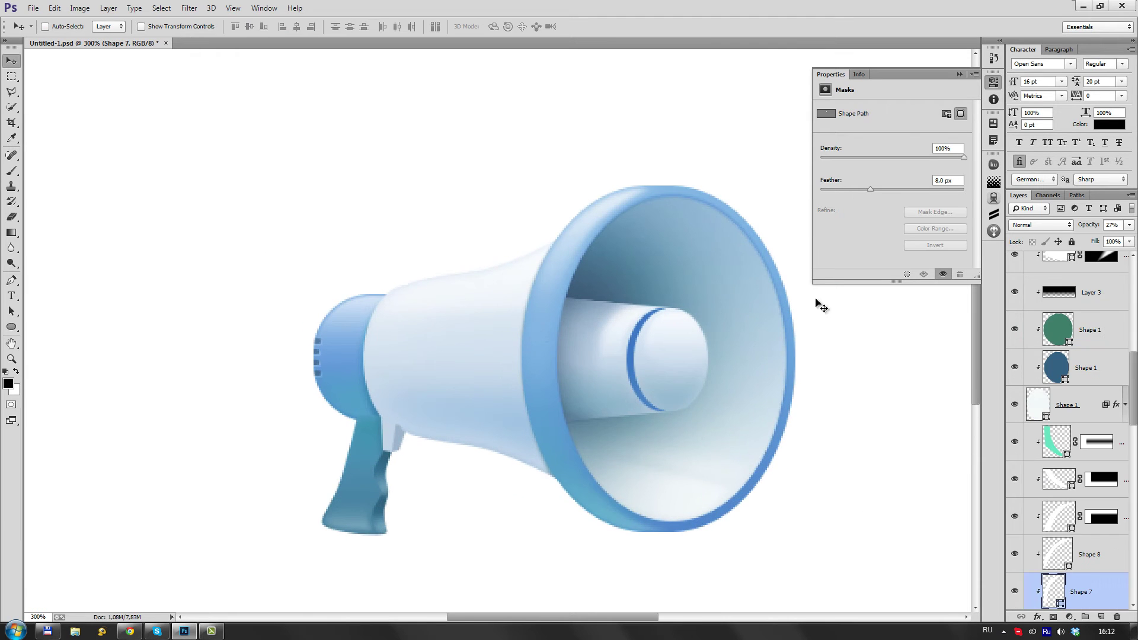
pyautogui.hotkey('ctrl', '+')
pyautogui.hotkey('ctrl', '+')
pyautogui.keyDown('ctrl'); pyautogui.click(615, 326); pyautogui.keyUp('ctrl')
pyautogui.hotkey('ctrl', 'alt', 'shift', 'n')
# Step: Draw a white highlight shape along the horn's top rim, feathered 0.5 px
pyautogui.press('p')
pyautogui.press('x')
pyautogui.click(644, 288)
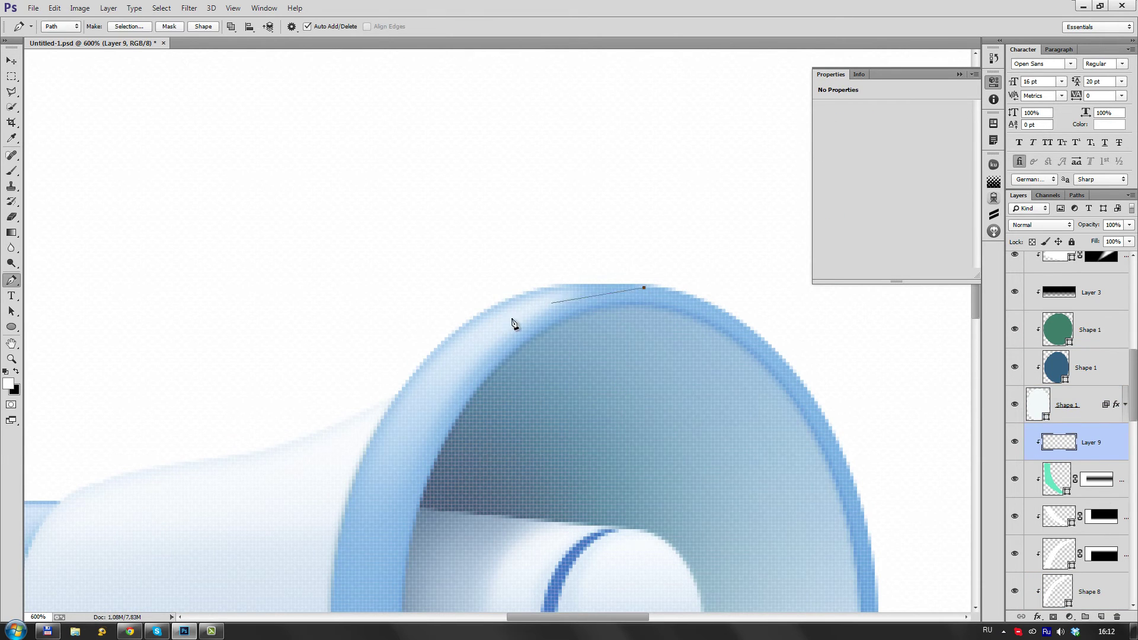
pyautogui.moveTo(409, 491); pyautogui.dragTo(406, 443)
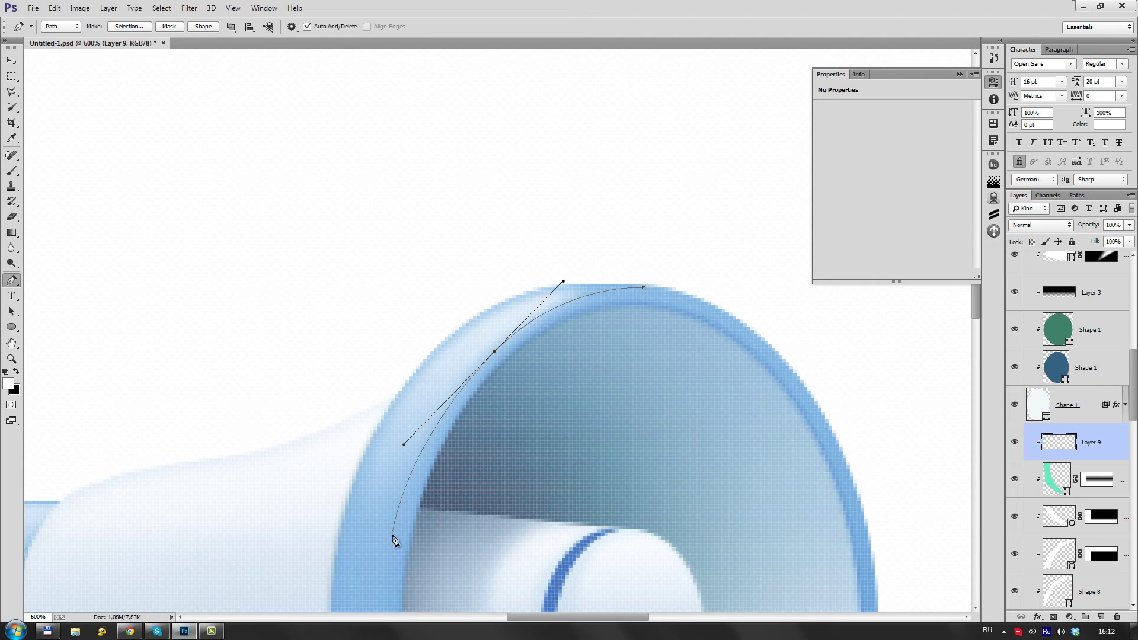
pyautogui.moveTo(570, 290); pyautogui.dragTo(590, 246)
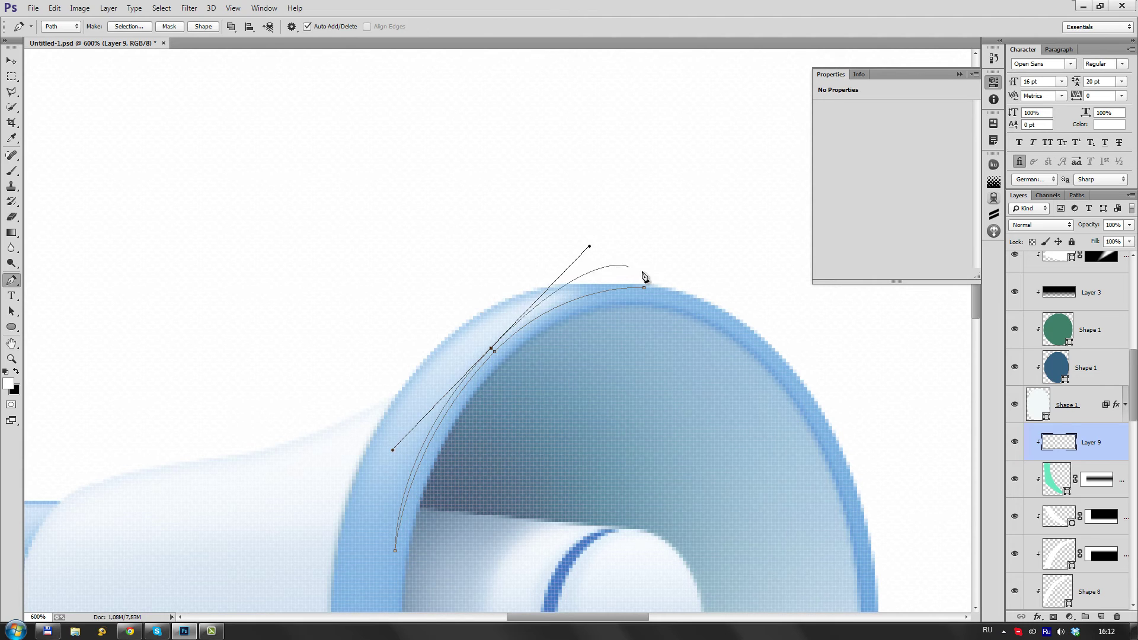
pyautogui.click(201, 27)
pyautogui.moveTo(821, 190); pyautogui.dragTo(823, 190)
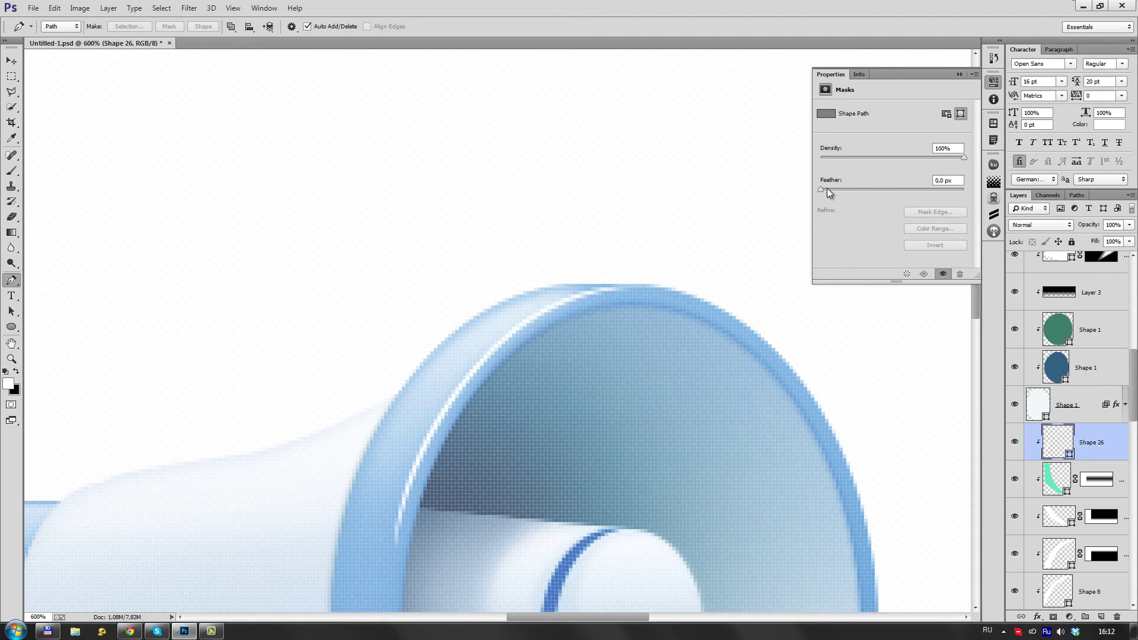
# Step: Mask the rim highlight and fade part of it away with a gradient
pyautogui.scroll(-3, 632, 395)
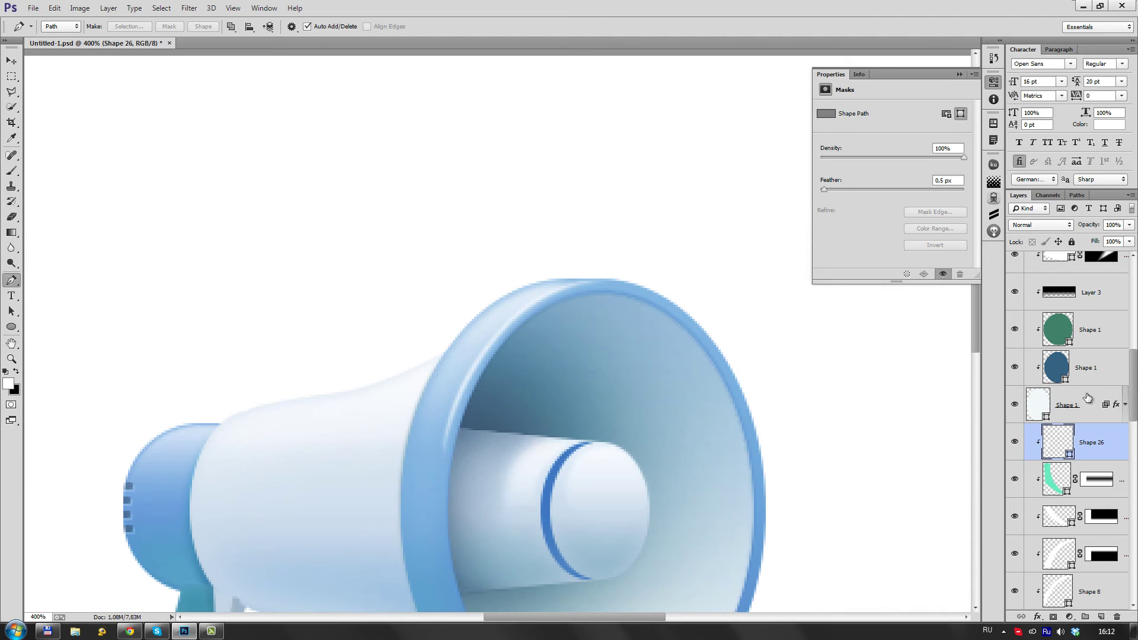
pyautogui.keyDown('alt'); pyautogui.click(1053, 617); pyautogui.keyUp('alt')
pyautogui.press('g')
pyautogui.scroll(-3, 614, 407)
pyautogui.scroll(3, 532, 358)
pyautogui.moveTo(532, 358); pyautogui.dragTo(517, 320)
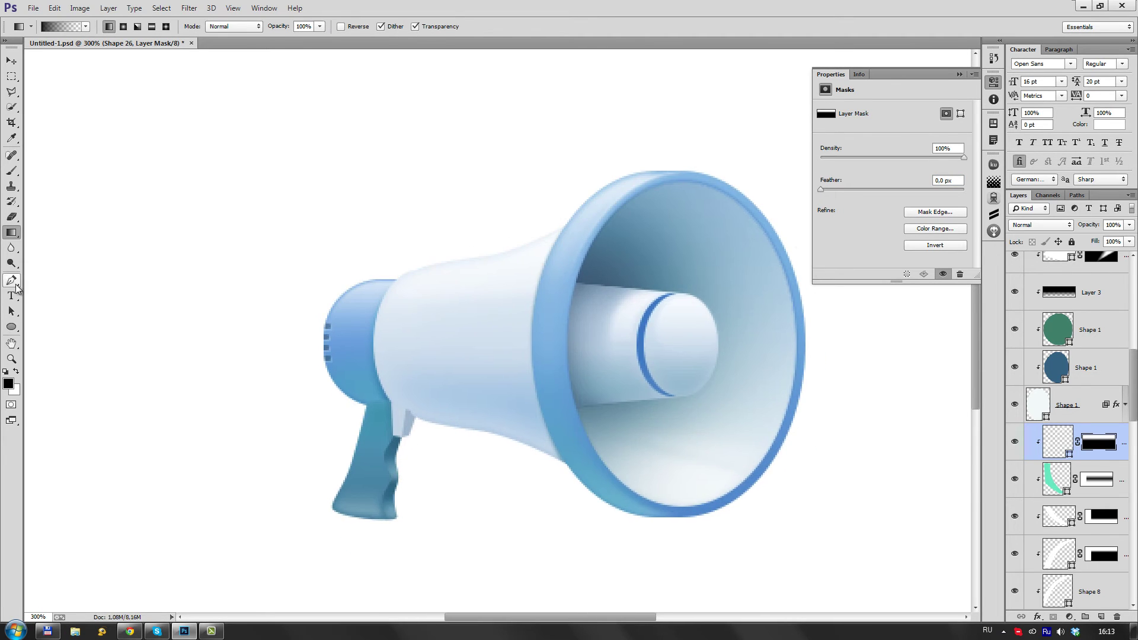
# Step: Add a white highlight shape over the rear housing, feathered 4.7 px at 46% opacity
pyautogui.press('v')
pyautogui.keyDown('ctrl'); pyautogui.click(515, 287); pyautogui.keyUp('ctrl')
pyautogui.scroll(1, 528, 336)
pyautogui.scroll(1, 528, 336)
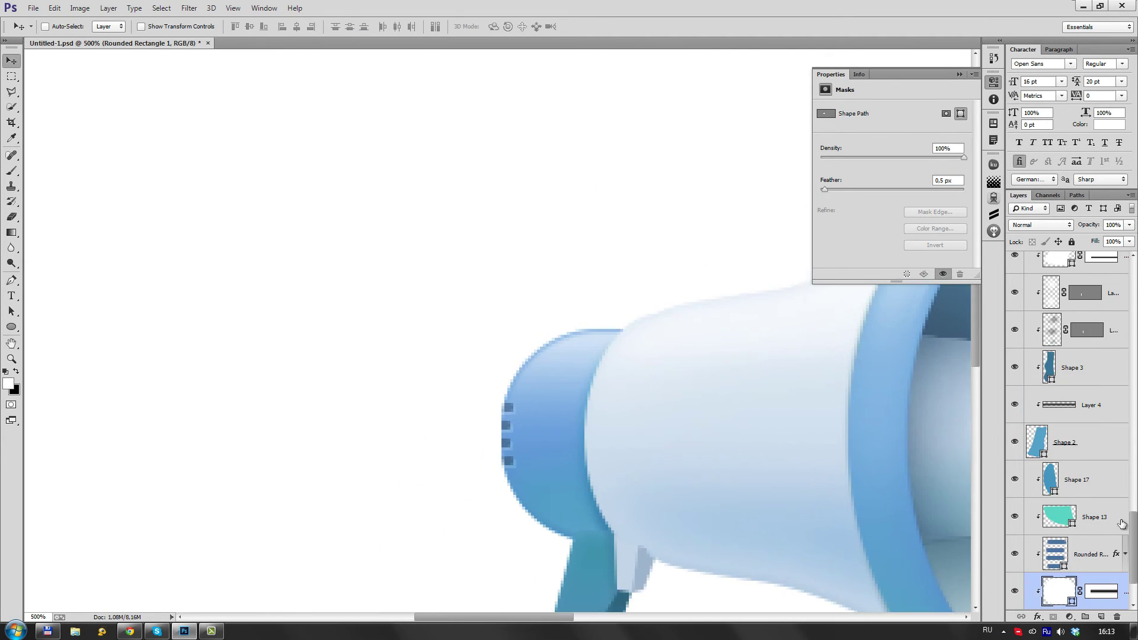
pyautogui.hotkey('ctrl', 'shift', 'alt', 'n')
pyautogui.press('p')
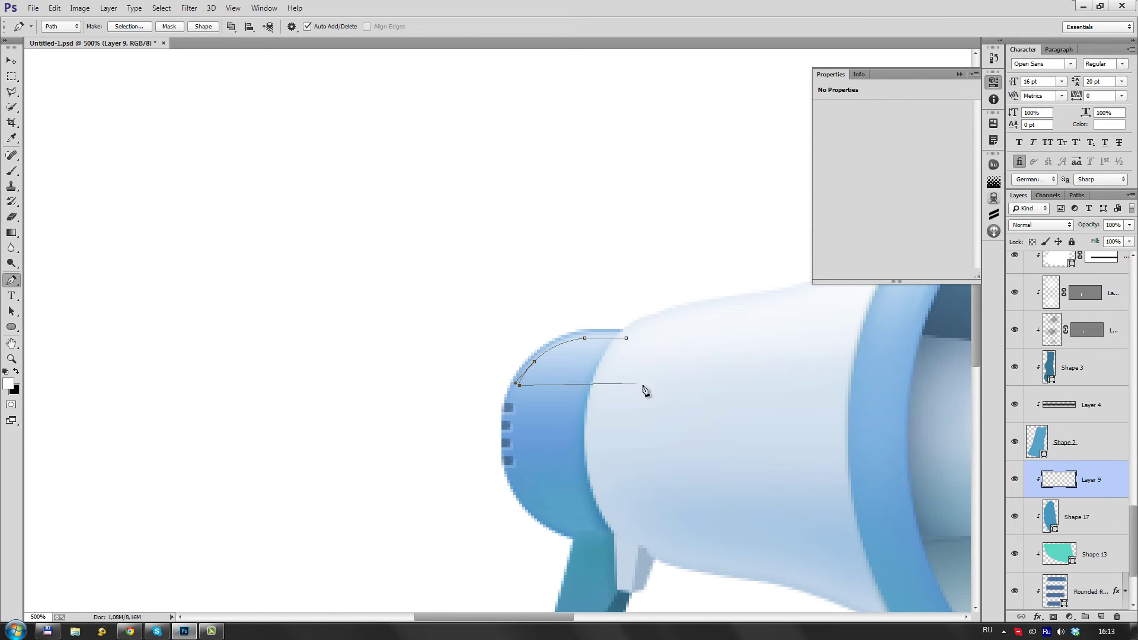
pyautogui.click(203, 26)
pyautogui.moveTo(820, 189); pyautogui.dragTo(857, 189)
pyautogui.press('4')
pyautogui.press('6')
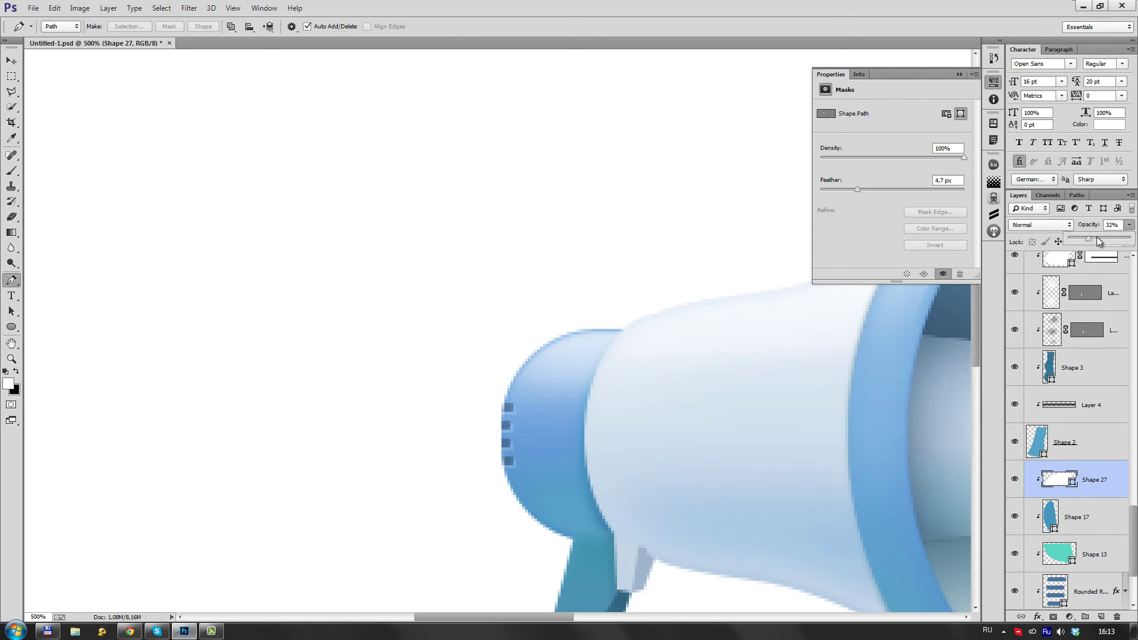
# Step: Recolour Shape 4 salmon red and Shape 5 dark red for the trigger piece
pyautogui.hotkey('ctrl', '1')
pyautogui.scroll(2, 569, 402)
pyautogui.scroll(1, 569, 401)
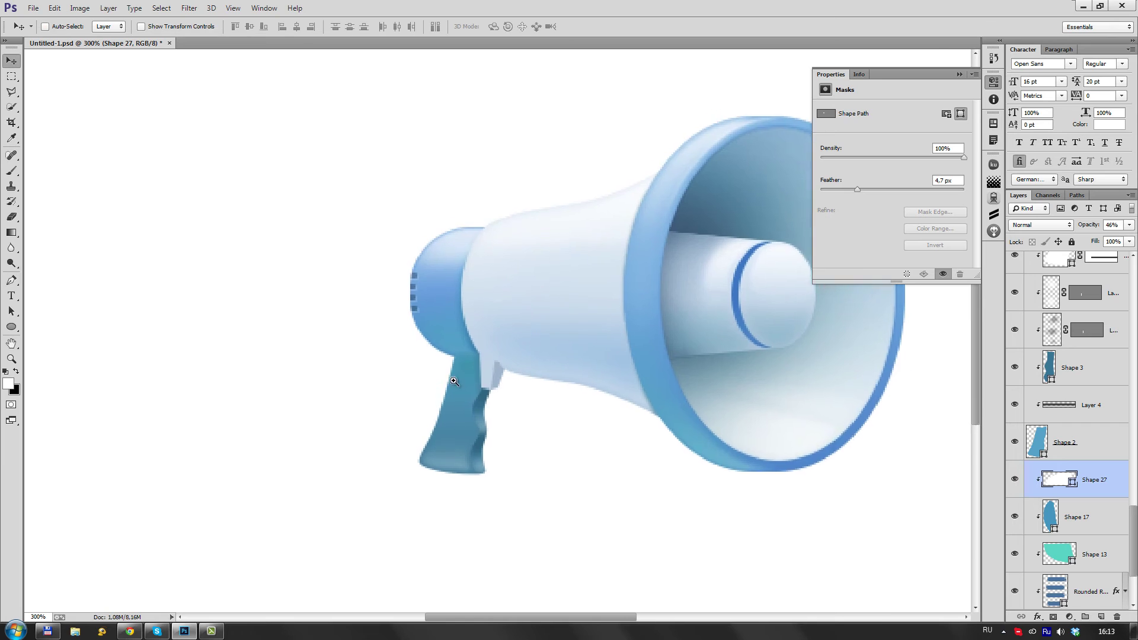
pyautogui.scroll(3, 661, 427)
pyautogui.press('v')
pyautogui.keyDown('ctrl'); pyautogui.click(660, 427); pyautogui.keyUp('ctrl')
pyautogui.scroll(2, 661, 427)
pyautogui.doubleClick(1042, 273)
pyautogui.moveTo(742, 398)
pyautogui.mouseDown()
pyautogui.moveTo(808, 399)
pyautogui.moveTo(797, 409)
pyautogui.moveTo(808, 435)
pyautogui.mouseUp()
pyautogui.click(989, 377)
pyautogui.doubleClick(1047, 380)
pyautogui.click(988, 376)
pyautogui.hotkey('ctrl', '1')
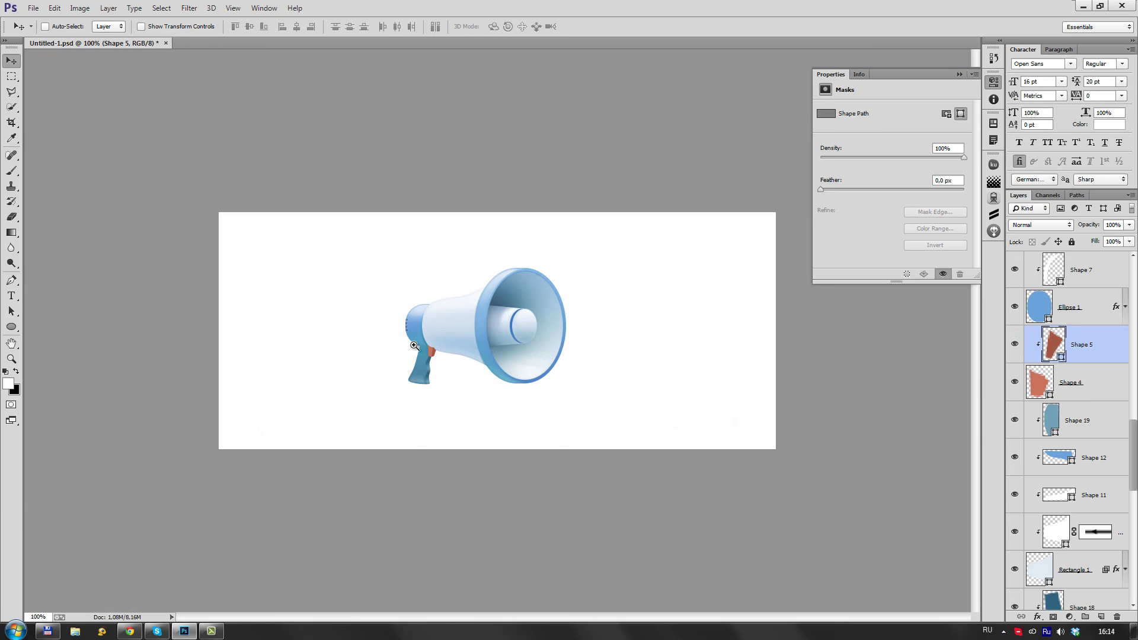
# Step: Shade the handle with a dark gradient on a new layer at 17% opacity
pyautogui.scroll(5, 414, 346)
pyautogui.hotkey('ctrl', 'shift', 'alt', 'n')
pyautogui.press('g')
pyautogui.moveTo(563, 373); pyautogui.dragTo(563, 534)
pyautogui.moveTo(1129, 225); pyautogui.dragTo(1074, 243)
pyautogui.hotkey('ctrl', '1')
pyautogui.scroll(10, 422, 353)
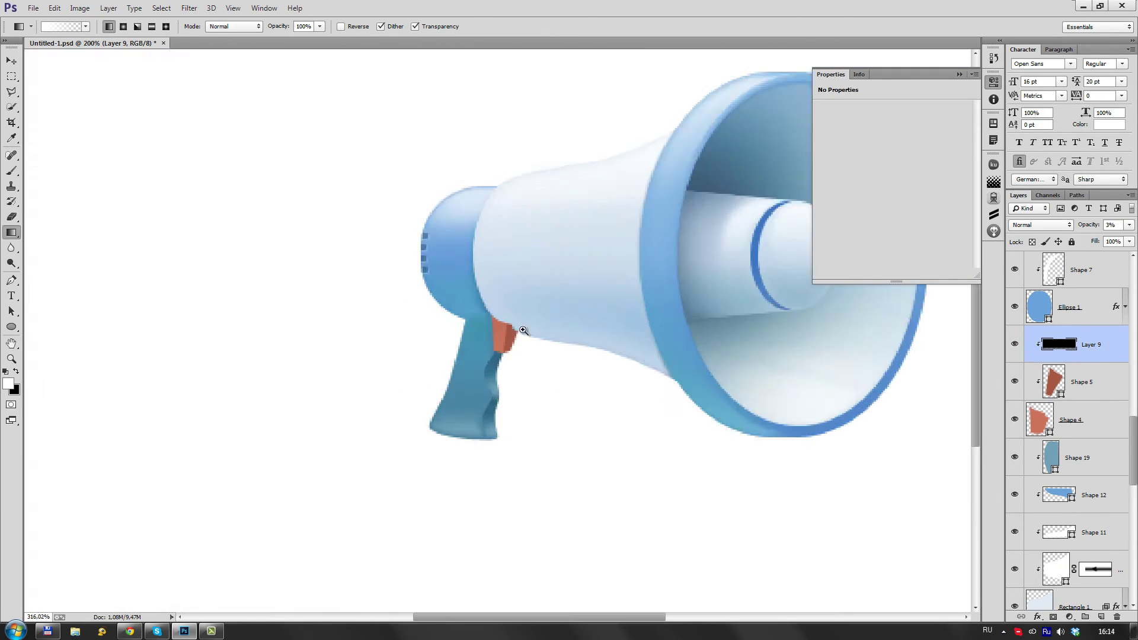
# Step: Draw a white highlight shape on the red trigger on a new layer
pyautogui.hotkey('ctrl', 'shift', 'alt', 'n')
pyautogui.press('p')
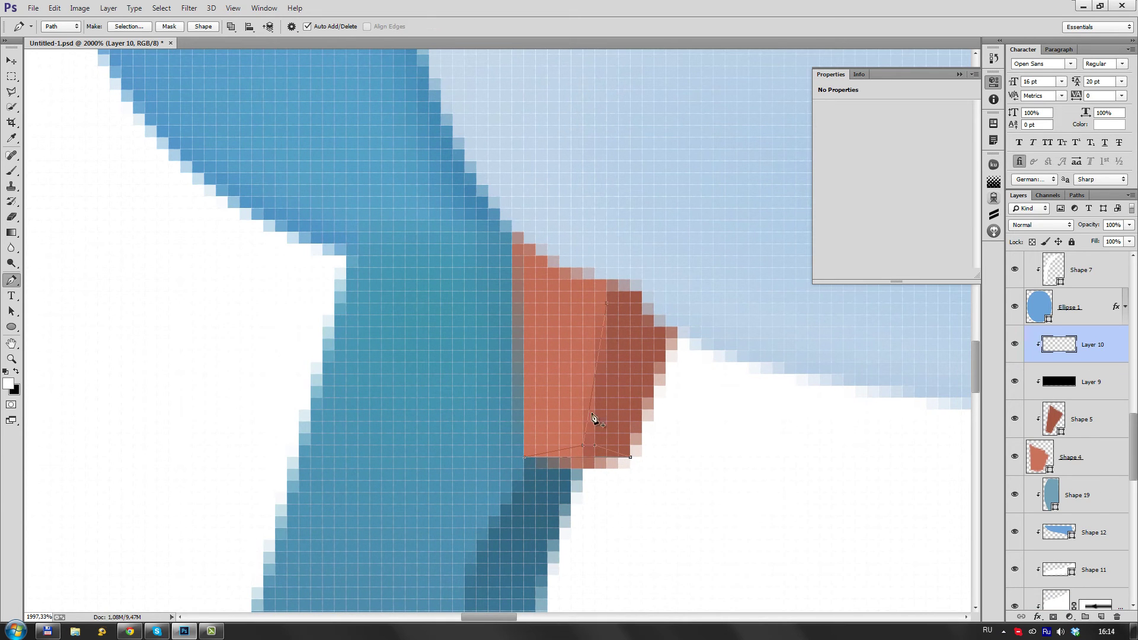
pyautogui.click(606, 302)
pyautogui.hotkey('ctrl', '1')
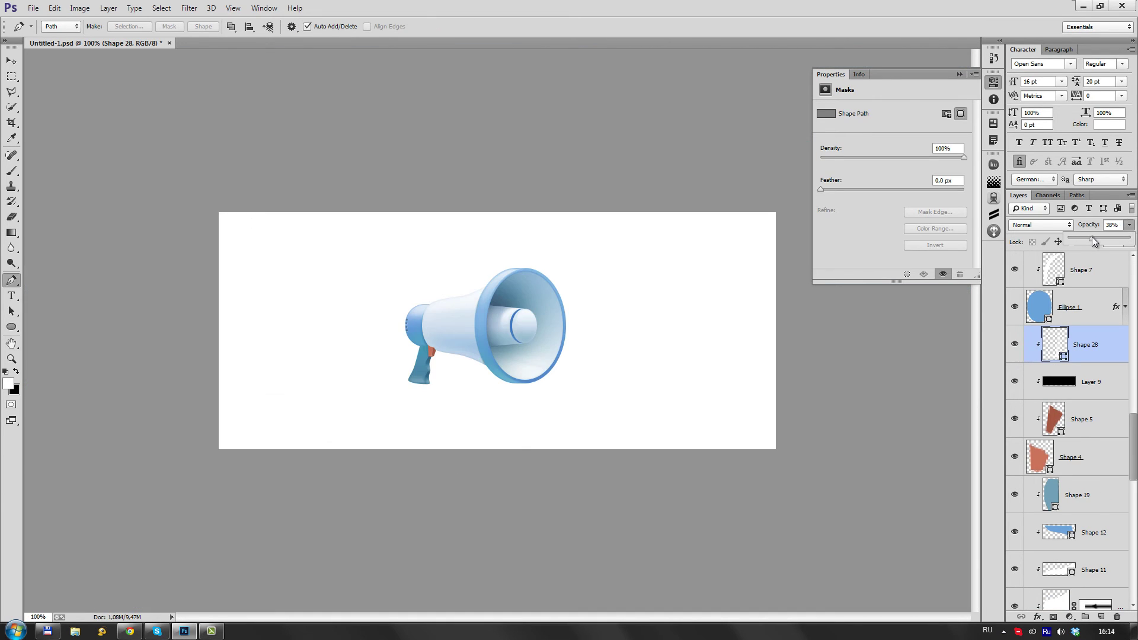
pyautogui.scroll(5, 678, 348)
pyautogui.scroll(5, 610, 436)
# Step: Draw a white highlight shape on the blue grip at 16% opacity
pyautogui.hotkey('ctrl', 'shift', 'alt', 'n')
pyautogui.press('v')
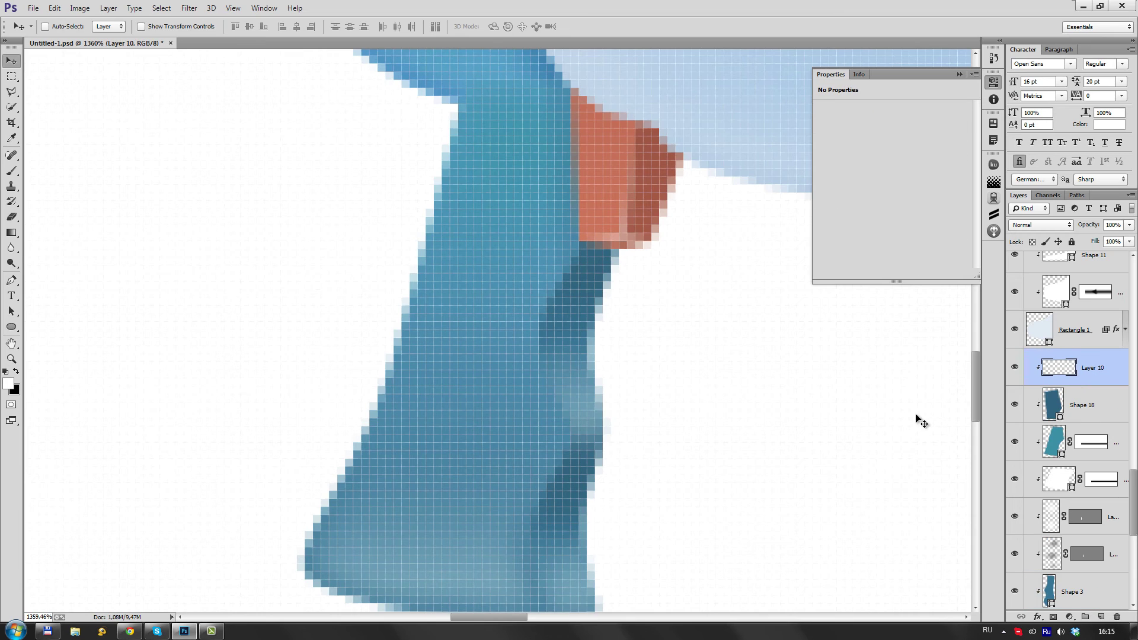
pyautogui.scroll(-5, 711, 415)
pyautogui.scroll(-3, 561, 399)
pyautogui.press('p')
pyautogui.click(561, 399)
pyautogui.scroll(5, 562, 398)
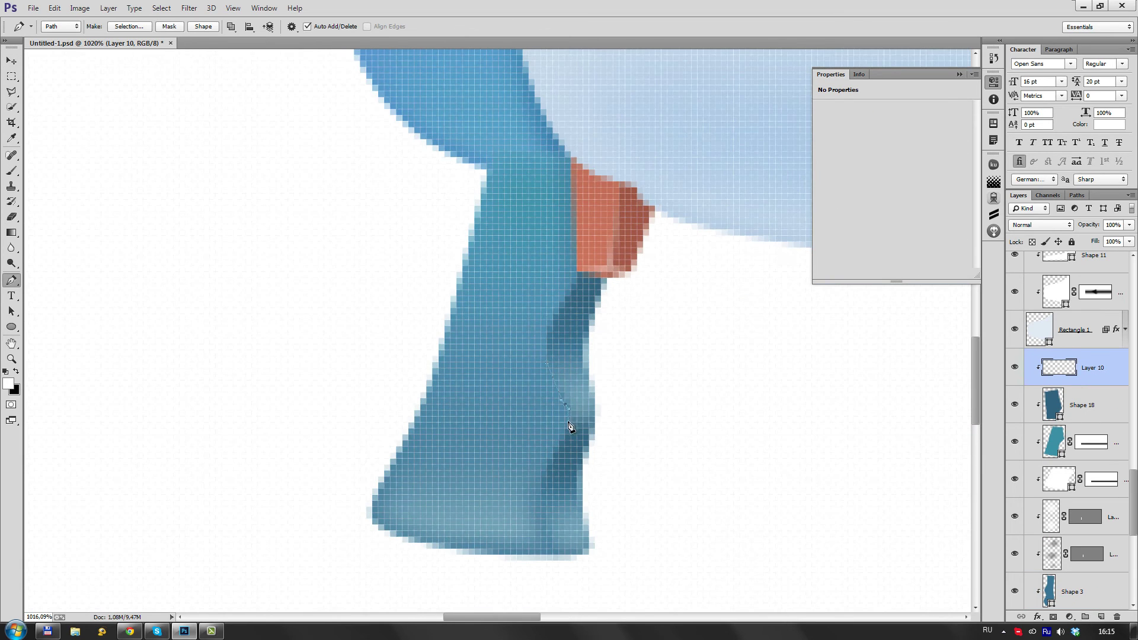
pyautogui.click(203, 26)
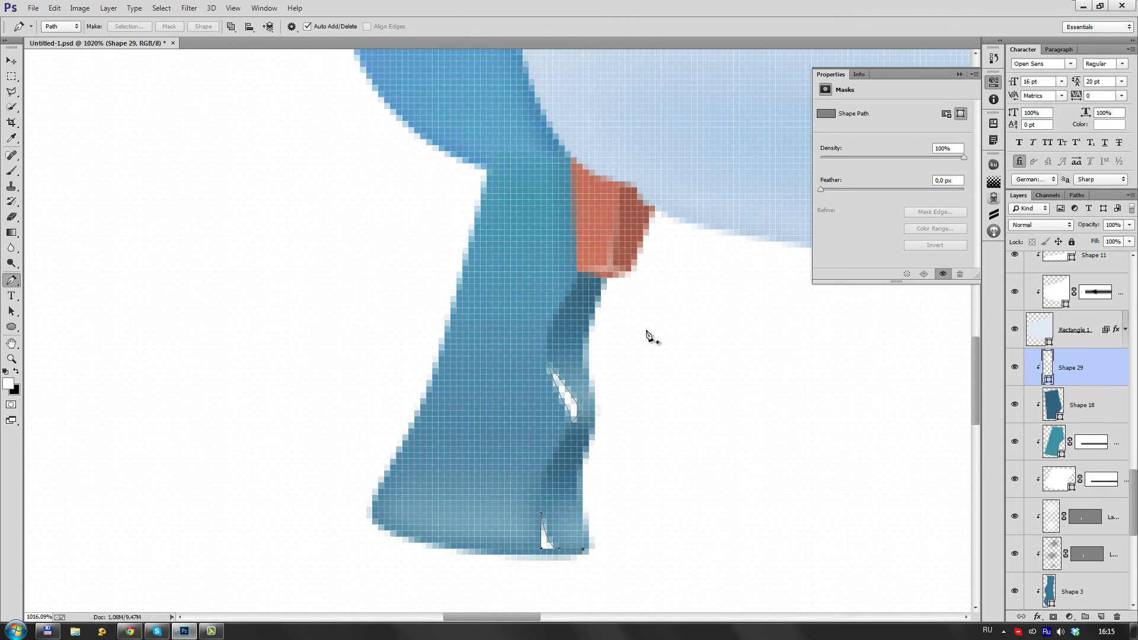
pyautogui.hotkey('ctrl', '1')
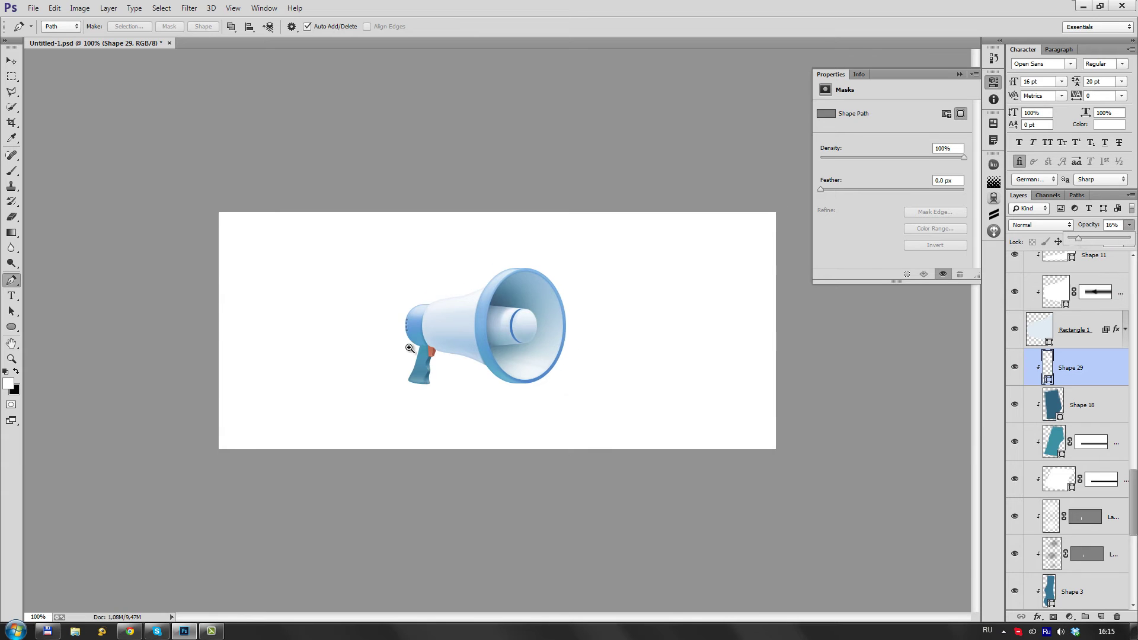
pyautogui.moveTo(410, 348); pyautogui.dragTo(546, 406)
pyautogui.press('Escape')
# Step: Draw a small ellipse on the grip and give it a radial gradient with dark-blue stop 076887
pyautogui.press('u')
pyautogui.moveTo(489, 372); pyautogui.dragTo(526, 417)
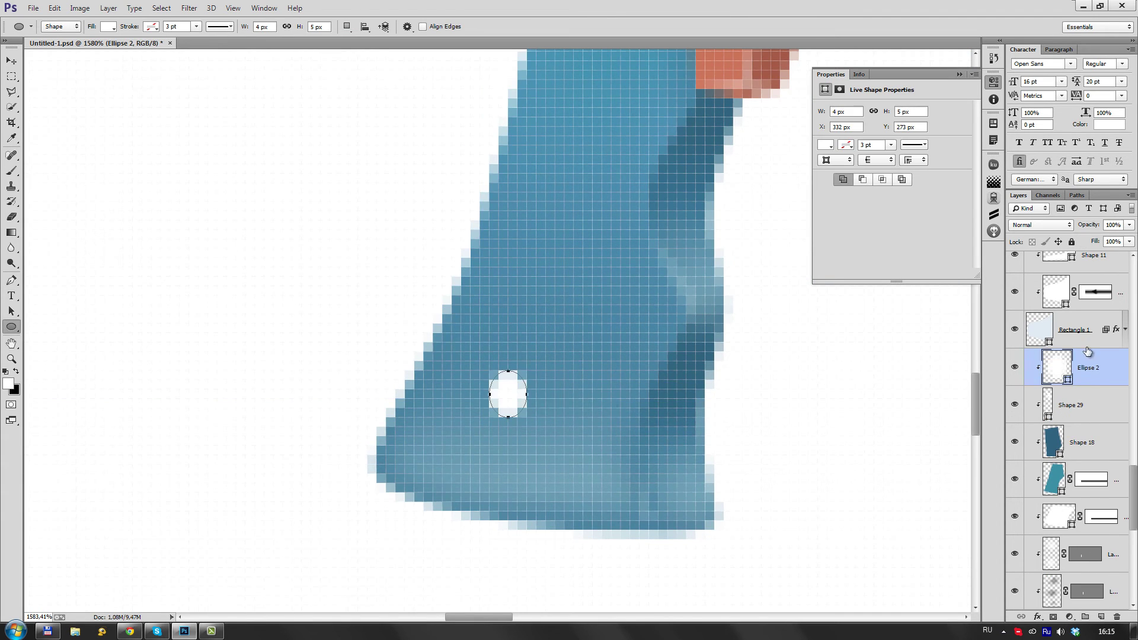
pyautogui.hotkey('ctrl', '1')
pyautogui.doubleClick(1106, 368)
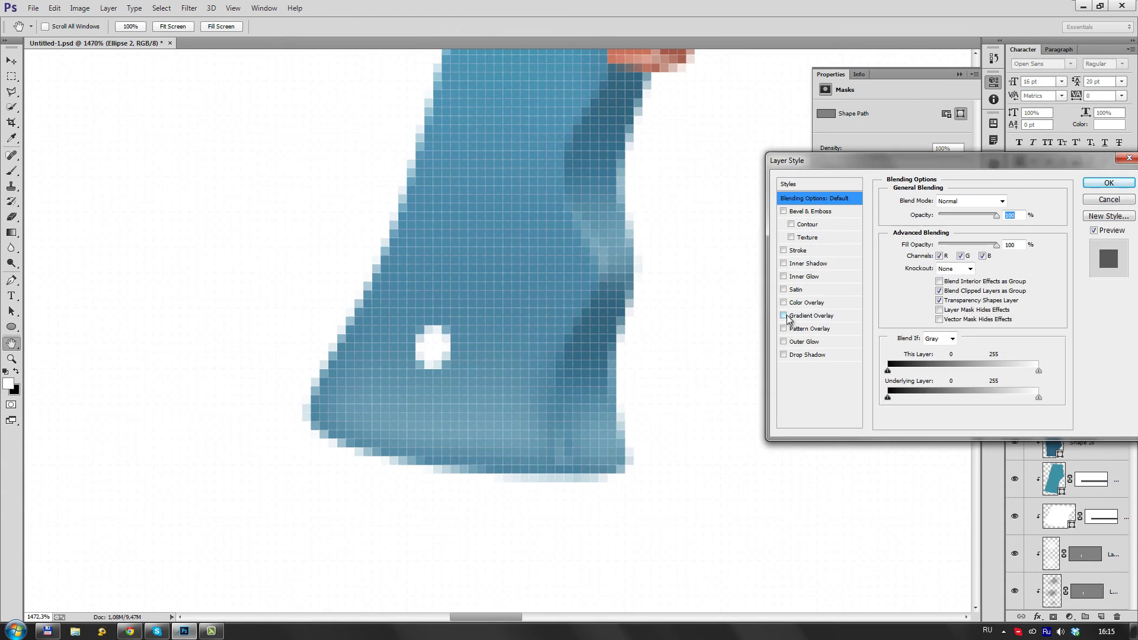
pyautogui.click(788, 316)
pyautogui.click(963, 242)
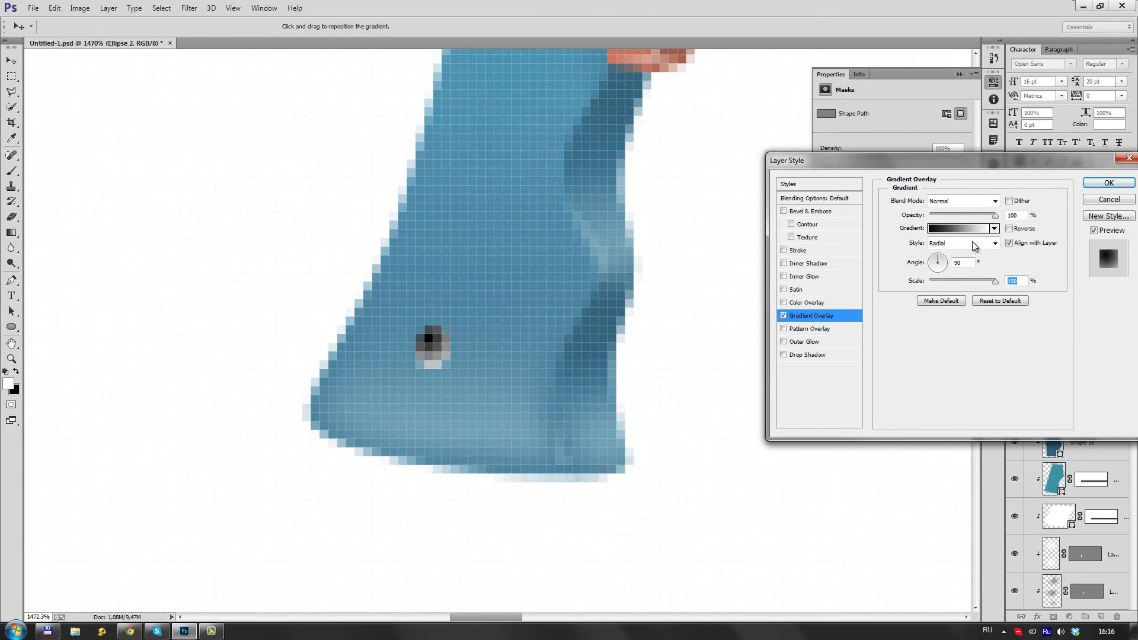
pyautogui.click(957, 228)
pyautogui.doubleClick(770, 395)
pyautogui.click(508, 427)
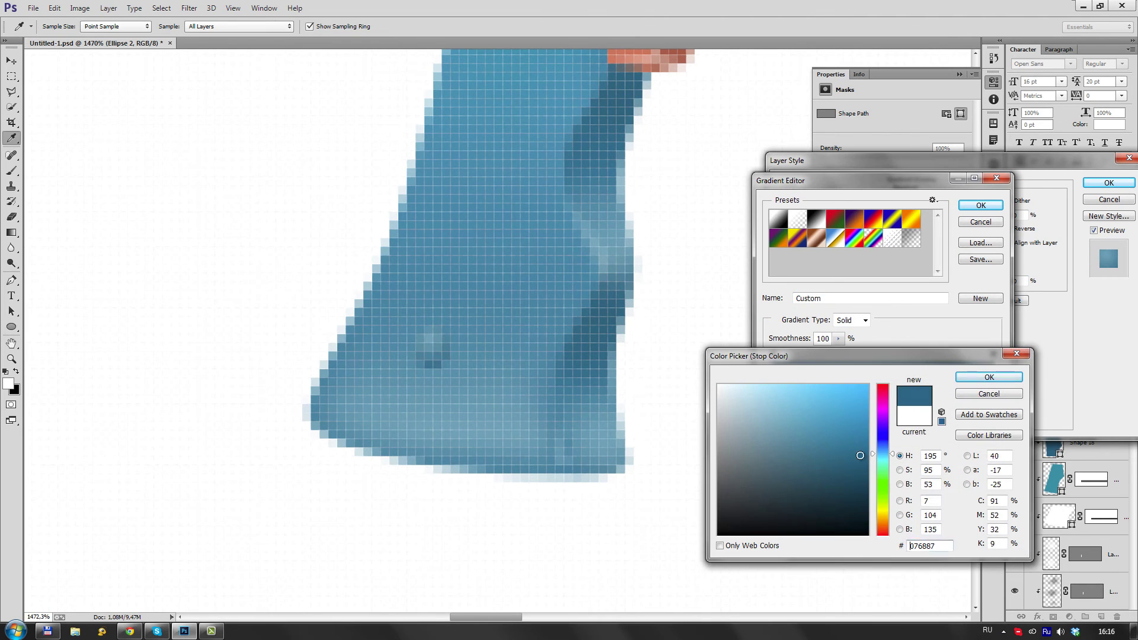
pyautogui.press('Return')
pyautogui.click(981, 205)
# Step: Add a size-0 drop shadow in light blue sampled from the artwork
pyautogui.click(806, 354)
pyautogui.click(1011, 201)
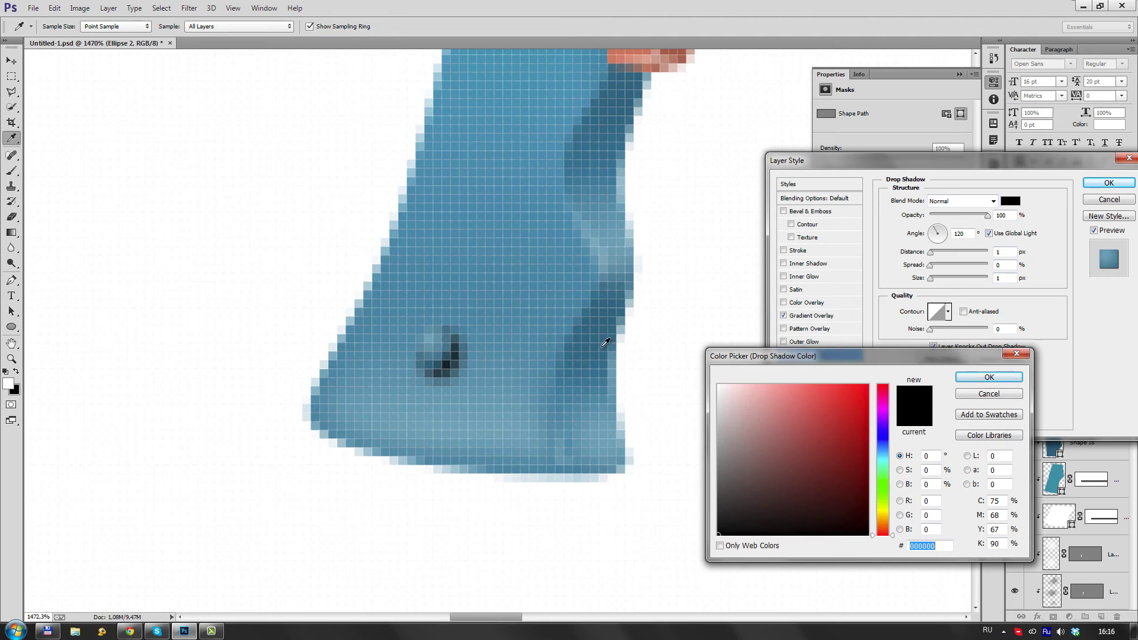
pyautogui.click(606, 342)
pyautogui.click(984, 377)
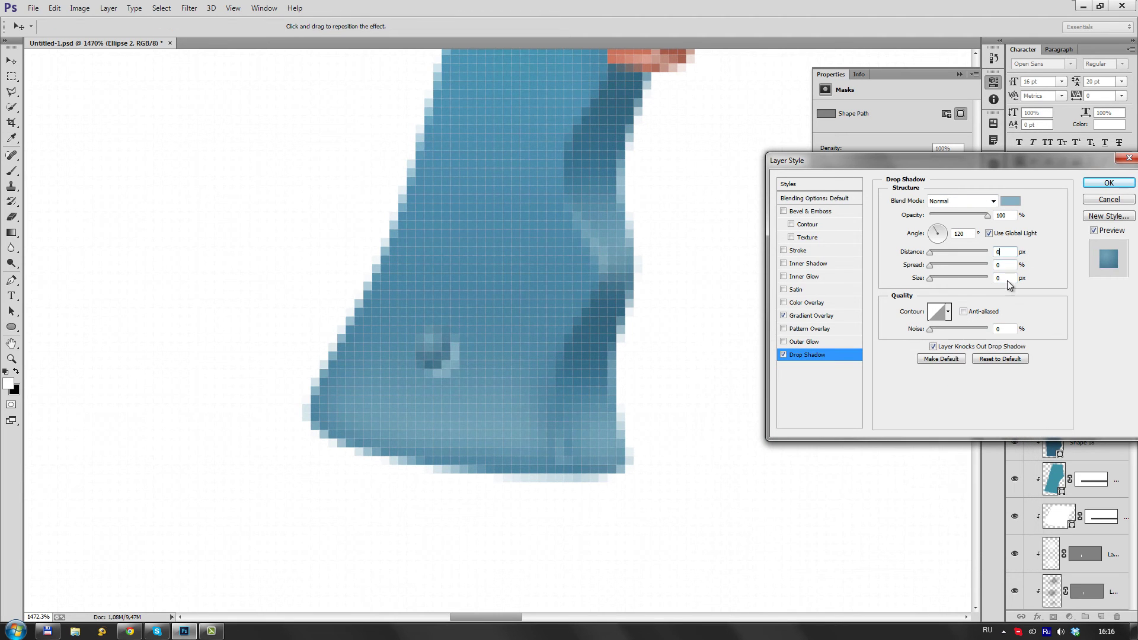
pyautogui.click(1108, 183)
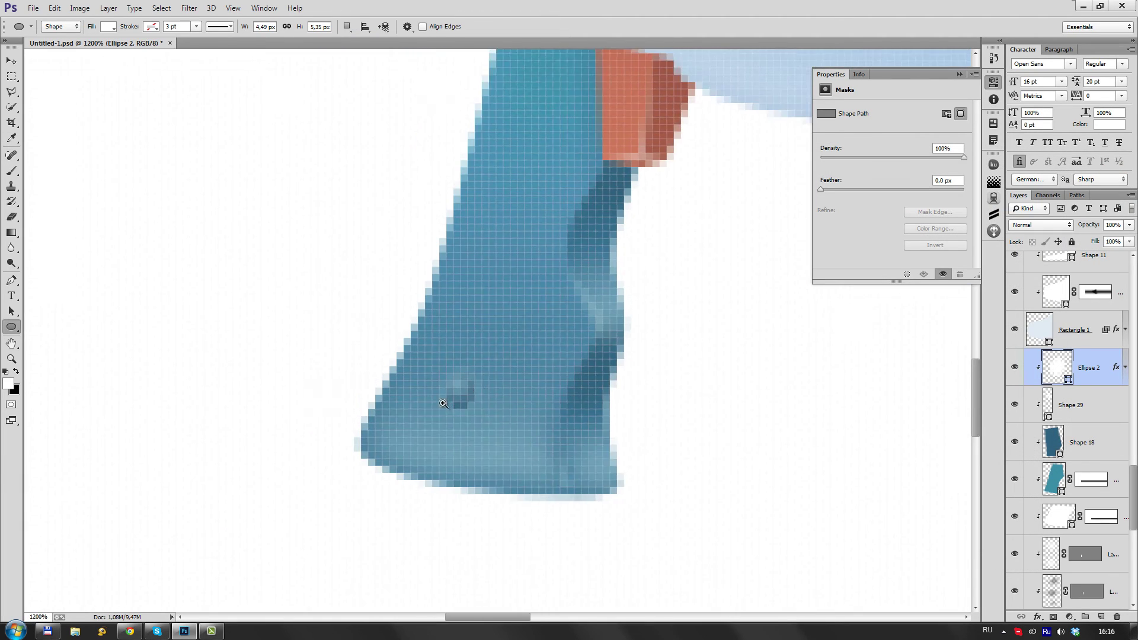
# Step: Trace the grip front as a new shape layer placed below the hole layer
pyautogui.click(1101, 619)
pyautogui.press('p')
pyautogui.click(353, 459)
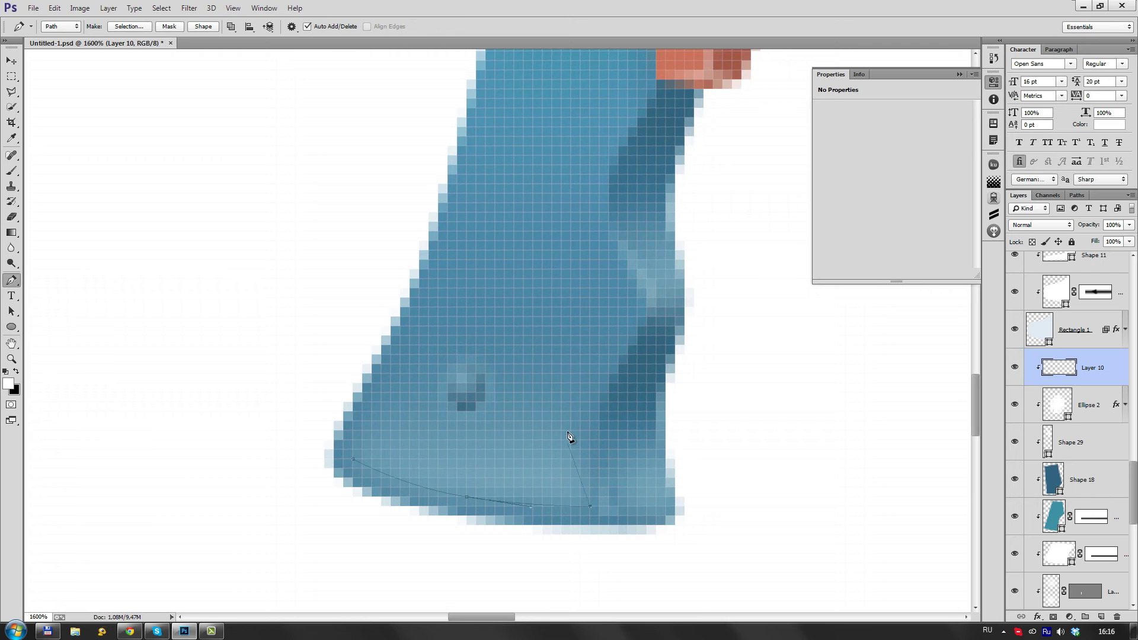
pyautogui.scroll(3, 592, 165)
pyautogui.moveTo(575, 391); pyautogui.dragTo(573, 330)
pyautogui.click(642, 269)
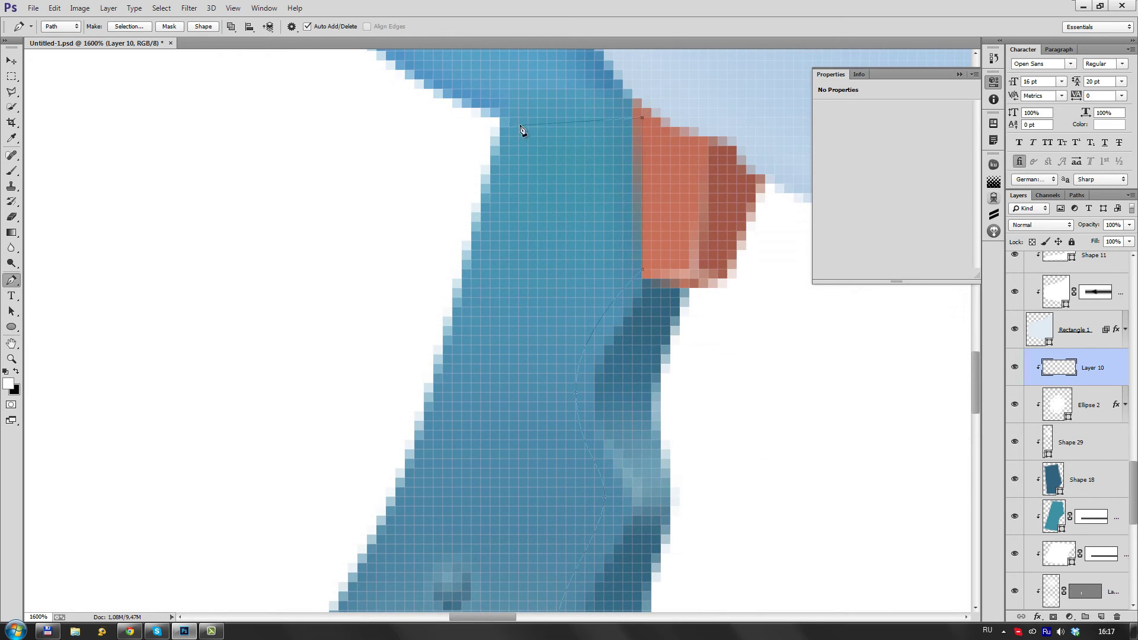
pyautogui.click(423, 485)
pyautogui.hotkey('ctrl', '-')
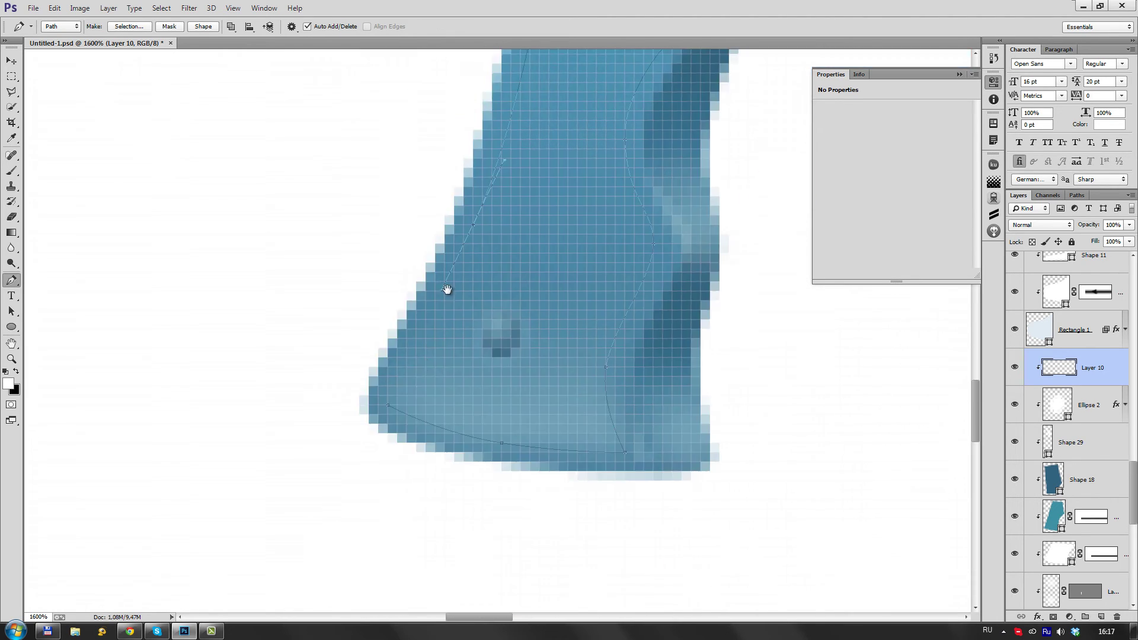
pyautogui.click(203, 26)
pyautogui.hotkey('ctrl', '1')
pyautogui.moveTo(1079, 367); pyautogui.dragTo(1078, 421)
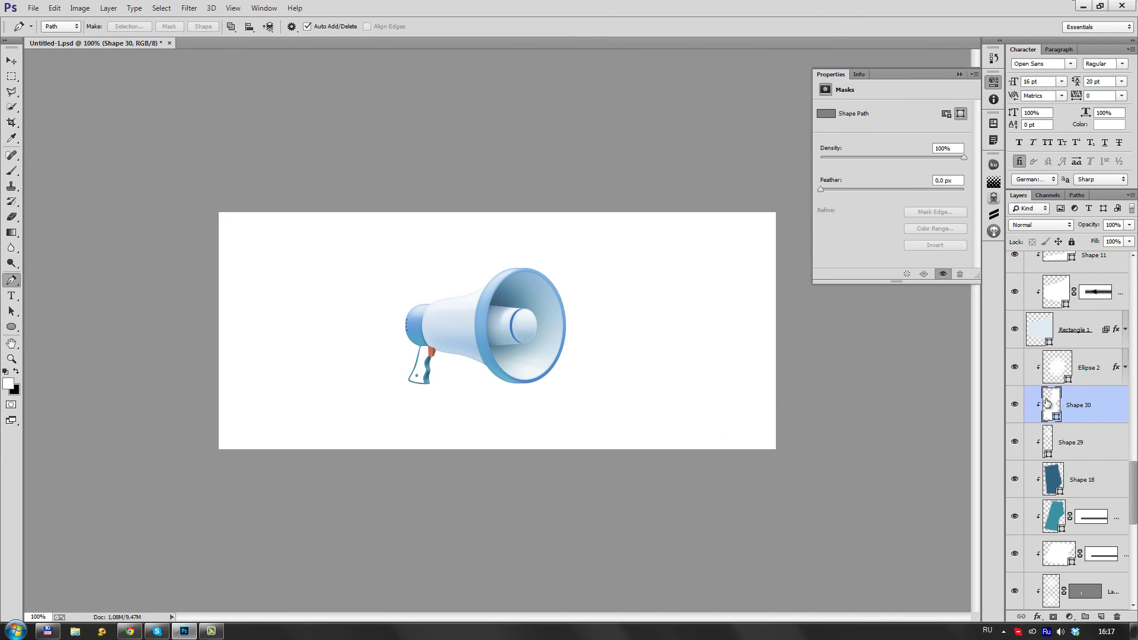
# Step: Fill the grip panel with pale ecf3f9 sampled from the megaphone body
pyautogui.doubleClick(1052, 404)
pyautogui.click(415, 366)
pyautogui.scroll(4, 410, 365)
pyautogui.click(498, 319)
pyautogui.scroll(-3, 498, 319)
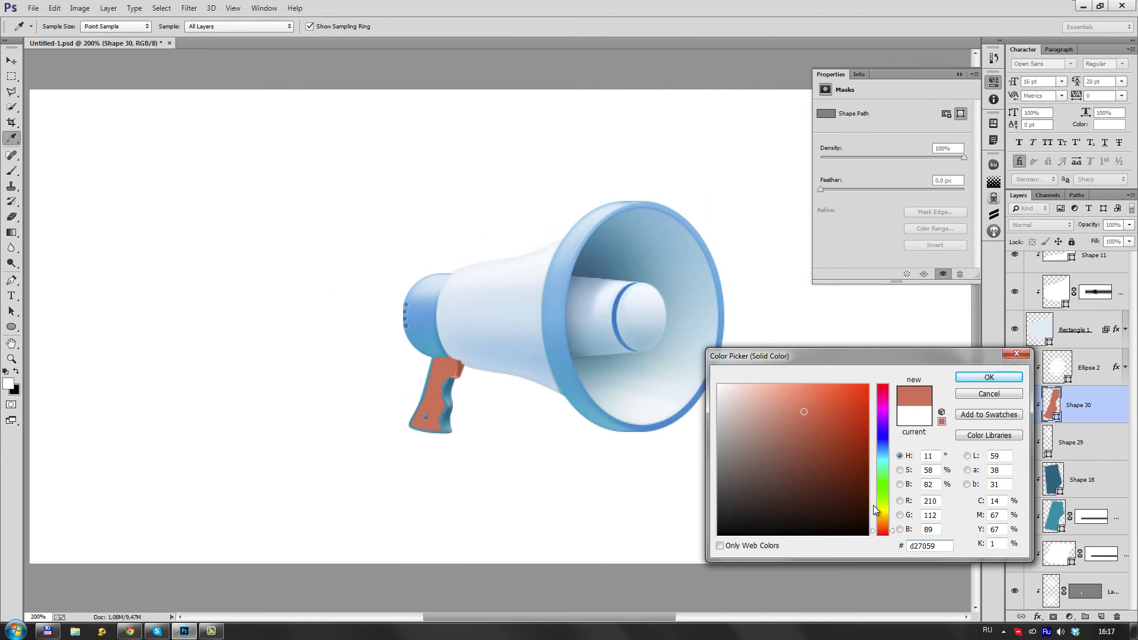
pyautogui.scroll(-2, 529, 407)
pyautogui.click(453, 300)
pyautogui.press('Return')
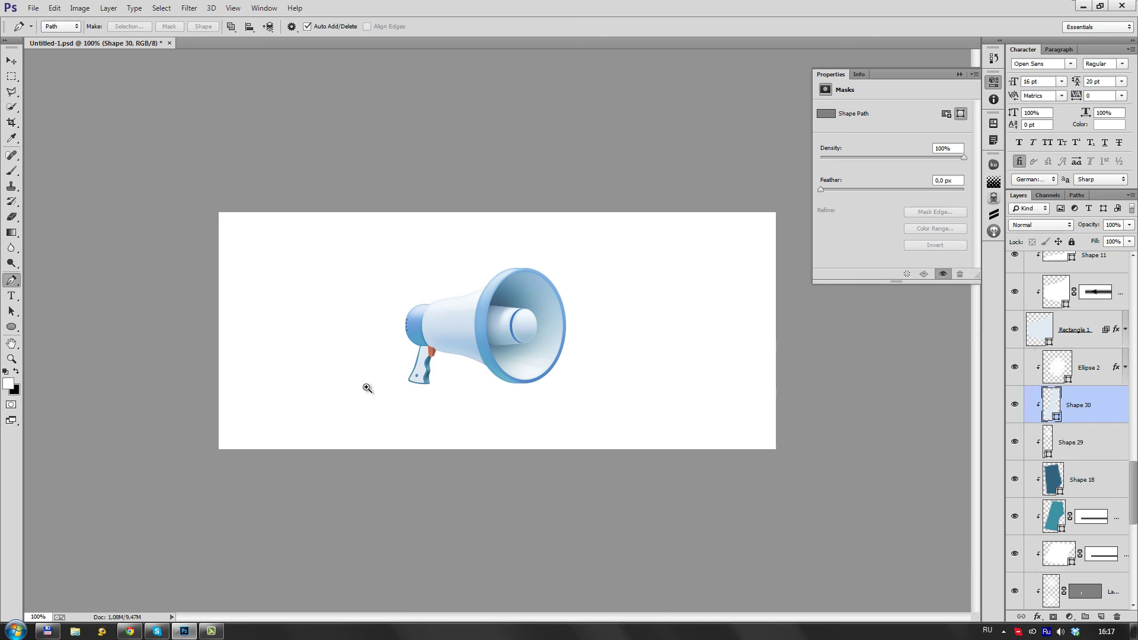
pyautogui.scroll(7, 405, 378)
# Step: Draw a white diagonal line across the top of the grip with the Line tool
pyautogui.press('a')
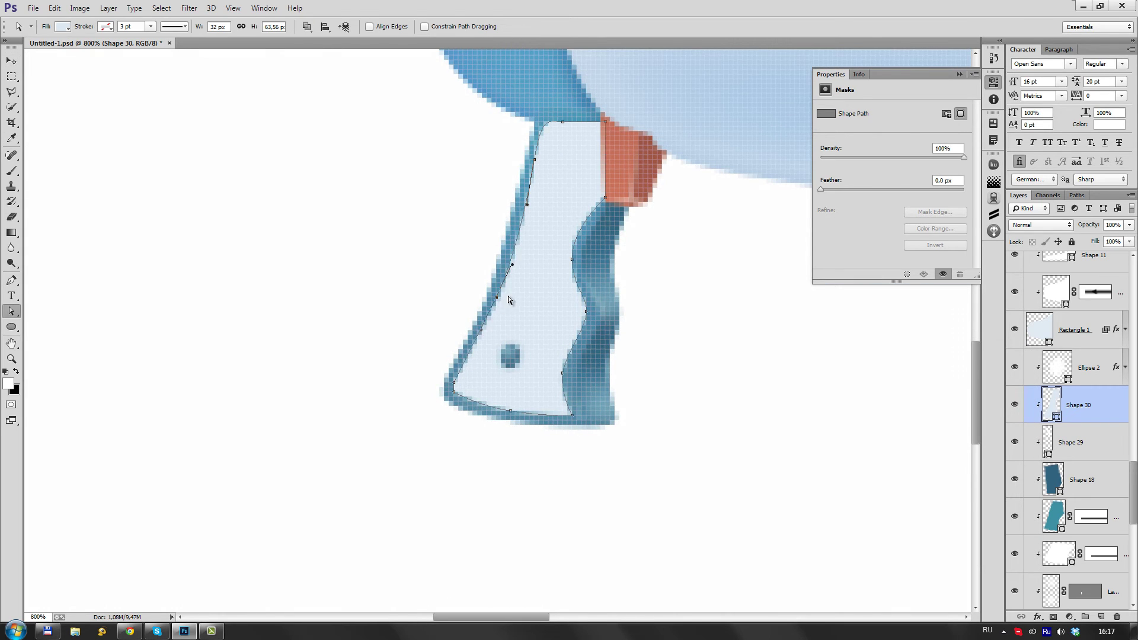
pyautogui.click(527, 206)
pyautogui.scroll(-7, 541, 197)
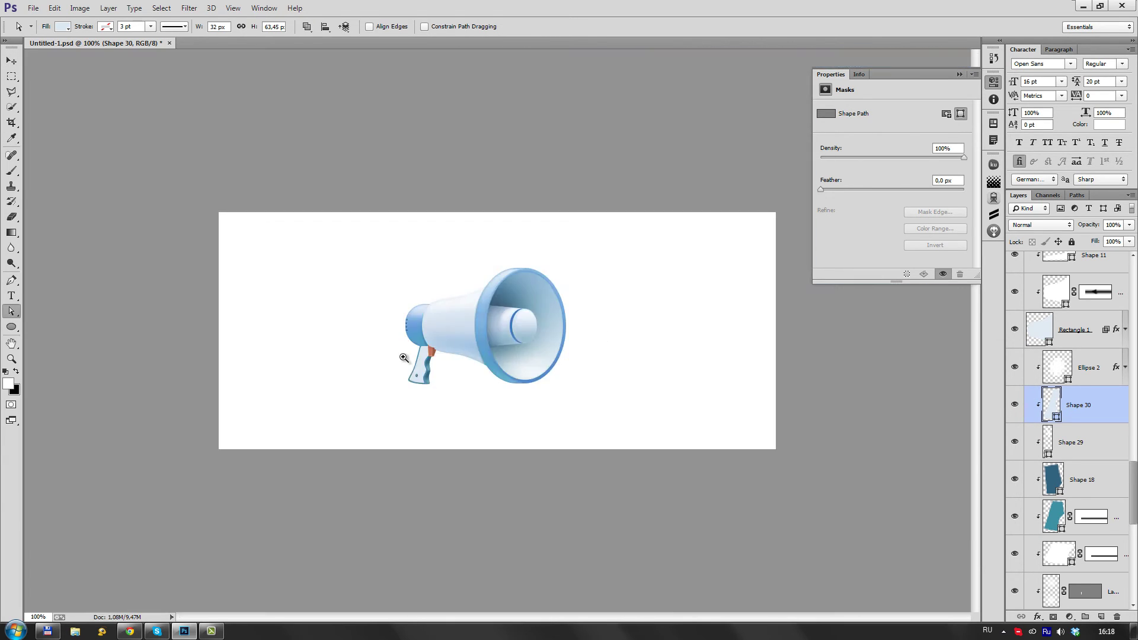
pyautogui.scroll(7, 522, 360)
pyautogui.rightClick(11, 170)
pyautogui.rightClick(11, 327)
pyautogui.click(53, 372)
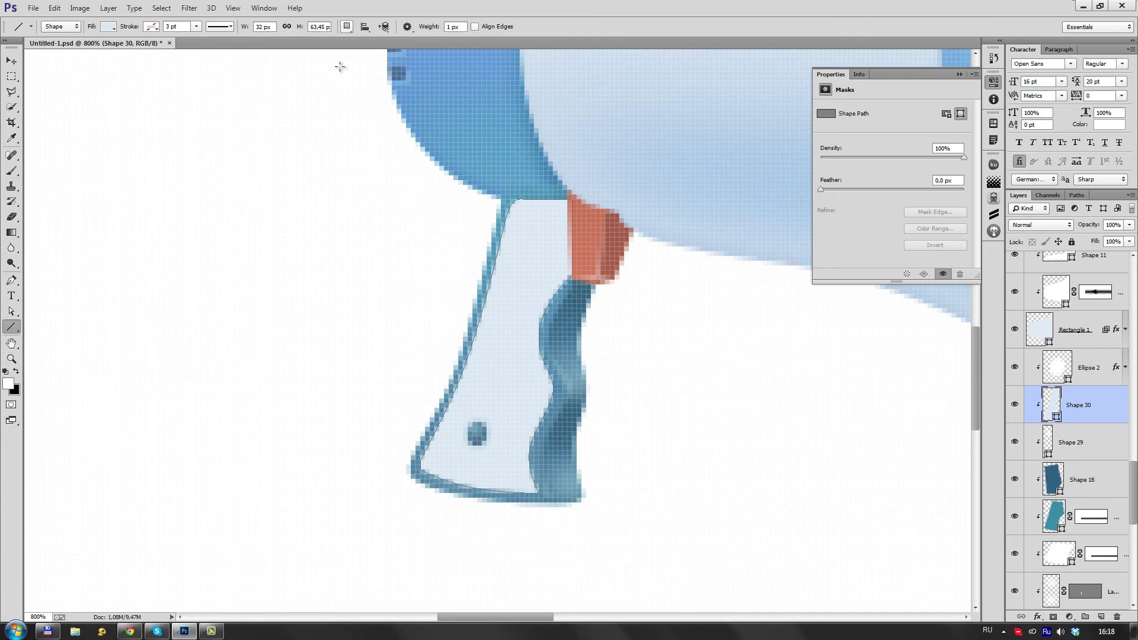
pyautogui.moveTo(420, 360); pyautogui.dragTo(614, 166)
pyautogui.doubleClick(1059, 405)
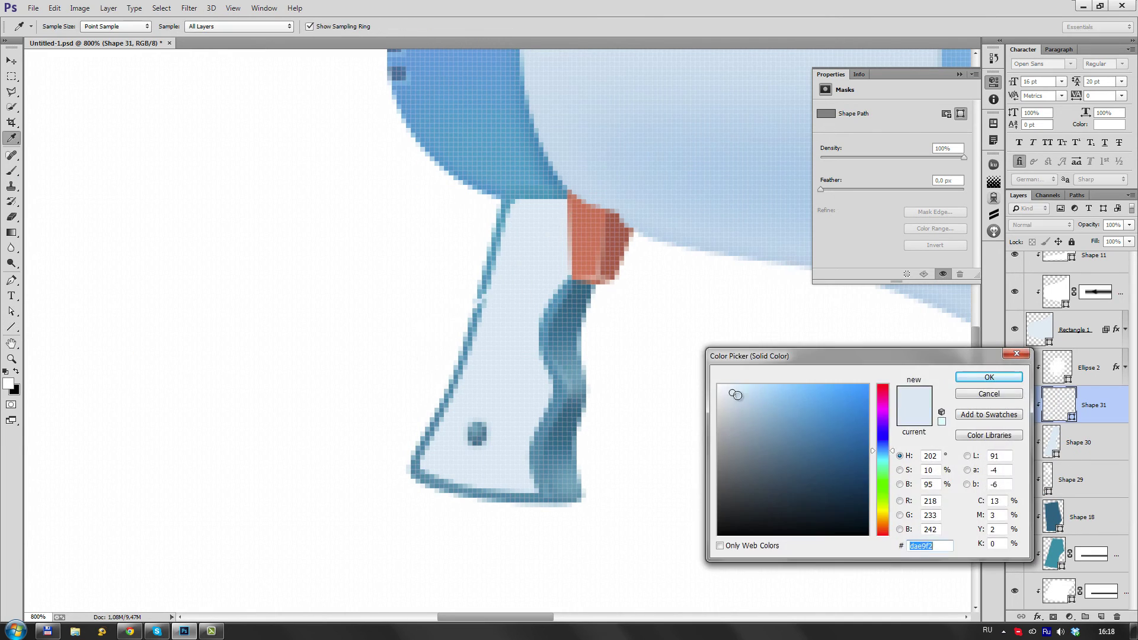
pyautogui.click(720, 370)
pyautogui.click(987, 375)
# Step: Duplicate the line into evenly spaced diagonal stripes and mask Shape 31 to the grip
pyautogui.press('a')
pyautogui.hotkey('alt', 'Up')
pyautogui.hotkey('alt', 'Up')
pyautogui.hotkey('alt', 'Up')
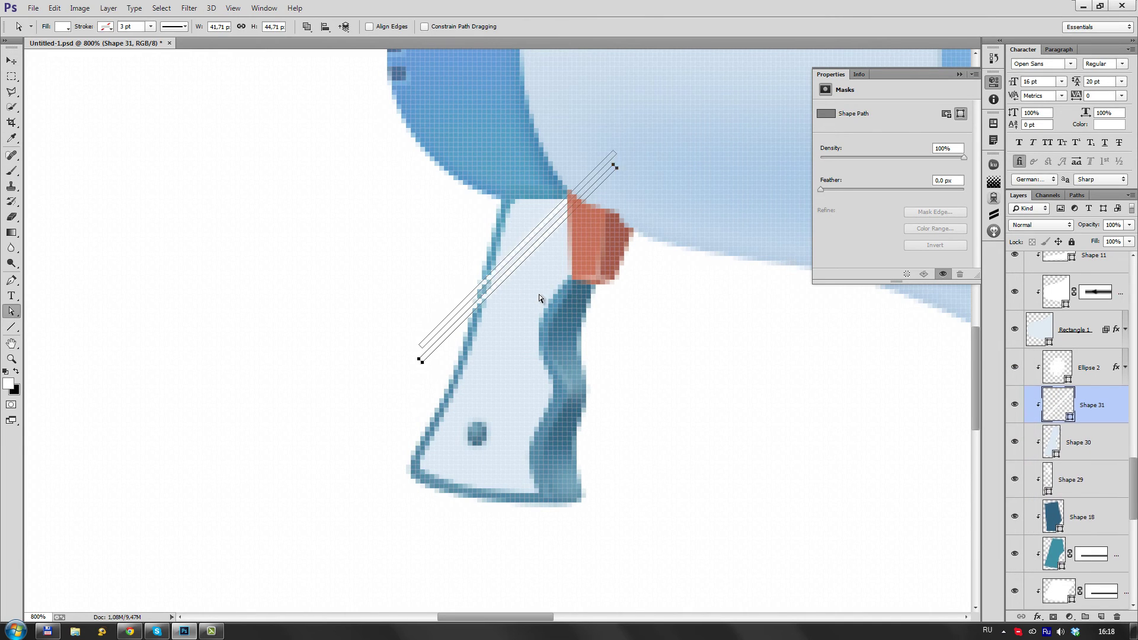
pyautogui.hotkey('alt', 'Down')
pyautogui.hotkey('alt', 'Down')
pyautogui.hotkey('alt', 'Down')
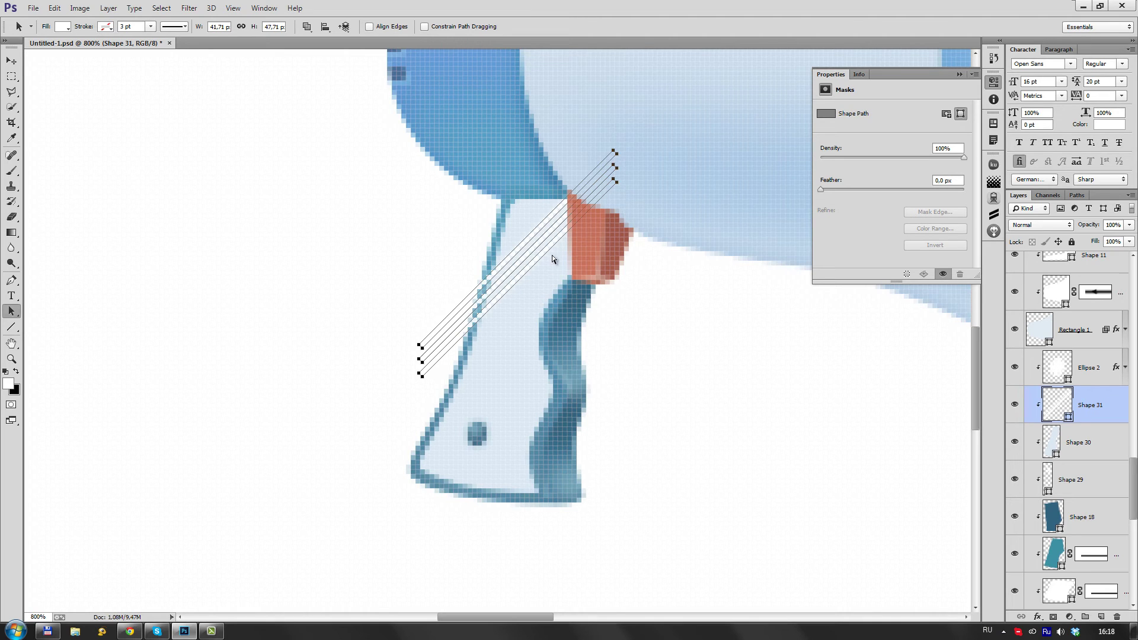
pyautogui.hotkey('alt', 'Up')
pyautogui.hotkey('alt', 'Up')
pyautogui.hotkey('alt', 'Up')
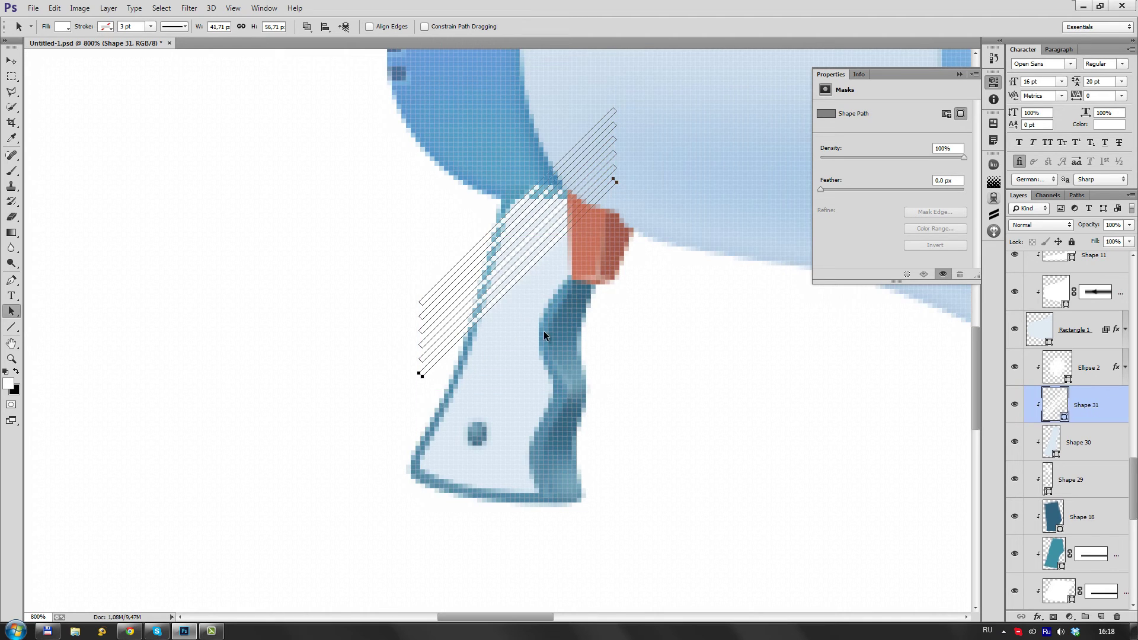
pyautogui.hotkey('alt', 'Down')
pyautogui.hotkey('alt', 'Down')
pyautogui.hotkey('alt', 'Down')
pyautogui.hotkey('alt', 'Down')
pyautogui.hotkey('alt', 'Down')
pyautogui.hotkey('alt', 'Down')
pyautogui.hotkey('alt', 'Down')
pyautogui.hotkey('alt', 'Down')
pyautogui.hotkey('alt', 'Down')
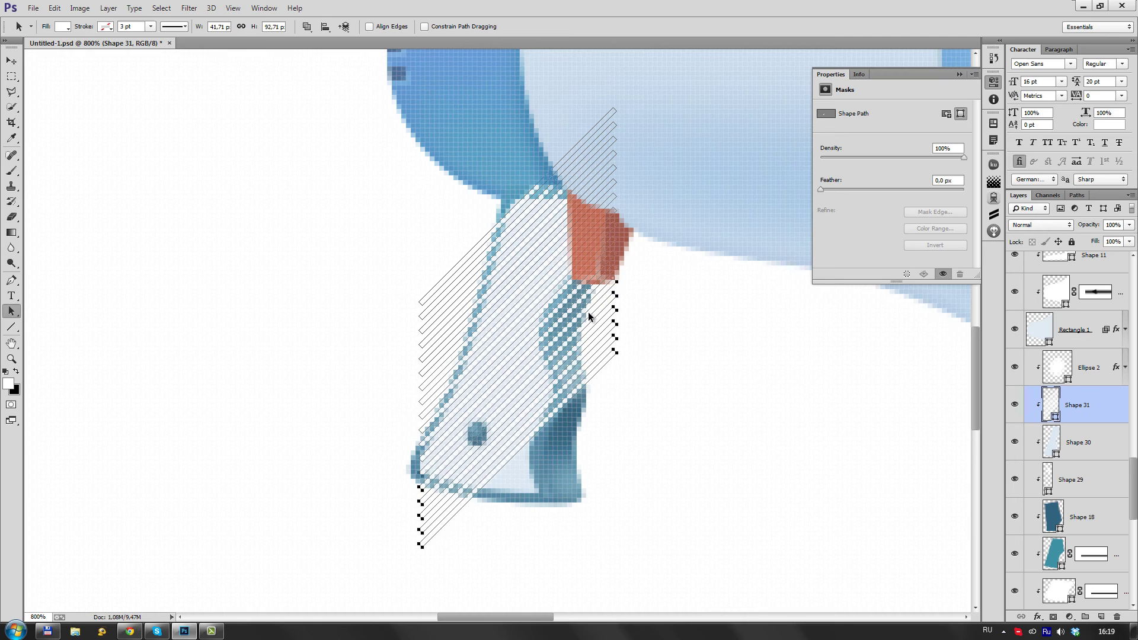
pyautogui.hotkey('alt', 'Down')
pyautogui.hotkey('alt', 'Down')
pyautogui.hotkey('alt', 'Down')
pyautogui.click(745, 356)
pyautogui.hotkey('ctrl', '+')
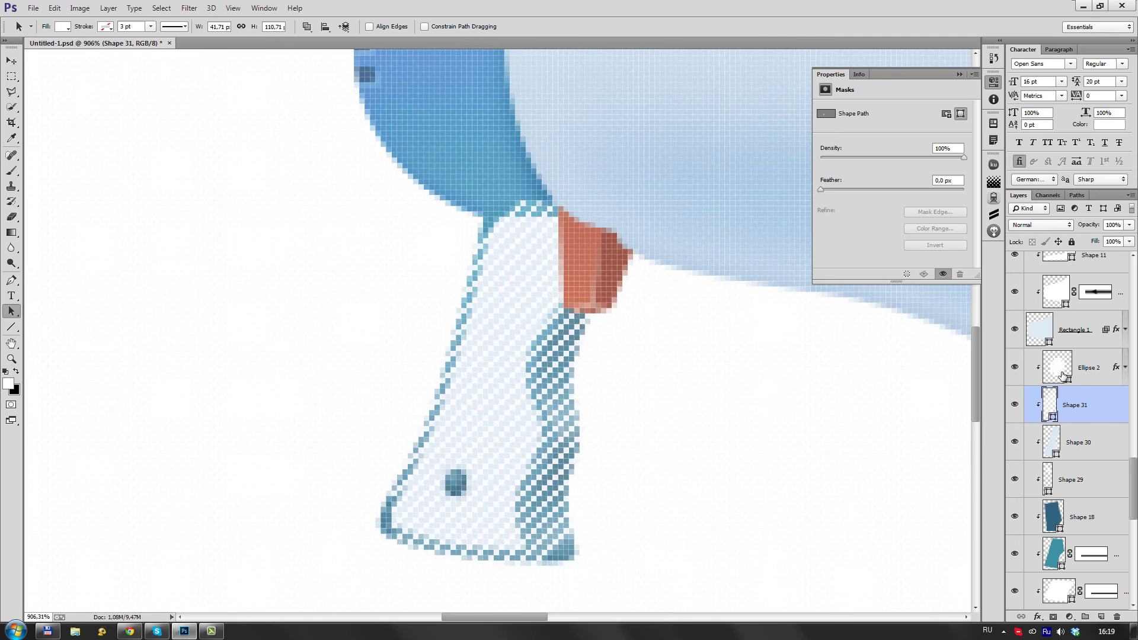
pyautogui.click(1053, 617)
pyautogui.hotkey('ctrl', '1')
# Step: Lower the grip stripes layer (Shape 31) to 39% opacity
pyautogui.click(1066, 456)
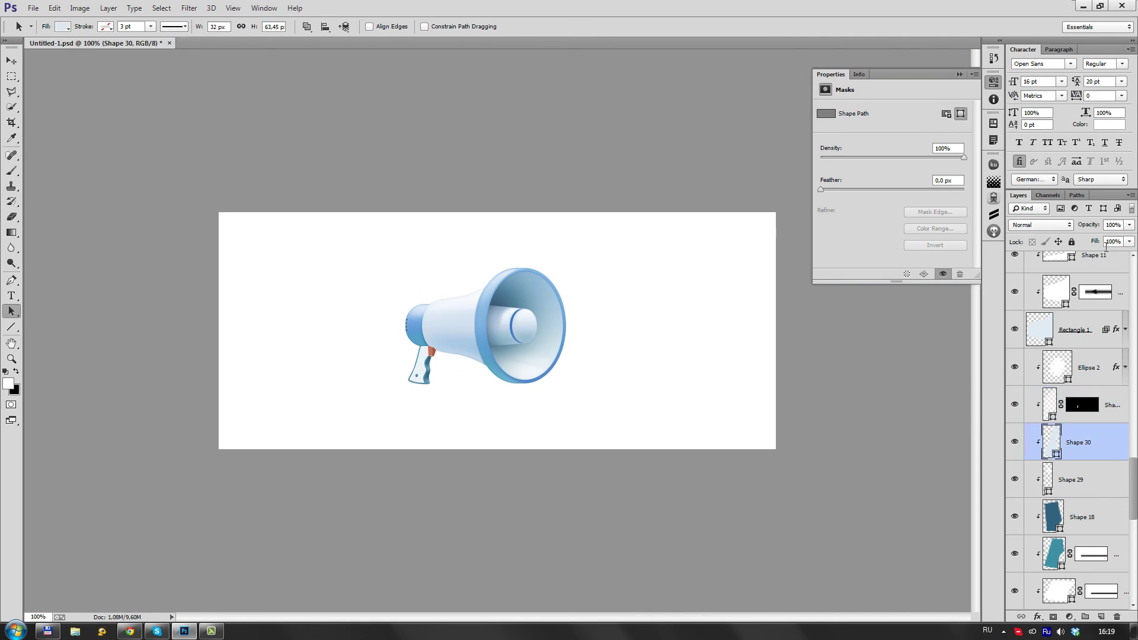
pyautogui.click(1109, 405)
pyautogui.moveTo(1101, 238); pyautogui.dragTo(1132, 239)
pyautogui.hotkey('alt', '[')
pyautogui.scroll(5, 432, 376)
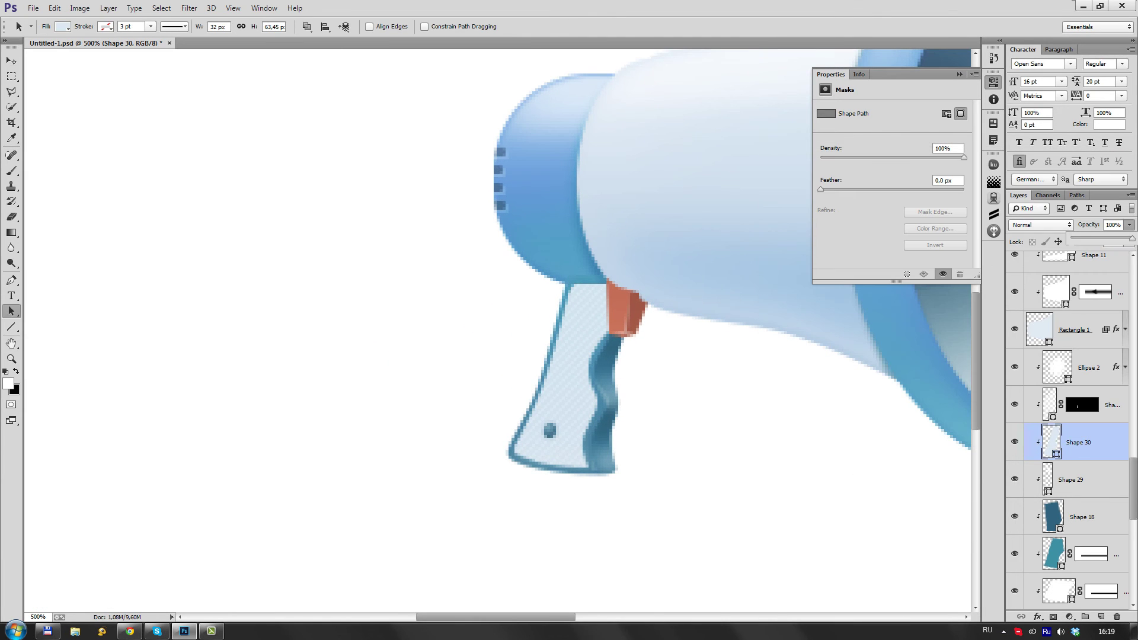
# Step: Give the grip panel (Shape 30) a linear Gradient Overlay with a light blue sampled from the artwork
pyautogui.doubleClick(1112, 438)
pyautogui.click(812, 315)
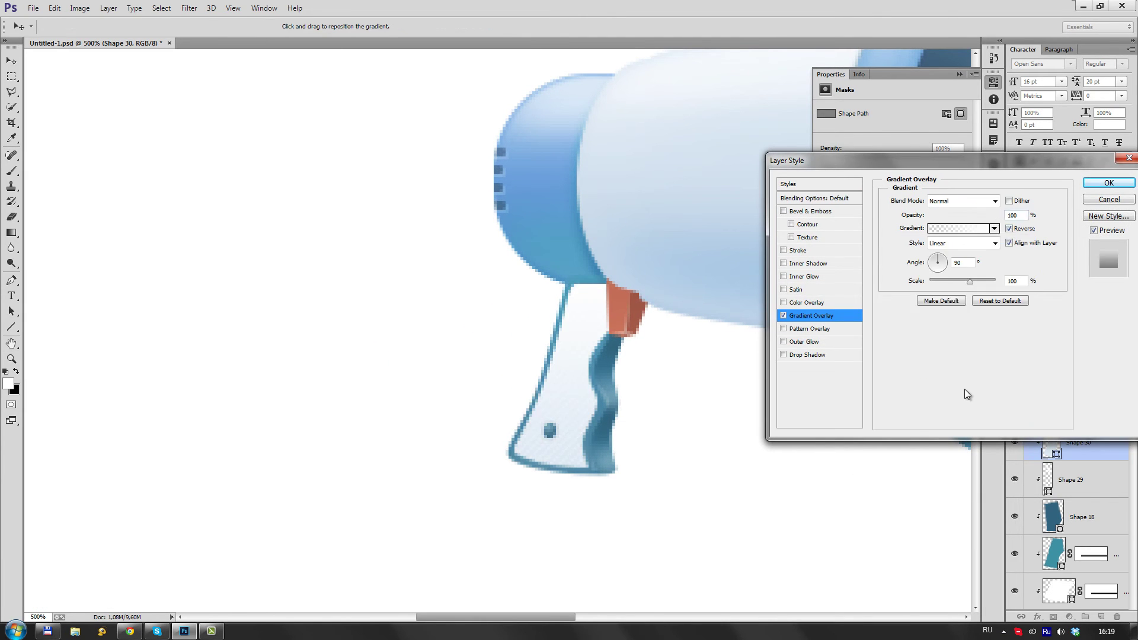
pyautogui.click(924, 229)
pyautogui.doubleClick(772, 384)
pyautogui.click(577, 457)
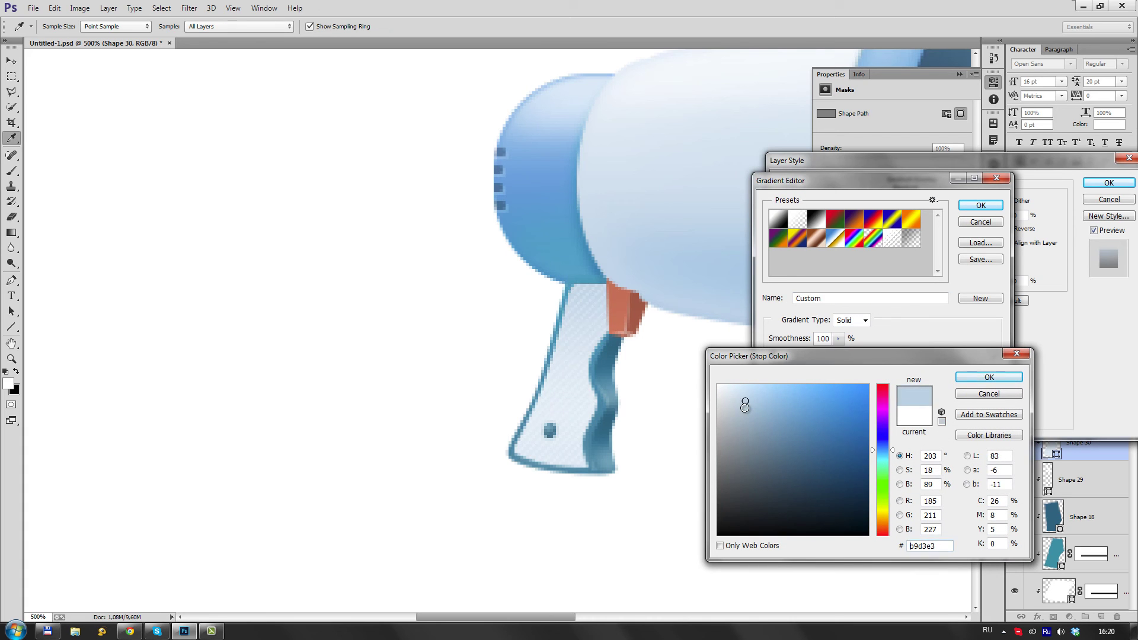
pyautogui.click(604, 339)
pyautogui.click(988, 377)
pyautogui.click(981, 205)
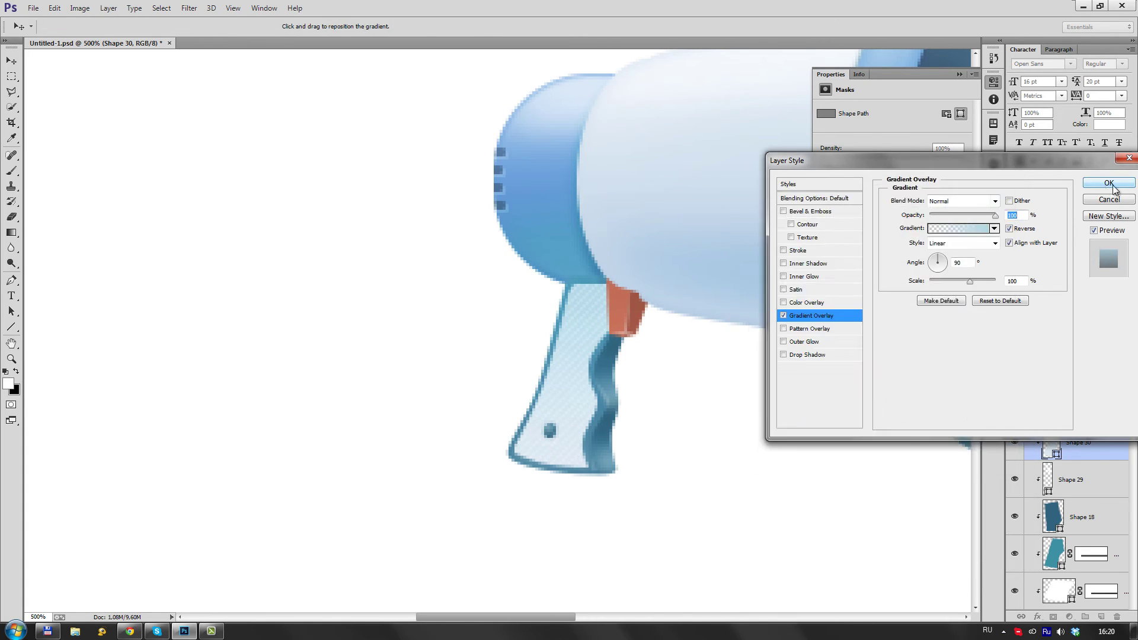
pyautogui.click(1108, 183)
pyautogui.scroll(-4, 436, 399)
pyautogui.scroll(3, 437, 399)
# Step: Add a Normal blue-grey Inner Shadow with size 0 to the grip panel
pyautogui.doubleClick(1079, 432)
pyautogui.click(808, 263)
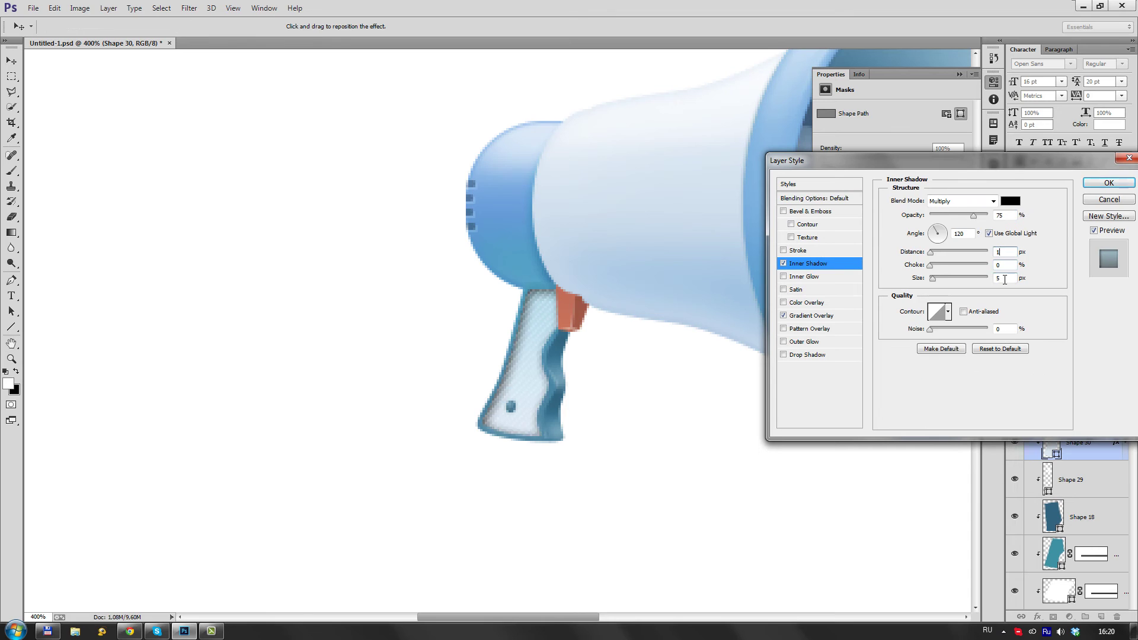
pyautogui.doubleClick(1004, 279)
pyautogui.write('0')
pyautogui.click(961, 201)
pyautogui.click(1010, 201)
pyautogui.click(605, 323)
pyautogui.click(984, 377)
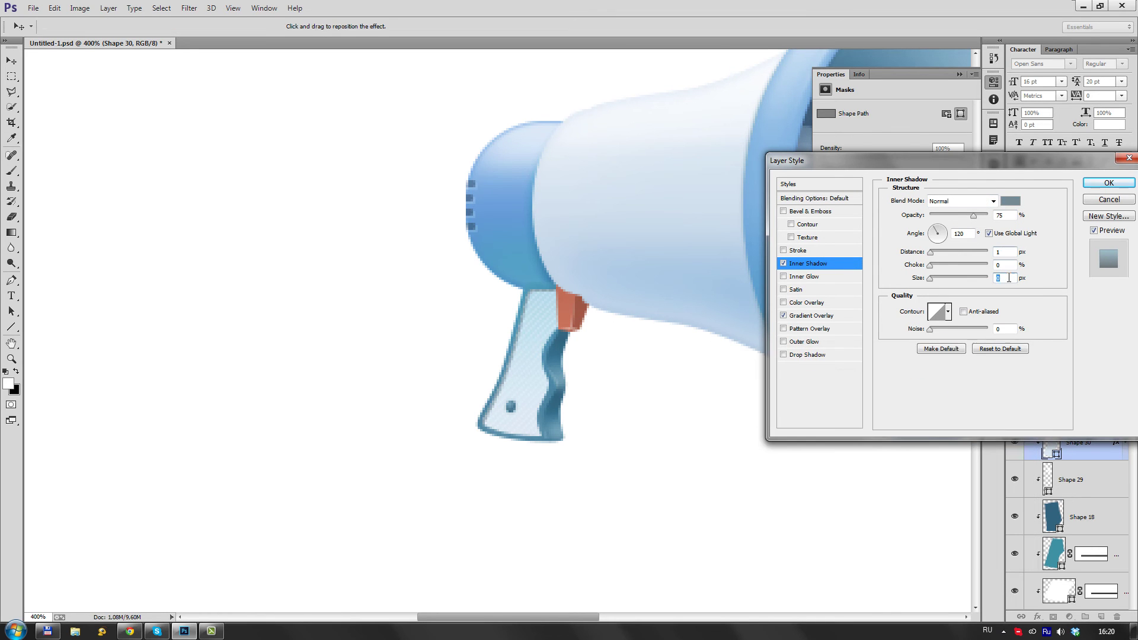
pyautogui.click(1109, 185)
# Step: Recheck the grip panel's inner shadow colour in its layer style and confirm
pyautogui.scroll(-3, 643, 368)
pyautogui.doubleClick(1085, 441)
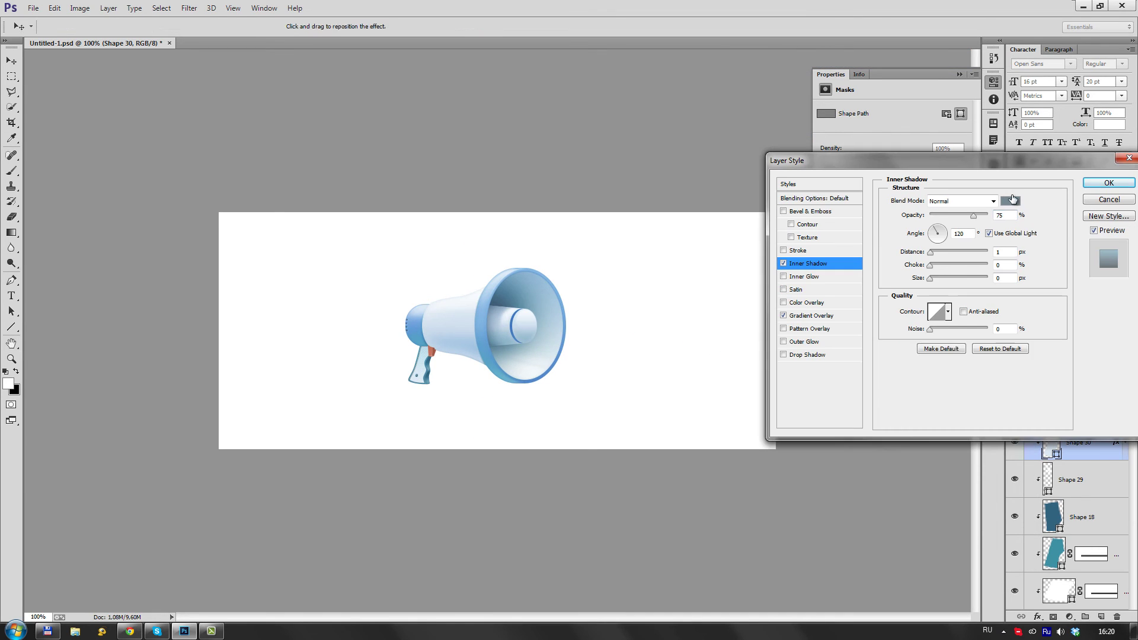
pyautogui.click(1010, 201)
pyautogui.click(975, 372)
pyautogui.press('Return')
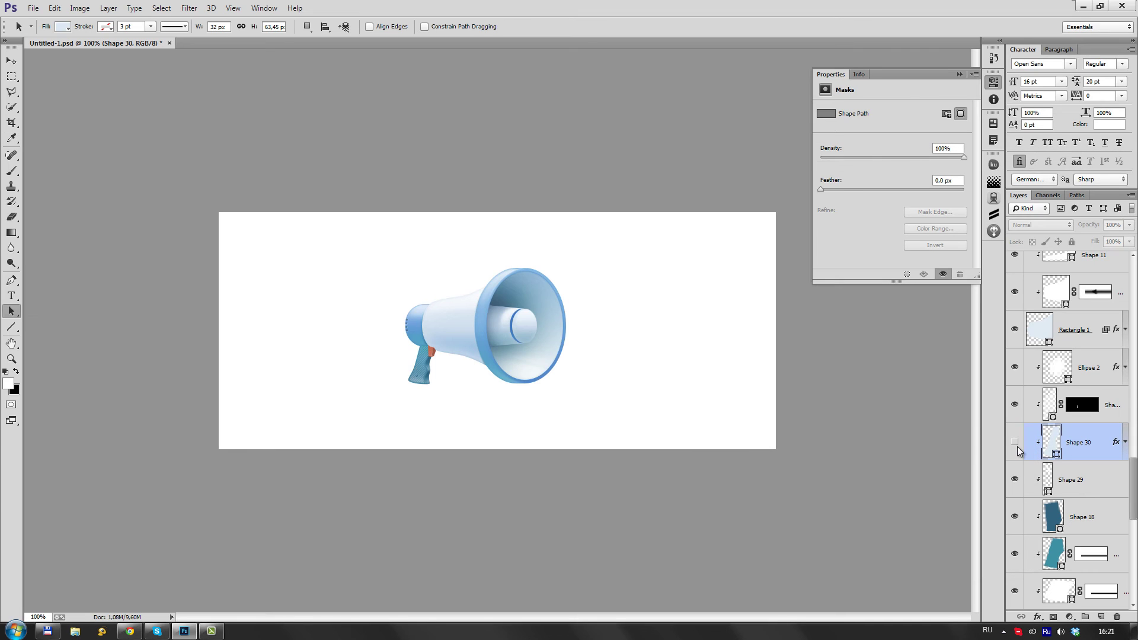
# Step: Set the grip panel's fill to the pale grip colour sampled from the canvas
pyautogui.doubleClick(1052, 442)
pyautogui.click(820, 404)
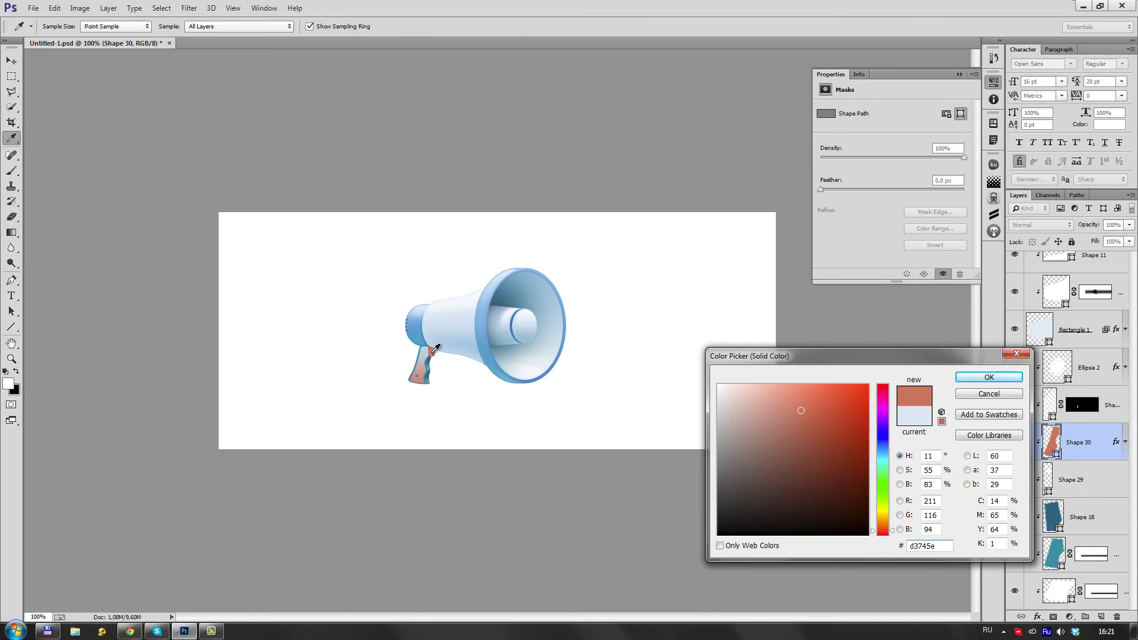
pyautogui.moveTo(418, 372); pyautogui.dragTo(414, 356)
pyautogui.click(988, 377)
# Step: Fade the inner ring highlight layer to 50% opacity
pyautogui.click(1108, 405)
pyautogui.moveTo(1129, 225); pyautogui.dragTo(1109, 242)
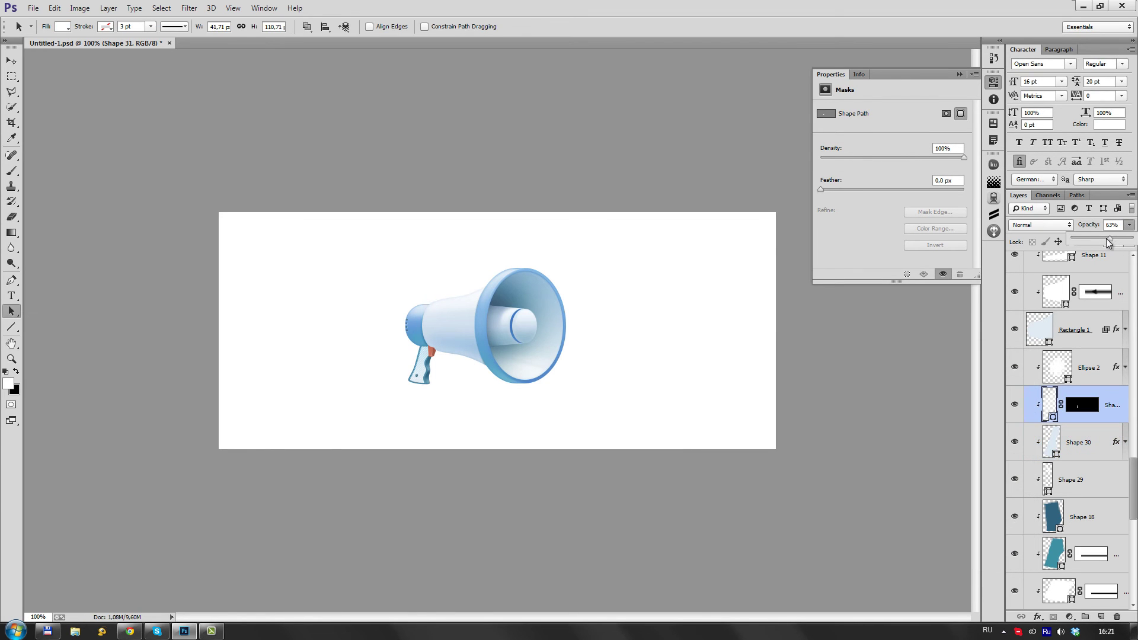
pyautogui.scroll(1, 463, 368)
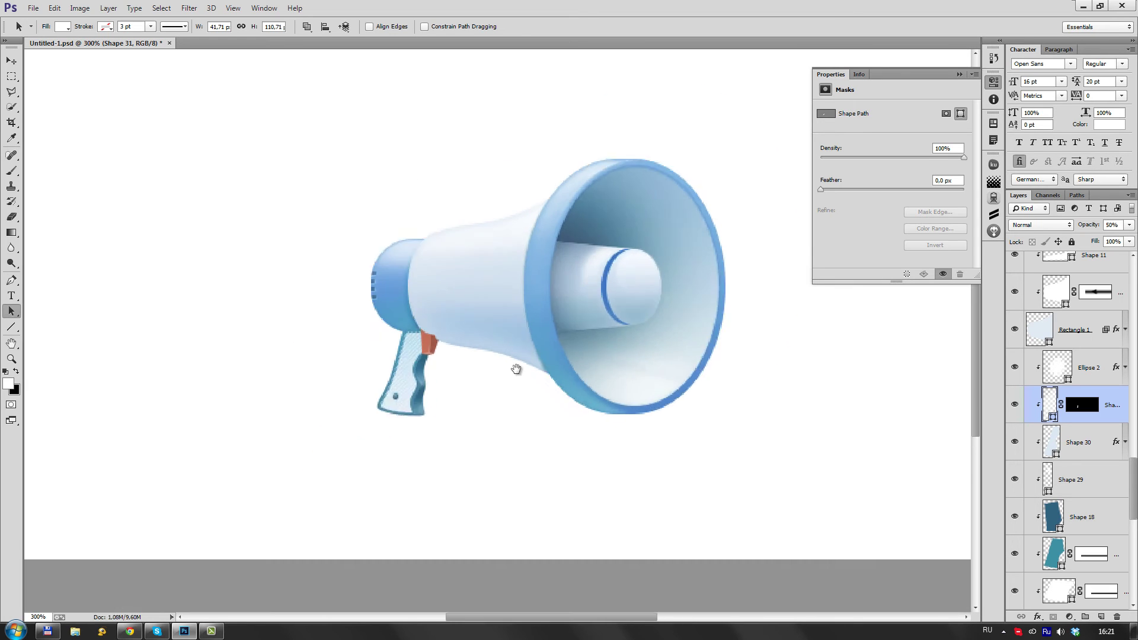
pyautogui.scroll(1, 463, 368)
# Step: Group the megaphone layers into Group 1 and add an empty layer above Background
pyautogui.click(1029, 258)
pyautogui.click(1052, 283)
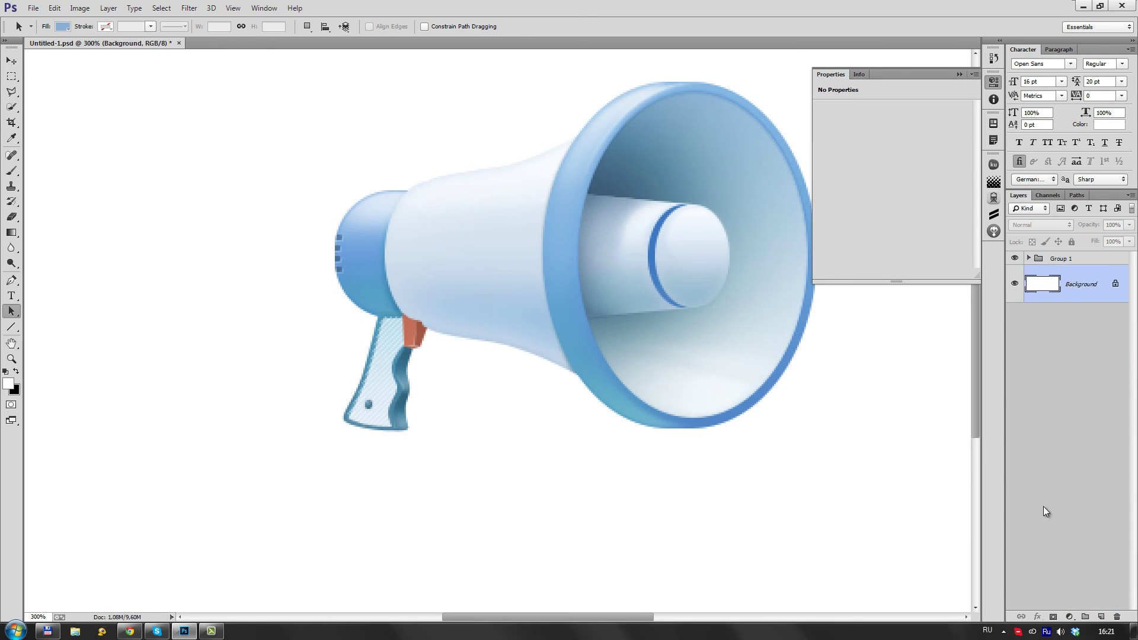
pyautogui.click(1100, 616)
# Step: Draw a flat black shadow shape below the horn and nudge its anchors to flatten it
pyautogui.press('p')
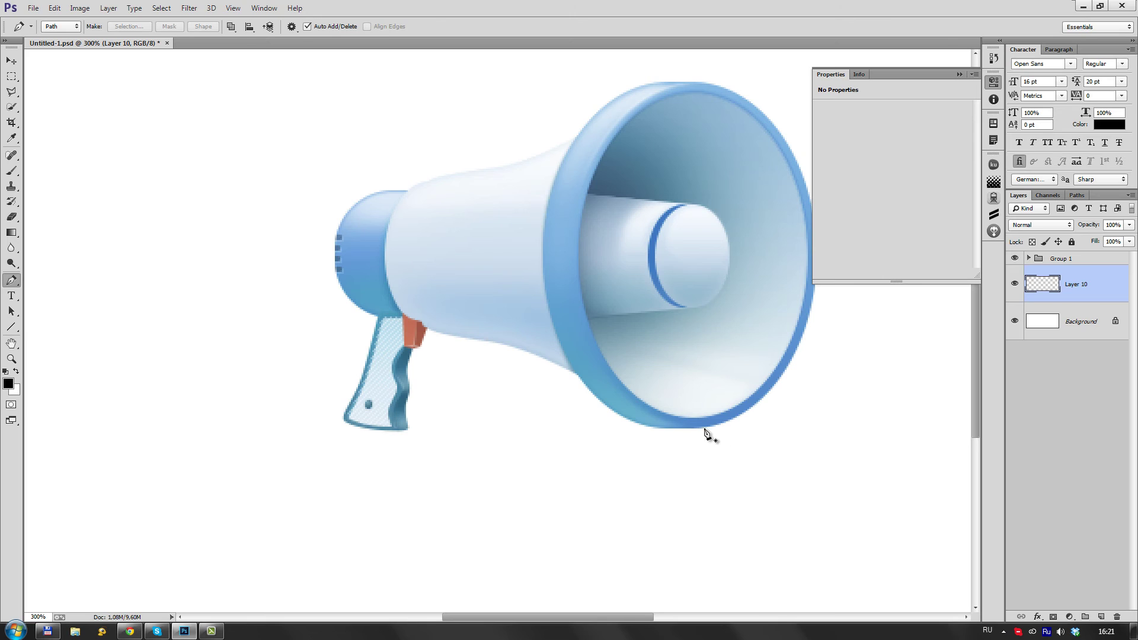
pyautogui.moveTo(577, 455); pyautogui.dragTo(620, 455)
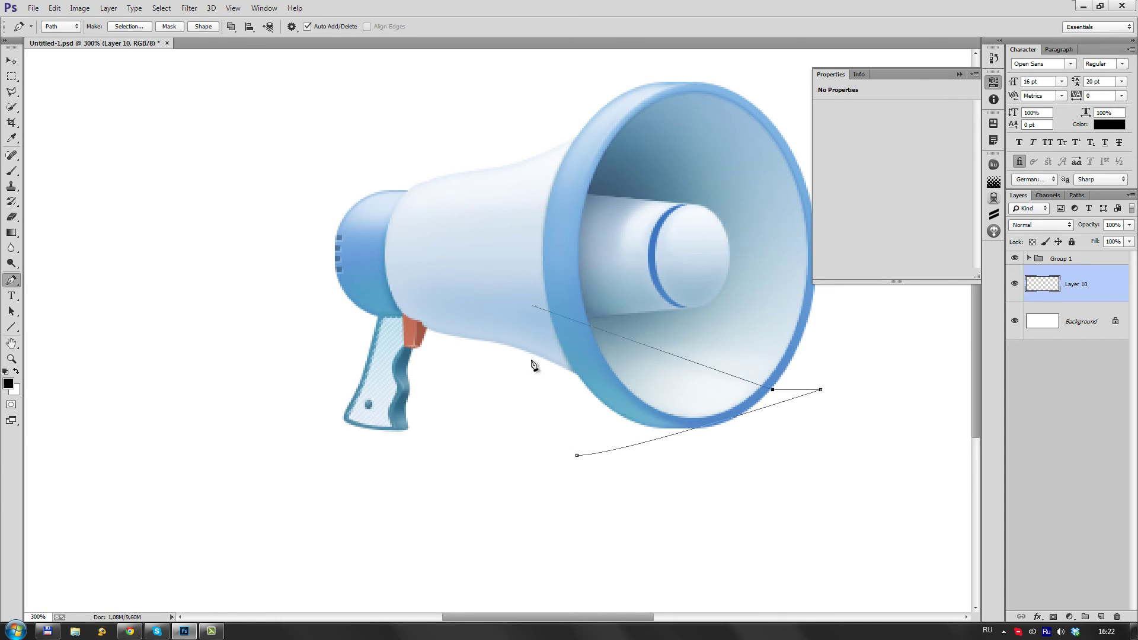
pyautogui.press('Return')
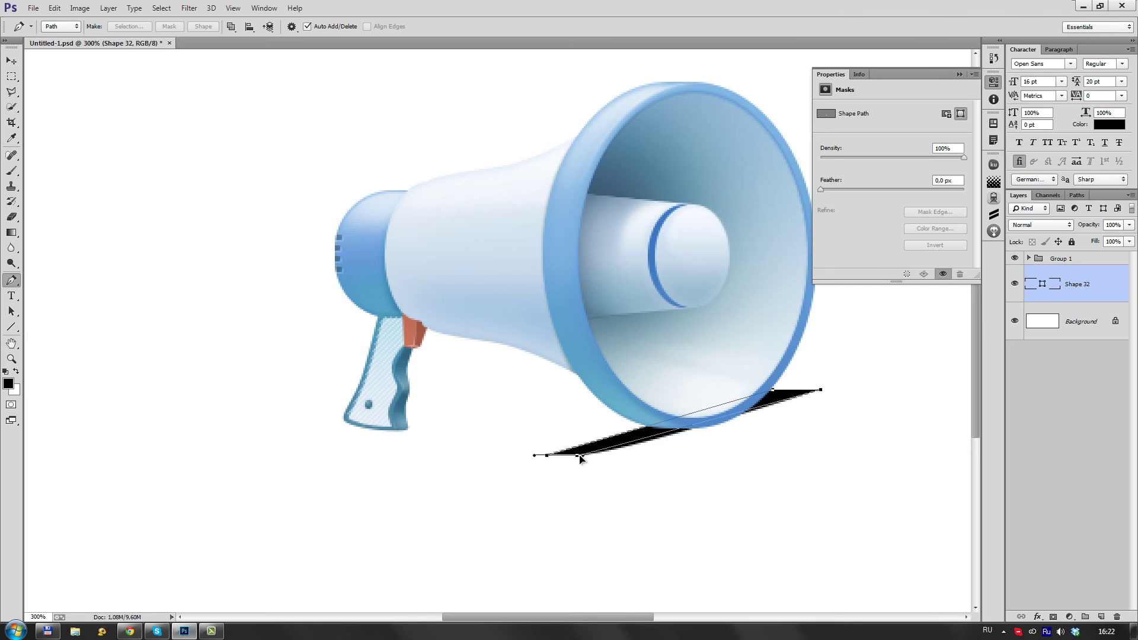
pyautogui.press('Right')
pyautogui.press('Right')
pyautogui.press('Right')
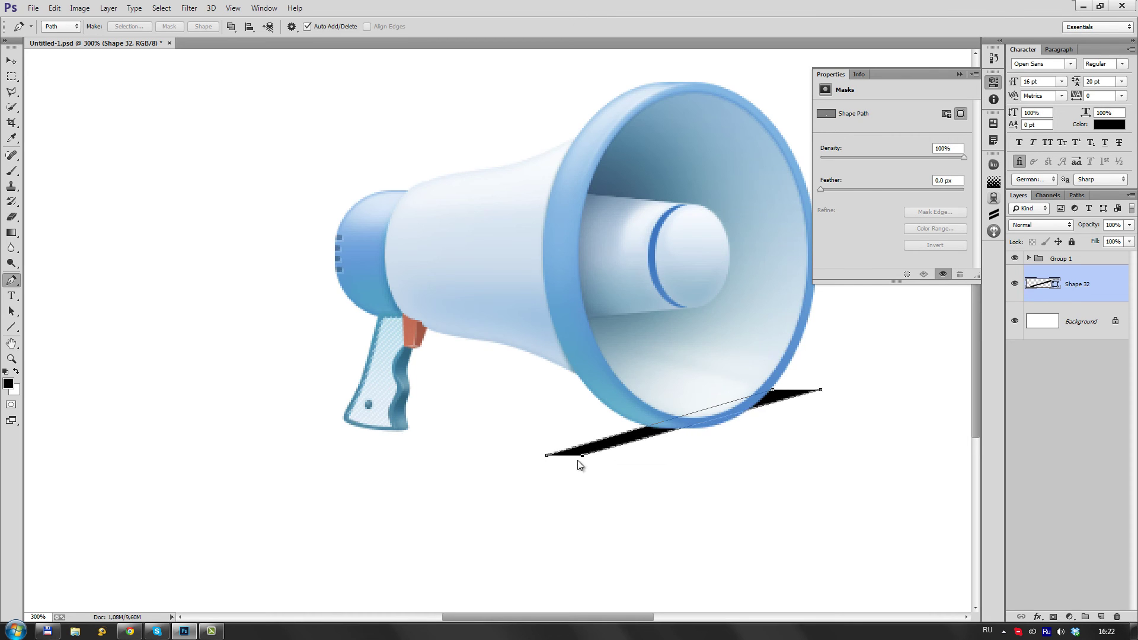
pyautogui.press('Down')
pyautogui.press('Down')
pyautogui.press('Down')
pyautogui.press('a')
pyautogui.press('Left')
pyautogui.press('Left')
pyautogui.press('Left')
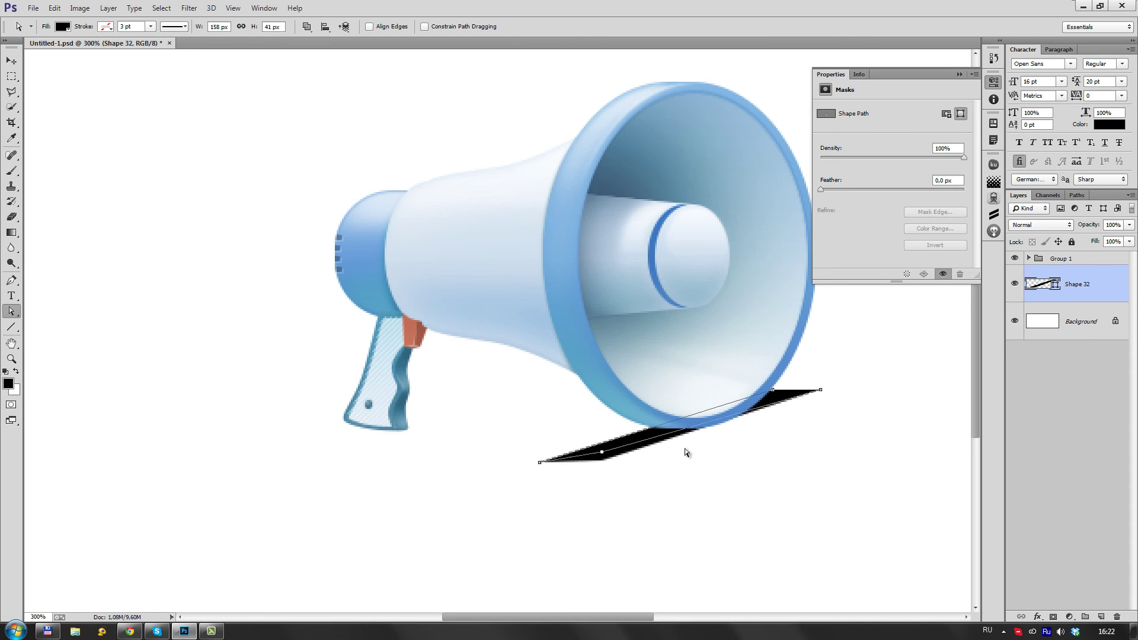
pyautogui.hotkey('ctrl', 'alt', 'z')
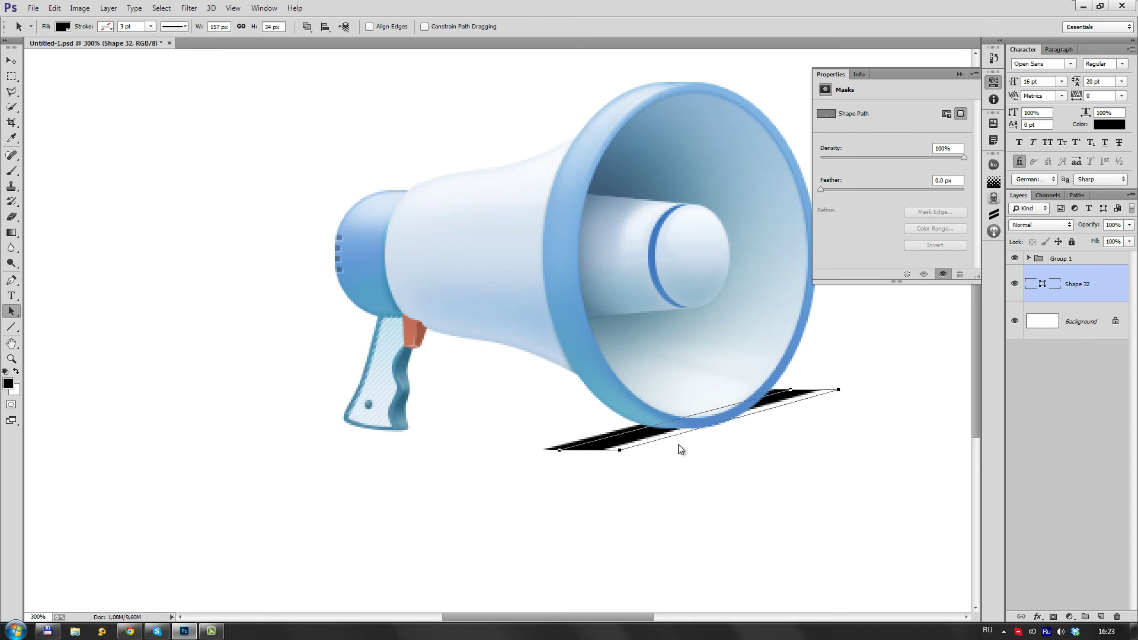
pyautogui.moveTo(681, 449); pyautogui.dragTo(616, 436)
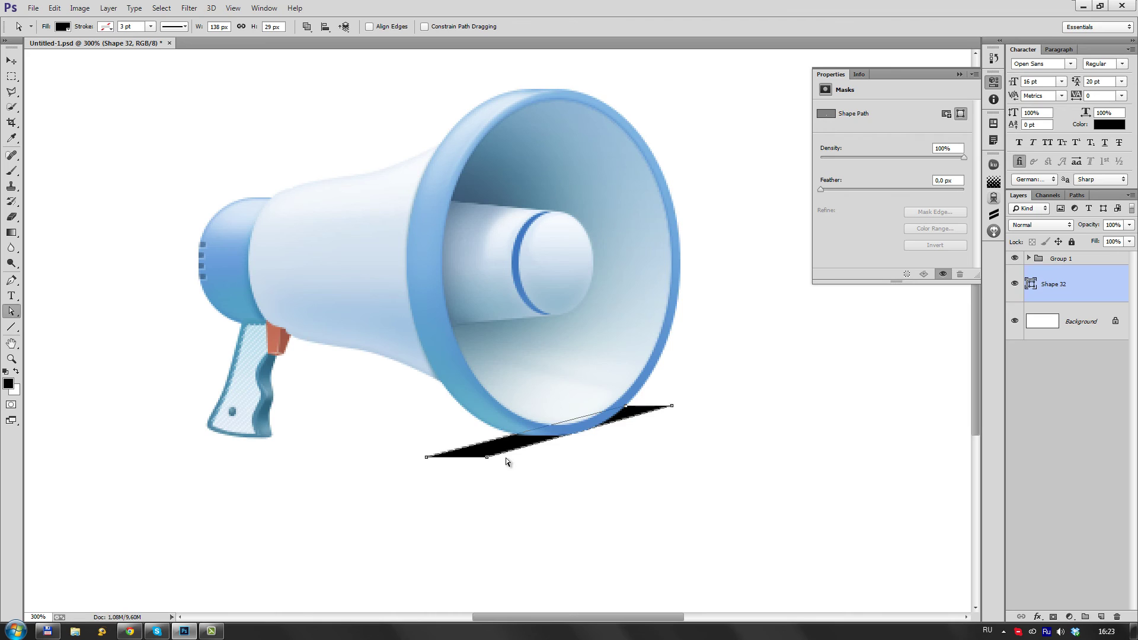
pyautogui.moveTo(506, 462); pyautogui.dragTo(656, 441)
# Step: Add anchors to extend the shadow outline and move the shape lower beneath the megaphone
pyautogui.press('p')
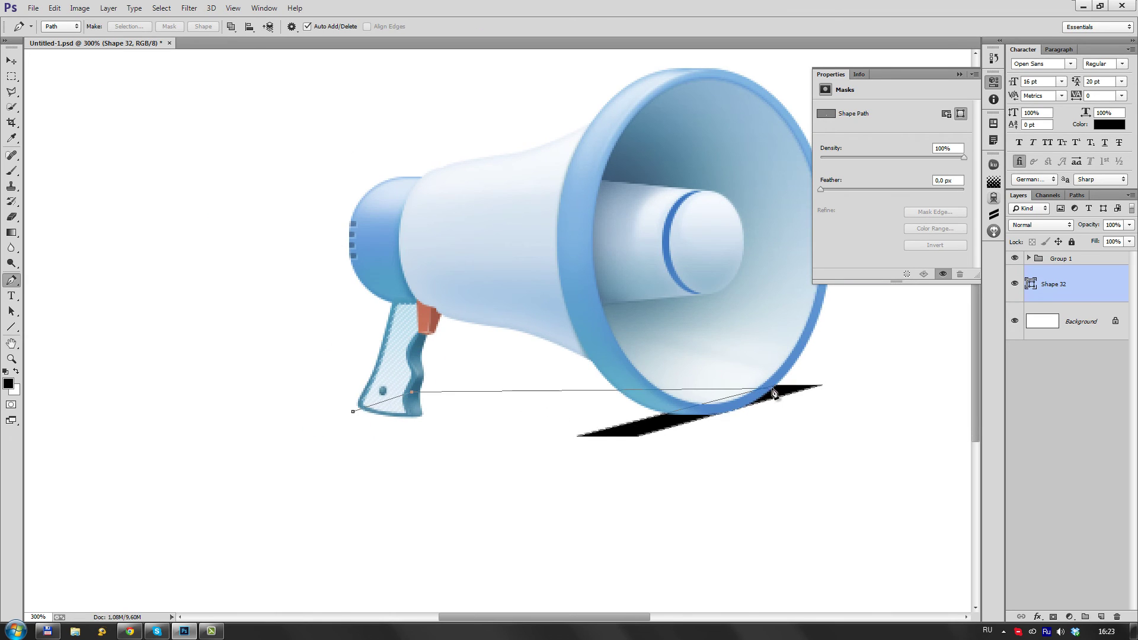
pyautogui.click(599, 435)
pyautogui.moveTo(490, 425); pyautogui.dragTo(487, 418)
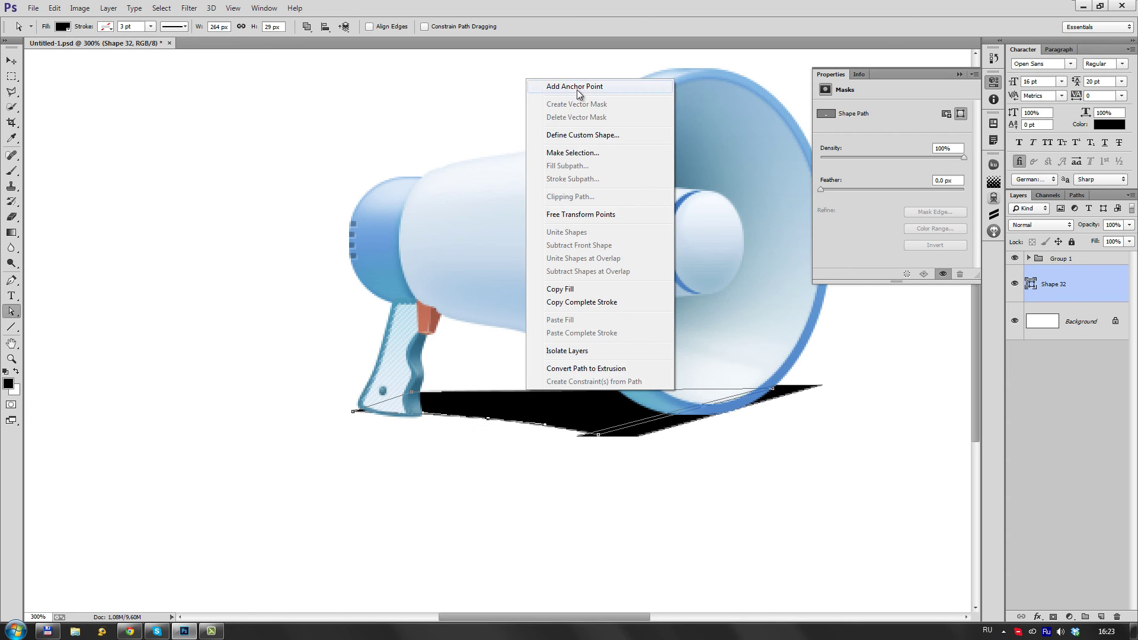
pyautogui.rightClick(525, 79)
pyautogui.click(262, 252)
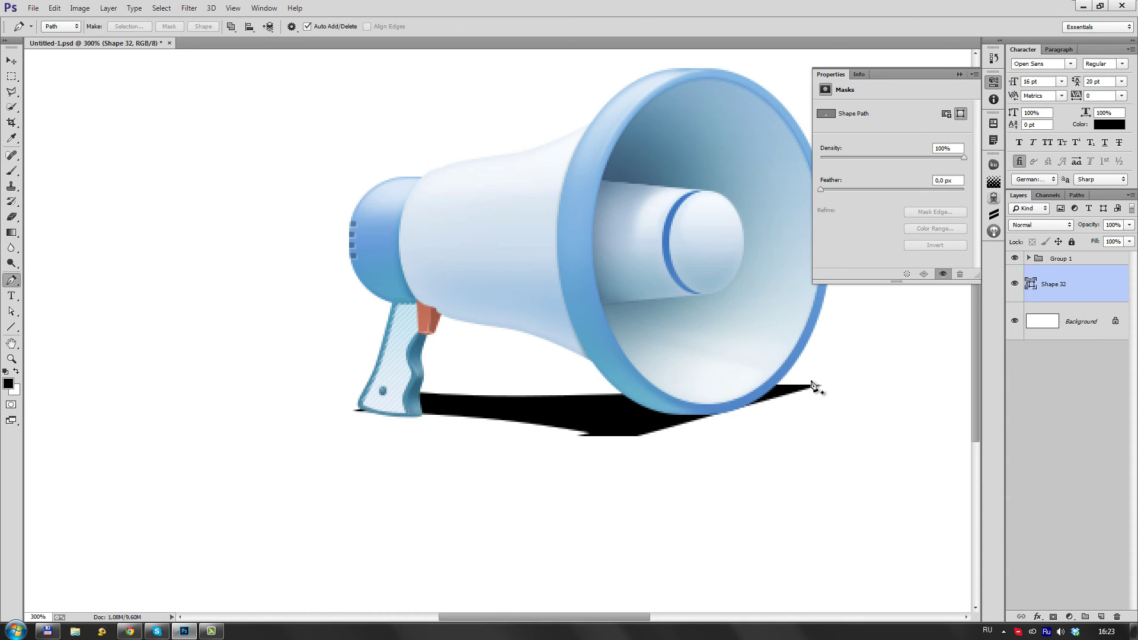
pyautogui.press('v')
pyautogui.moveTo(610, 419); pyautogui.dragTo(604, 474)
pyautogui.scroll(-1, 711, 442)
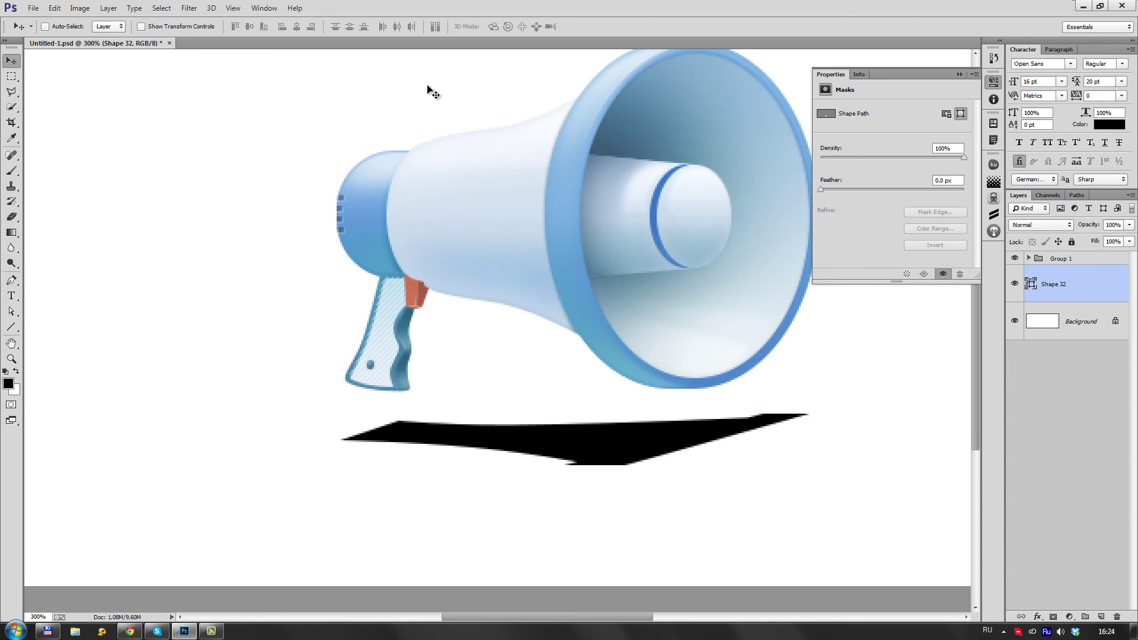
# Step: Blur the shadow's hard edges and give it a grey-blue Color Overlay sampled from the icon
pyautogui.press('r')
pyautogui.moveTo(815, 418)
pyautogui.mouseDown()
pyautogui.moveTo(658, 482)
pyautogui.moveTo(788, 409)
pyautogui.moveTo(709, 444)
pyautogui.moveTo(345, 434)
pyautogui.moveTo(704, 424)
pyautogui.moveTo(339, 448)
pyautogui.mouseUp()
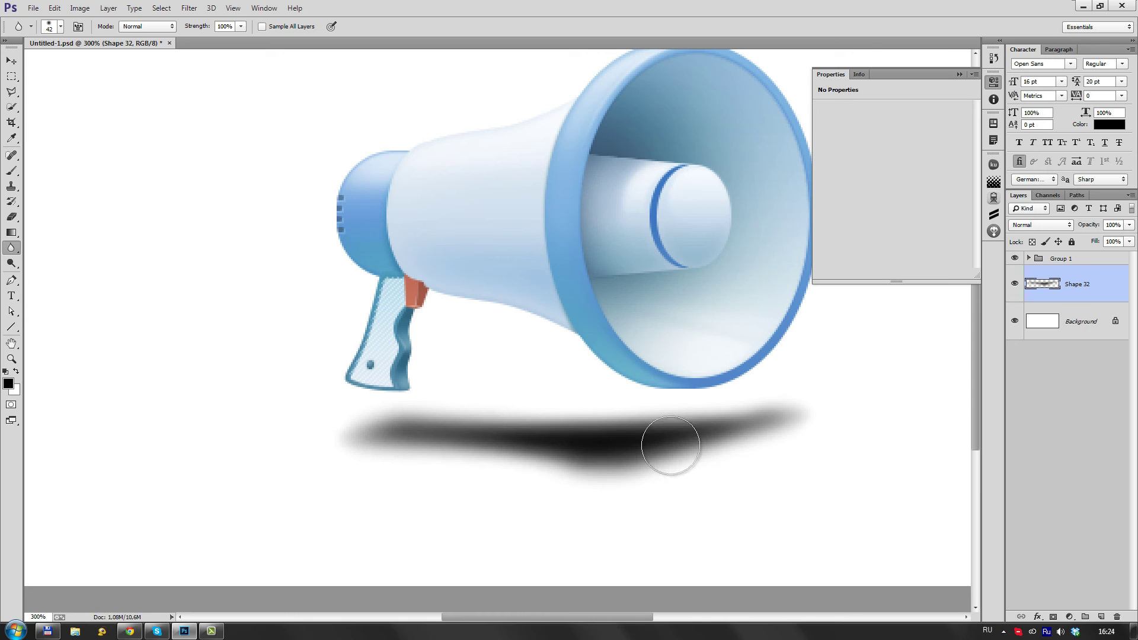
pyautogui.doubleClick(1113, 287)
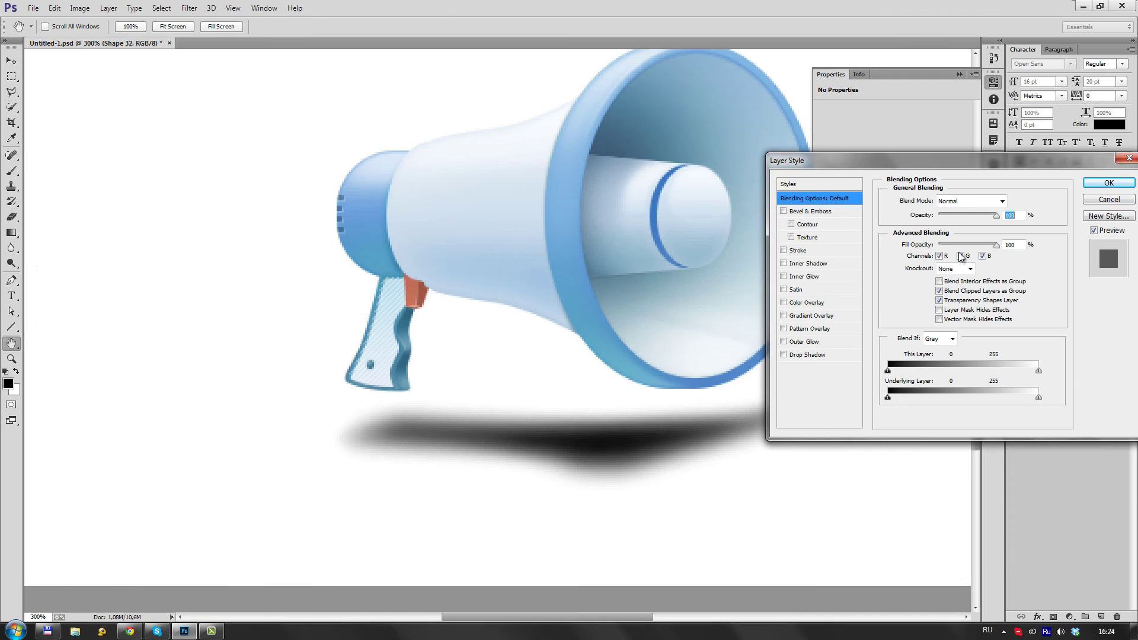
pyautogui.click(806, 302)
pyautogui.click(1010, 201)
pyautogui.click(644, 359)
pyautogui.click(989, 377)
# Step: Add a layer mask to the shadow and paint on it at 10% brush opacity to fade it
pyautogui.press('Return')
pyautogui.press('b')
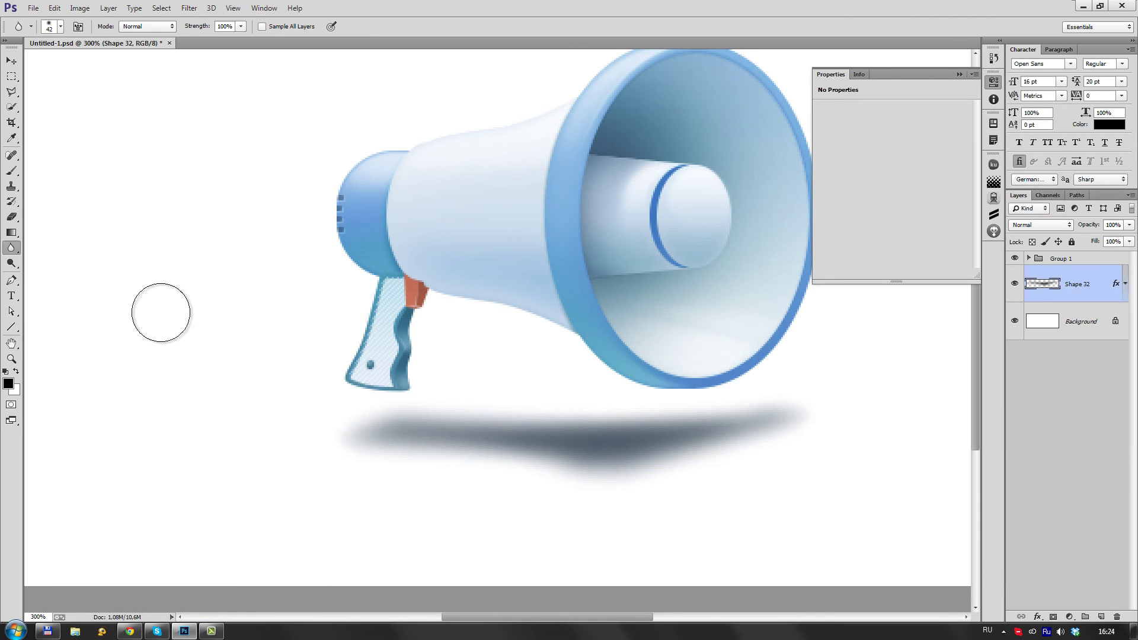
pyautogui.press('1')
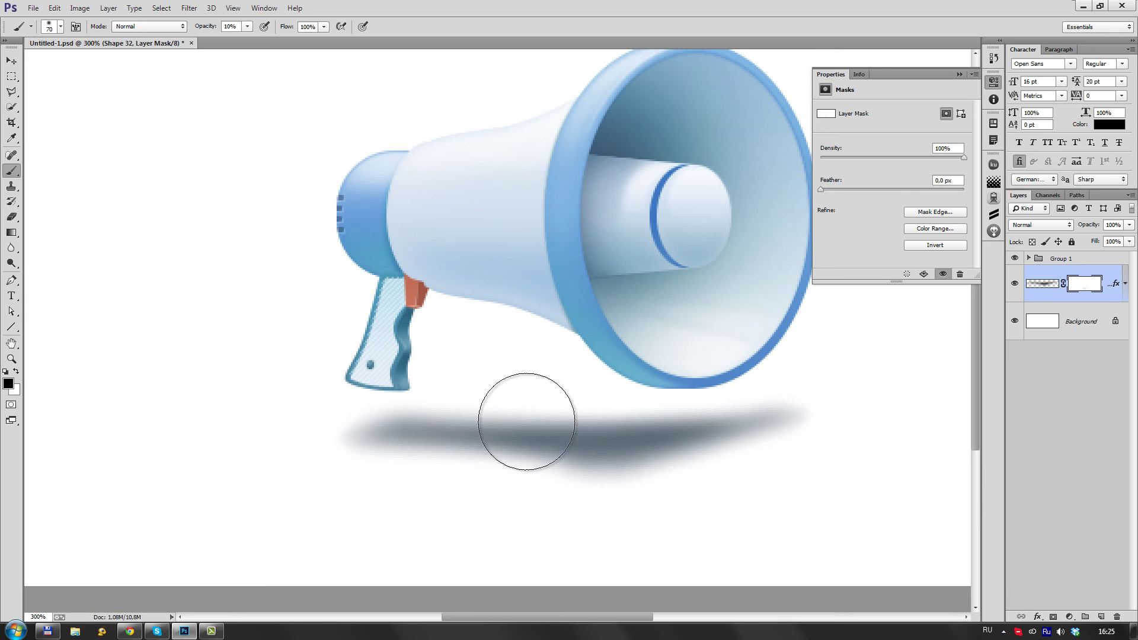
pyautogui.moveTo(445, 419); pyautogui.dragTo(420, 434)
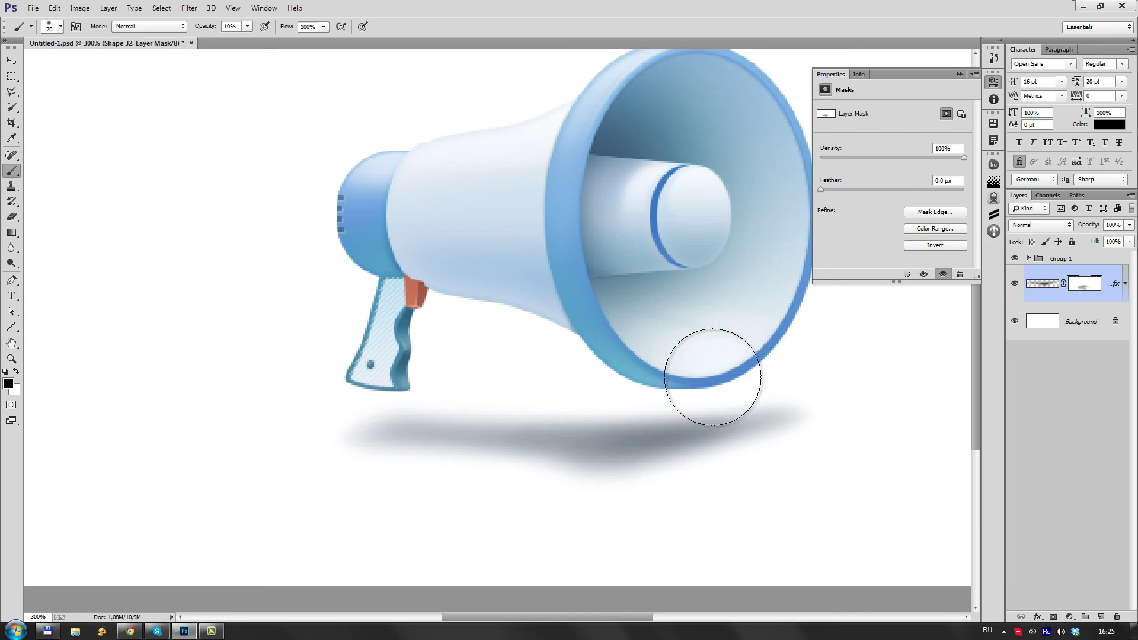
pyautogui.keyDown('alt'); pyautogui.click(522, 378); pyautogui.keyUp('alt')
pyautogui.keyDown('alt'); pyautogui.click(523, 378); pyautogui.keyUp('alt')
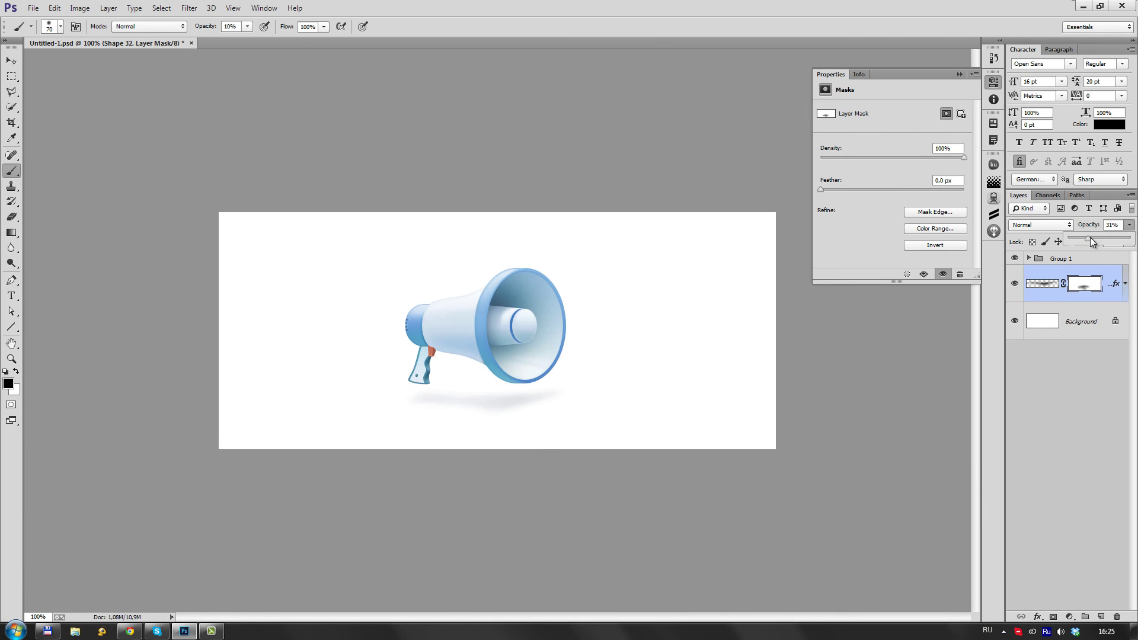
pyautogui.hotkey('ctrl', 'shift', 'alt', 'n')
pyautogui.hotkey('ctrl', '+')
pyautogui.hotkey('ctrl', '+')
# Step: Draw a feathered black strip shape under the horn
pyautogui.press('p')
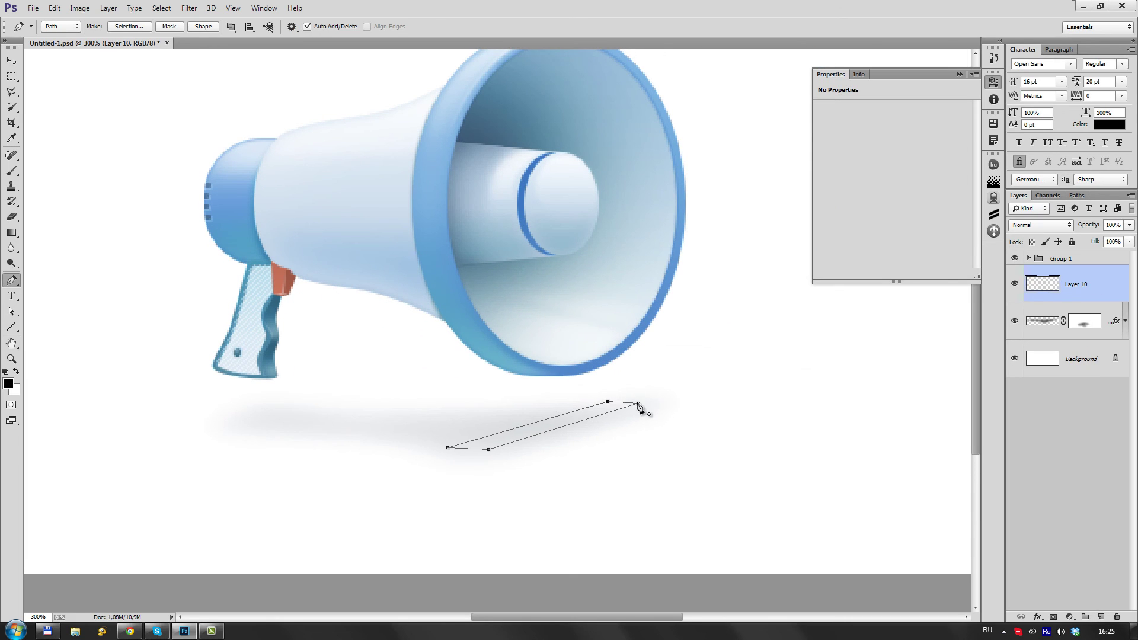
pyautogui.click(638, 403)
pyautogui.click(203, 26)
pyautogui.moveTo(821, 189); pyautogui.dragTo(859, 189)
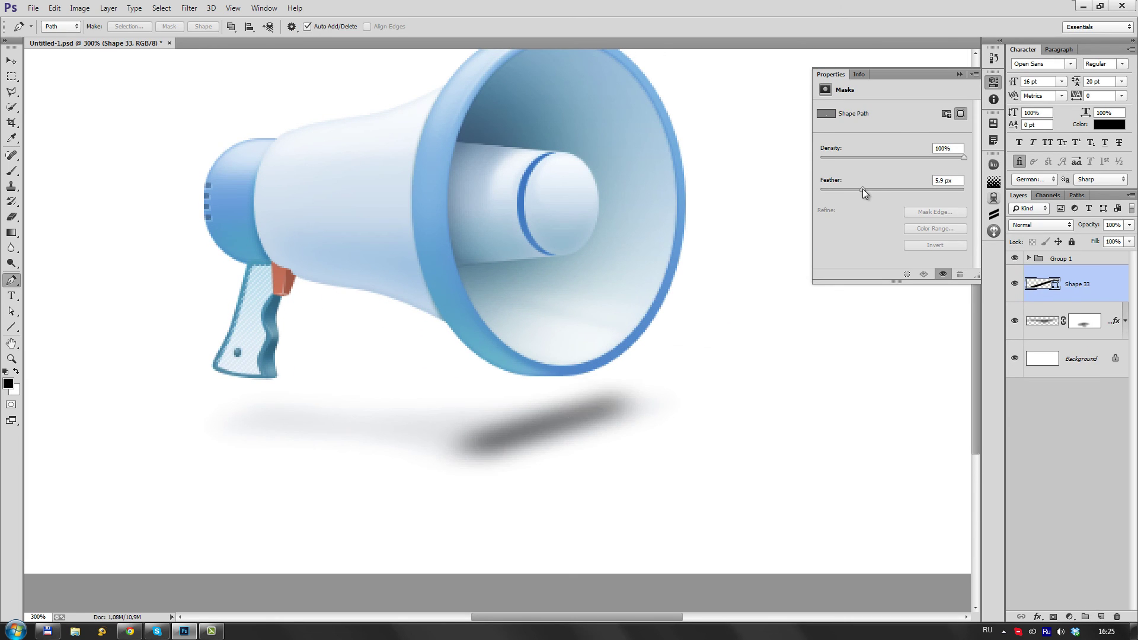
pyautogui.press('a')
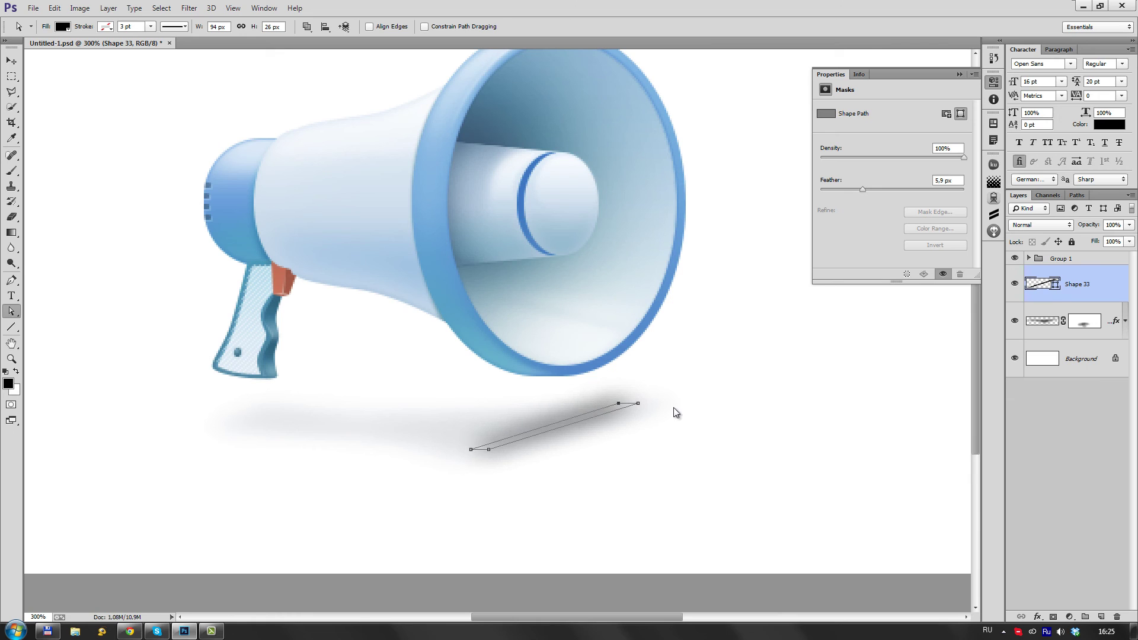
pyautogui.doubleClick(1034, 284)
pyautogui.press('Return')
# Step: On a new layer, draw a second thin strip feathered to 4.7 px
pyautogui.hotkey('ctrl', 'shift', 'alt', 'n')
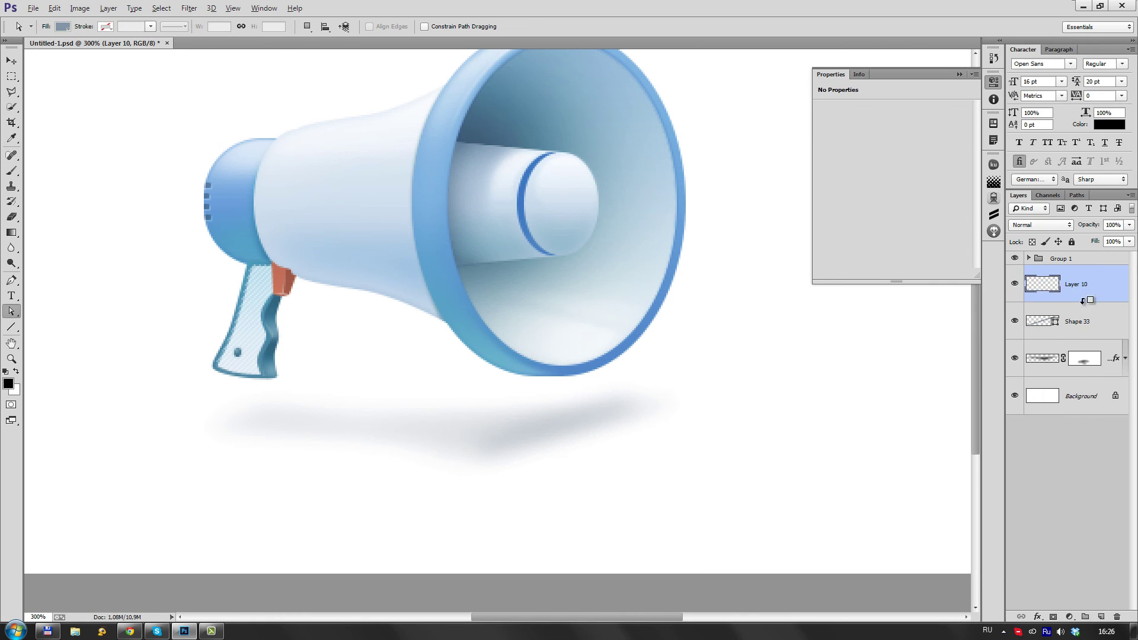
pyautogui.press('p')
pyautogui.click(586, 422)
pyautogui.click(536, 439)
pyautogui.click(203, 26)
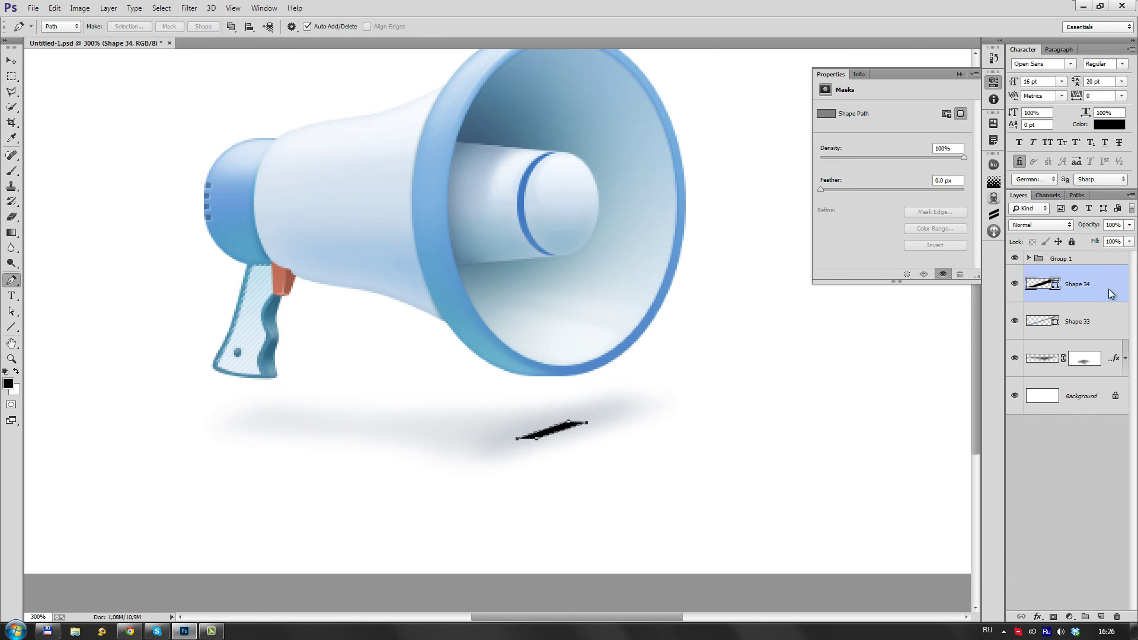
pyautogui.doubleClick(1041, 284)
pyautogui.press('Return')
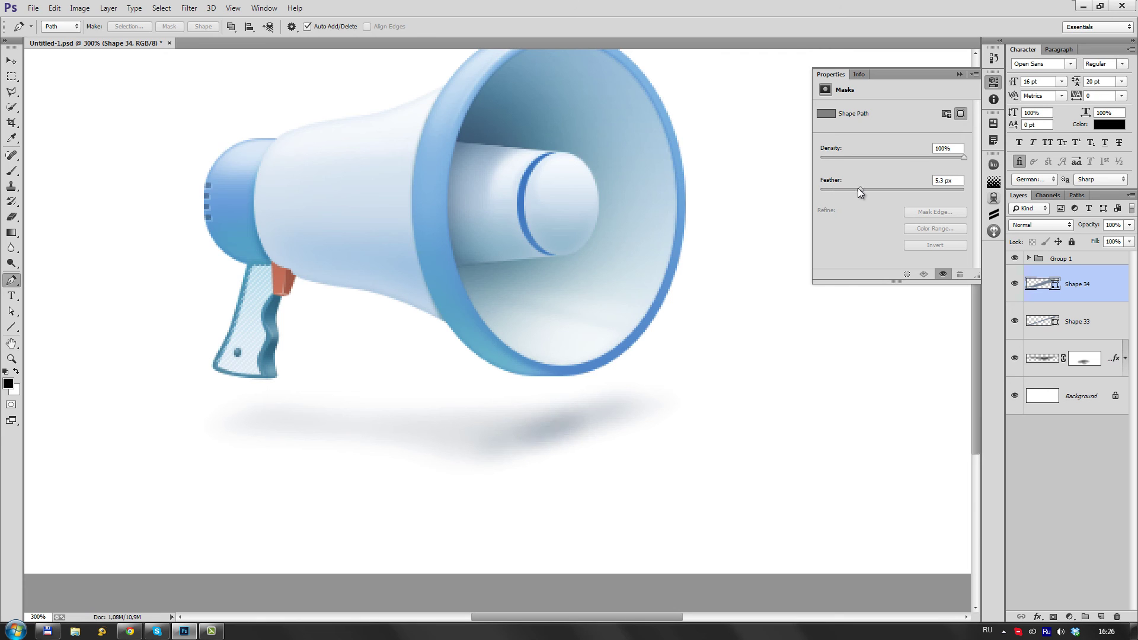
pyautogui.moveTo(860, 188); pyautogui.dragTo(856, 189)
pyautogui.scroll(-3, 601, 373)
pyautogui.scroll(4, 584, 393)
# Step: Lower a strip's opacity to about 36%, then delete both extra strip layers
pyautogui.press('a')
pyautogui.click(523, 382)
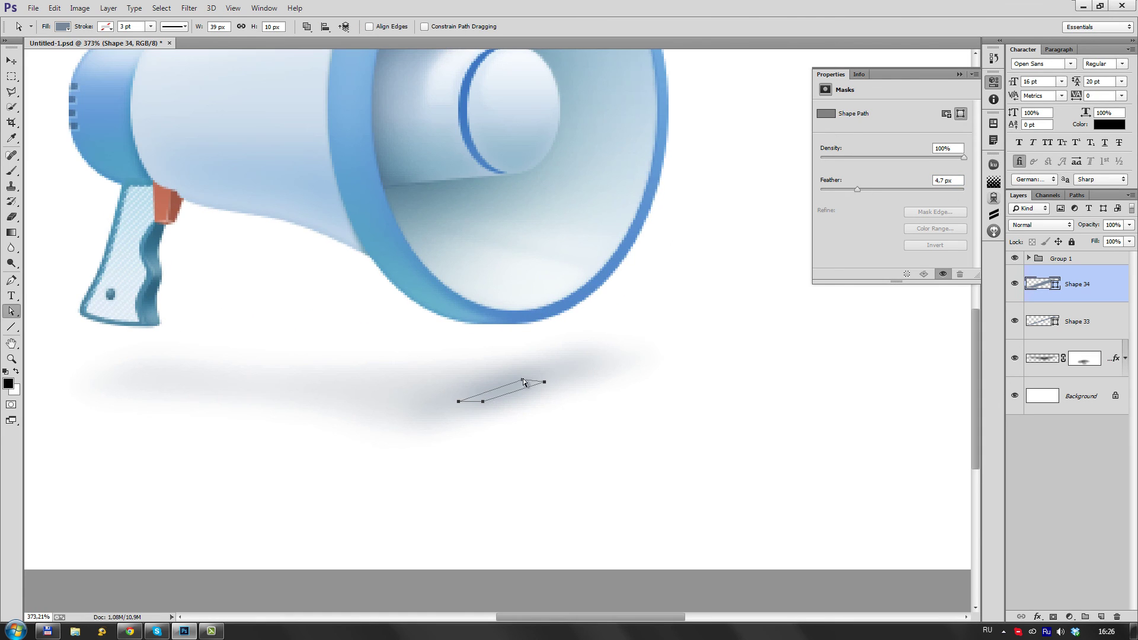
pyautogui.keyDown('shift'); pyautogui.click(541, 394); pyautogui.keyUp('shift')
pyautogui.keyDown('shift'); pyautogui.click(508, 409); pyautogui.keyUp('shift')
pyautogui.hotkey('ctrl', '1')
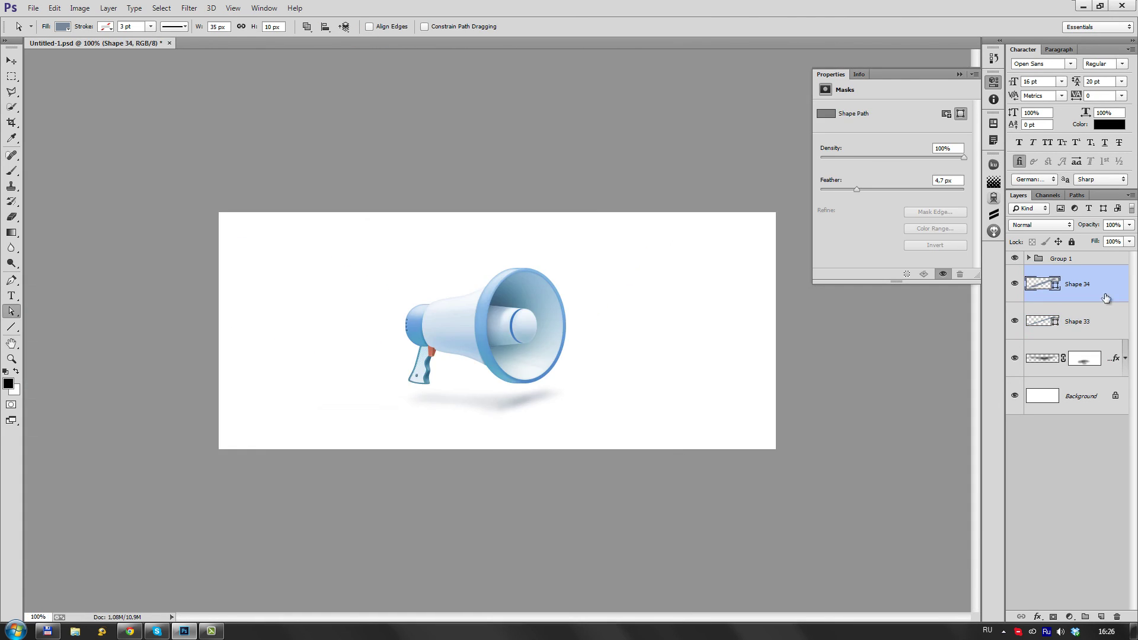
pyautogui.click(1077, 321)
pyautogui.moveTo(1129, 224); pyautogui.dragTo(1093, 237)
pyautogui.click(1077, 284)
pyautogui.keyDown('shift'); pyautogui.click(1076, 322); pyautogui.keyUp('shift')
# Step: Draw a new slate-blue shadow shape beneath the horn
pyautogui.press('Delete')
pyautogui.hotkey('ctrl', '+')
pyautogui.hotkey('ctrl', '+')
pyautogui.hotkey('ctrl', '+')
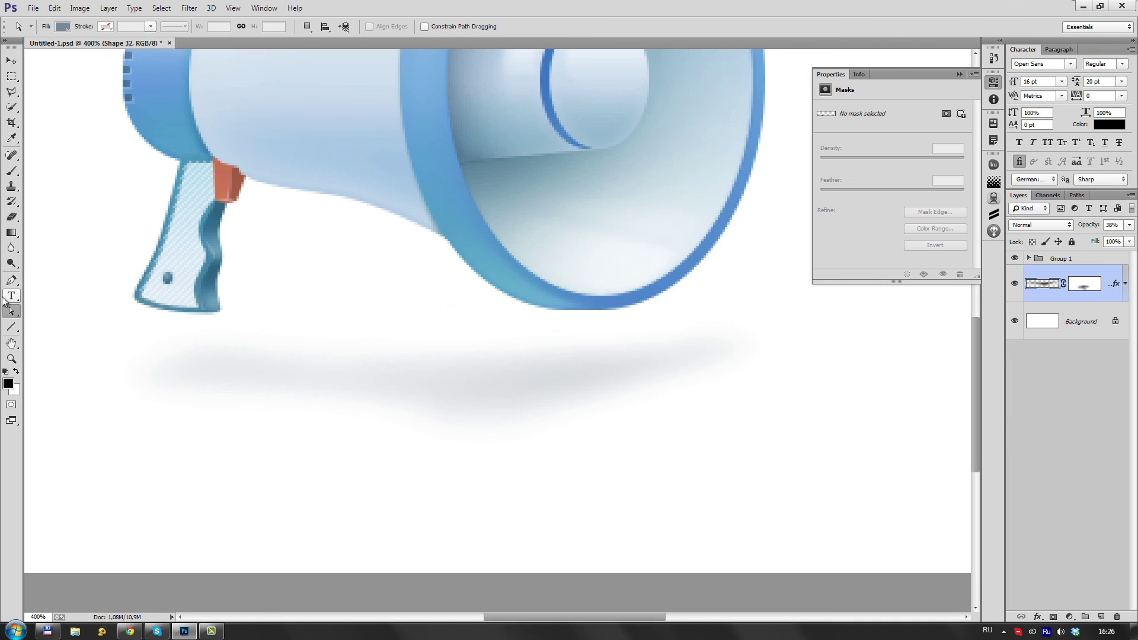
pyautogui.press('p')
pyautogui.click(678, 357)
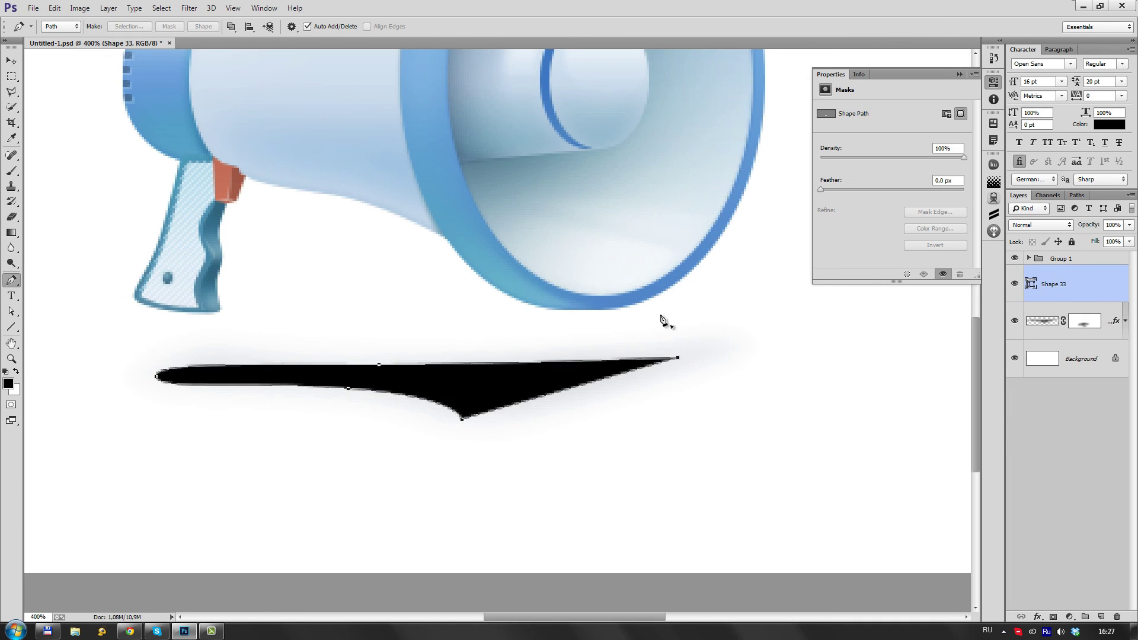
pyautogui.click(759, 421)
pyautogui.press('Return')
# Step: Rasterize and blur the shadow, then fade part of it through a soft-brushed layer mask
pyautogui.press('r')
pyautogui.click(389, 396)
pyautogui.press('Return')
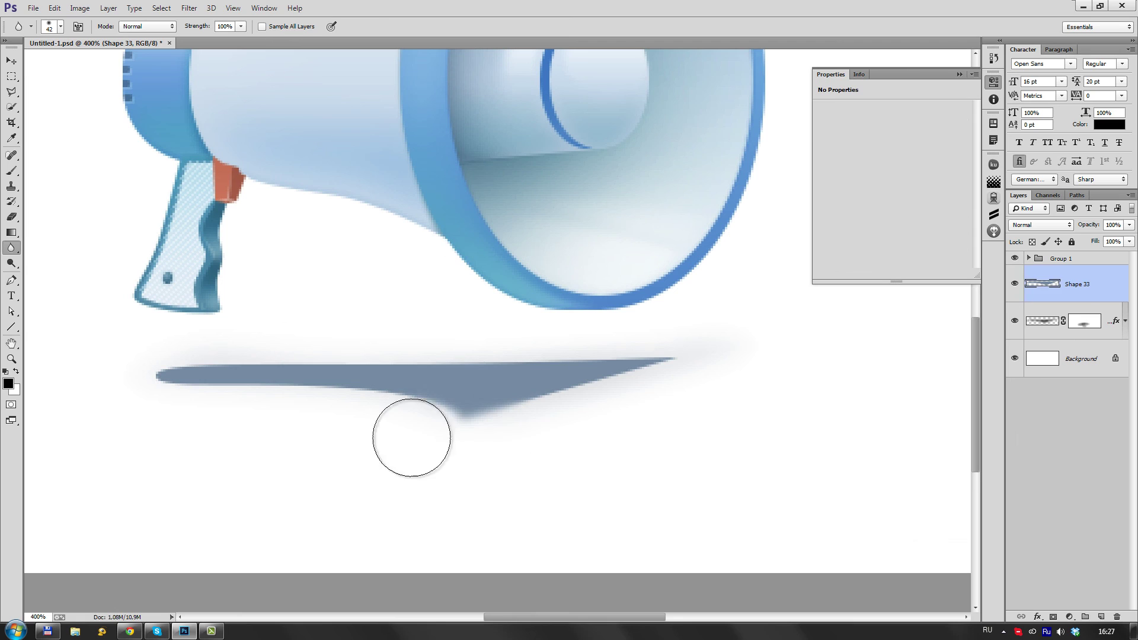
pyautogui.moveTo(411, 437)
pyautogui.mouseDown()
pyautogui.moveTo(548, 444)
pyautogui.moveTo(579, 335)
pyautogui.moveTo(31, 373)
pyautogui.mouseUp()
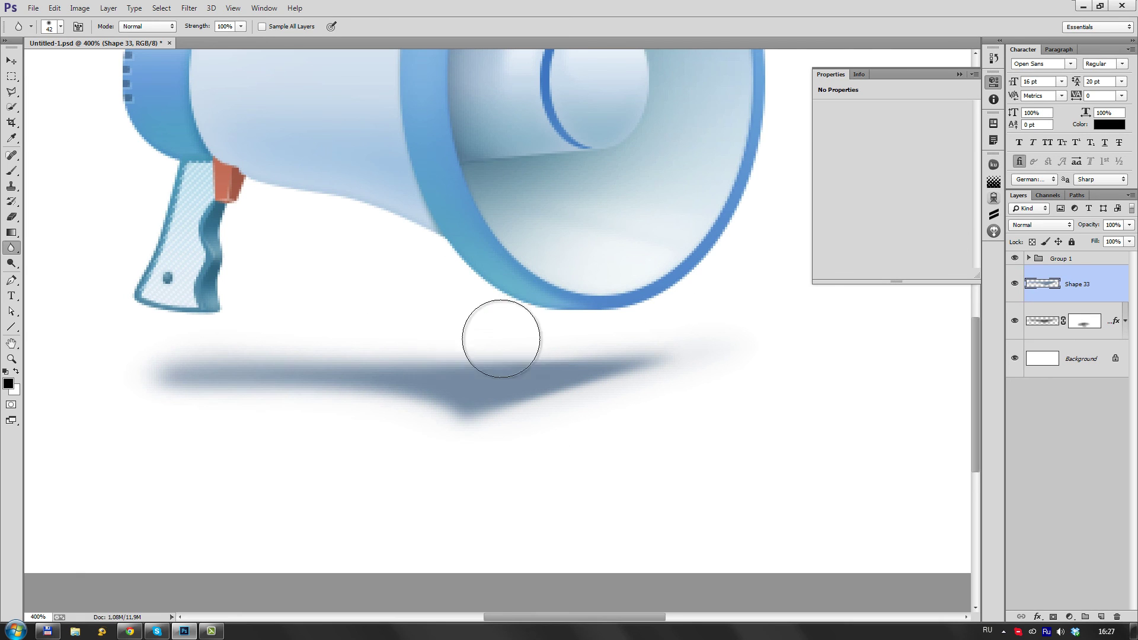
pyautogui.click(1053, 616)
pyautogui.click(11, 170)
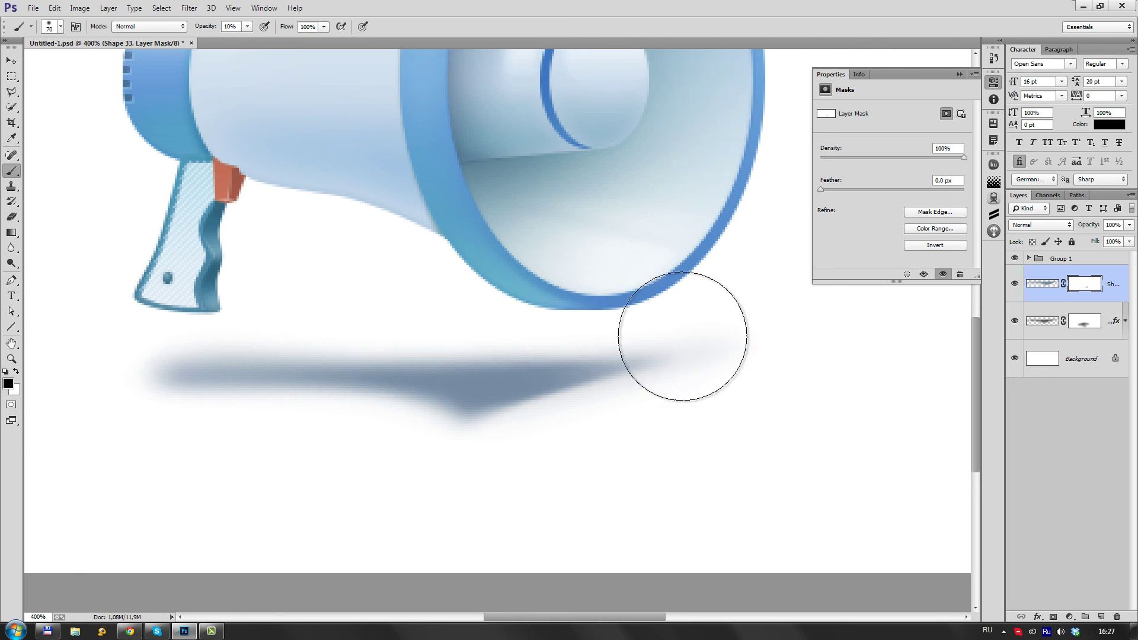
pyautogui.moveTo(684, 340)
pyautogui.mouseDown()
pyautogui.moveTo(114, 415)
pyautogui.moveTo(510, 447)
pyautogui.mouseUp()
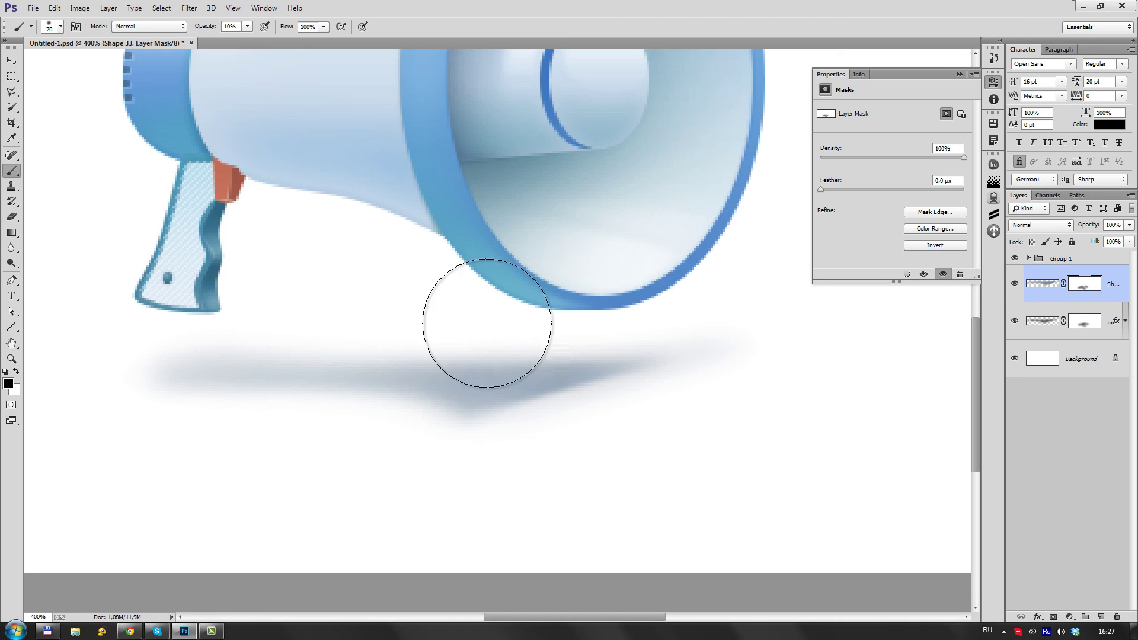
# Step: Set the shadow layer opacity to 54% and retarget its pixels for blurring
pyautogui.press('v')
pyautogui.hotkey('ctrl', '1')
pyautogui.write('2')
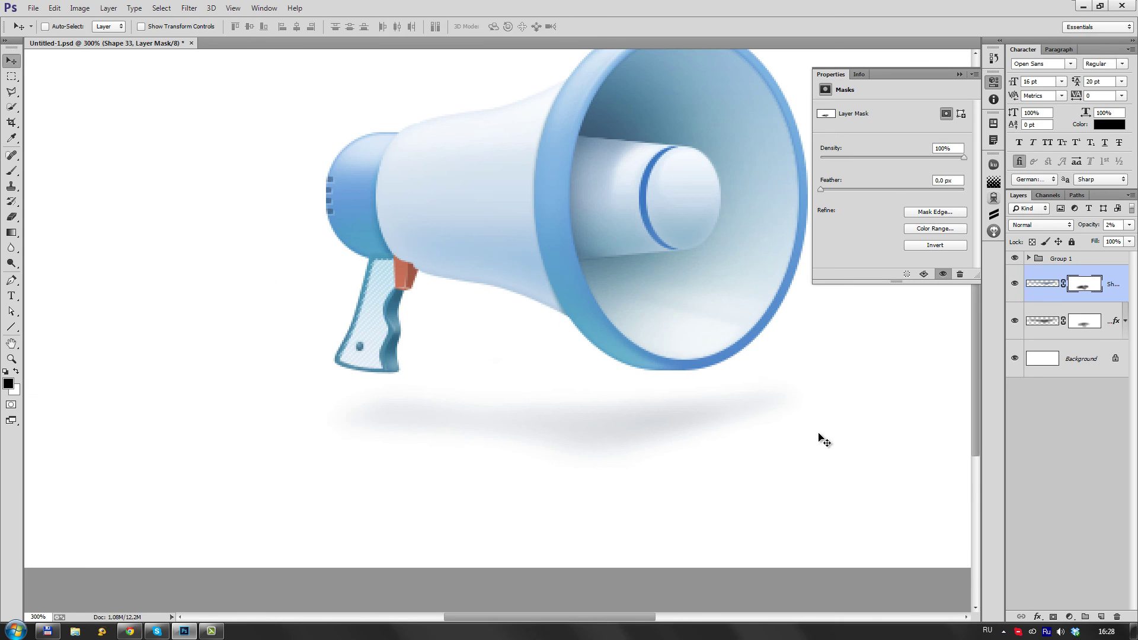
pyautogui.press('5')
pyautogui.press('4')
pyautogui.keyDown('ctrl'); pyautogui.click(512, 427); pyautogui.keyUp('ctrl')
pyautogui.press('b')
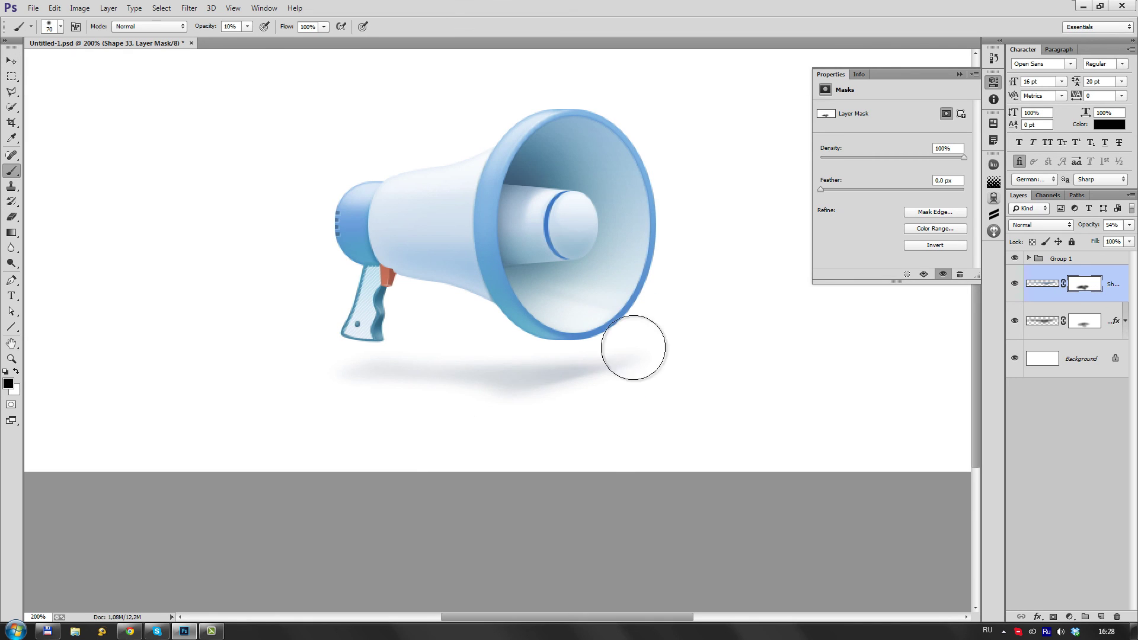
pyautogui.press('r')
pyautogui.hotkey('ctrl', '2')
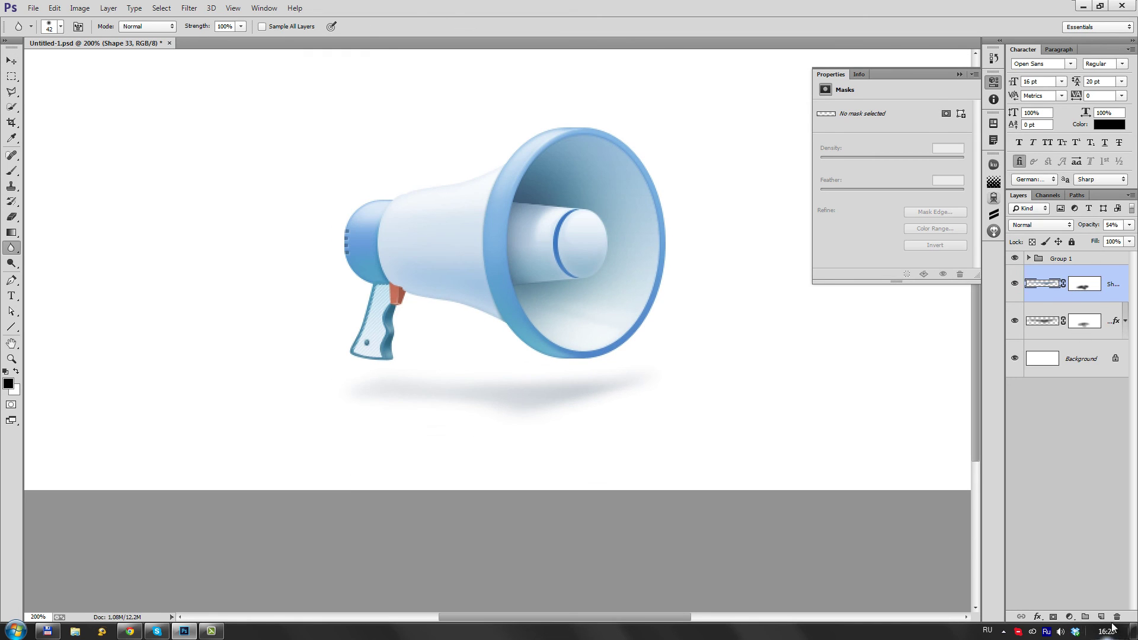
# Step: Add a clipped layer and paint a soft blue glow at 10% under the megaphone
pyautogui.click(1101, 616)
pyautogui.hotkey('ctrl', 'alt', 'g')
pyautogui.press('b')
pyautogui.click(8, 384)
pyautogui.click(973, 374)
pyautogui.moveTo(551, 406); pyautogui.dragTo(562, 409)
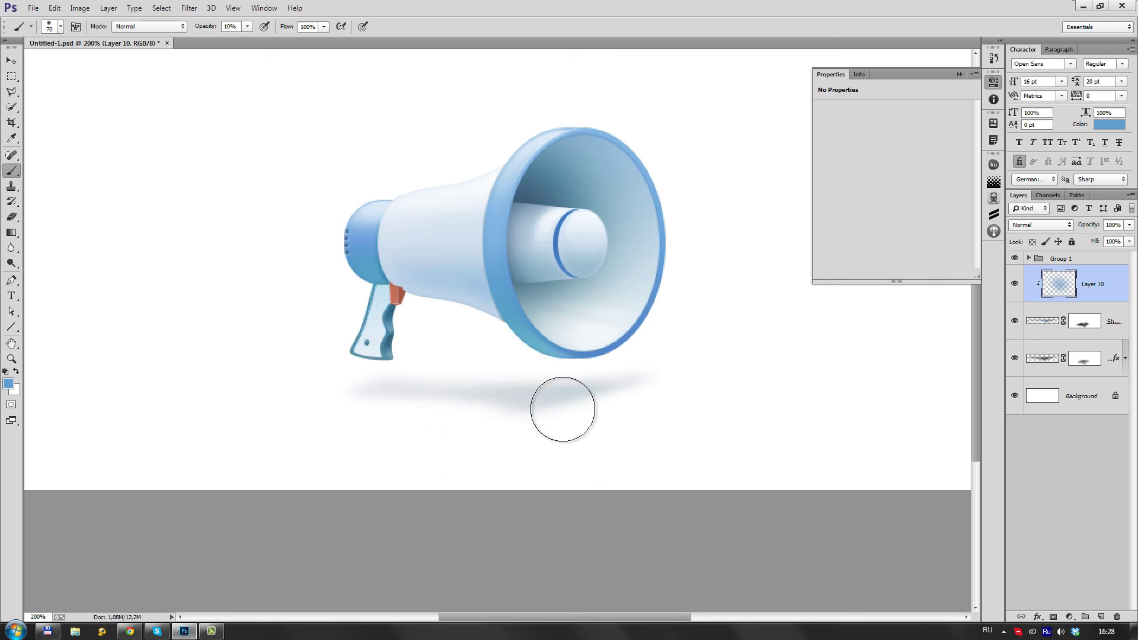
# Step: Zoom out and hide the lower shadow layer to see the whole icon
pyautogui.hotkey('ctrl', '-')
pyautogui.keyDown('shift'); pyautogui.click(1096, 358); pyautogui.keyUp('shift')
pyautogui.click(1014, 358)
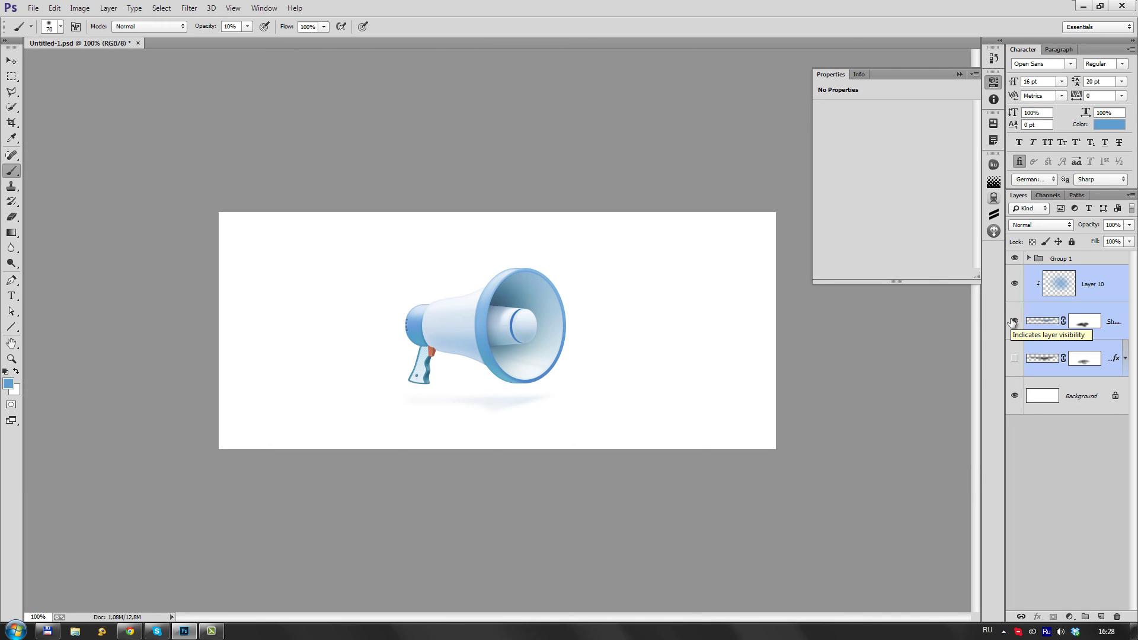
pyautogui.scroll(1, 437, 394)
pyautogui.scroll(1, 450, 385)
# Step: Draw a small grey Shape 34 shadow under the grip at 22% opacity
pyautogui.press('p')
pyautogui.click(344, 369)
pyautogui.click(356, 358)
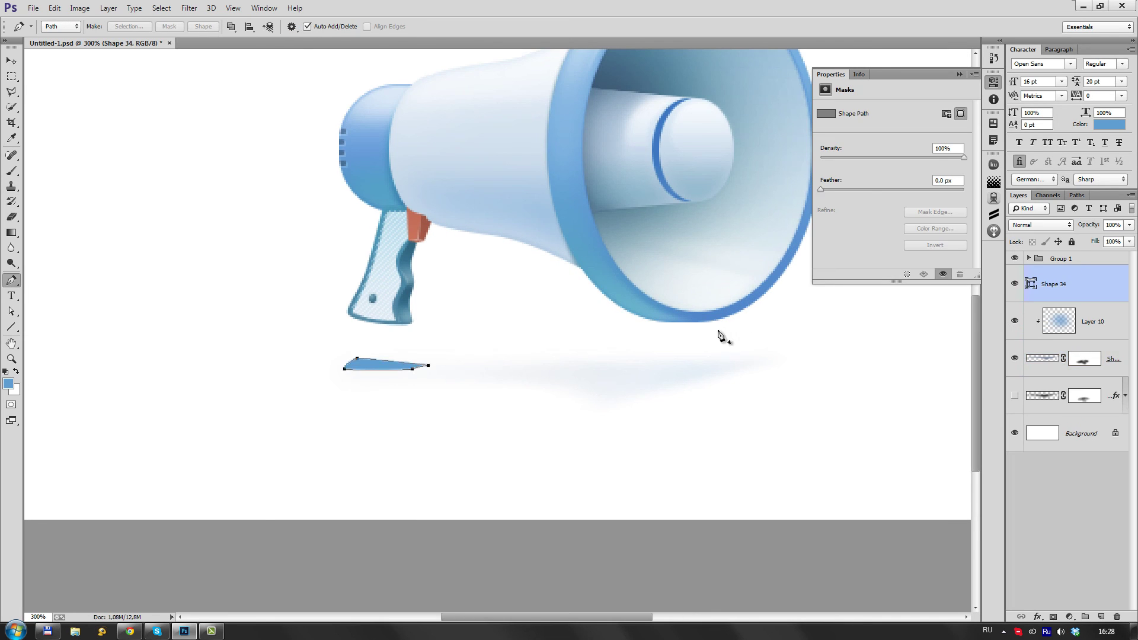
pyautogui.doubleClick(1031, 284)
pyautogui.click(744, 437)
pyautogui.click(972, 375)
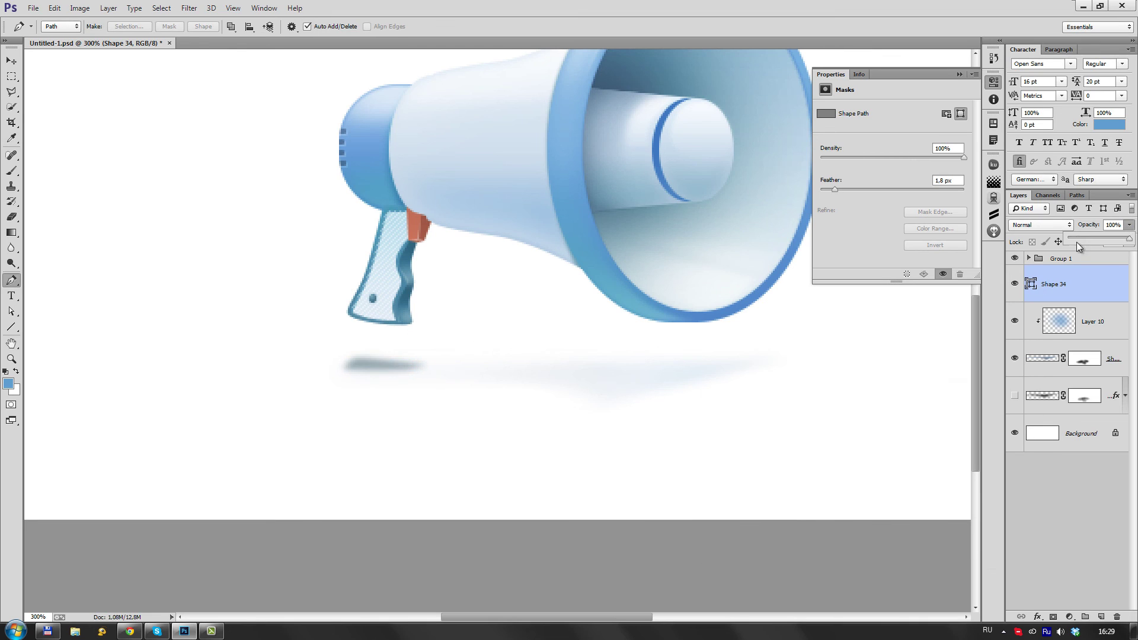
pyautogui.moveTo(1129, 225); pyautogui.dragTo(1077, 235)
pyautogui.press('v')
# Step: Show the lower shadow layer again and lighten it to 12% opacity
pyautogui.scroll(-2, 514, 400)
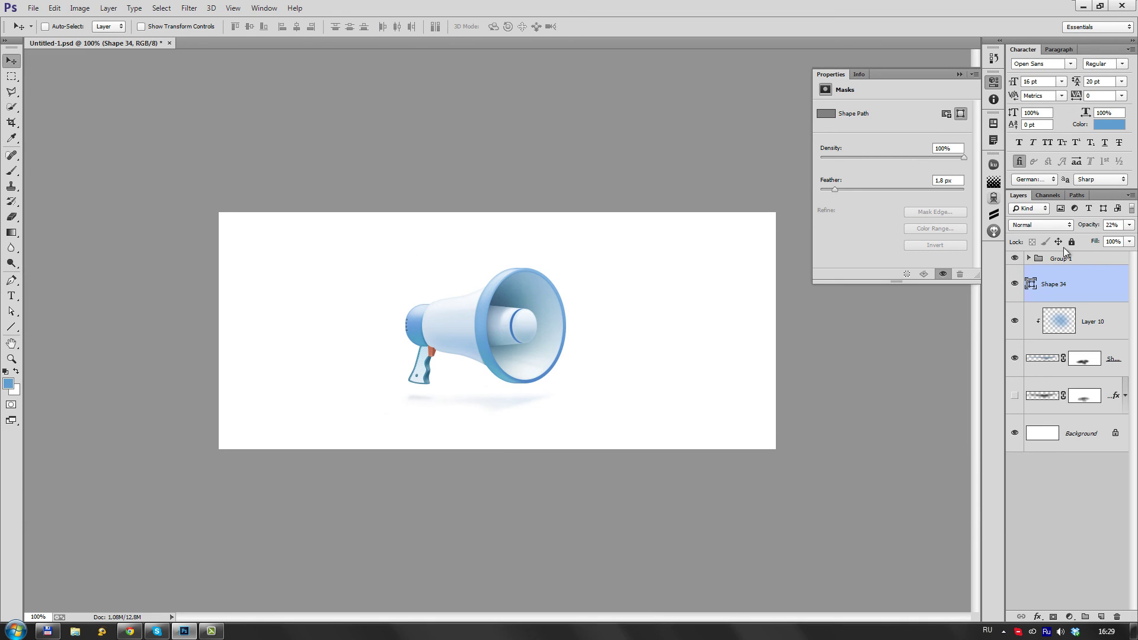
pyautogui.click(1014, 395)
pyautogui.click(1078, 396)
pyautogui.moveTo(1129, 225); pyautogui.dragTo(1080, 240)
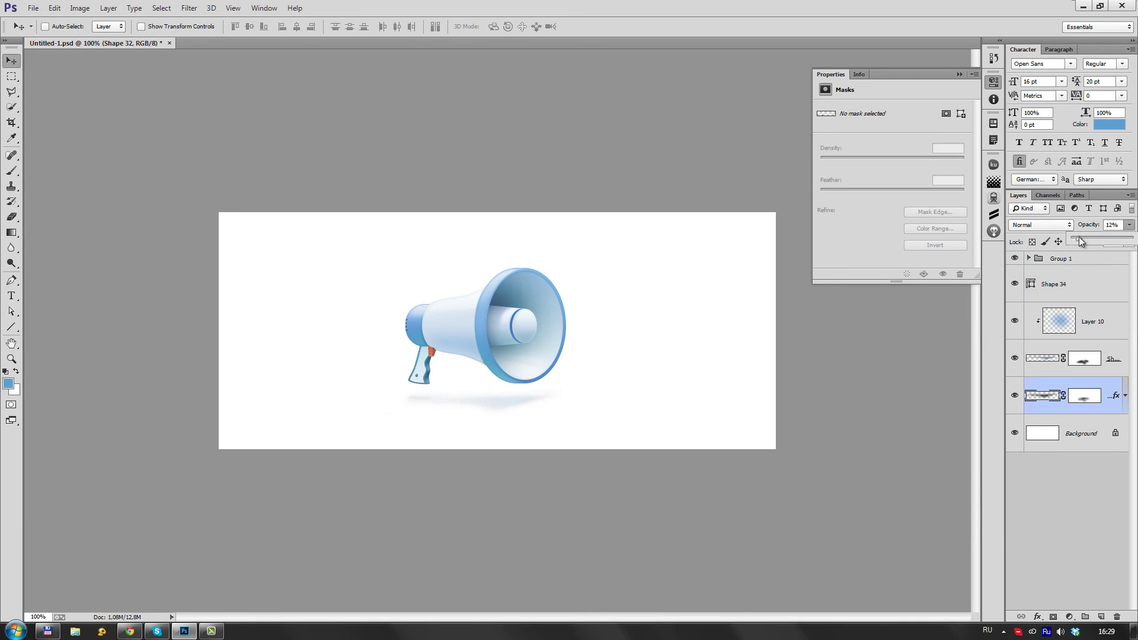
pyautogui.scroll(1, 436, 397)
pyautogui.click(1079, 433)
pyautogui.click(1101, 616)
pyautogui.moveTo(11, 327); pyautogui.dragTo(60, 344)
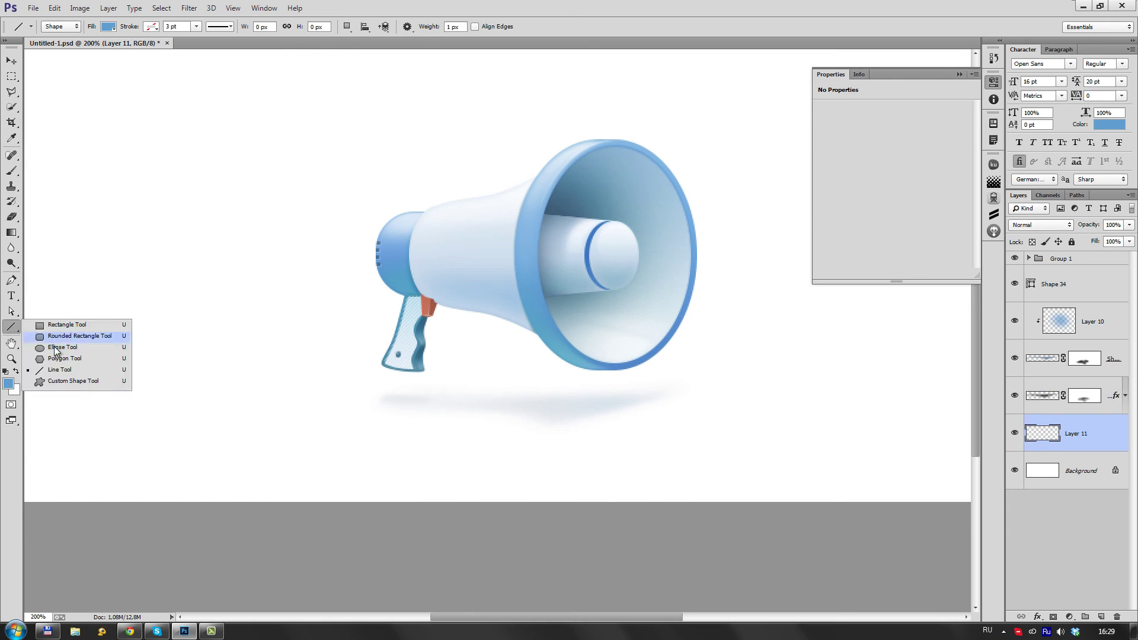
pyautogui.moveTo(503, 335); pyautogui.dragTo(602, 433)
pyautogui.doubleClick(1041, 433)
pyautogui.click(756, 406)
pyautogui.click(969, 374)
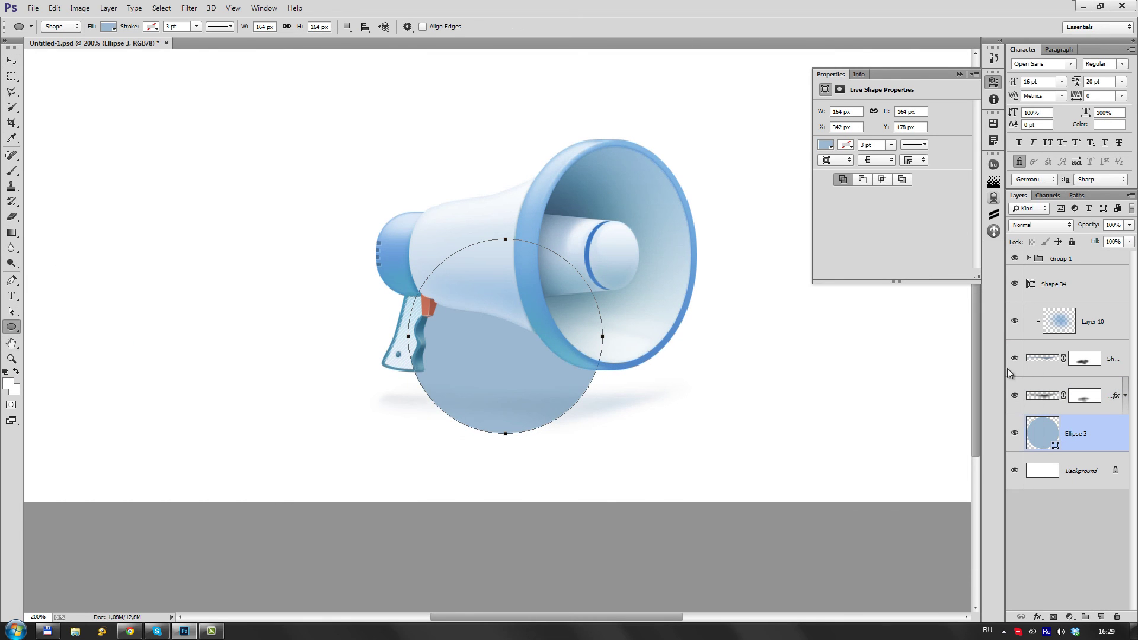
pyautogui.click(189, 8)
pyautogui.click(377, 222)
pyautogui.click(569, 254)
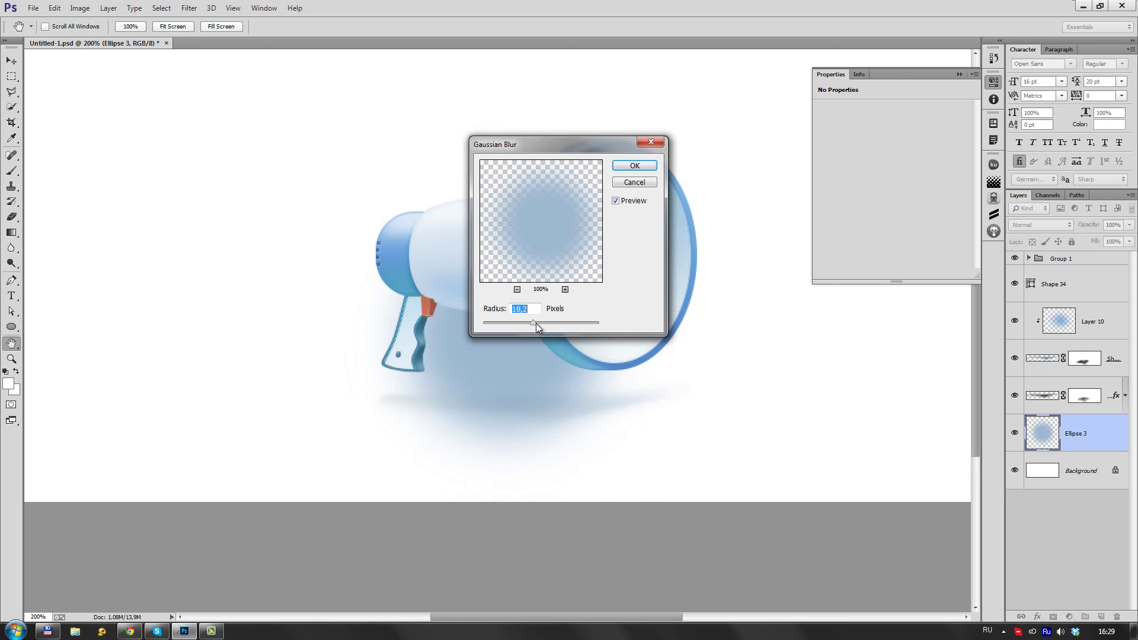
pyautogui.click(639, 148)
pyautogui.hotkey('ctrl', 't')
pyautogui.moveTo(505, 183); pyautogui.dragTo(505, 384)
pyautogui.moveTo(657, 396); pyautogui.dragTo(751, 396)
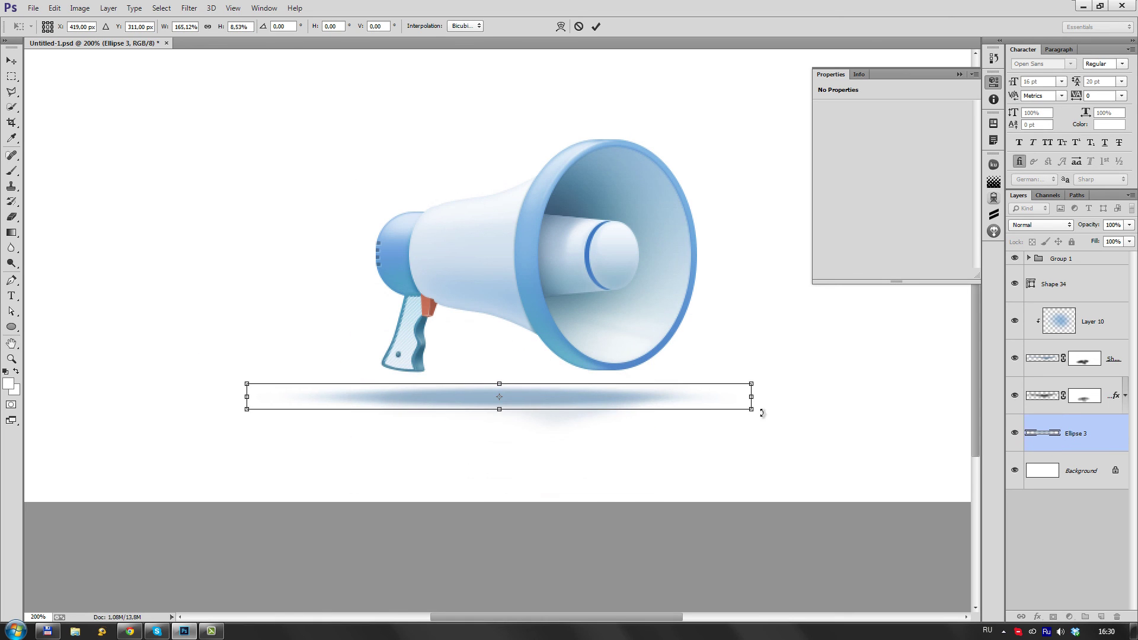
pyautogui.rightClick(697, 403)
pyautogui.click(735, 472)
pyautogui.press('Return')
pyautogui.press('1')
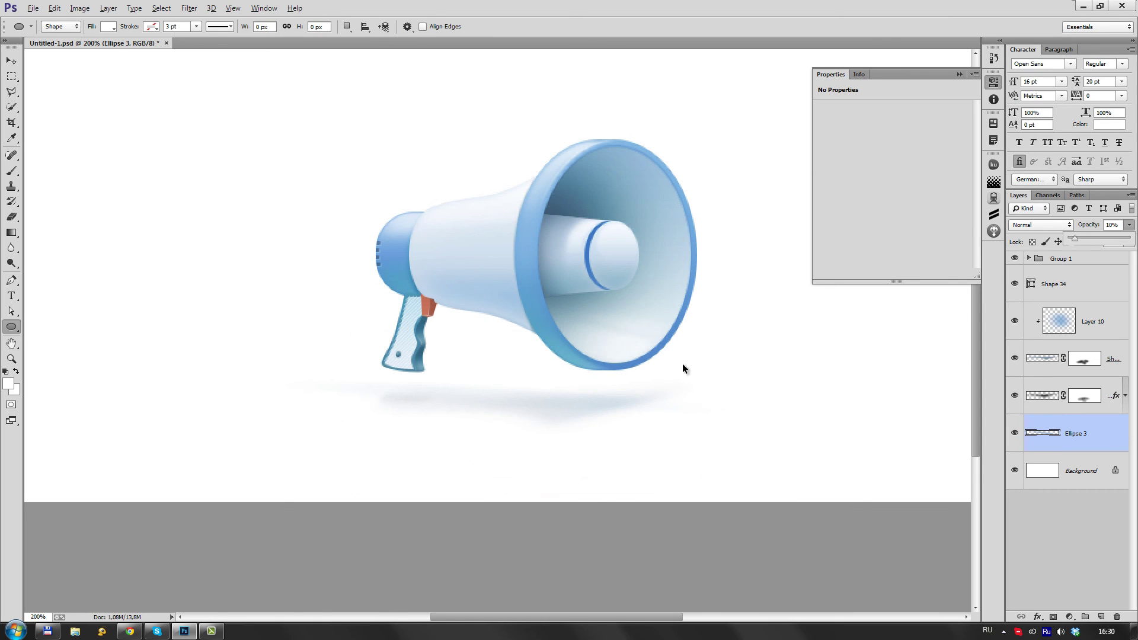
pyautogui.scroll(1, 598, 389)
pyautogui.hotkey('ctrl', '-')
pyautogui.click(1129, 225)
pyautogui.moveTo(1077, 238); pyautogui.dragTo(1107, 237)
pyautogui.press('Delete')
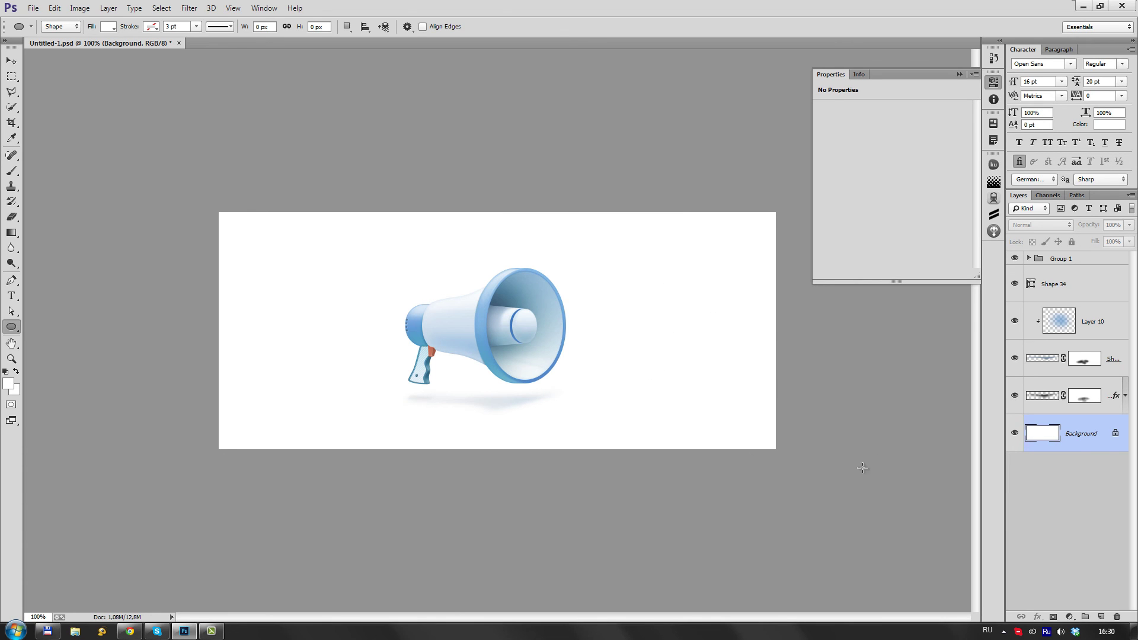
pyautogui.press('c')
pyautogui.moveTo(498, 450); pyautogui.dragTo(521, 610)
# Step: Confirm the enlarged canvas and make the Shape 6 end cap visible
pyautogui.press('Return')
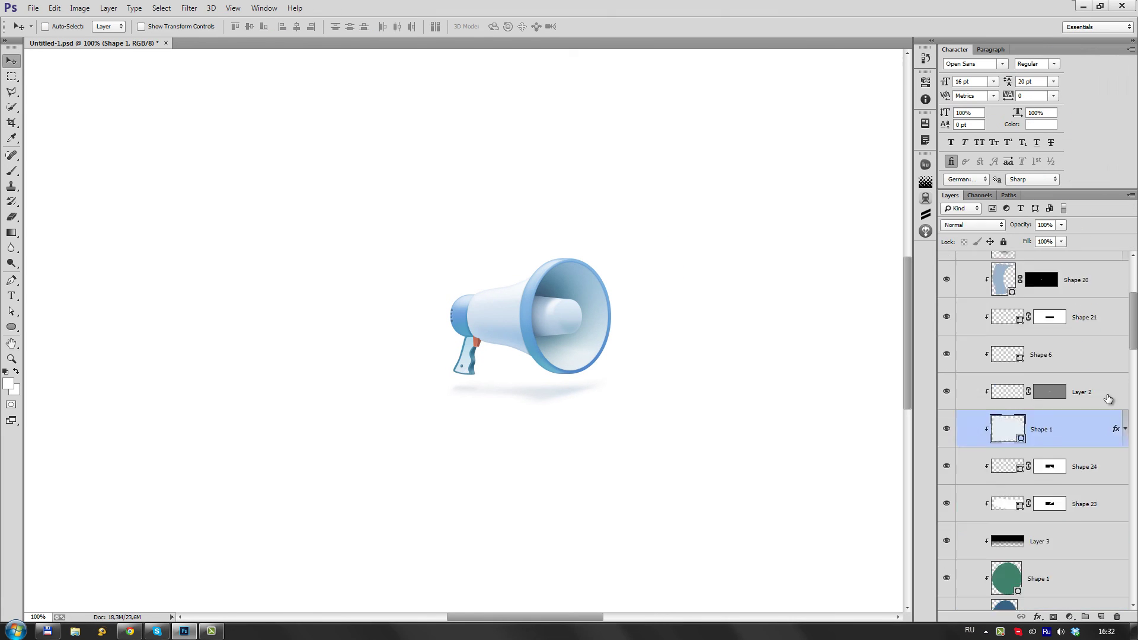
pyautogui.scroll(5, 1108, 399)
pyautogui.scroll(-5, 1107, 399)
pyautogui.scroll(5, 949, 480)
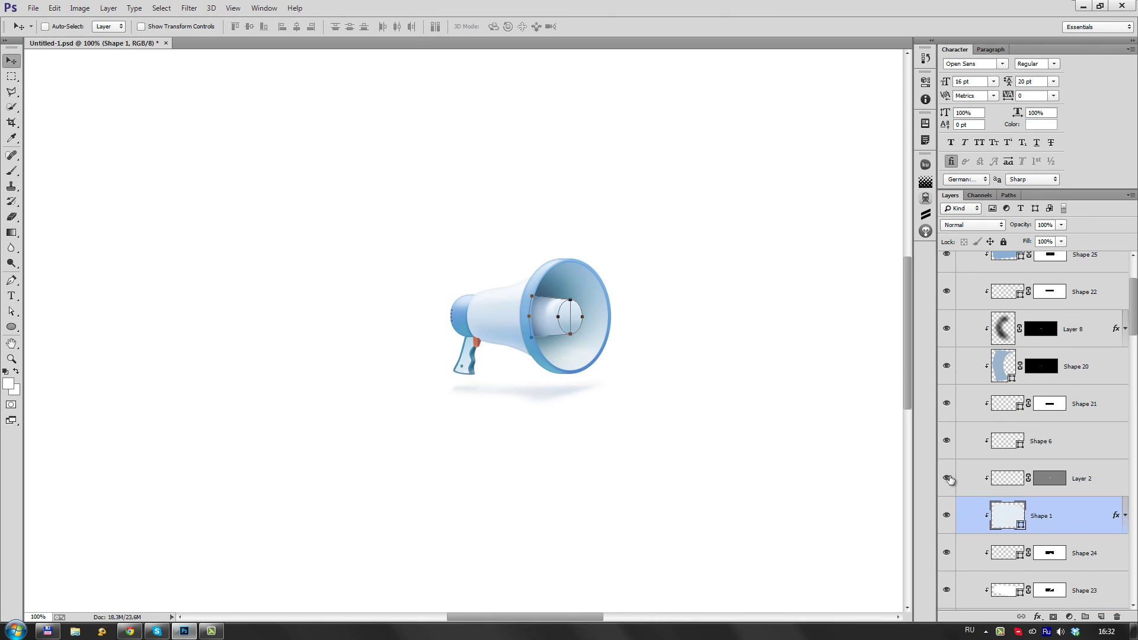
pyautogui.click(946, 441)
pyautogui.scroll(2, 947, 403)
pyautogui.scroll(1, 947, 355)
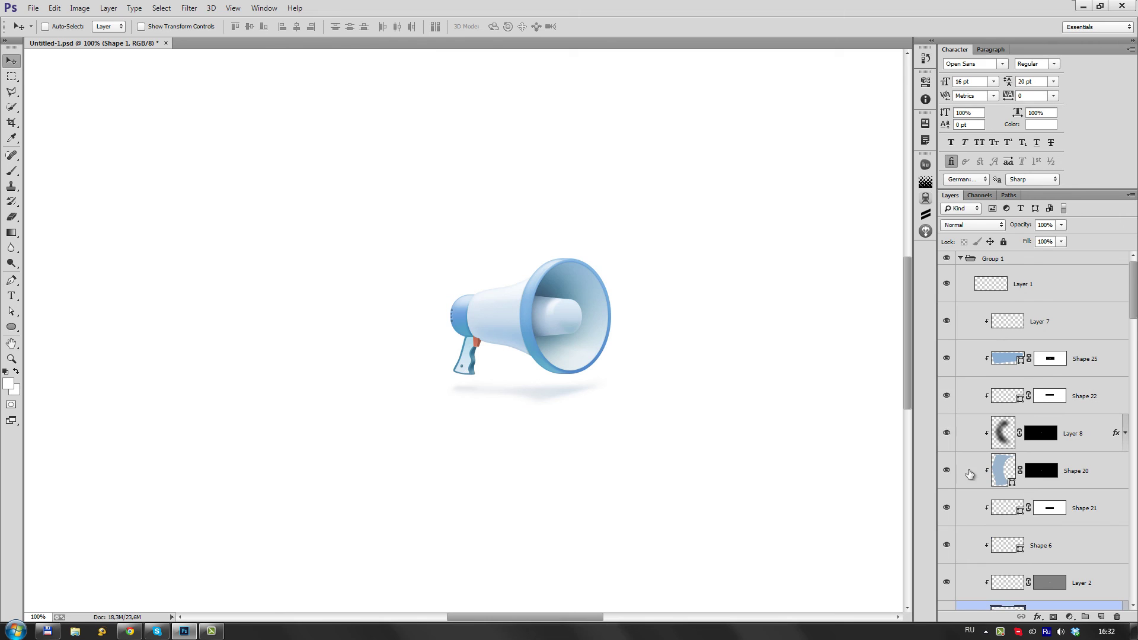
pyautogui.scroll(-4, 969, 475)
pyautogui.scroll(4, 557, 318)
# Step: Shift the Shape 6 end cap ellipse right so a thin blue rim shows
pyautogui.press('a')
pyautogui.click(951, 290)
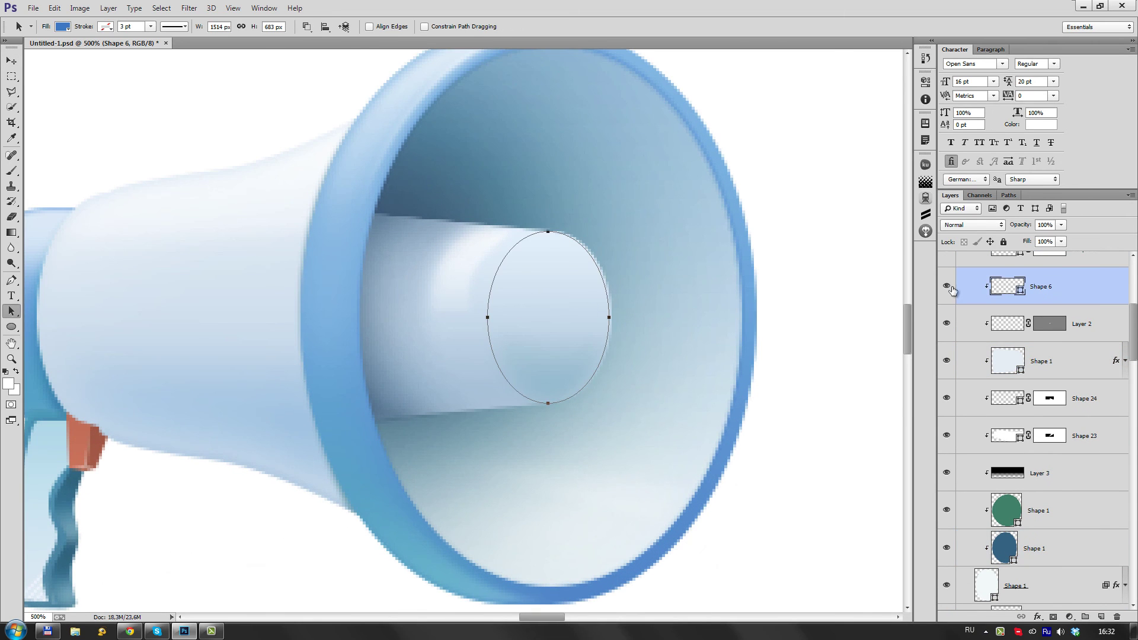
pyautogui.scroll(2, 951, 289)
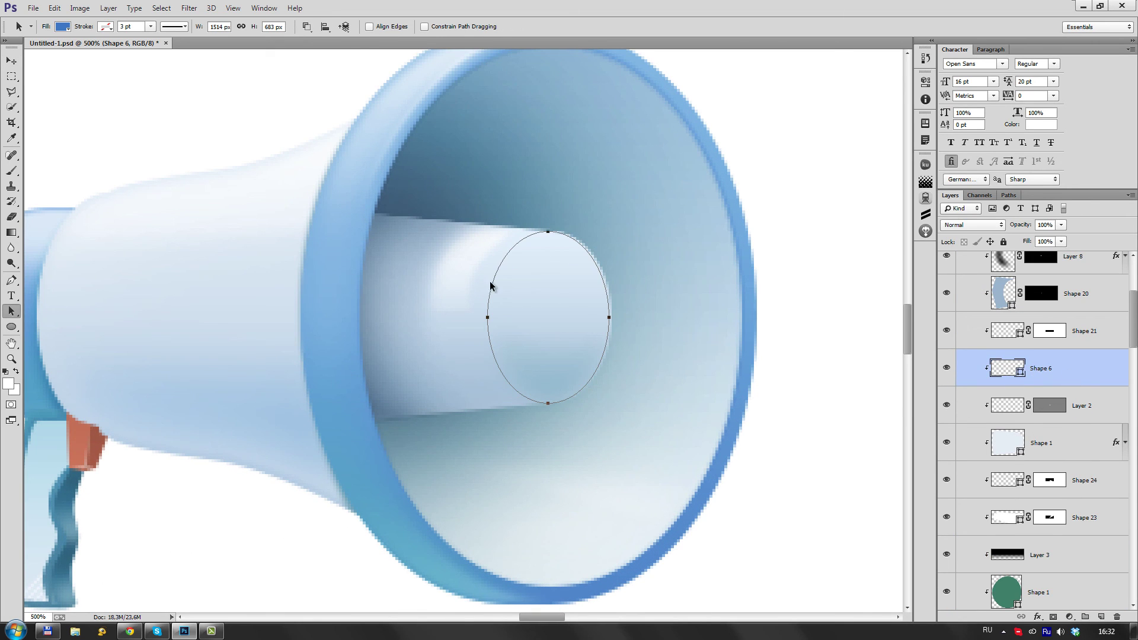
pyautogui.moveTo(539, 295); pyautogui.dragTo(548, 295)
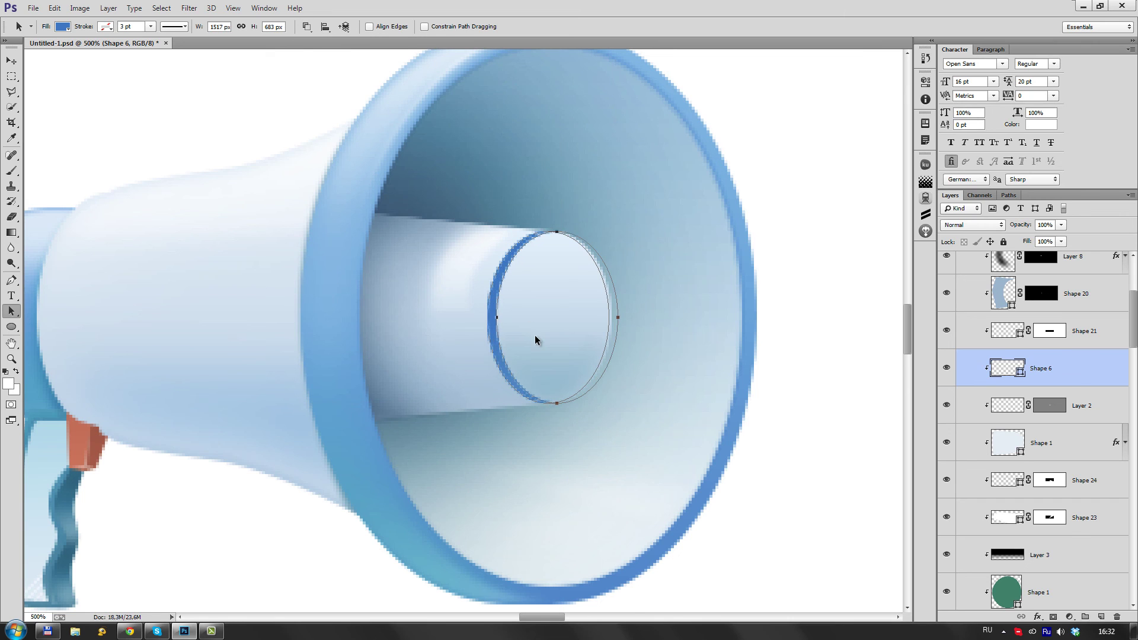
pyautogui.press('h')
pyautogui.scroll(-4, 673, 318)
pyautogui.scroll(7, 673, 317)
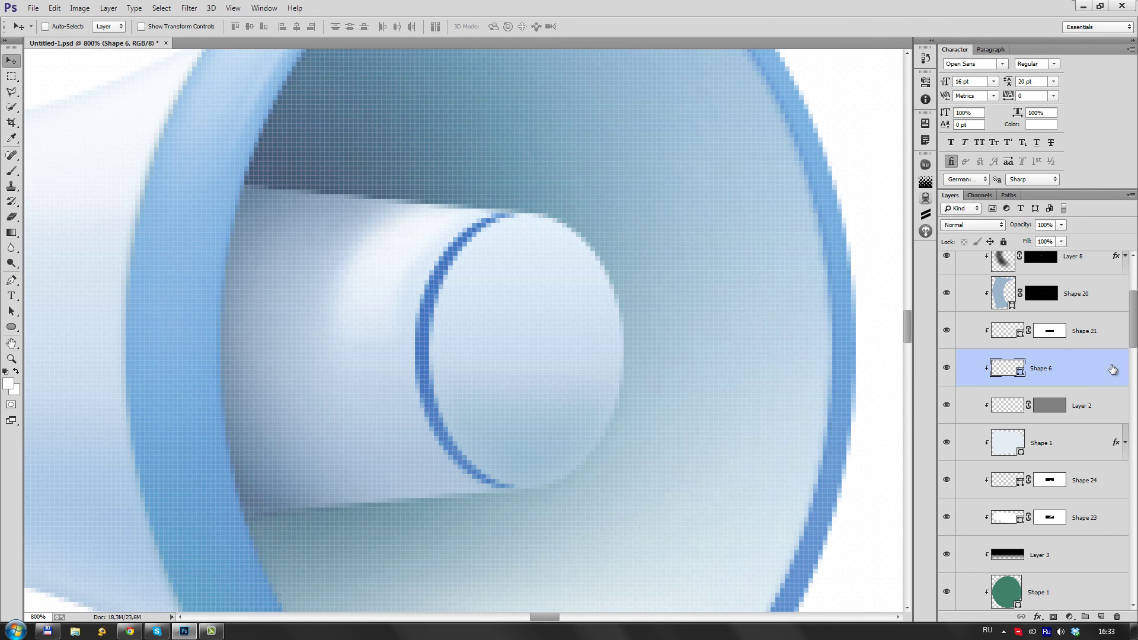
# Step: Give Shape 6 an Inner Shadow layer style at 22%
pyautogui.doubleClick(1110, 368)
pyautogui.click(783, 262)
pyautogui.write('22')
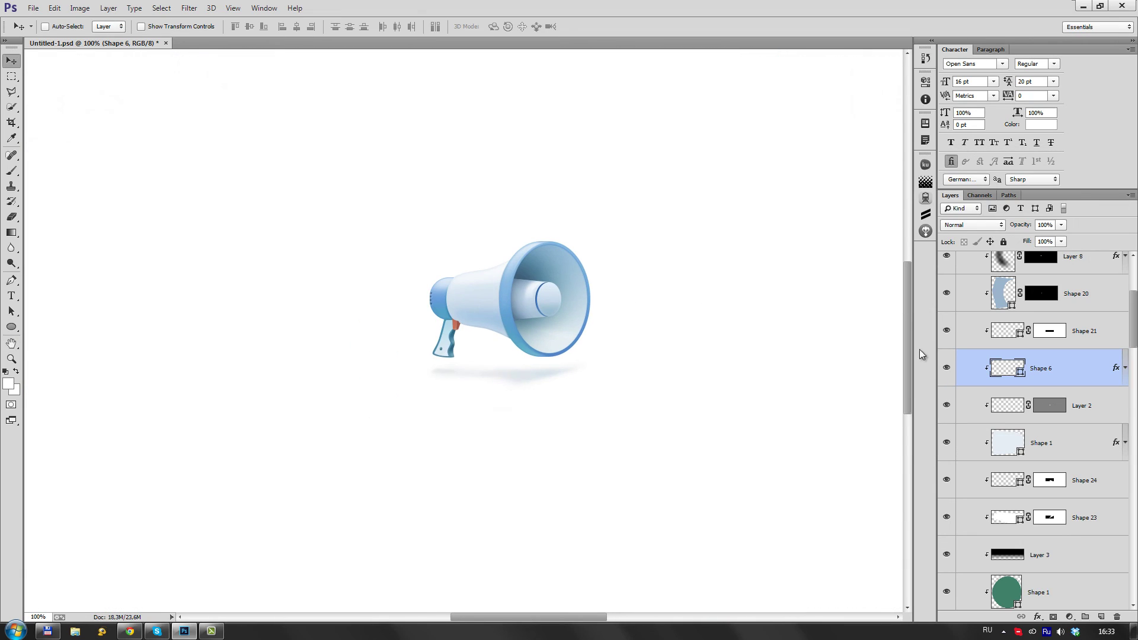
pyautogui.click(811, 264)
pyautogui.click(1098, 183)
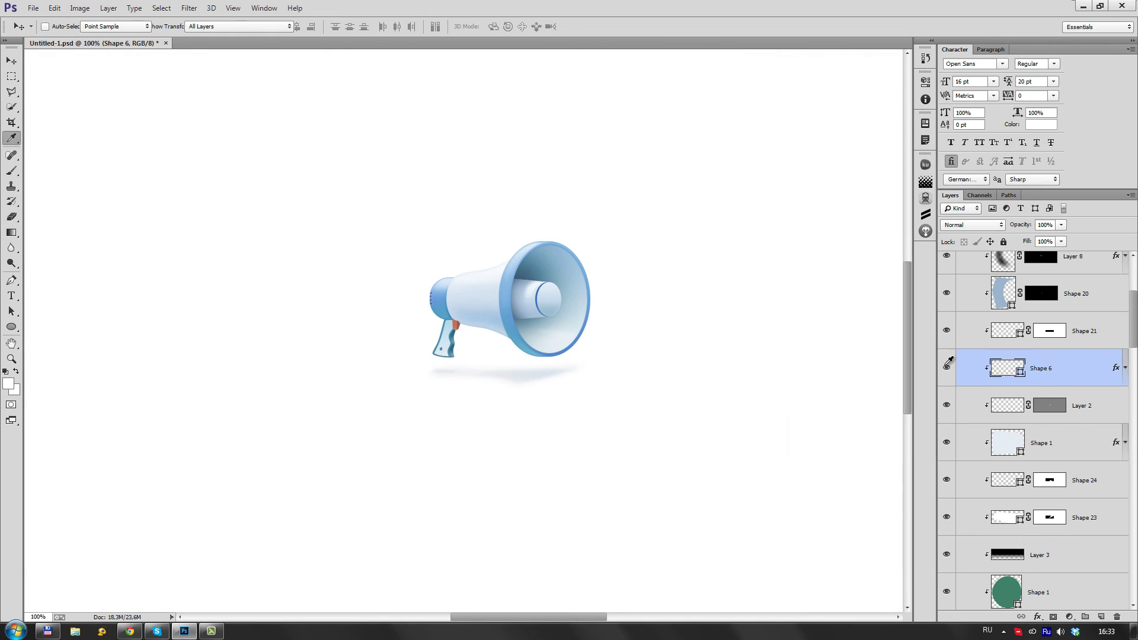
# Step: Review Shape 6's fill colour without changing it, then select the Shape 21 highlight path
pyautogui.doubleClick(1006, 368)
pyautogui.click(988, 377)
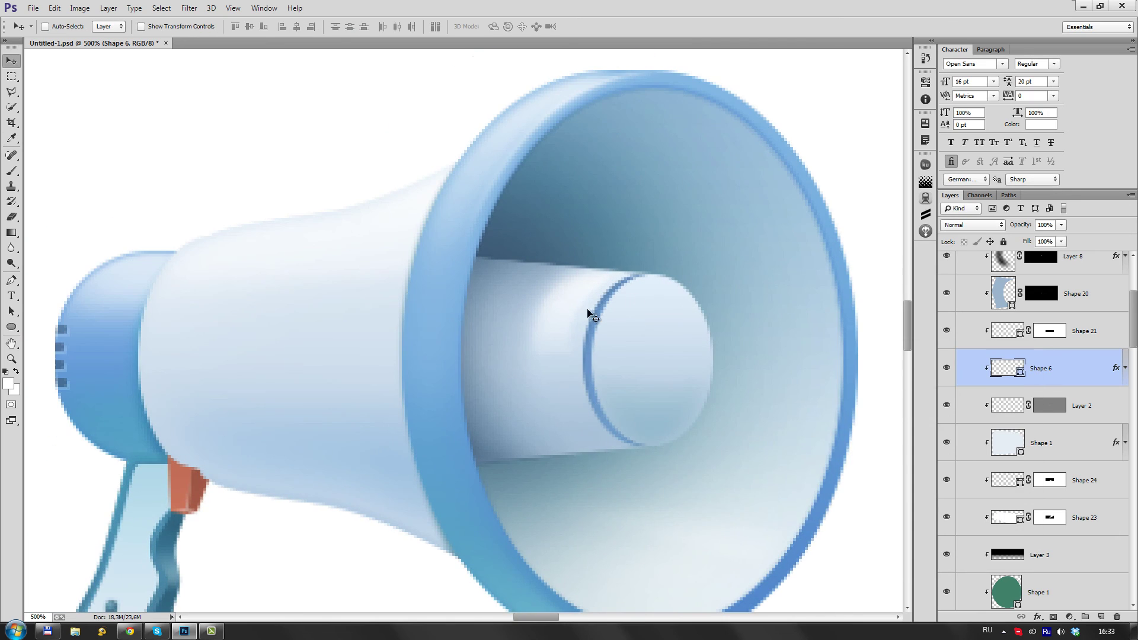
pyautogui.press('a')
pyautogui.click(1008, 333)
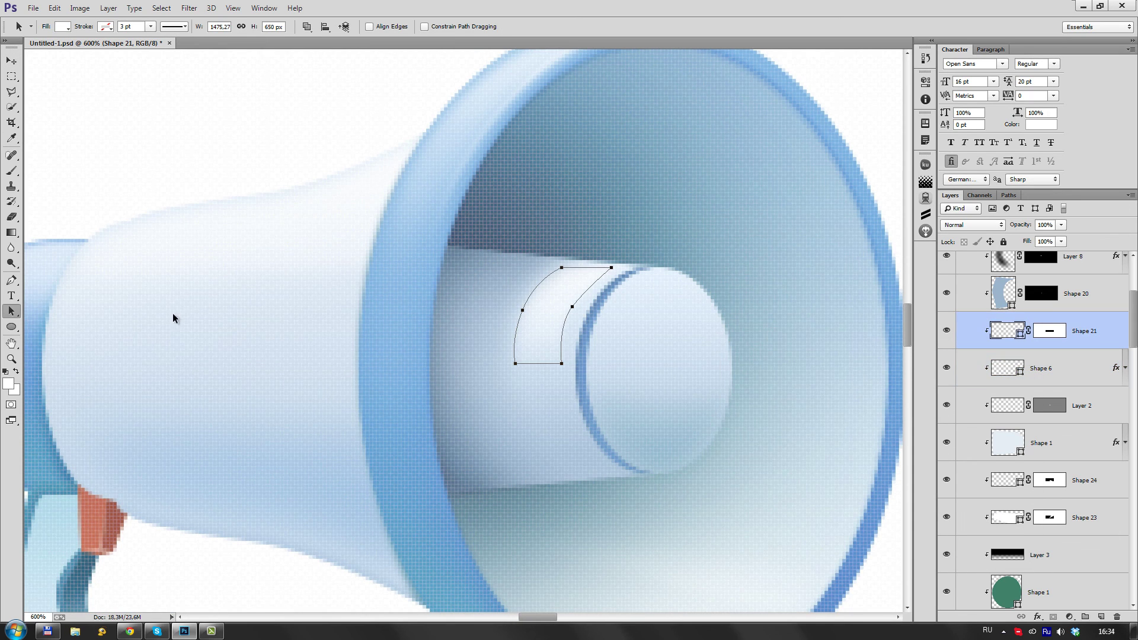
pyautogui.press('p')
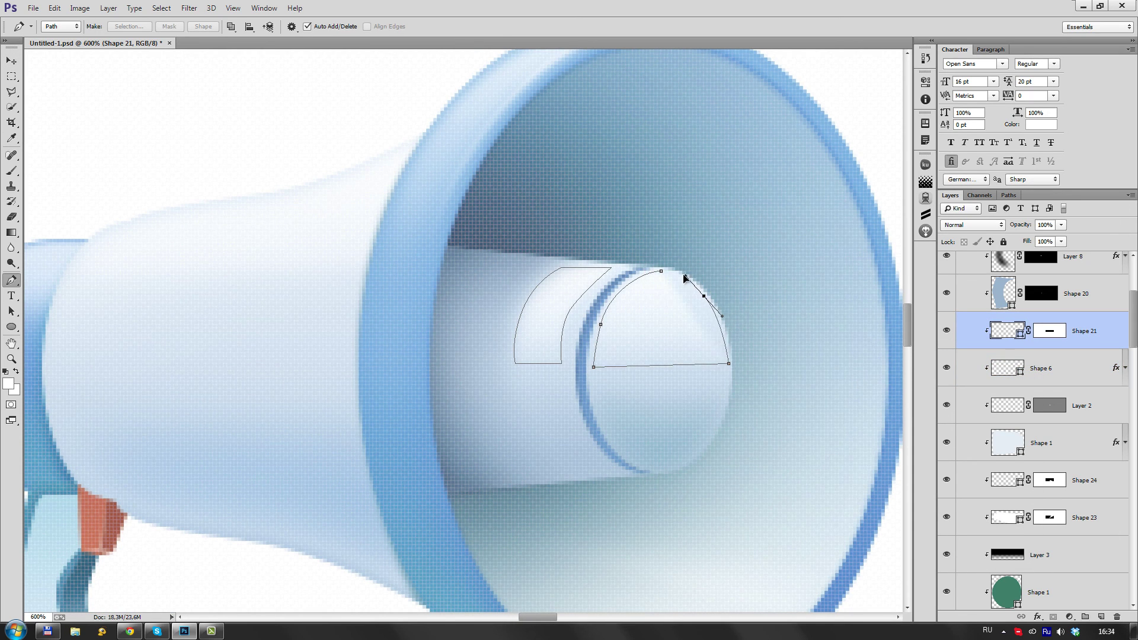